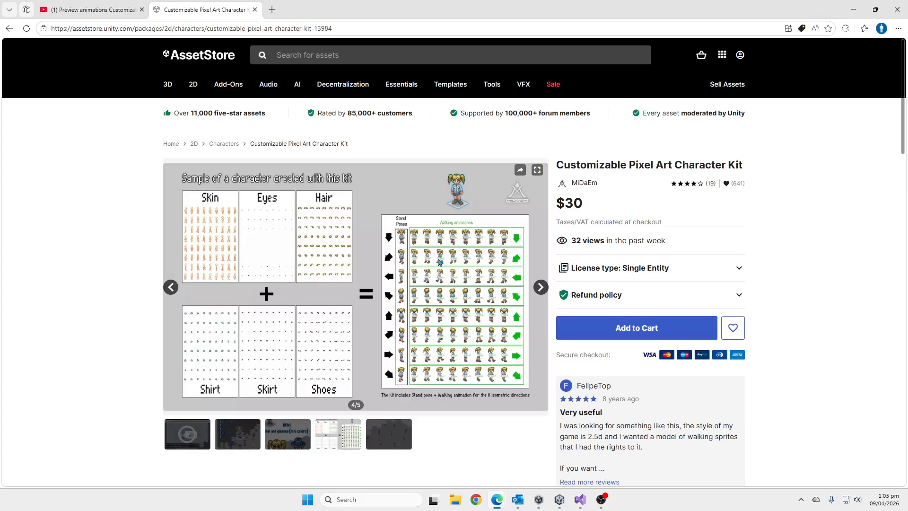
# Switch to the Unity editor and inspect the Sorting Group settings of the Player object.
pyautogui.click(558, 500)
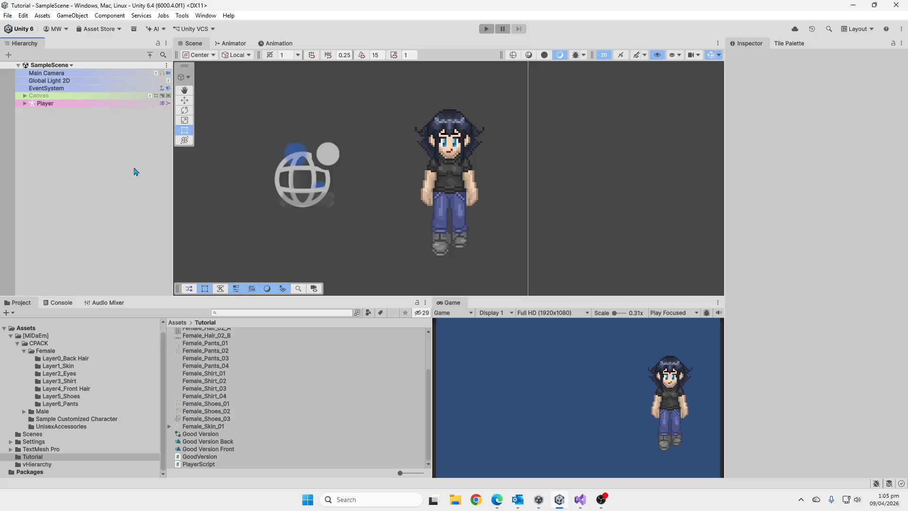
pyautogui.click(52, 104)
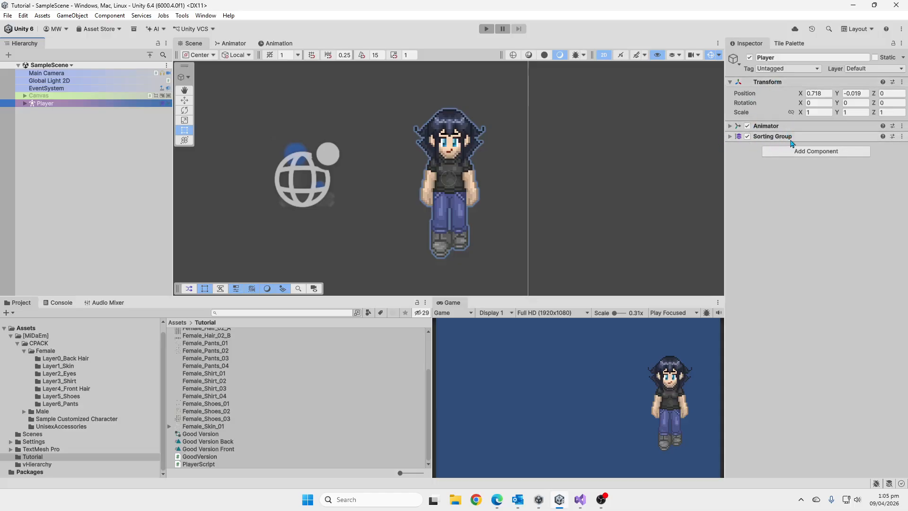
pyautogui.click(791, 137)
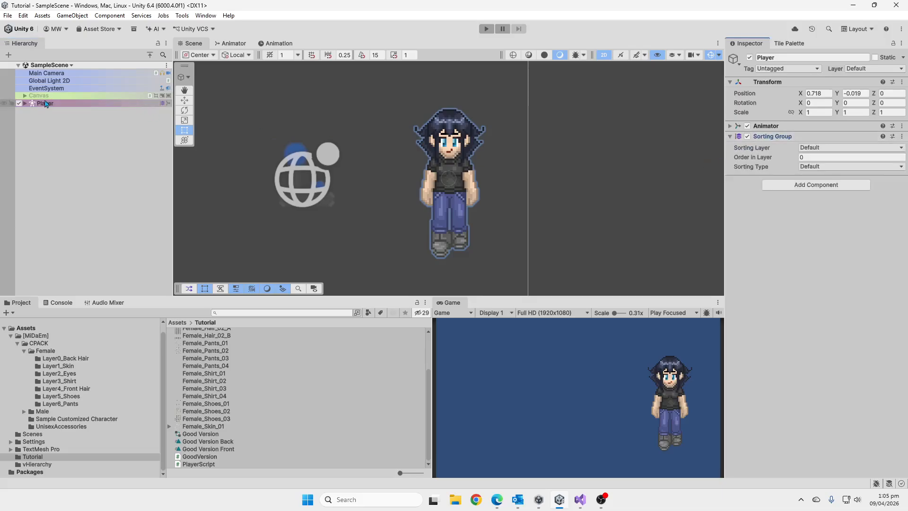
# Expand the Player object and review the sprite and sorting order of its child layers from Hair Back to Hair Front.
pyautogui.click(25, 103)
pyautogui.click(67, 112)
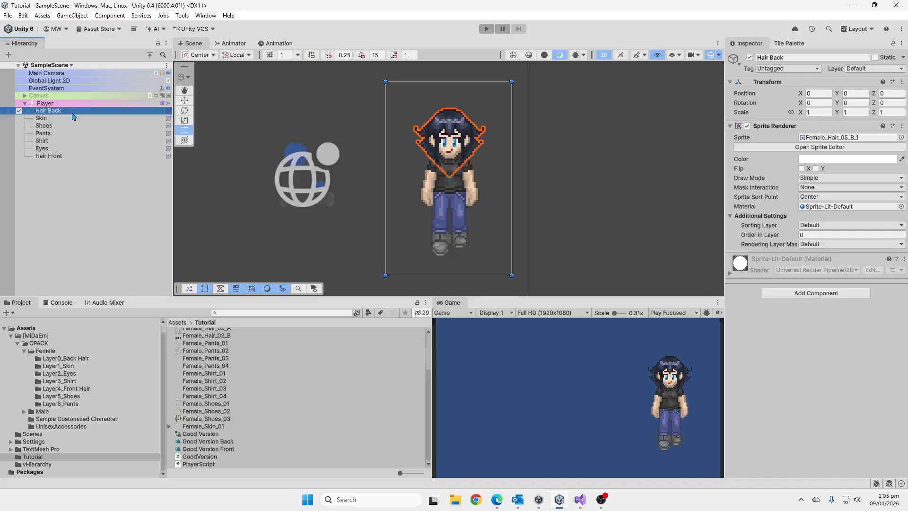
pyautogui.press('Down')
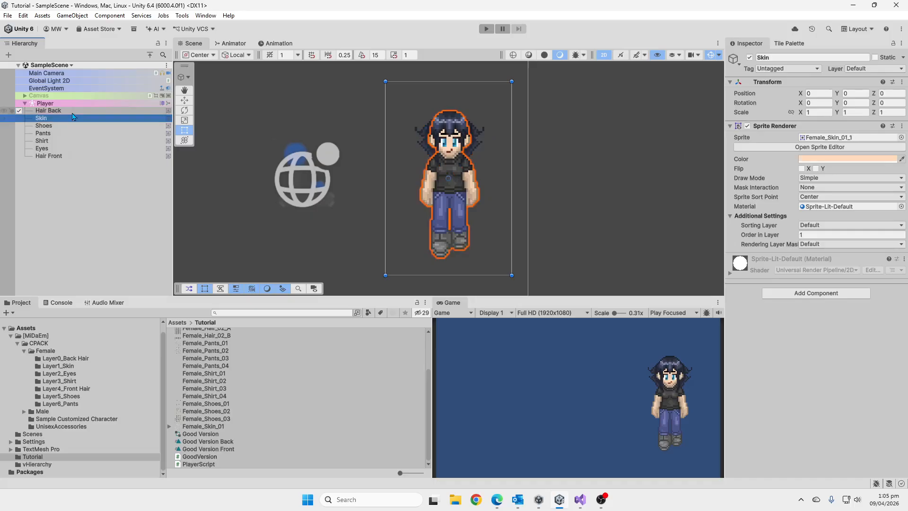
pyautogui.press('Down')
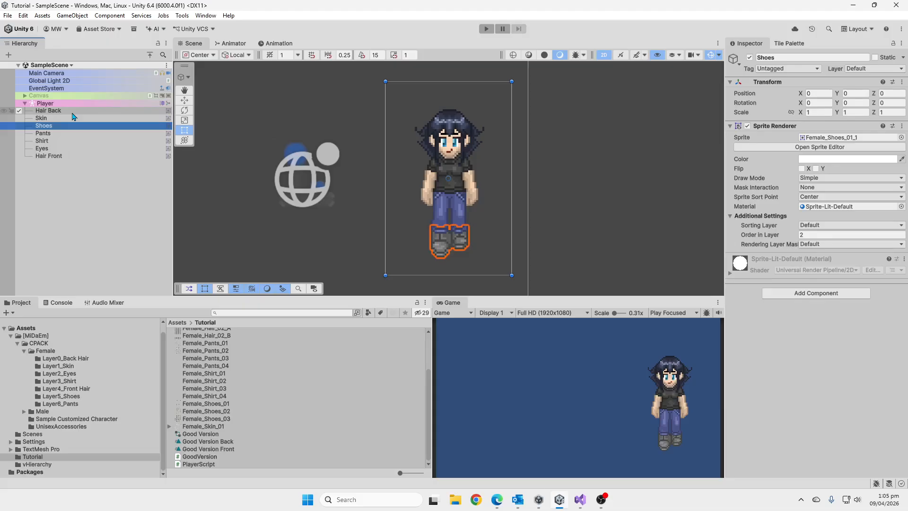
pyautogui.press('Down')
pyautogui.press('Down')
pyautogui.press('Down')
pyautogui.press('Down')
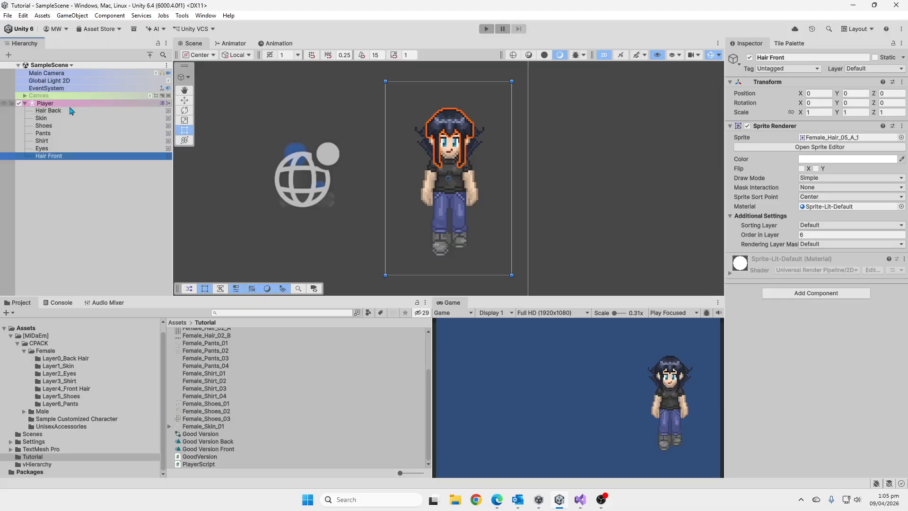
# Compare the Player's root components with the Sprite Renderer of its Hair Back child.
pyautogui.click(66, 103)
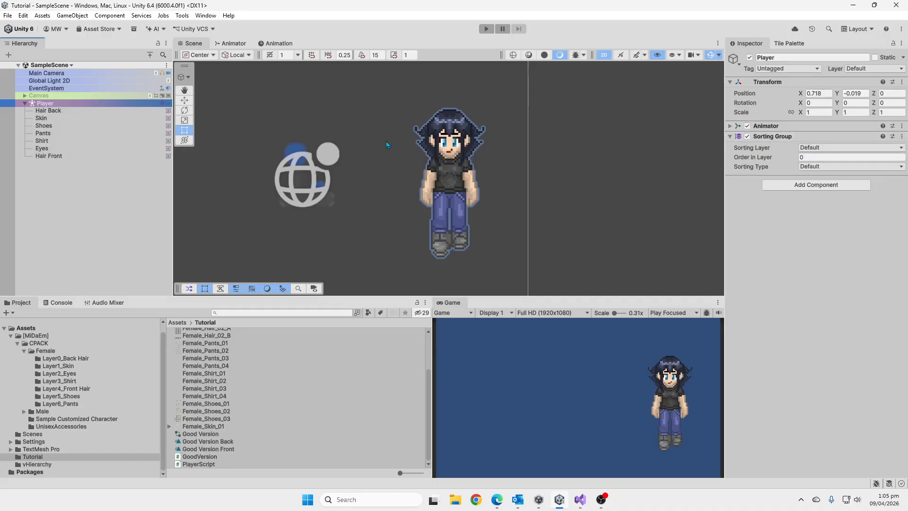
pyautogui.click(72, 112)
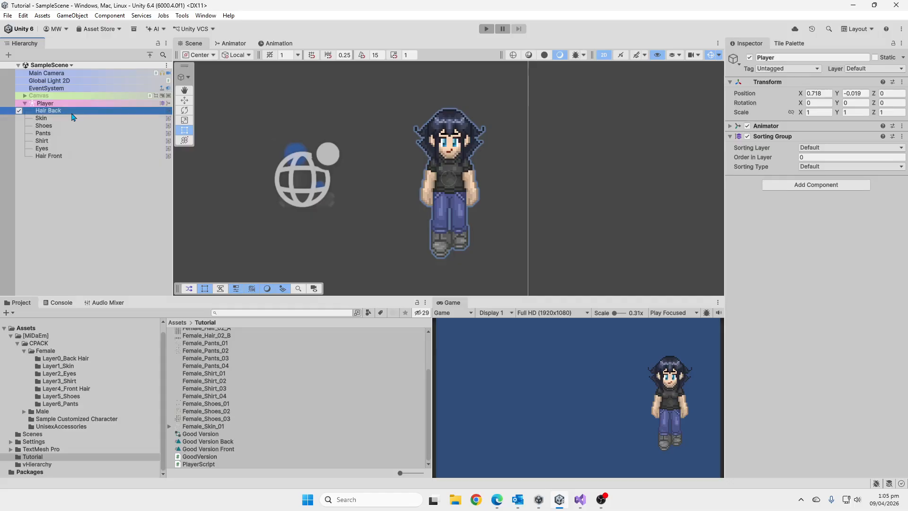
pyautogui.click(76, 134)
pyautogui.click(77, 165)
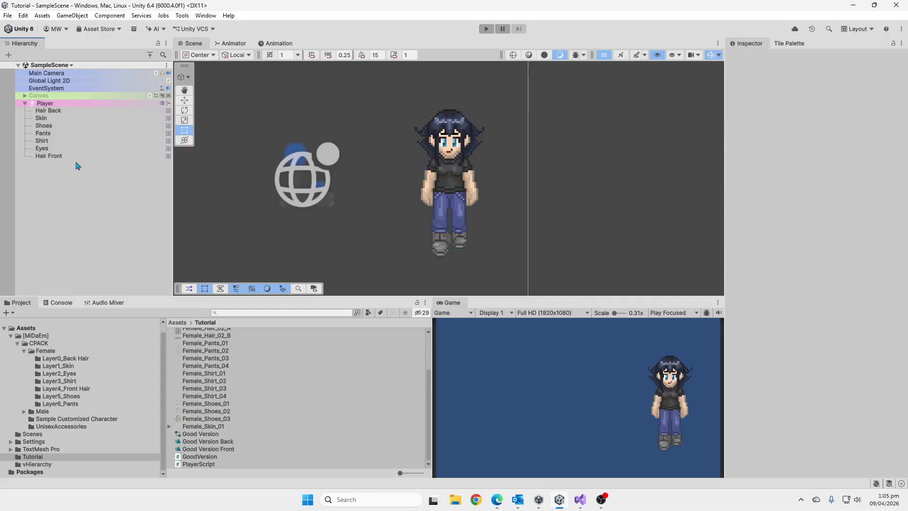
pyautogui.click(67, 112)
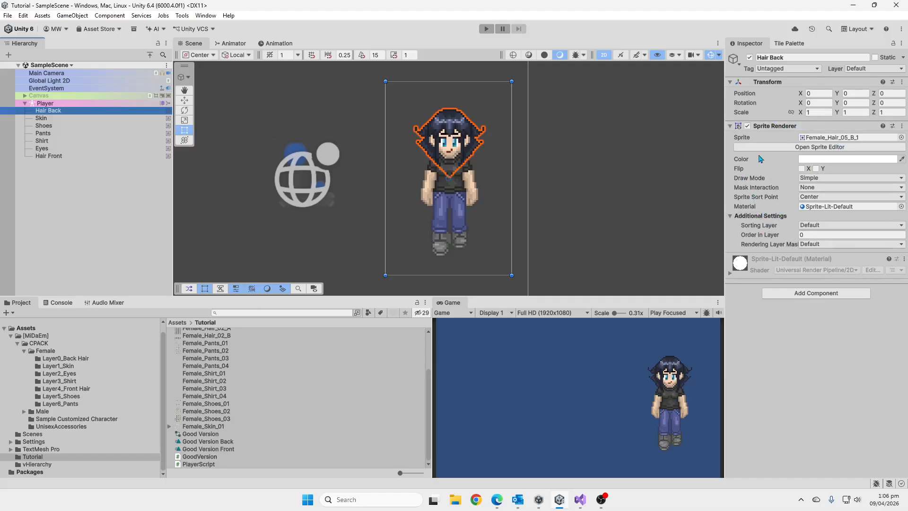
# Add the Shoes Sprite property to the Player's Bad Version animation clip.
pyautogui.click(169, 104)
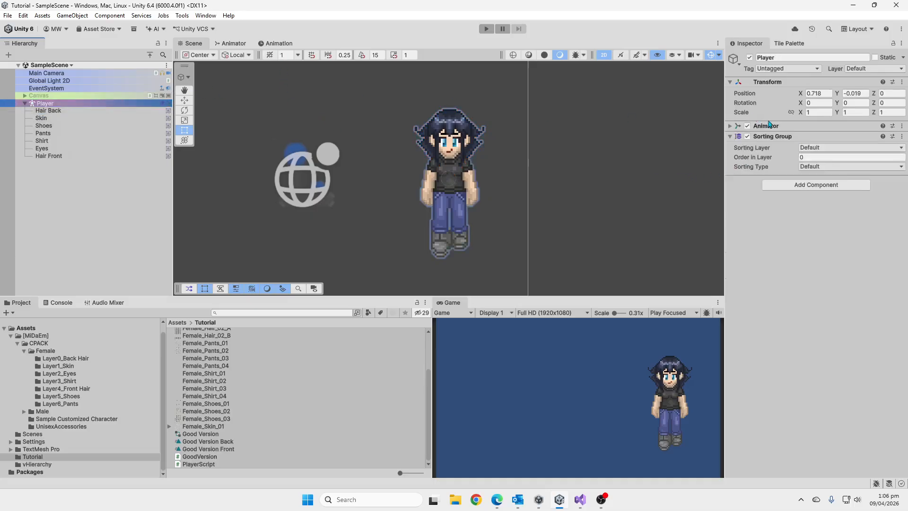
pyautogui.click(282, 44)
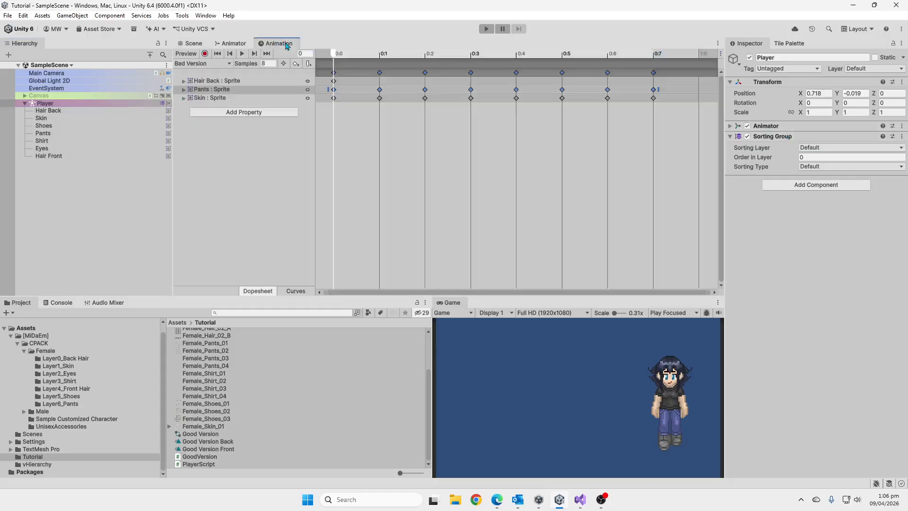
pyautogui.click(239, 114)
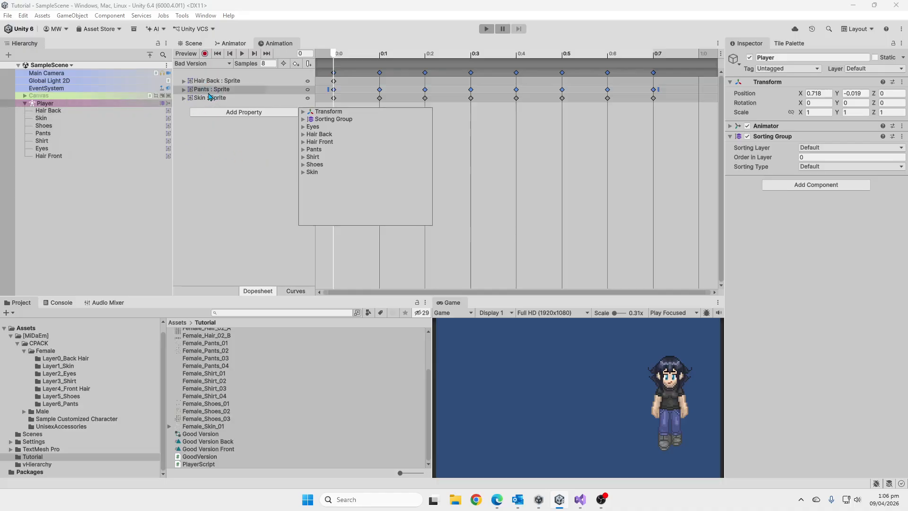
pyautogui.click(303, 164)
pyautogui.click(310, 187)
pyautogui.scroll(-5, 376, 222)
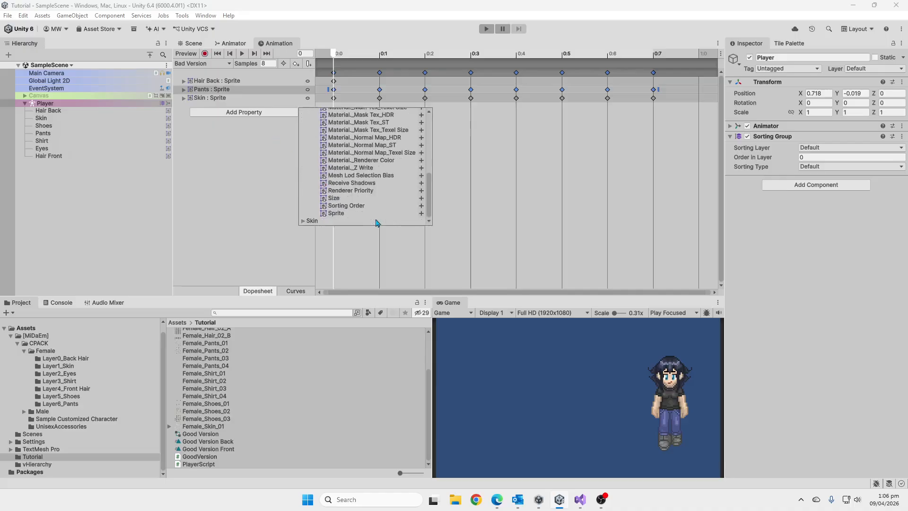
pyautogui.click(421, 213)
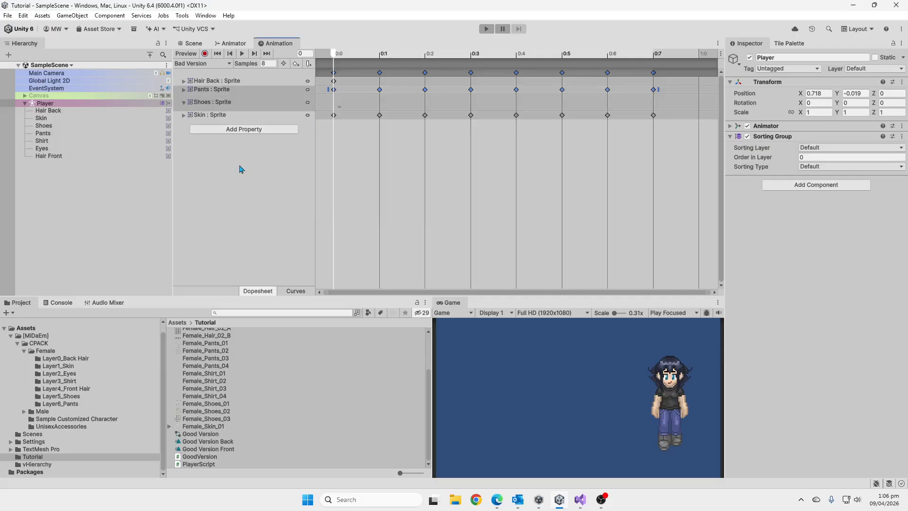
# Add the Shirt's Sprite Renderer Sprite property to the Bad Version clip.
pyautogui.click(247, 130)
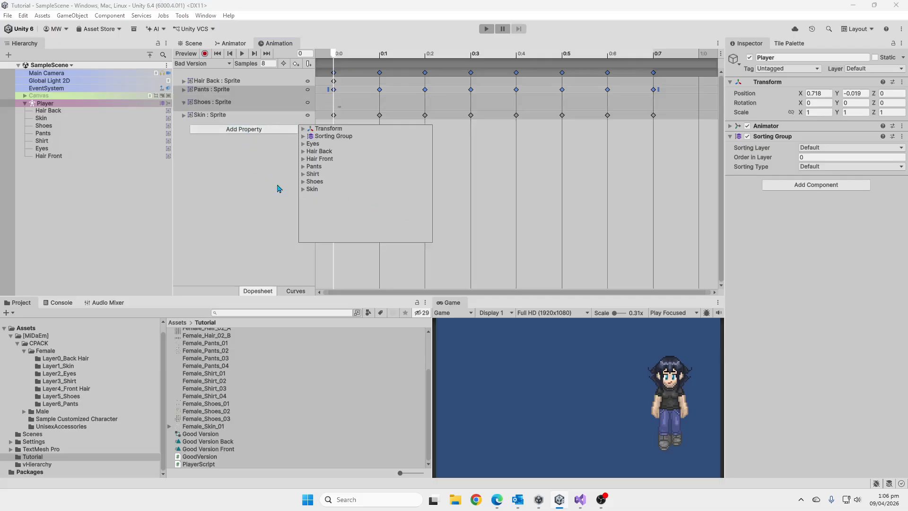
pyautogui.click(304, 174)
pyautogui.click(314, 198)
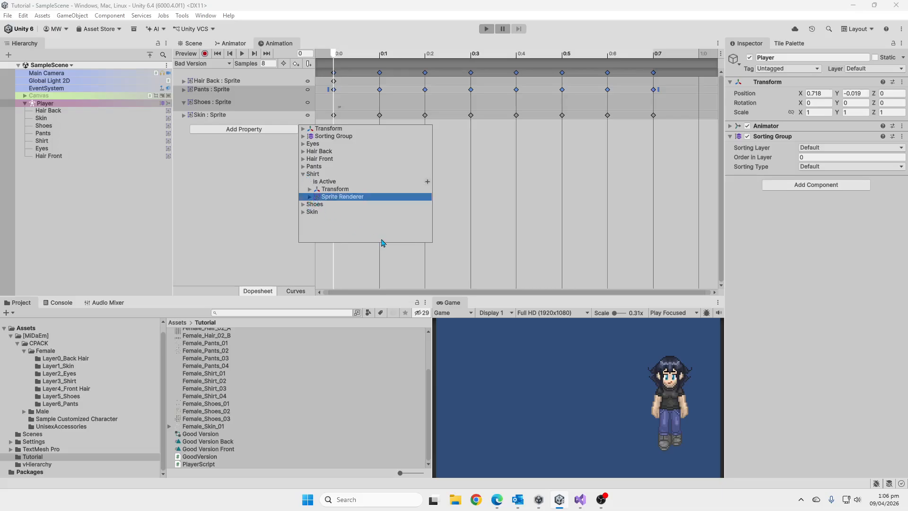
pyautogui.click(310, 197)
pyautogui.scroll(-10, 328, 202)
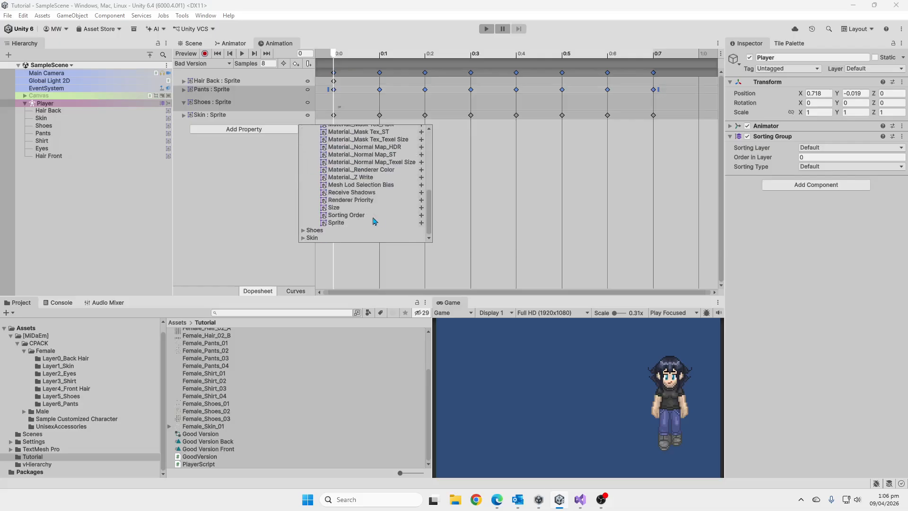
pyautogui.click(422, 227)
# Add the Hair Front Sprite property to the Bad Version clip.
pyautogui.click(263, 146)
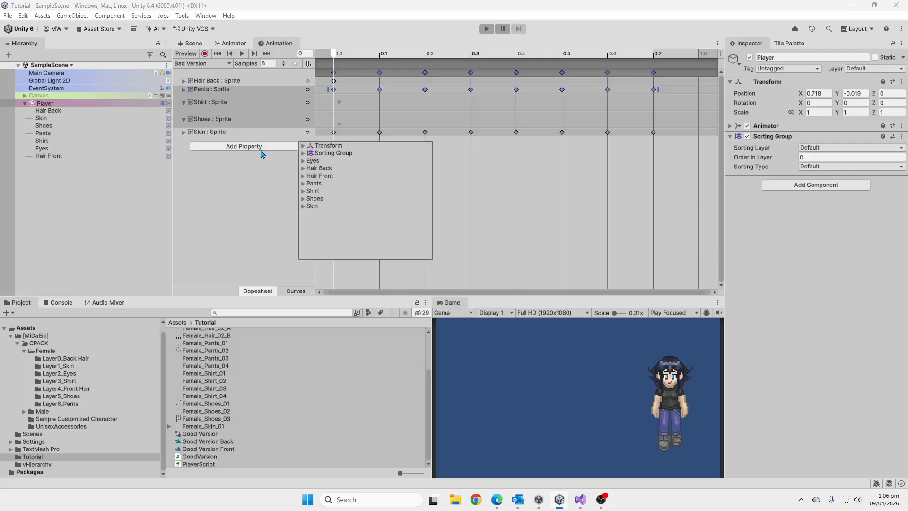
pyautogui.click(303, 176)
pyautogui.click(310, 199)
pyautogui.scroll(-6, 352, 222)
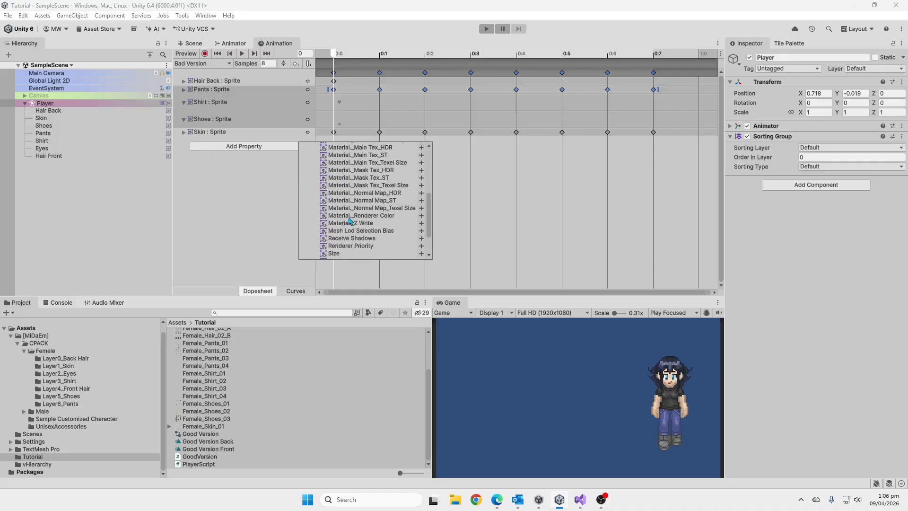
pyautogui.click(421, 224)
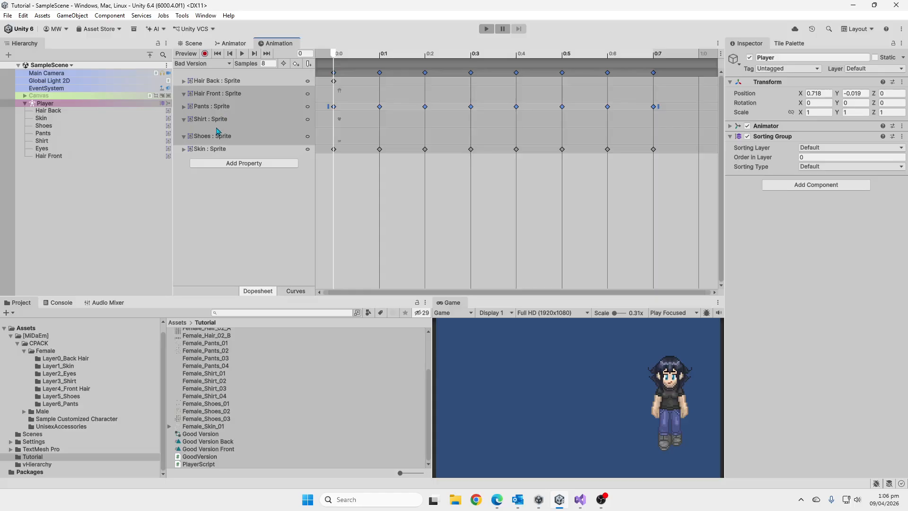
# Add the Eyes Sprite property to the Bad Version clip.
pyautogui.click(228, 161)
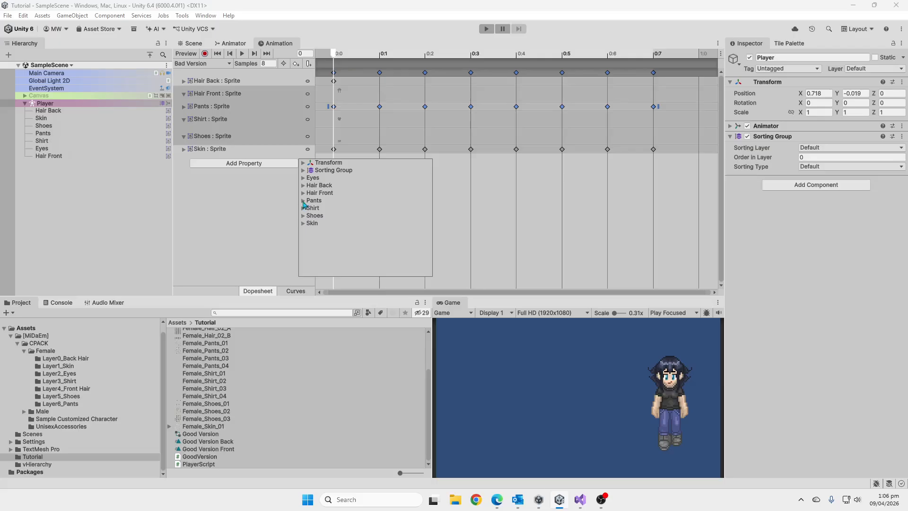
pyautogui.click(304, 179)
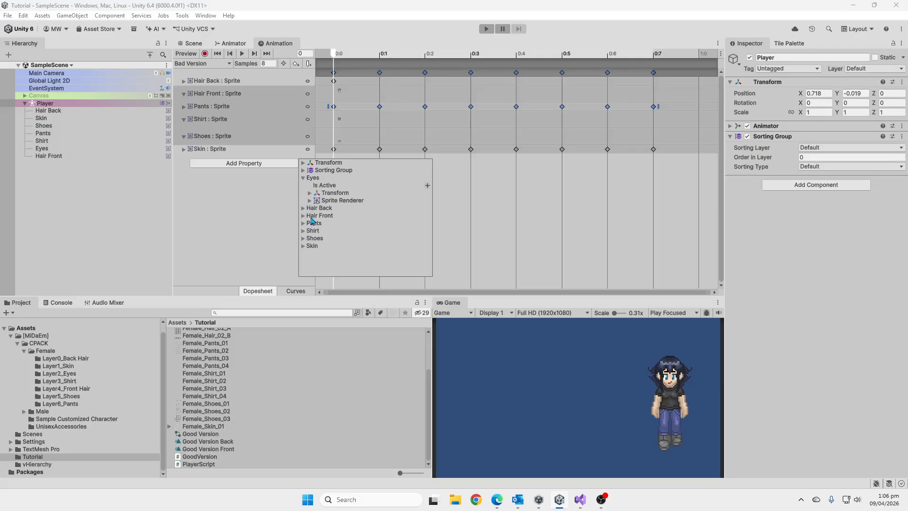
pyautogui.click(310, 200)
pyautogui.scroll(-5, 349, 228)
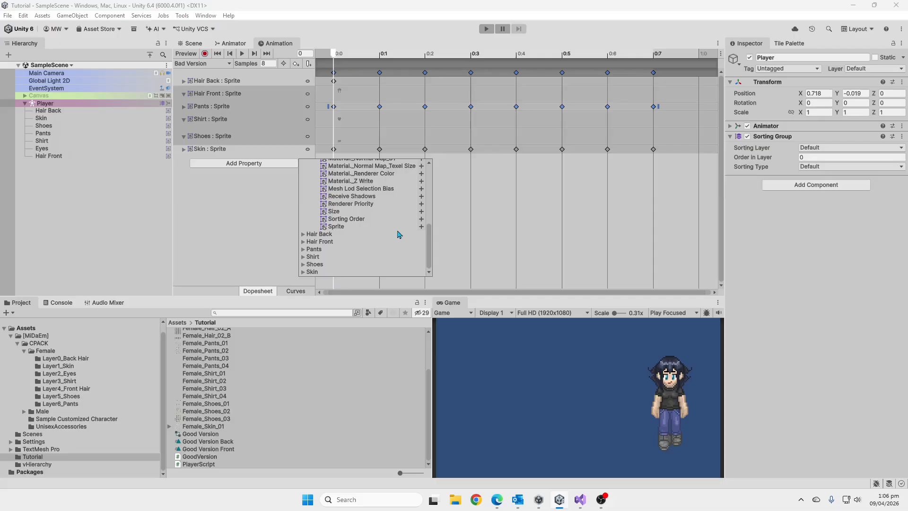
pyautogui.click(421, 227)
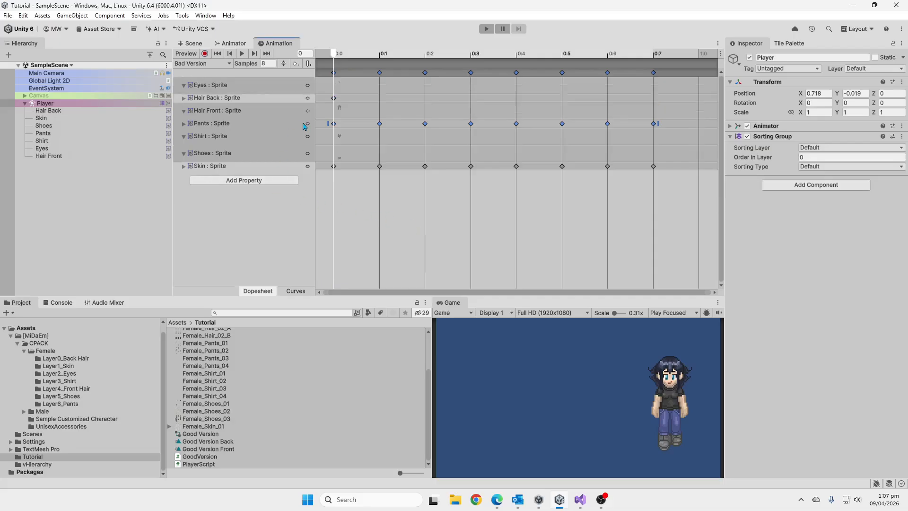
# Collapse the Hair Front, Shirt, Shoes and Eyes sprite tracks in the animation timeline.
pyautogui.click(184, 112)
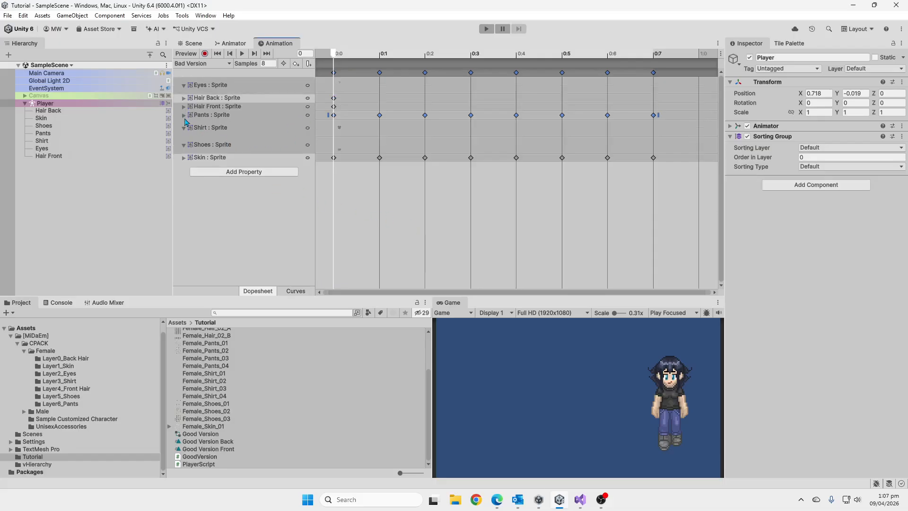
pyautogui.click(184, 127)
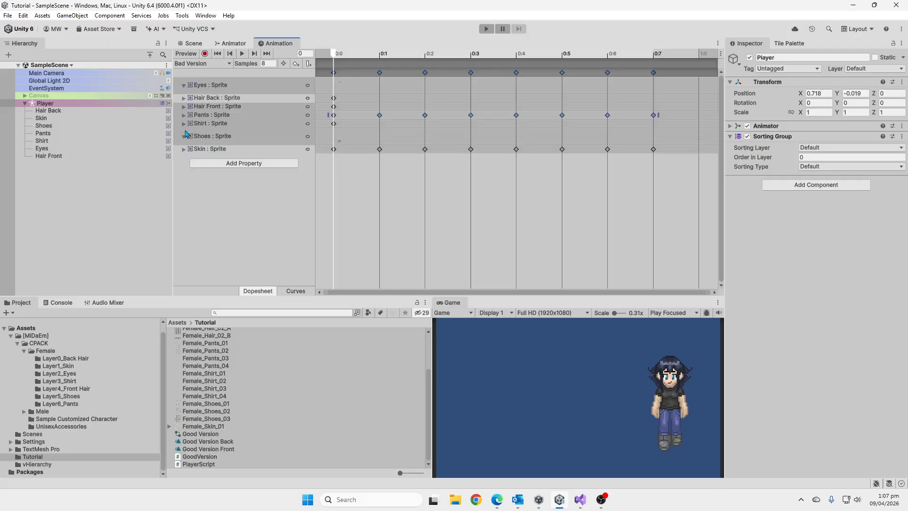
pyautogui.click(184, 137)
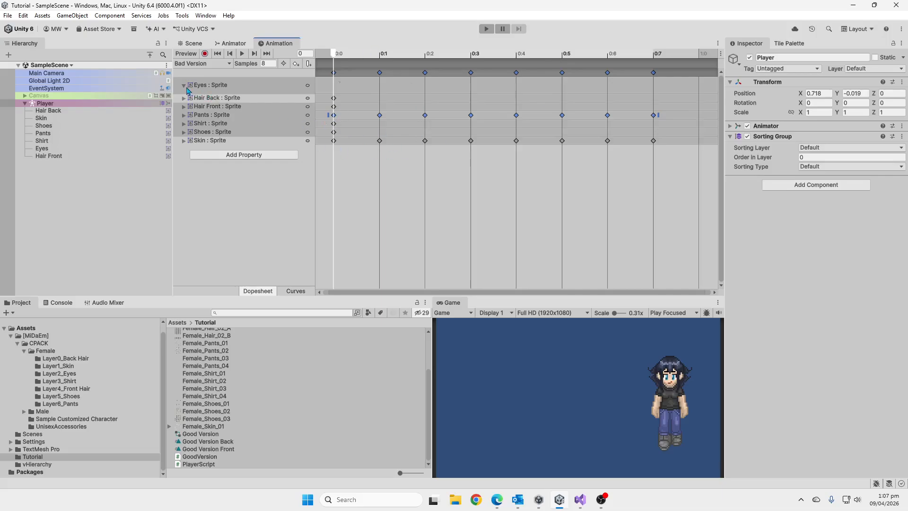
pyautogui.click(184, 86)
# Open the Female_Shoes_01 sheet from the Female Layer5_Shoes folder in the Sprite Editor and examine its first frames up close.
pyautogui.click(36, 353)
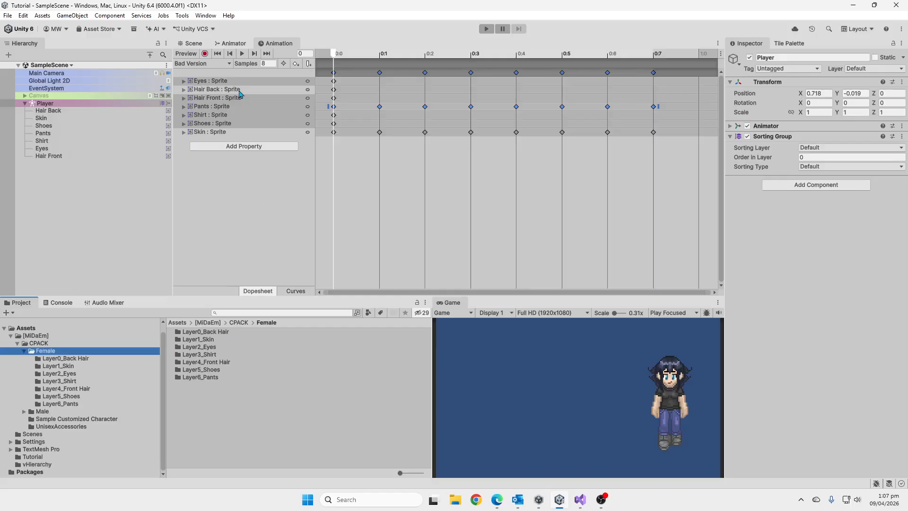
pyautogui.click(221, 124)
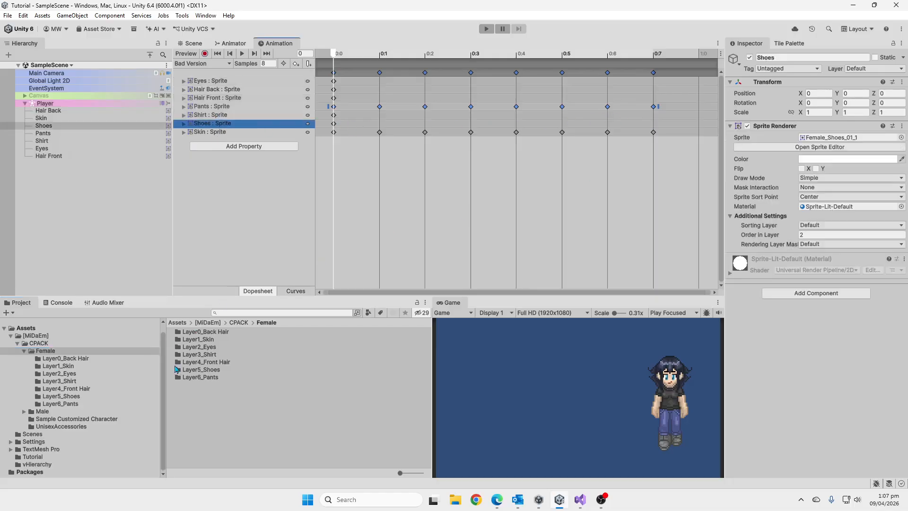
pyautogui.doubleClick(201, 370)
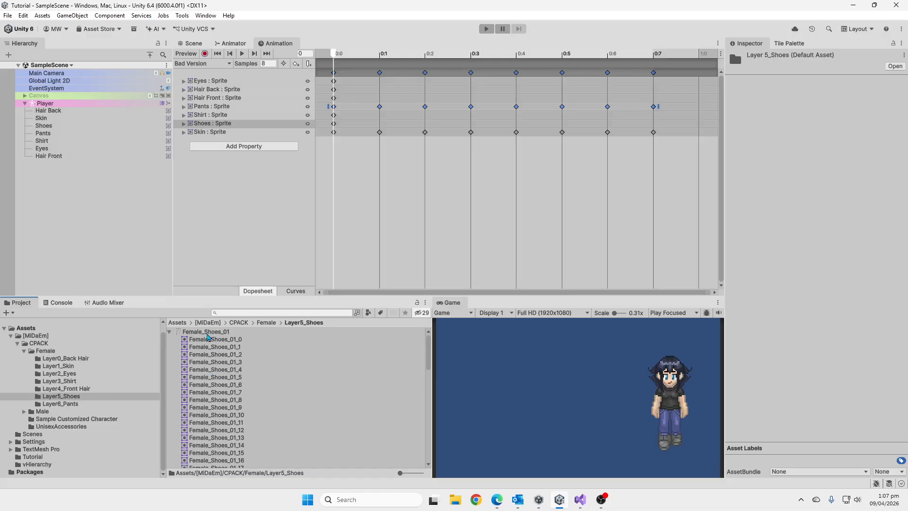
pyautogui.click(207, 333)
pyautogui.click(170, 333)
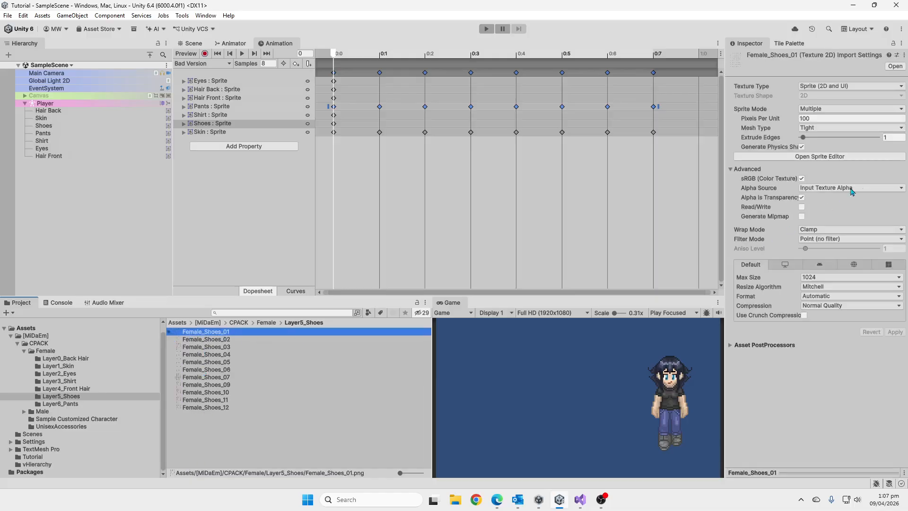
pyautogui.click(851, 161)
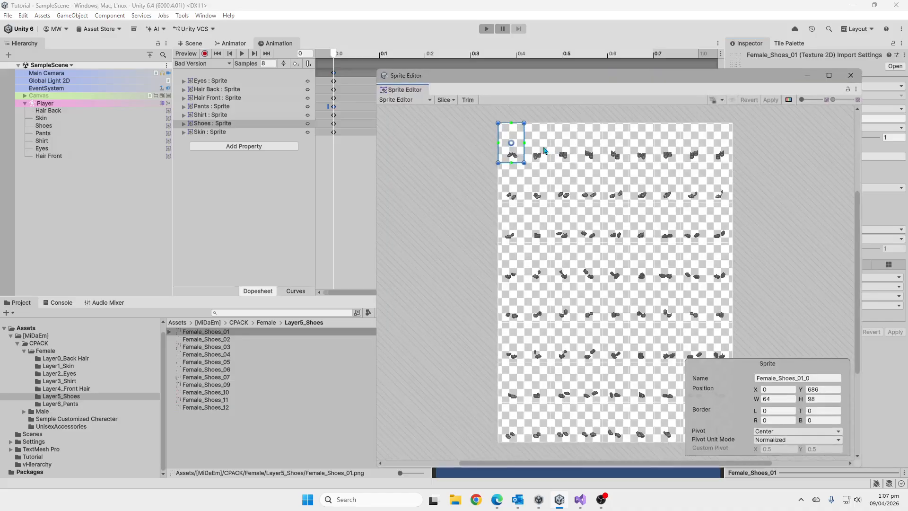
pyautogui.scroll(5, 506, 142)
pyautogui.scroll(3, 506, 161)
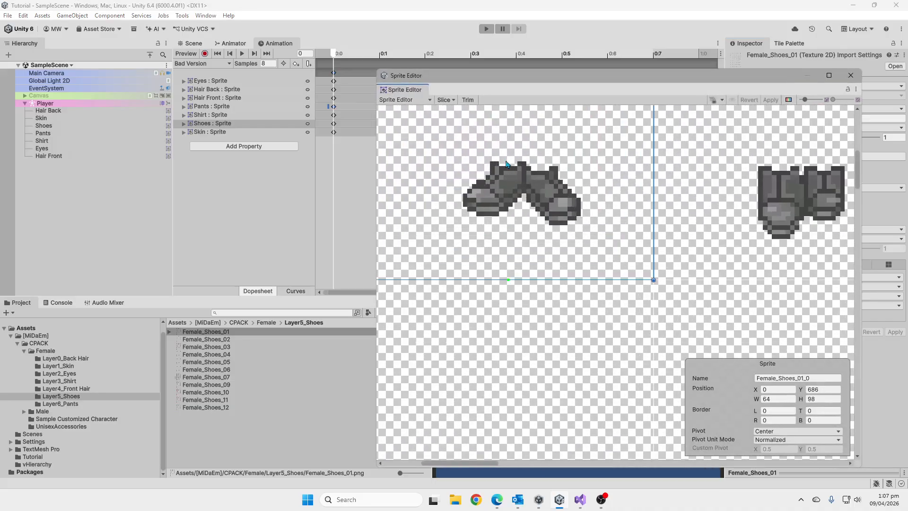
# Add sprites Female_Shoes_01_1 through Female_Shoes_01_8 as keyframes on the Shoes track, starting at frame 0, and preview the clip.
pyautogui.scroll(-3, 509, 165)
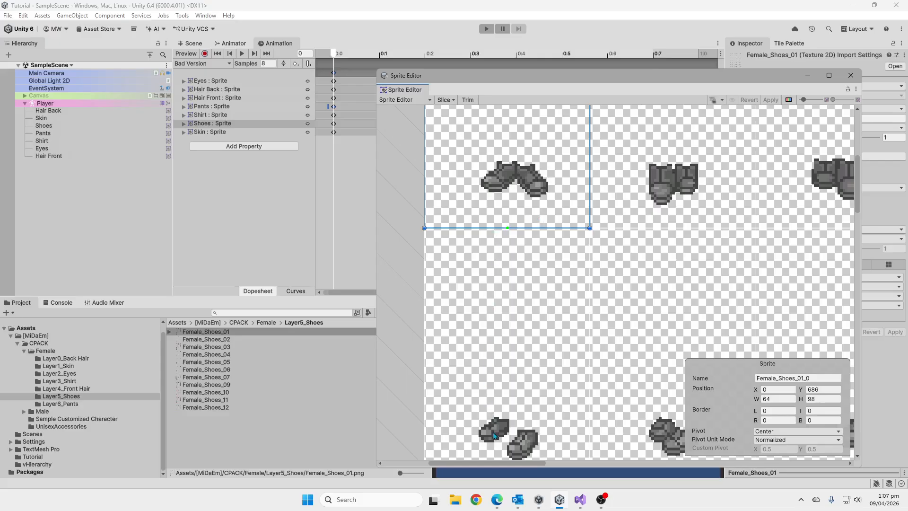
pyautogui.click(851, 75)
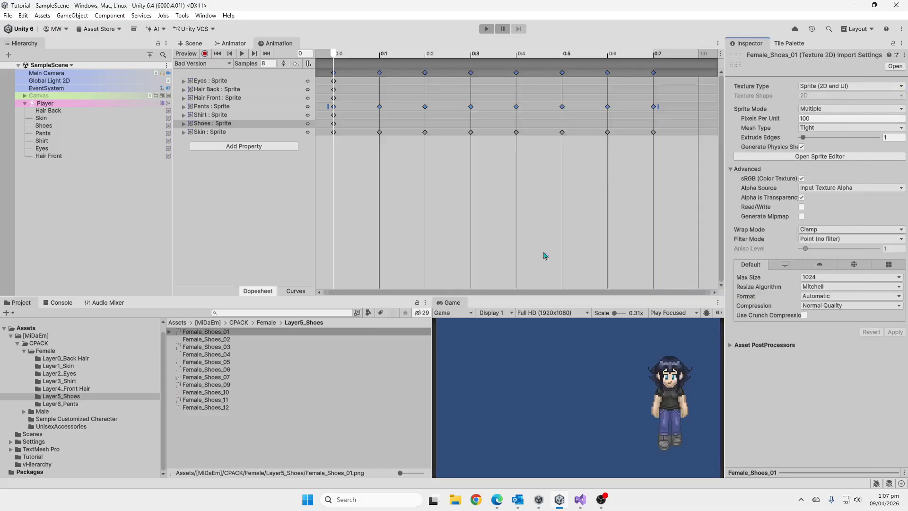
pyautogui.click(171, 340)
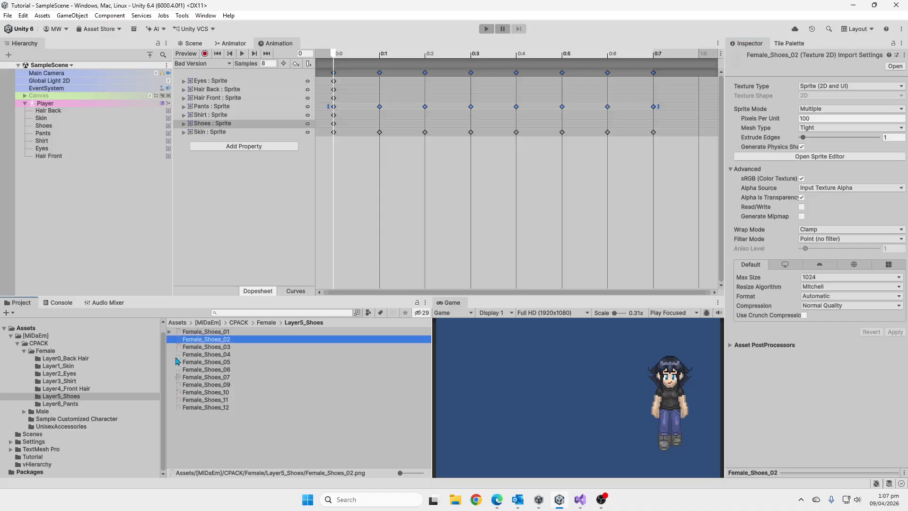
pyautogui.click(169, 332)
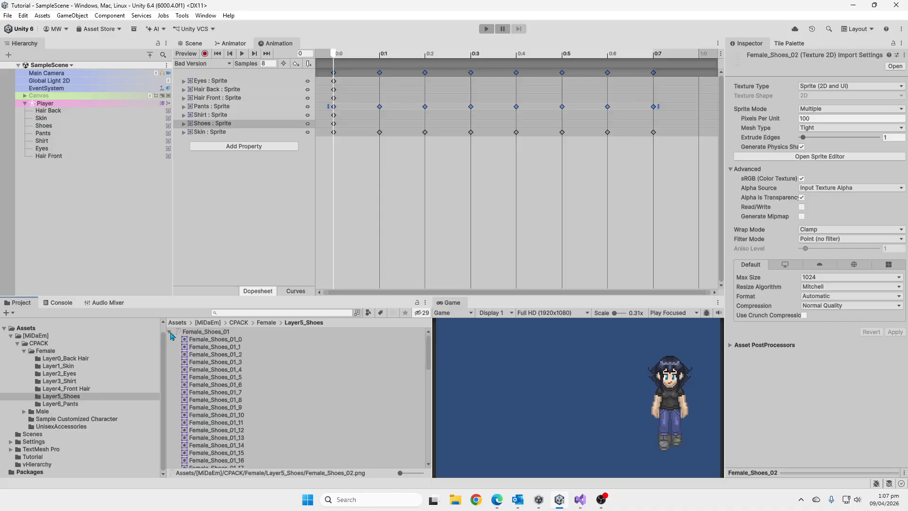
pyautogui.click(242, 349)
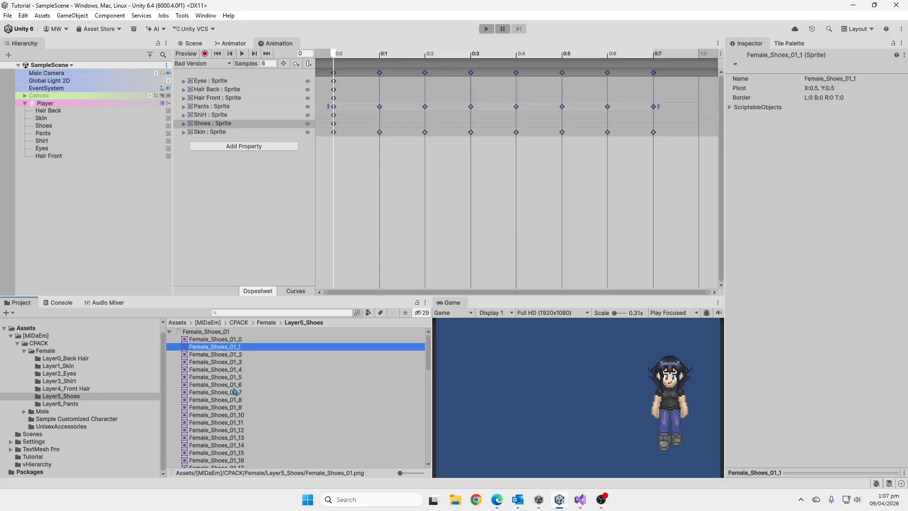
pyautogui.keyDown('shift'); pyautogui.click(243, 400); pyautogui.keyUp('shift')
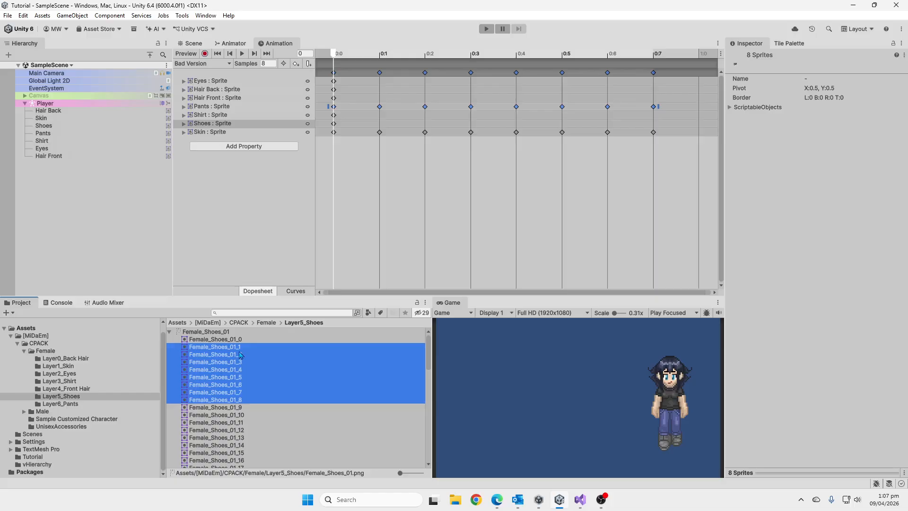
pyautogui.moveTo(241, 353); pyautogui.dragTo(334, 123)
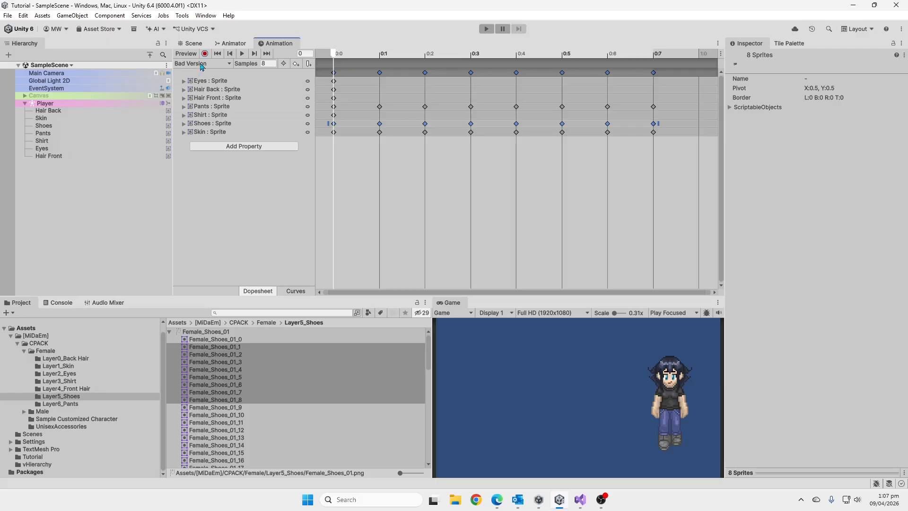
pyautogui.click(358, 59)
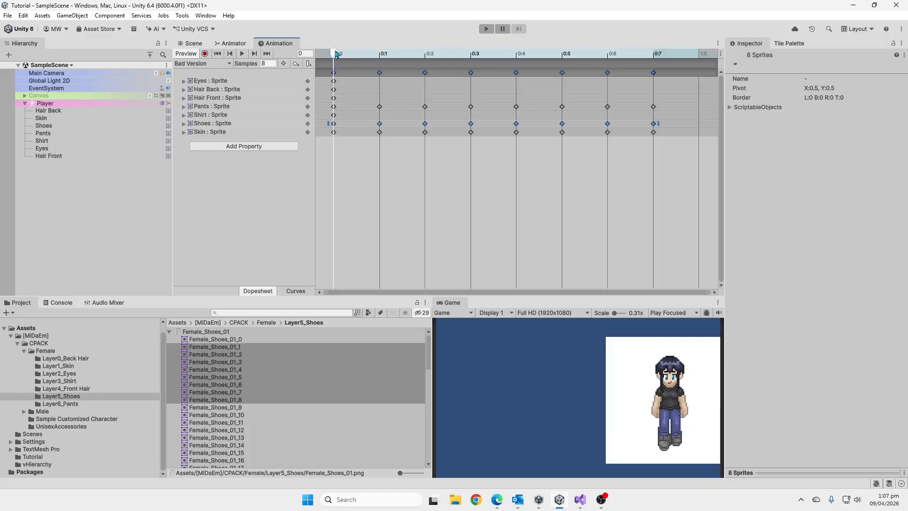
pyautogui.moveTo(336, 54); pyautogui.dragTo(306, 45)
# Reopen the Female_Shoes_01 sheet in the Sprite Editor and examine its rows of shoe frames up close.
pyautogui.click(170, 331)
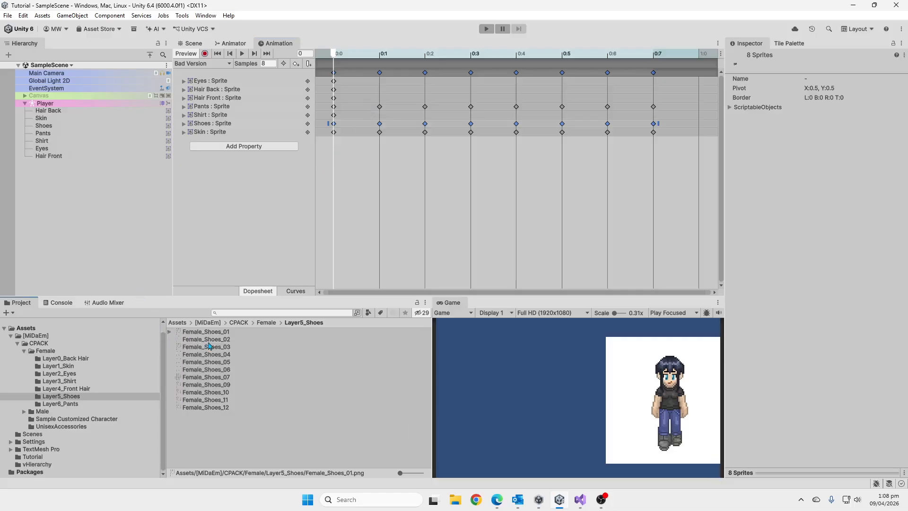
pyautogui.click(216, 332)
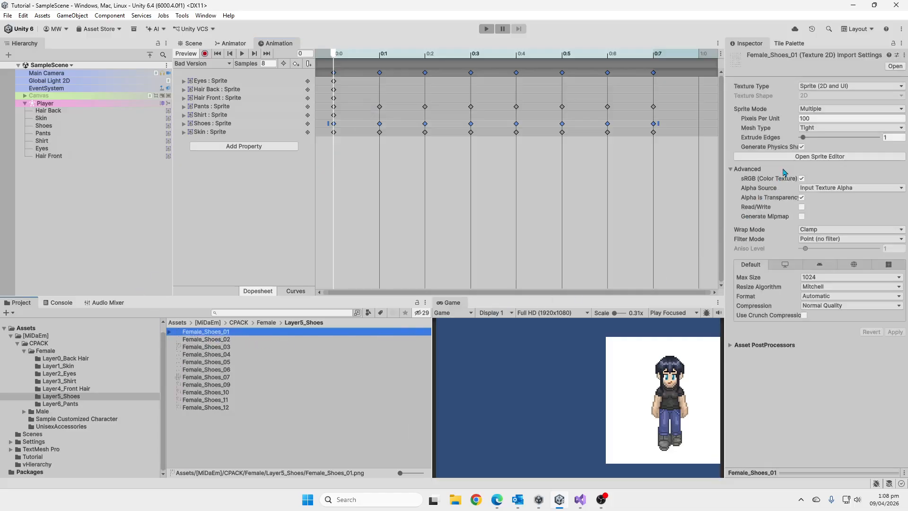
pyautogui.click(799, 157)
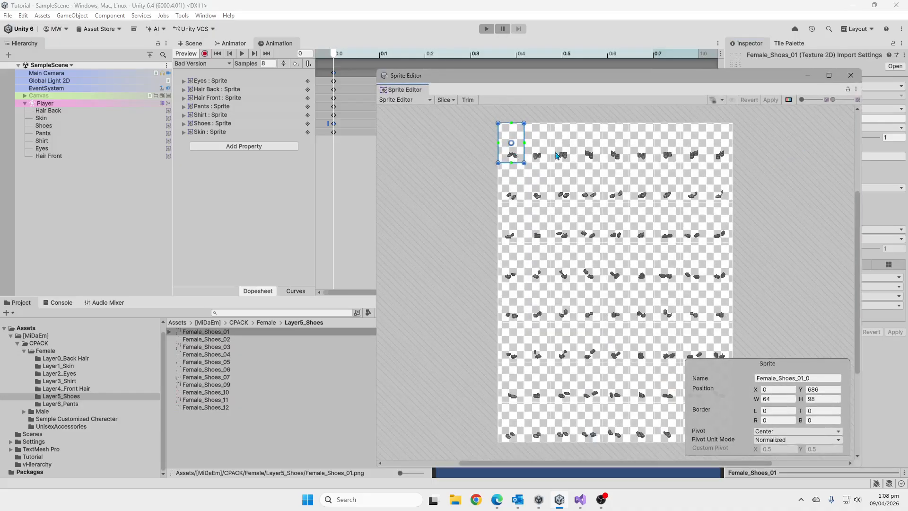
pyautogui.scroll(5, 515, 163)
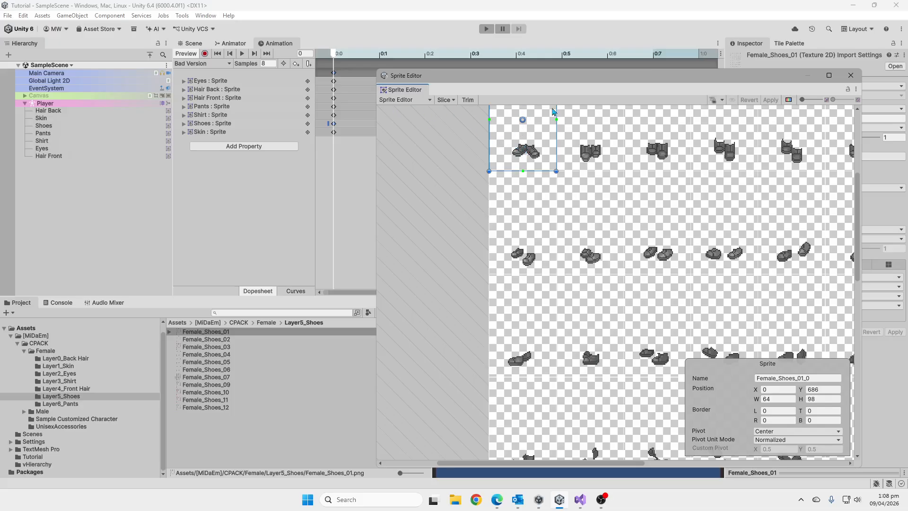
pyautogui.click(850, 75)
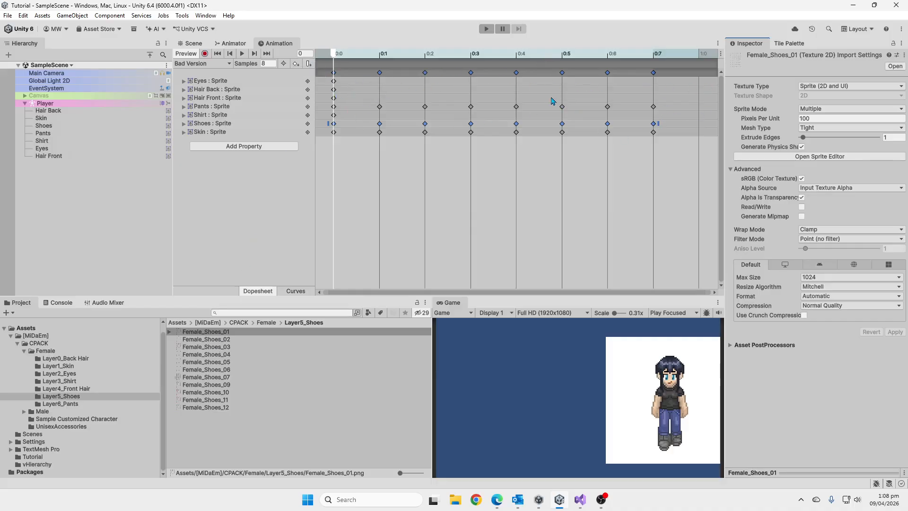
# Switch to the Bad Version Back clip and select all keyframes on its Skin track.
pyautogui.click(222, 63)
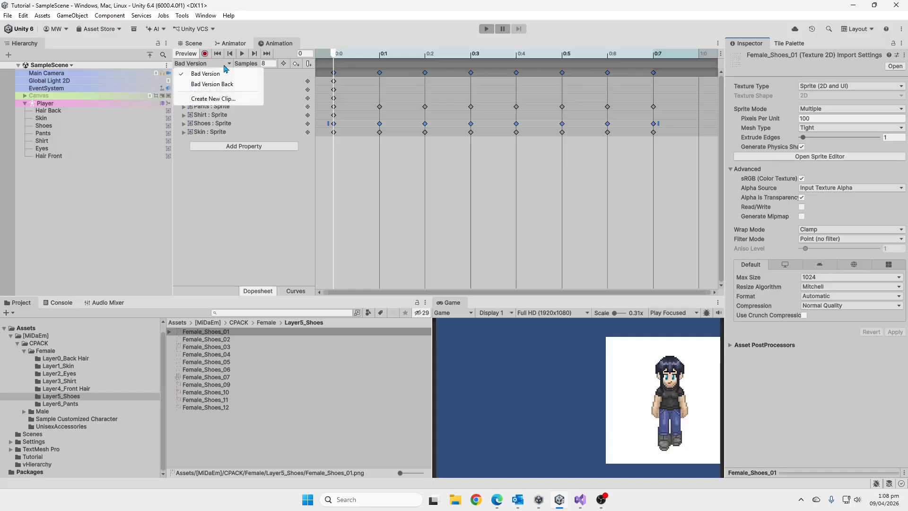
pyautogui.click(229, 85)
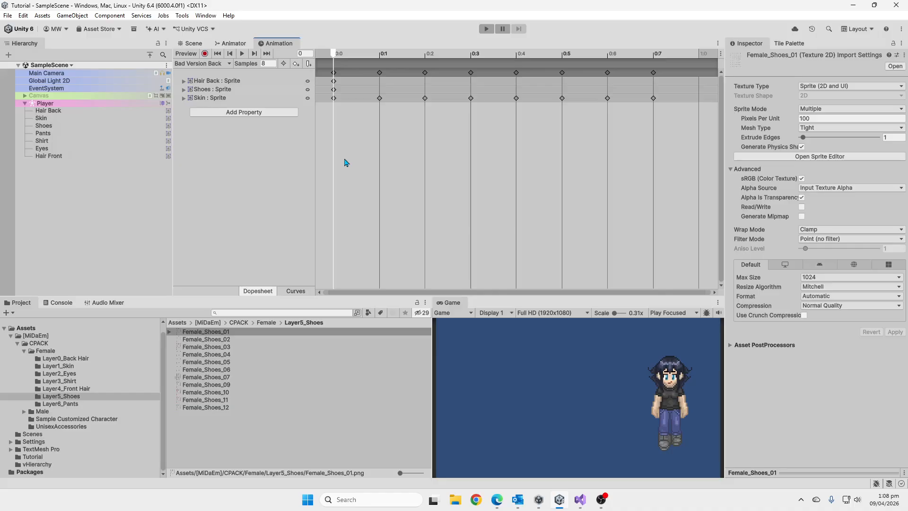
pyautogui.moveTo(328, 90); pyautogui.dragTo(658, 94)
pyautogui.moveTo(331, 124); pyautogui.dragTo(686, 100)
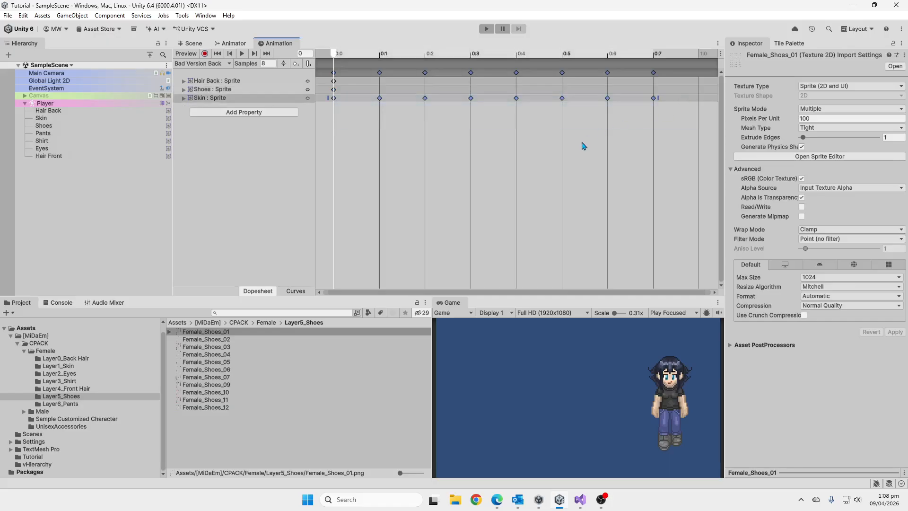
pyautogui.click(237, 149)
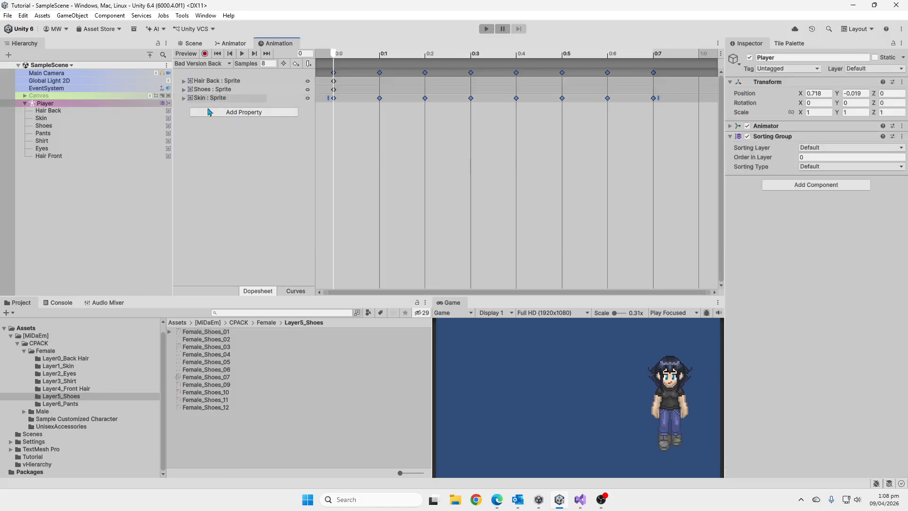
# Set the Sprite Renderer color alpha of all seven Player layers, Hair Back through Hair Front, to 127.
pyautogui.click(89, 112)
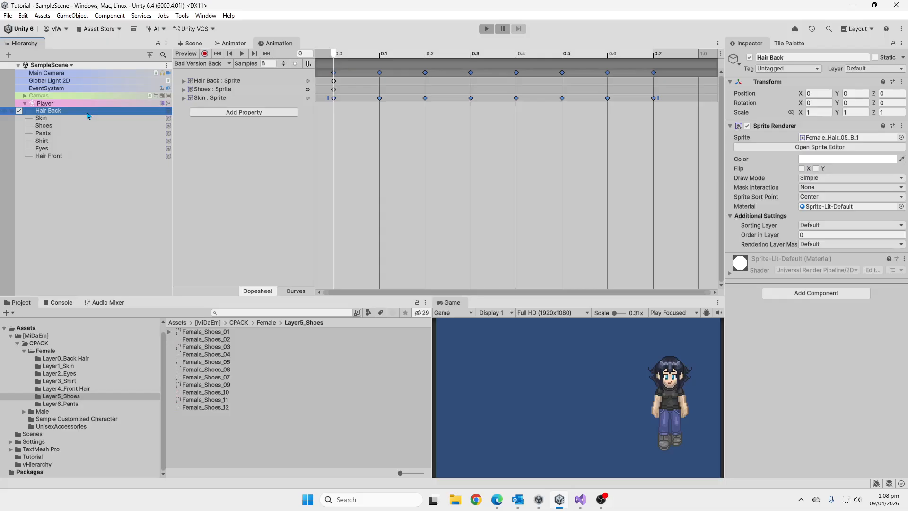
pyautogui.keyDown('shift'); pyautogui.click(78, 157); pyautogui.keyUp('shift')
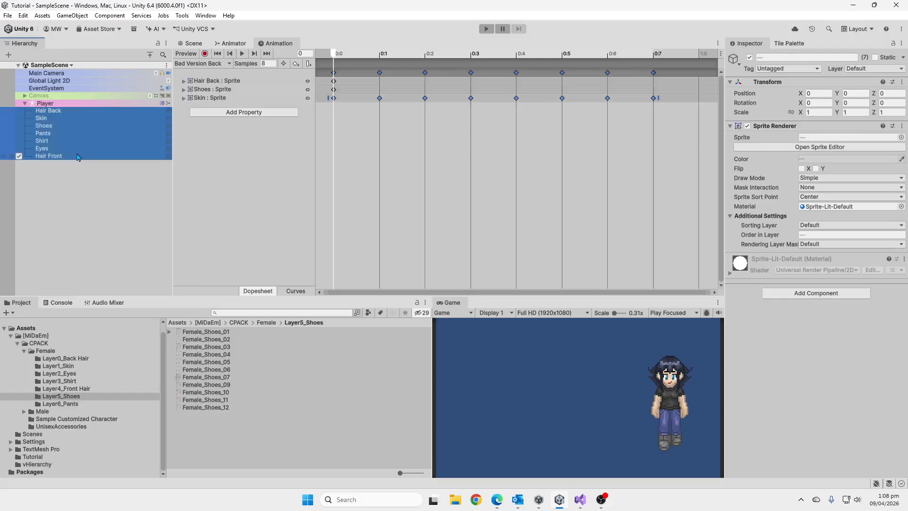
pyautogui.click(826, 160)
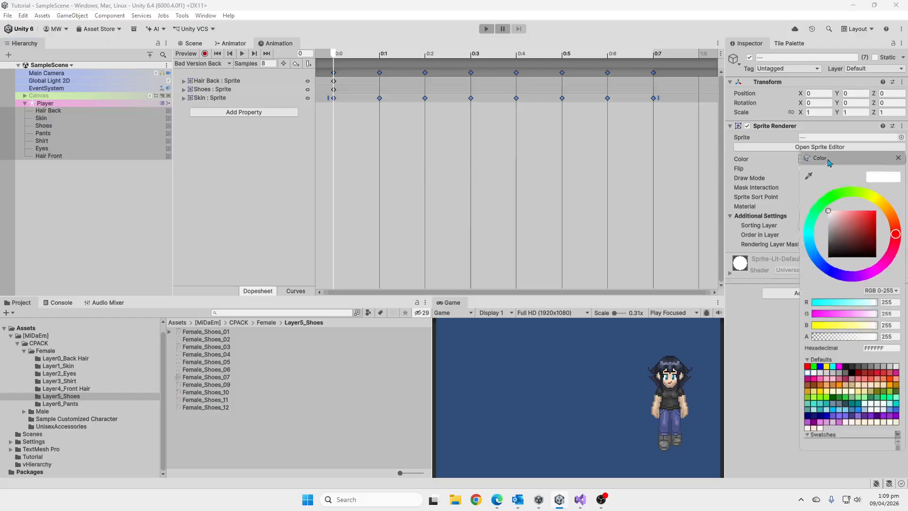
pyautogui.click(845, 343)
pyautogui.moveTo(844, 345)
pyautogui.mouseDown()
pyautogui.moveTo(818, 346)
pyautogui.moveTo(845, 347)
pyautogui.mouseUp()
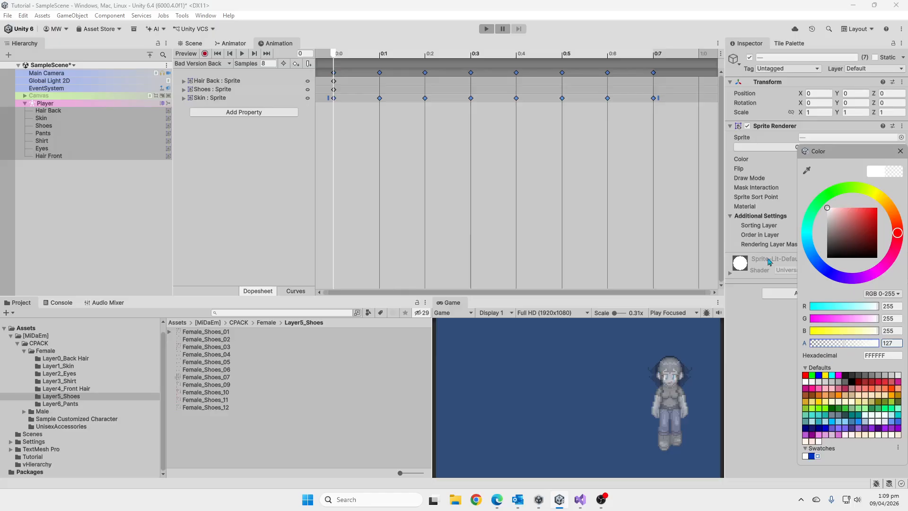
pyautogui.click(899, 151)
pyautogui.scroll(4, 675, 384)
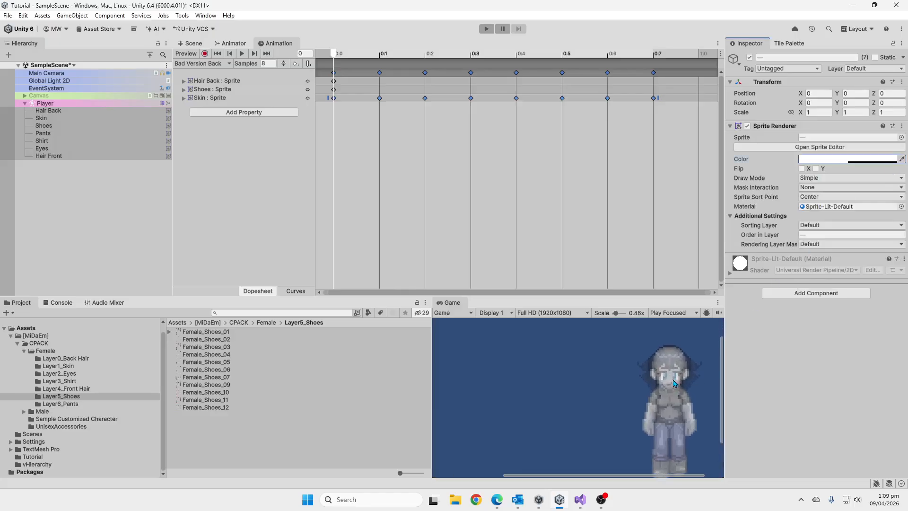
pyautogui.scroll(5, 674, 384)
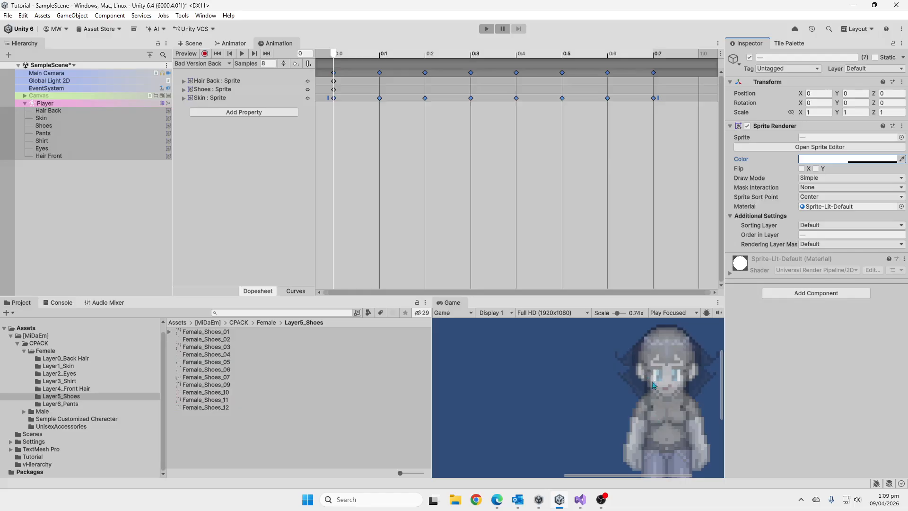
pyautogui.scroll(-5, 695, 382)
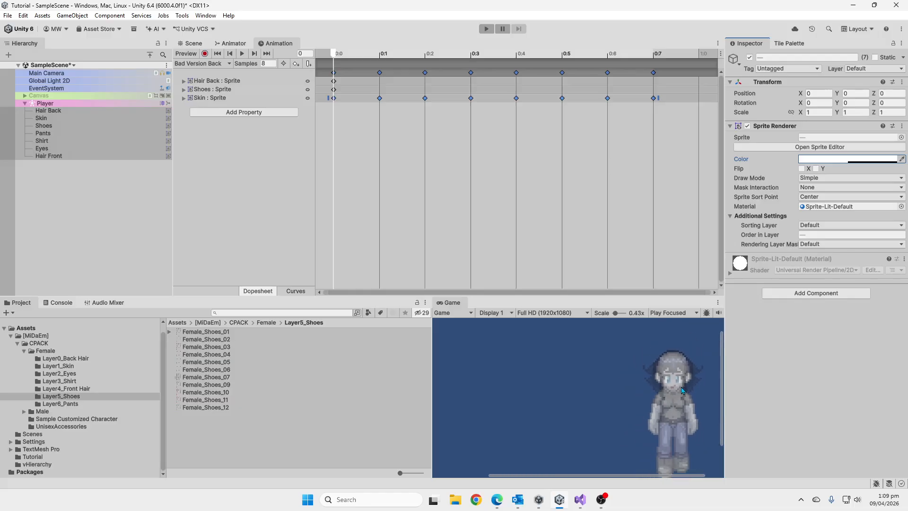
# Restore the color alpha of all seven Player layers to 255.
pyautogui.click(845, 160)
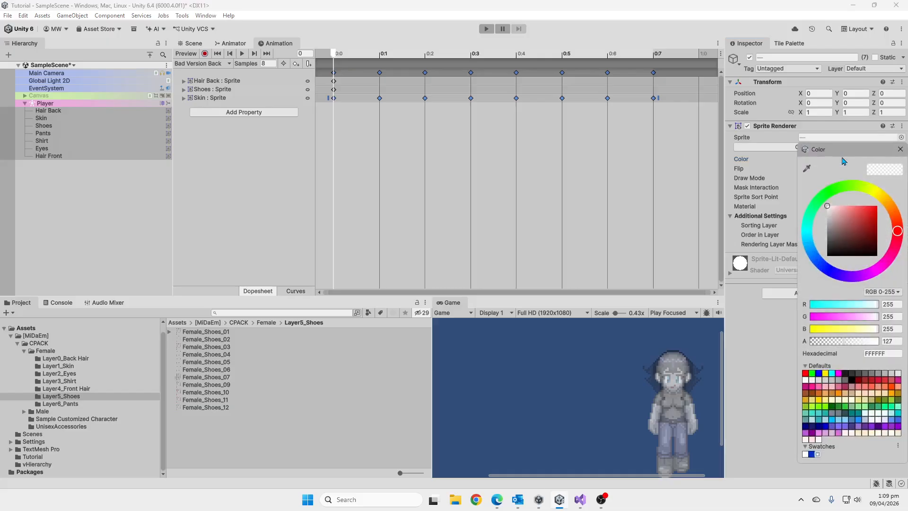
pyautogui.moveTo(863, 341); pyautogui.dragTo(879, 341)
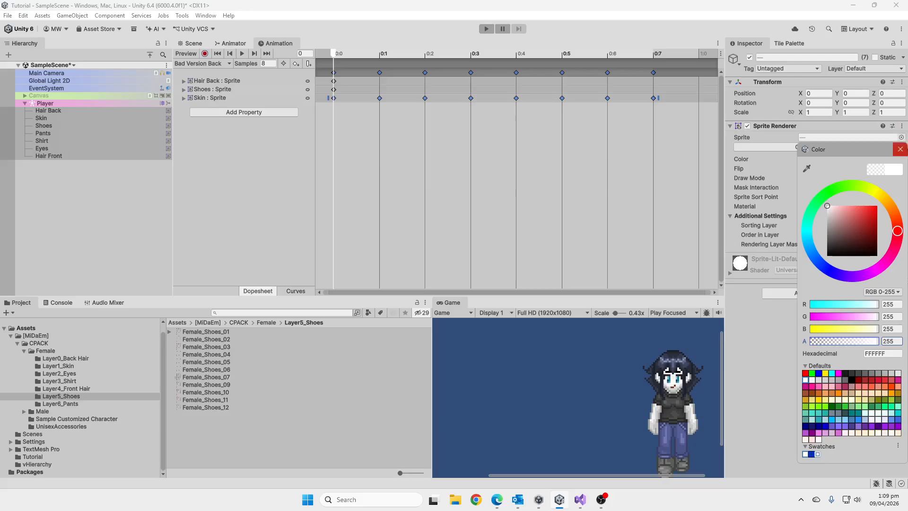
pyautogui.click(900, 149)
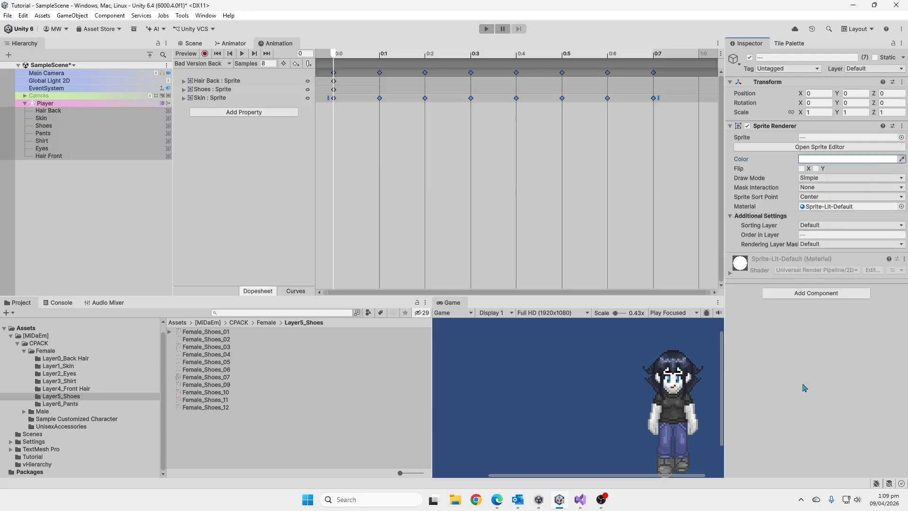
pyautogui.scroll(-3, 652, 390)
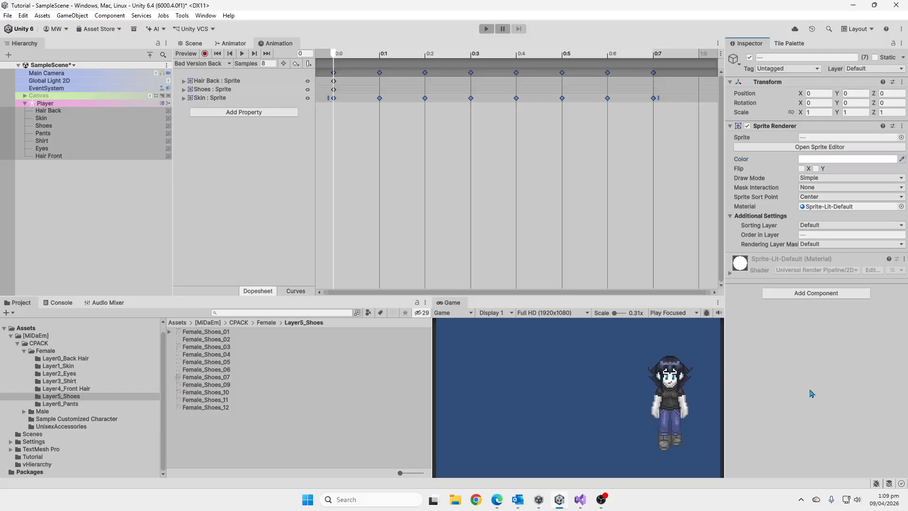
# Set the Skin layer's Sprite Renderer color to the peach swatch FFE4C4.
pyautogui.click(90, 120)
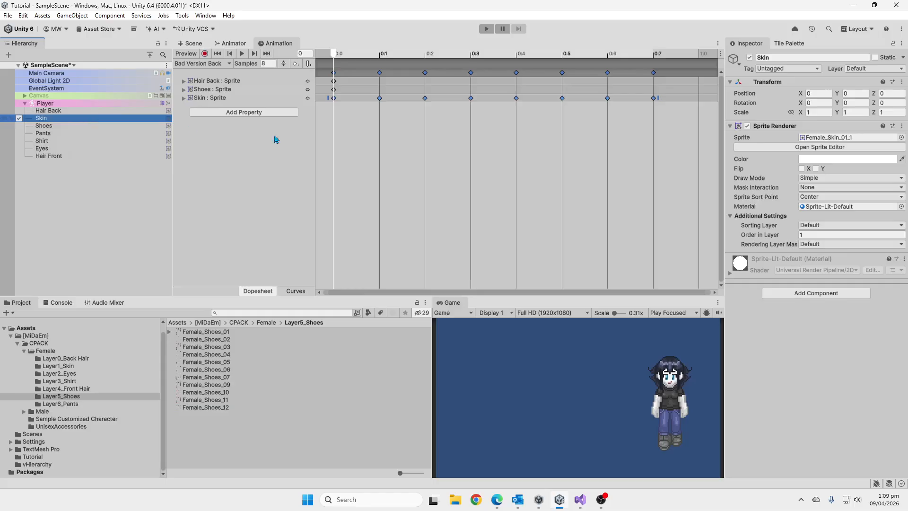
pyautogui.click(875, 159)
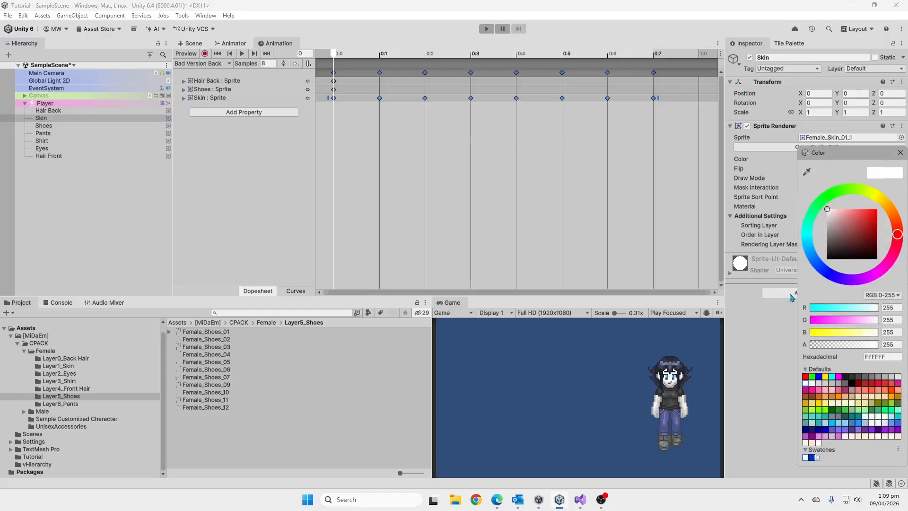
pyautogui.click(875, 399)
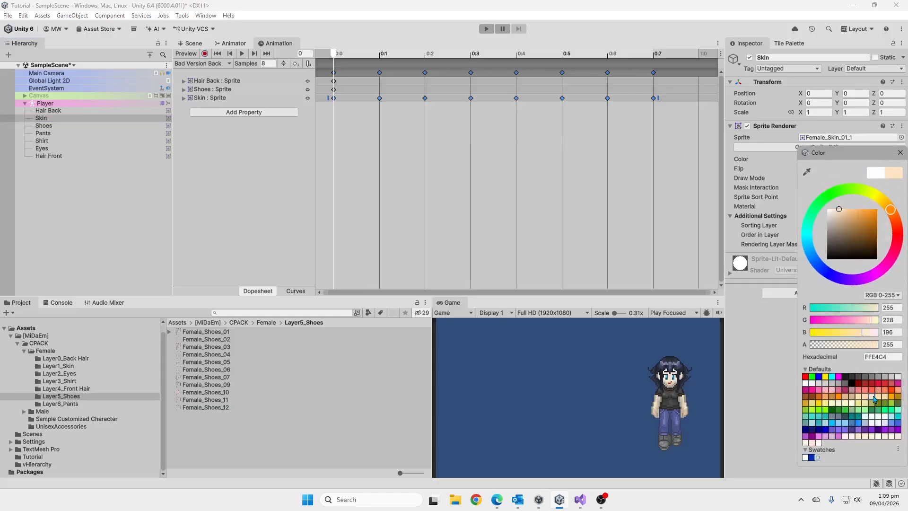
pyautogui.click(900, 152)
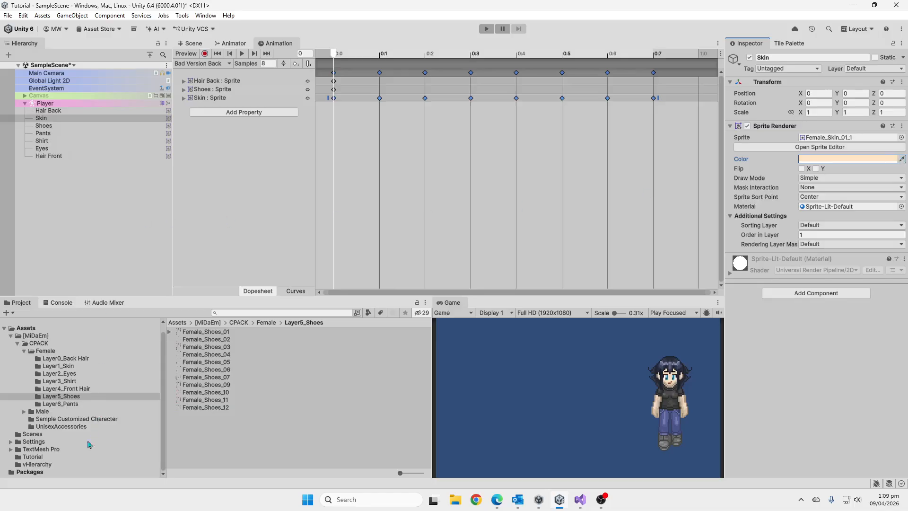
# Browse the Tutorial folder's assets and show the import settings of its Female_Skin_01 texture.
pyautogui.click(83, 457)
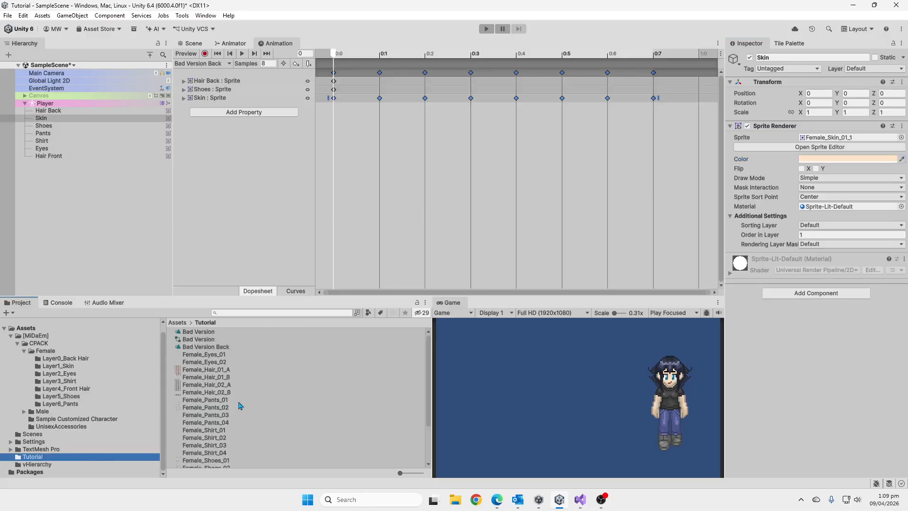
pyautogui.scroll(-3, 324, 400)
pyautogui.scroll(3, 271, 407)
pyautogui.scroll(-3, 271, 406)
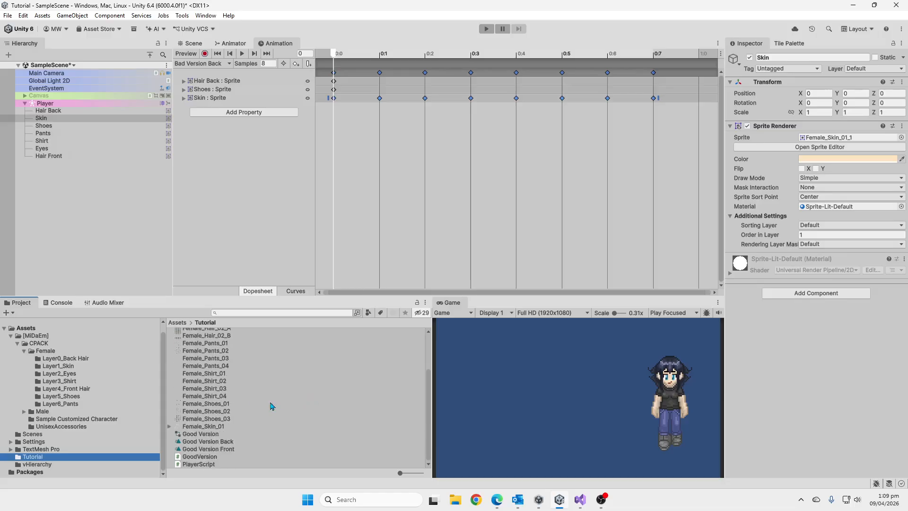
pyautogui.click(218, 427)
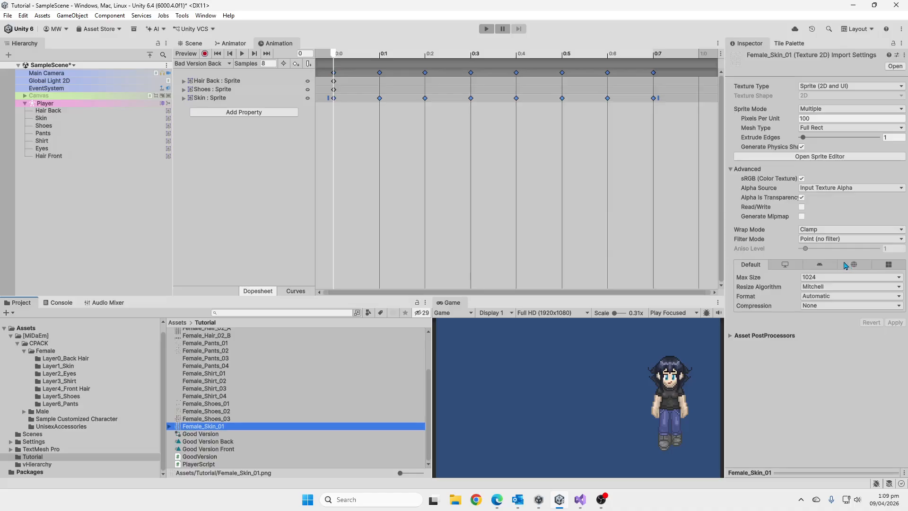
# Examine the Female_Skin_01, Female_Shirt_02 and Female_Shirt_03 sprite sheets in the Sprite Editor and close the editor.
pyautogui.click(809, 157)
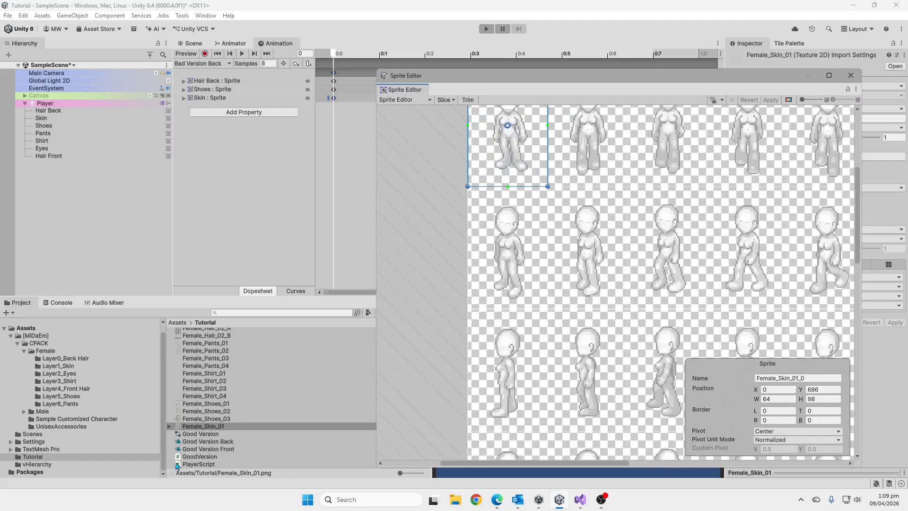
pyautogui.click(228, 384)
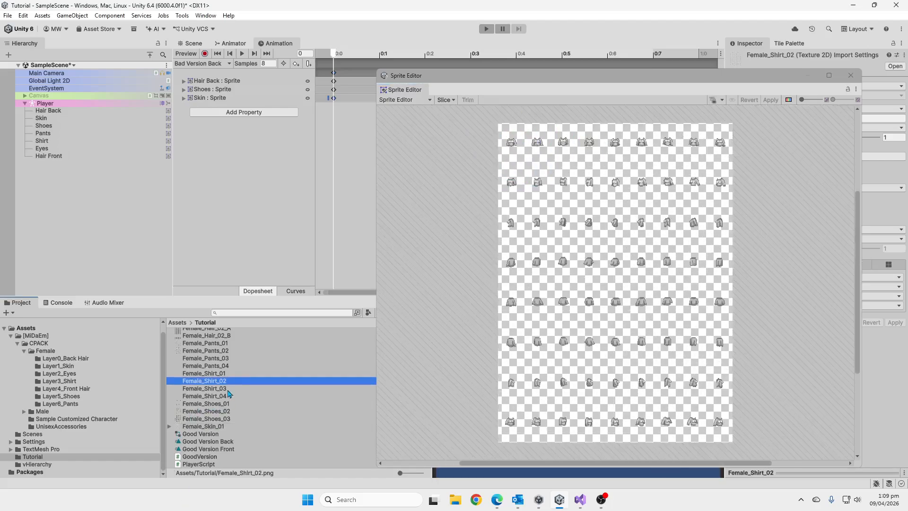
pyautogui.scroll(10, 520, 142)
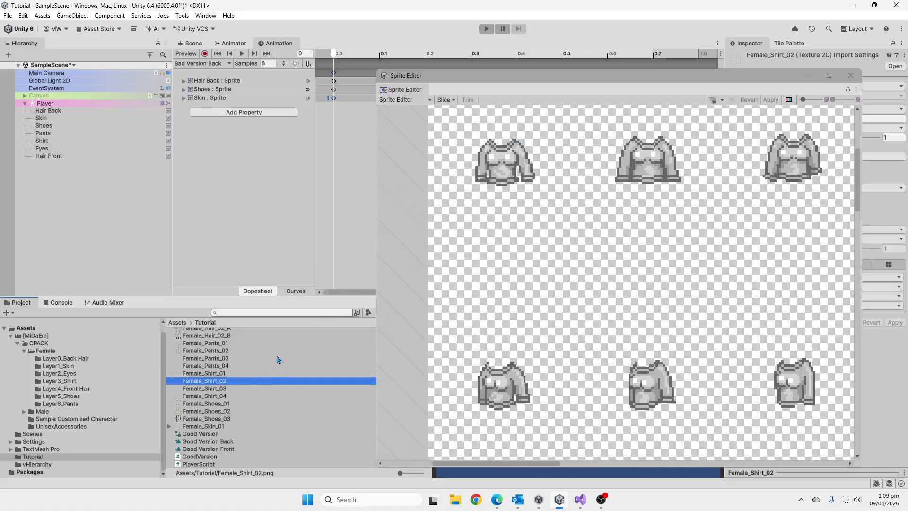
pyautogui.click(234, 390)
pyautogui.scroll(3, 511, 141)
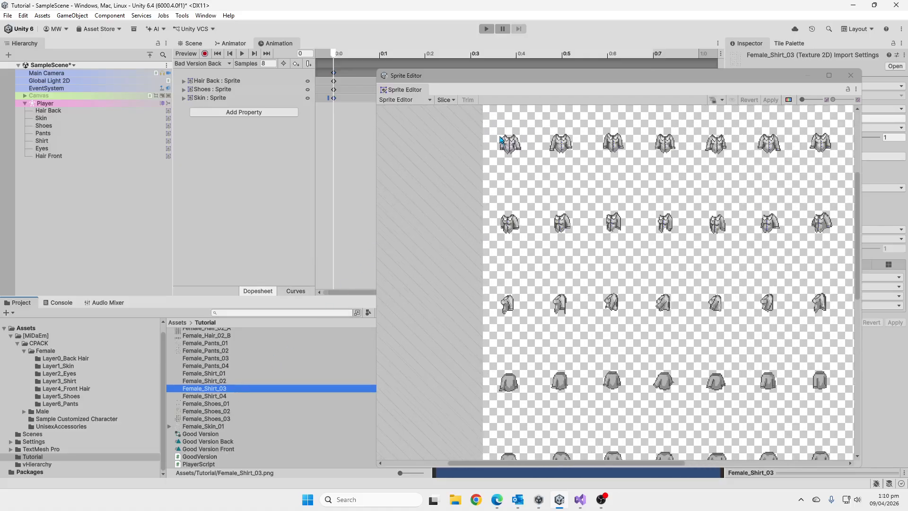
pyautogui.scroll(6, 502, 140)
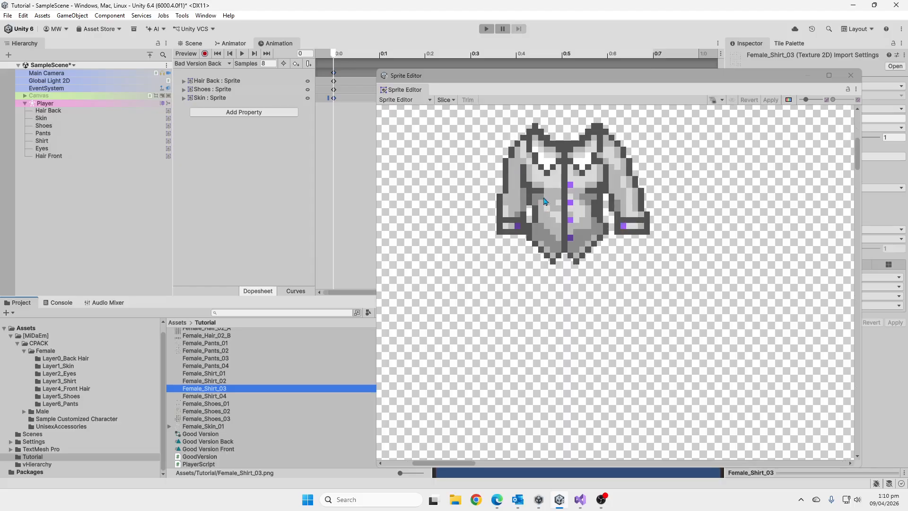
pyautogui.scroll(-3, 638, 214)
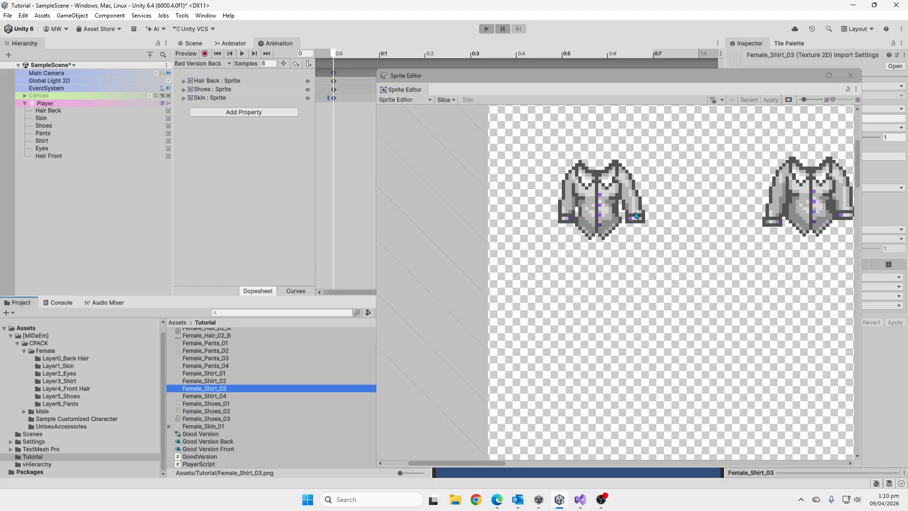
pyautogui.scroll(-3, 636, 217)
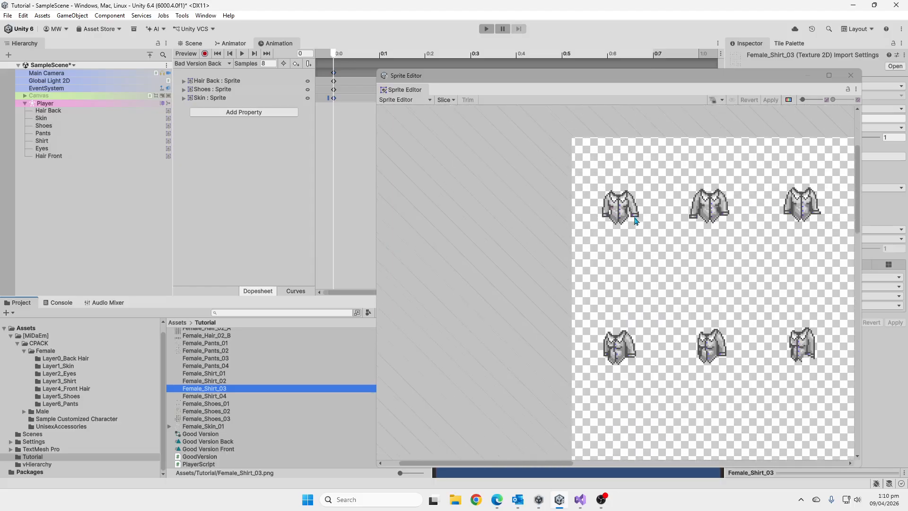
pyautogui.click(851, 76)
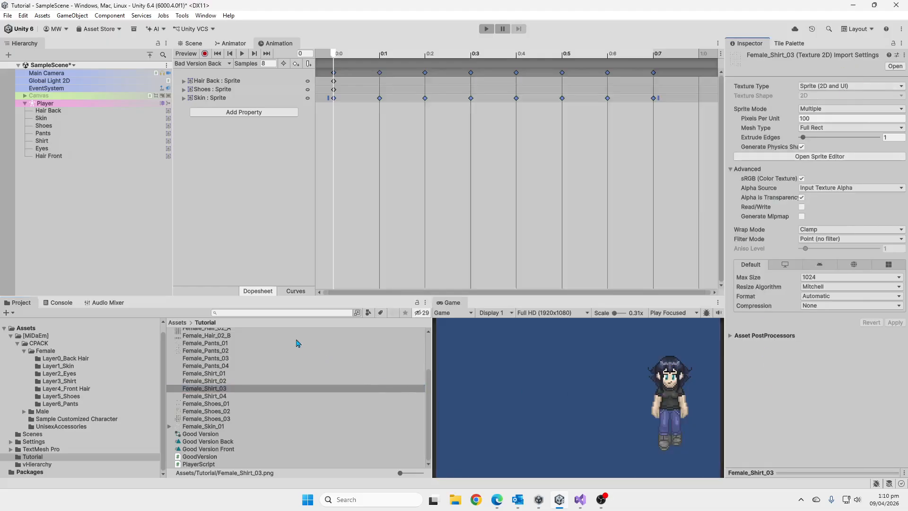
# Collapse the Player hierarchy and view the shared import settings of all textures from Female_Eyes_01 through Female_Skin_01.
pyautogui.scroll(3, 295, 343)
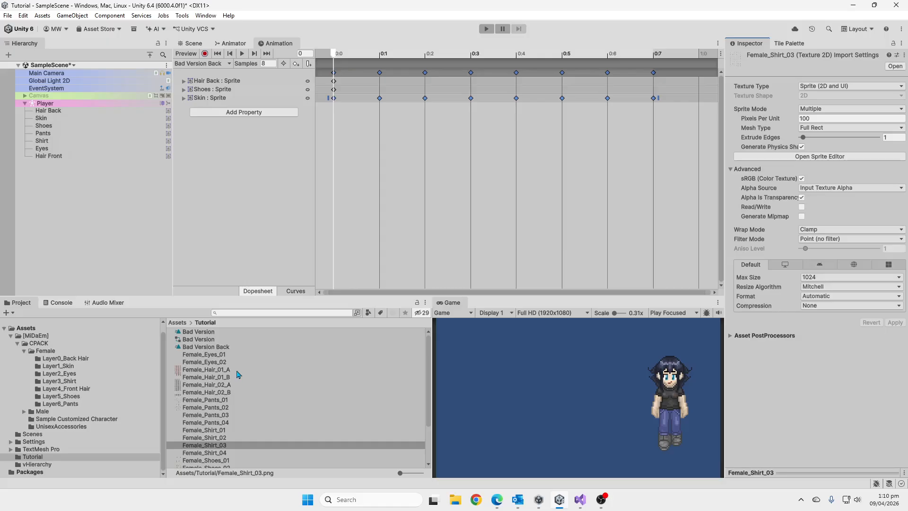
pyautogui.click(223, 370)
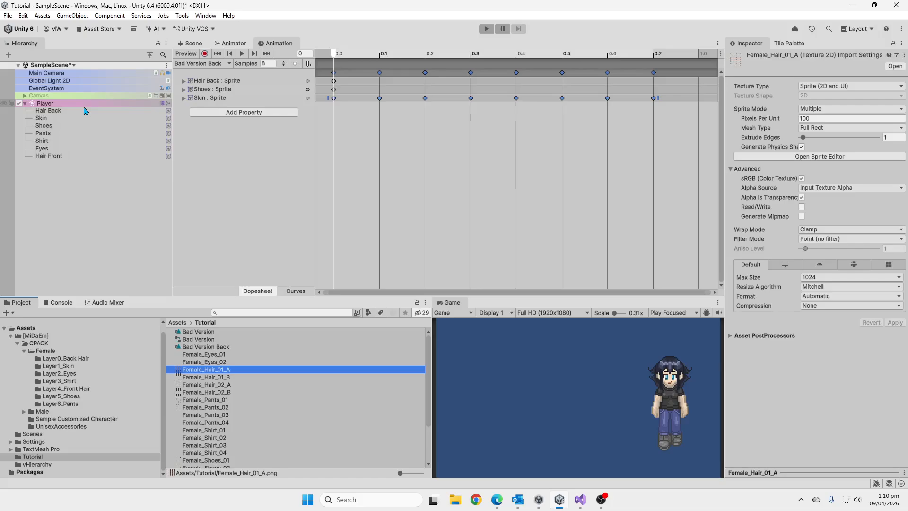
pyautogui.click(25, 103)
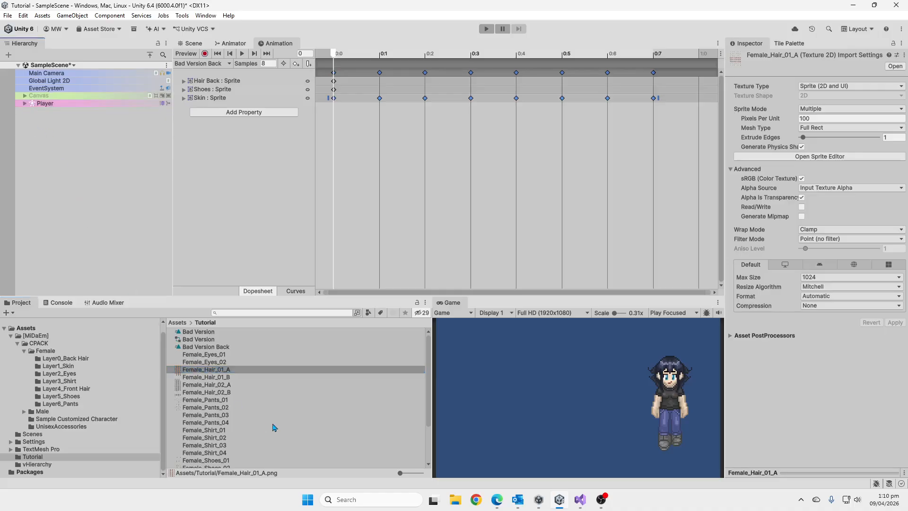
pyautogui.click(231, 354)
pyautogui.scroll(-2, 237, 384)
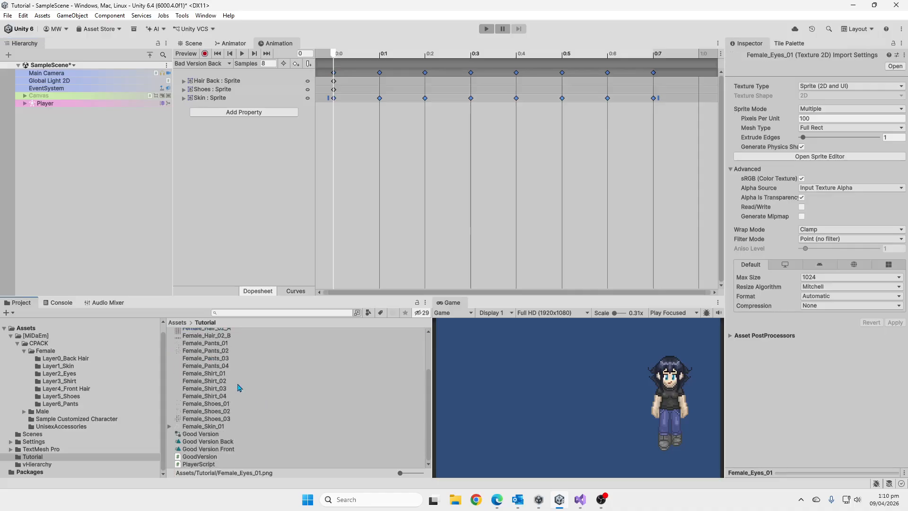
pyautogui.keyDown('shift'); pyautogui.click(236, 426); pyautogui.keyUp('shift')
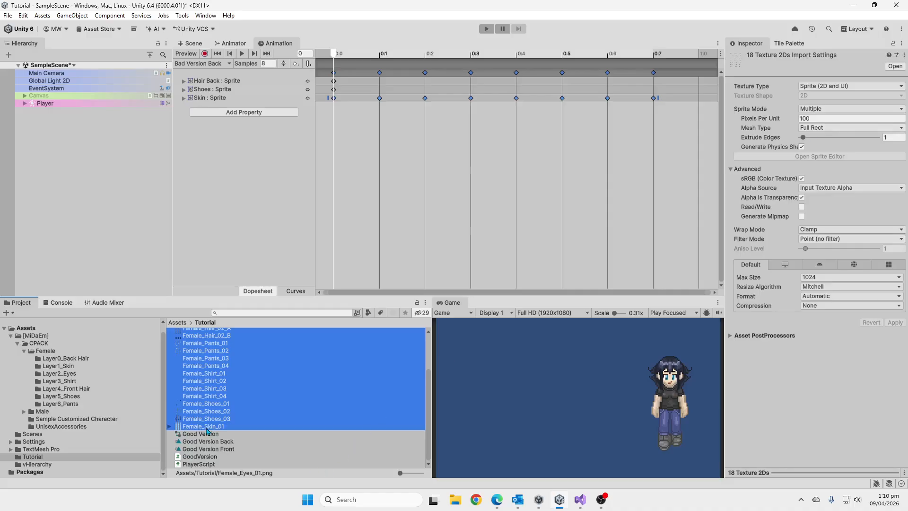
# Expand Female_Skin_01 to list its sprites and view its full sheet in the Sprite Editor.
pyautogui.click(207, 427)
pyautogui.click(169, 427)
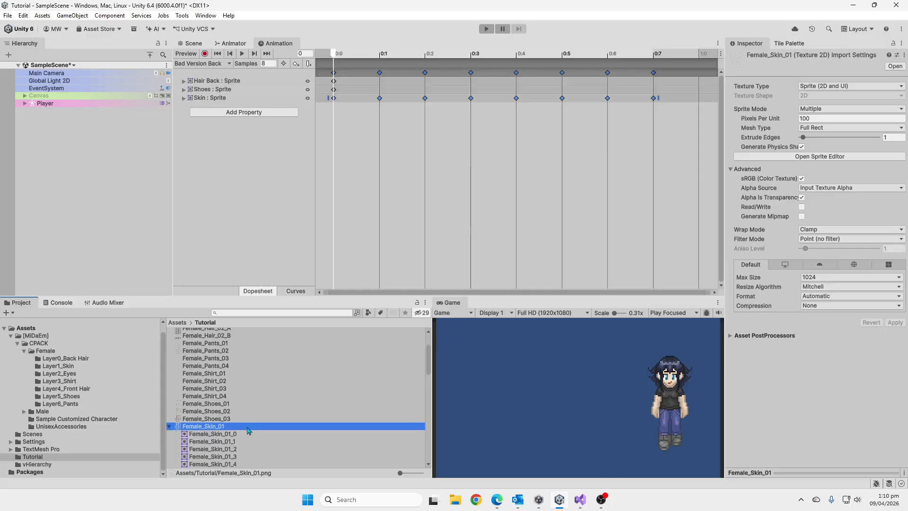
pyautogui.click(865, 156)
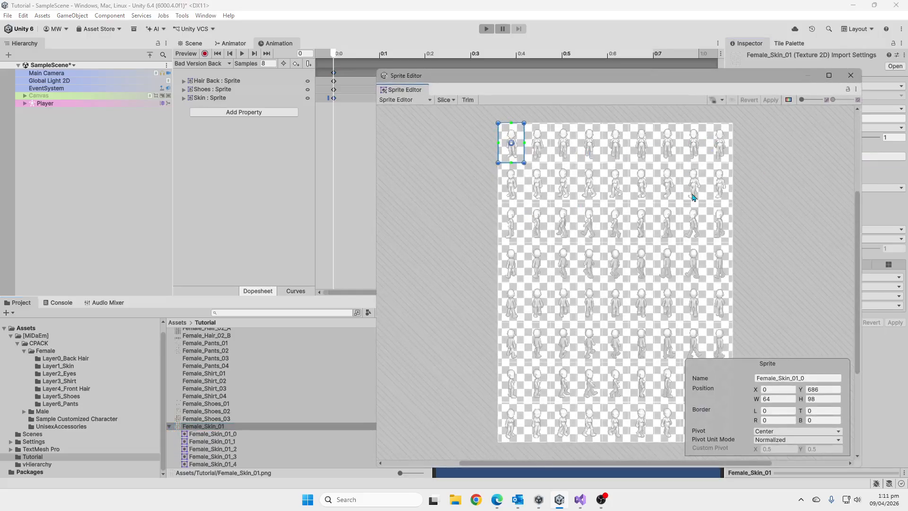
pyautogui.click(851, 75)
# Add the Female_Skin_01_0 sprite to the scene as a new root object and rename it Player.
pyautogui.scroll(-3, 251, 436)
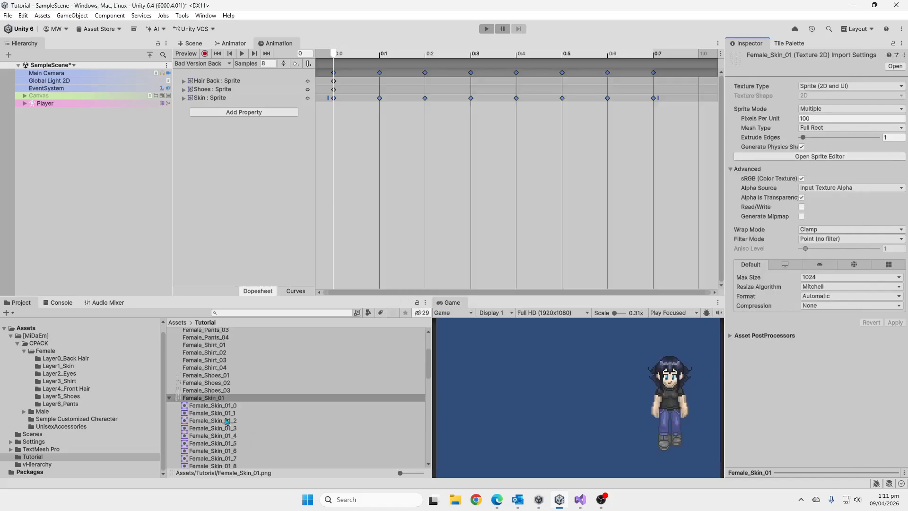
pyautogui.moveTo(238, 406); pyautogui.dragTo(73, 152)
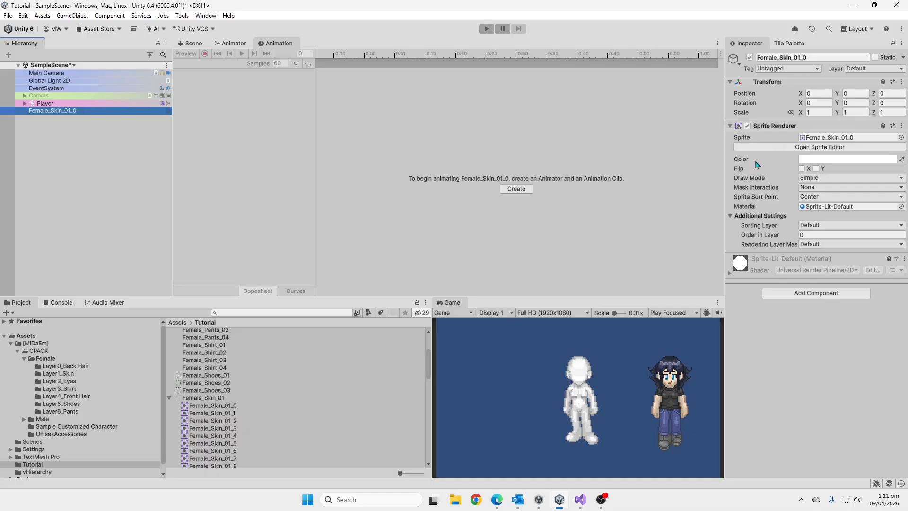
pyautogui.click(100, 109)
pyautogui.write('Pla')
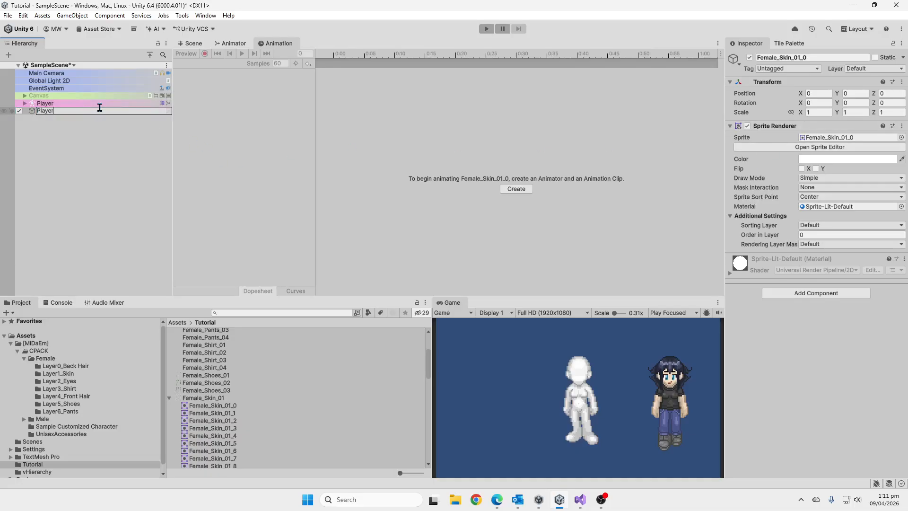
pyautogui.write('yer')
pyautogui.press('Return')
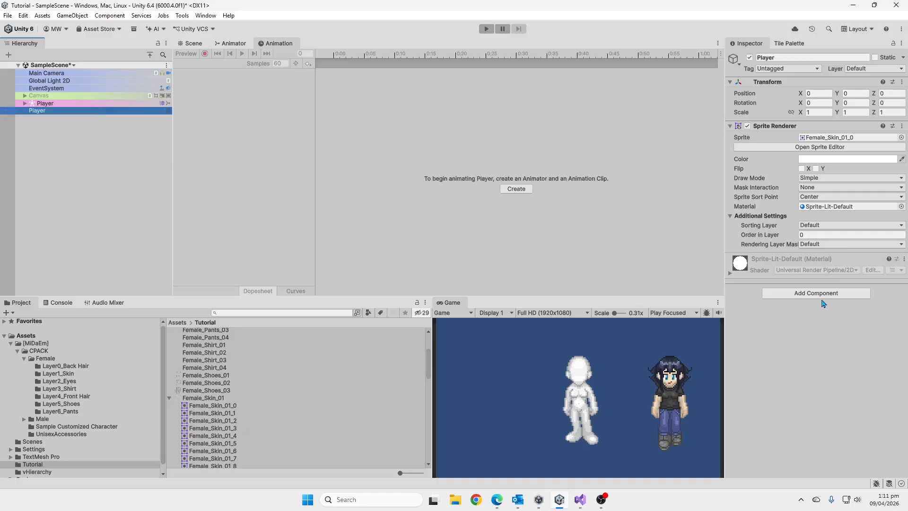
# Add an Animator component to the new Player and assign the Good Version controller to it.
pyautogui.click(824, 294)
pyautogui.write('anim')
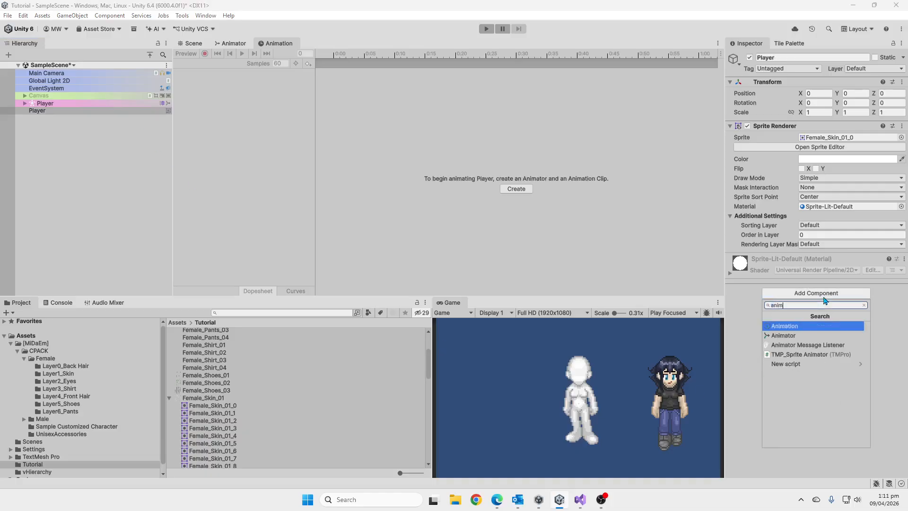
pyautogui.click(818, 337)
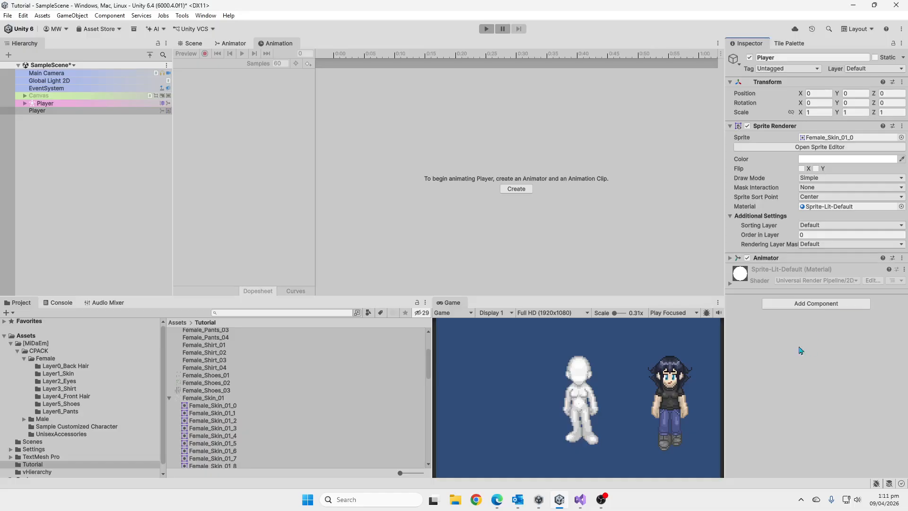
pyautogui.click(169, 398)
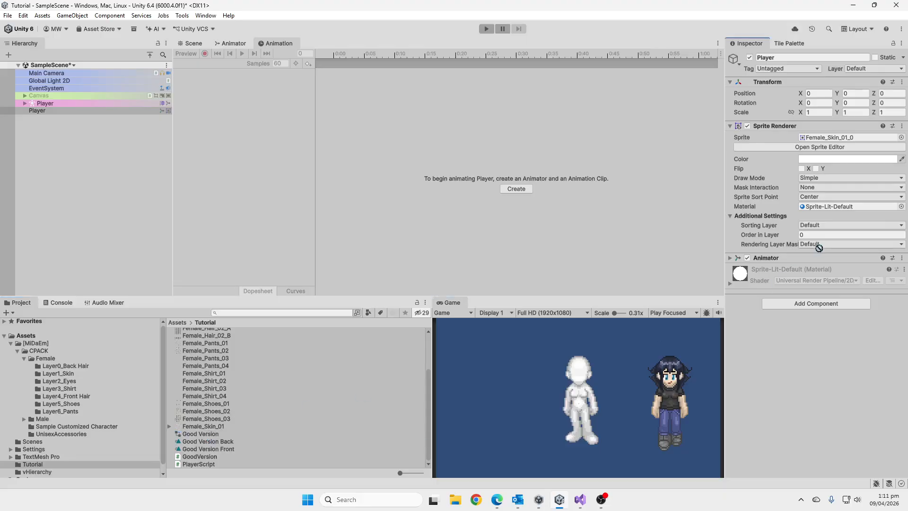
pyautogui.click(805, 259)
pyautogui.moveTo(806, 261); pyautogui.dragTo(808, 272)
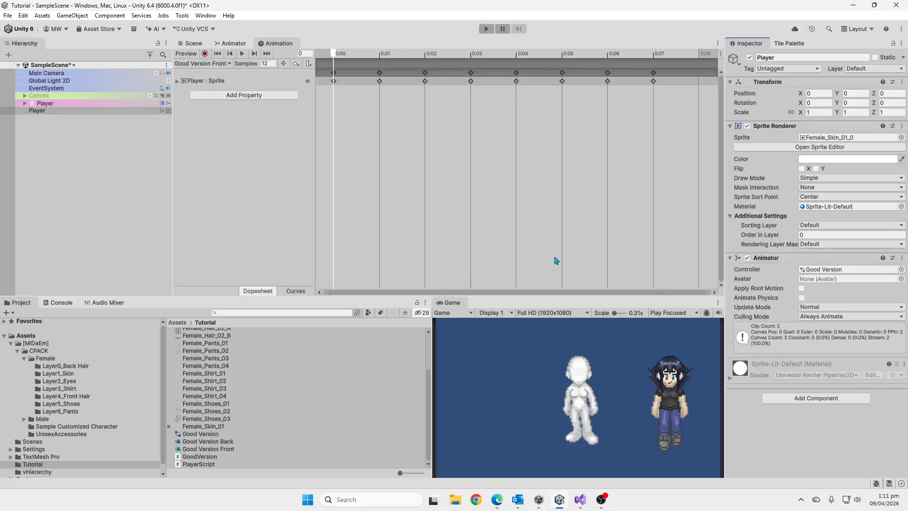
# Preview the new Player's Good Version Front and Good Version Back animation clips.
pyautogui.click(201, 83)
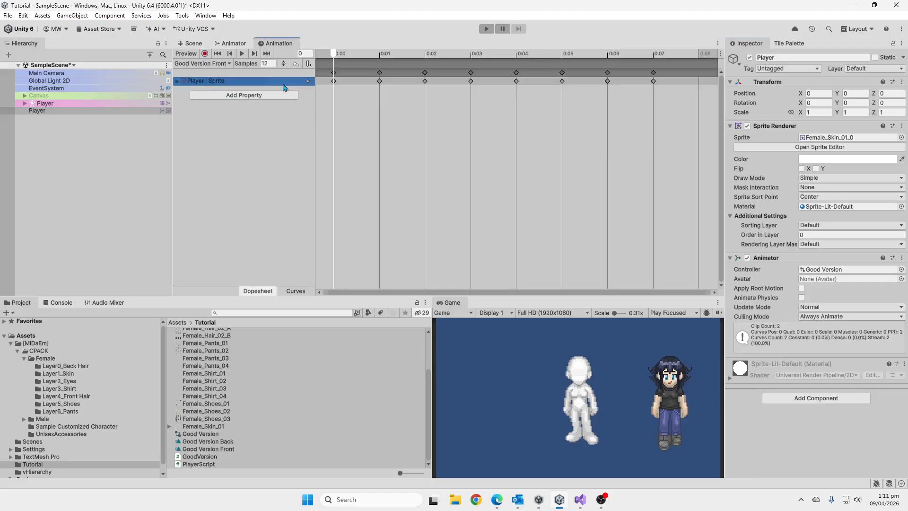
pyautogui.click(436, 56)
pyautogui.moveTo(435, 54); pyautogui.dragTo(327, 99)
pyautogui.click(229, 64)
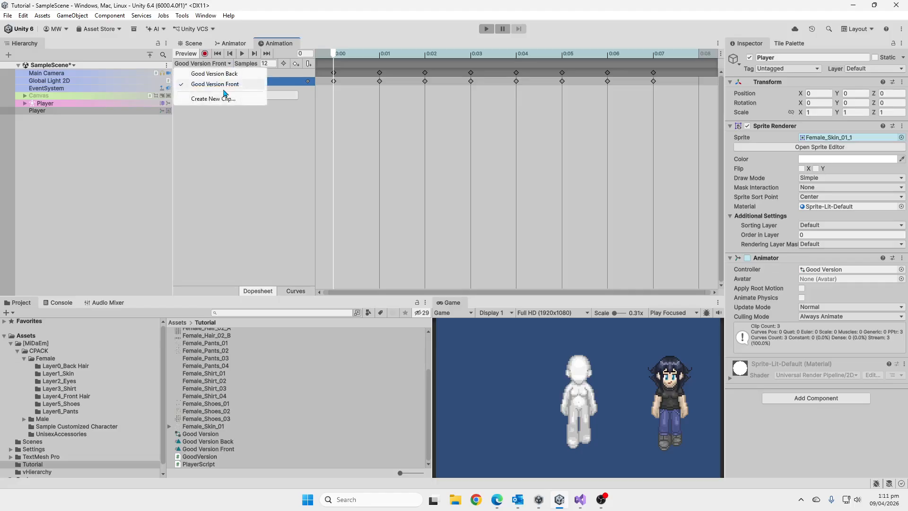
pyautogui.click(222, 74)
pyautogui.press('space')
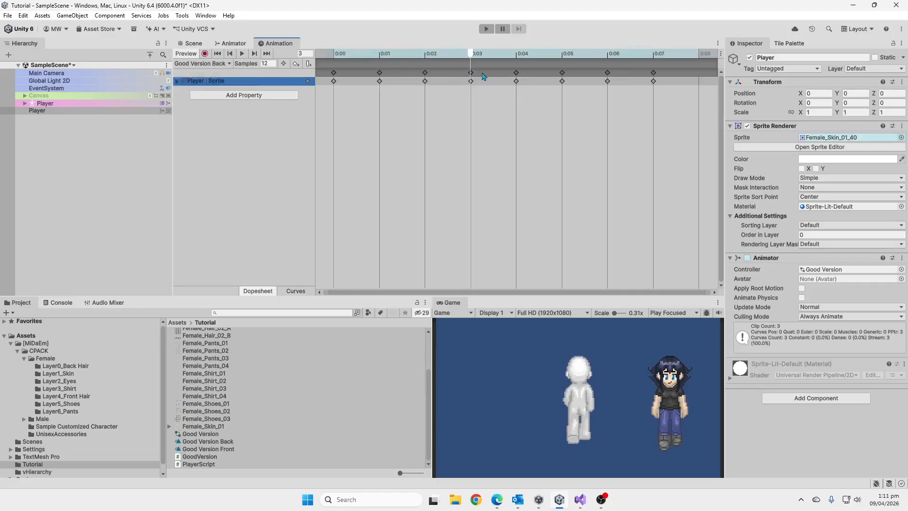
pyautogui.click(218, 64)
pyautogui.click(224, 85)
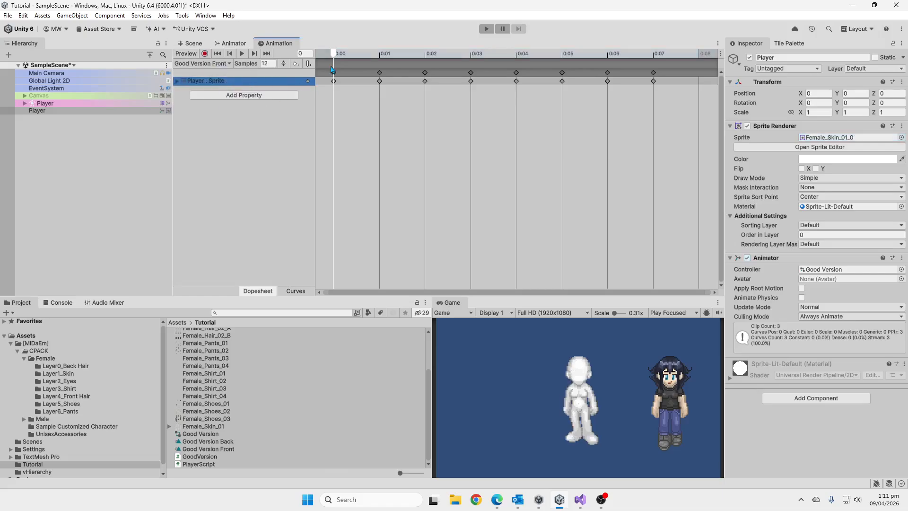
pyautogui.press('space')
# Show the new Player's Animator graph and examine the controller's Back parameter in a widened parameter list.
pyautogui.click(230, 43)
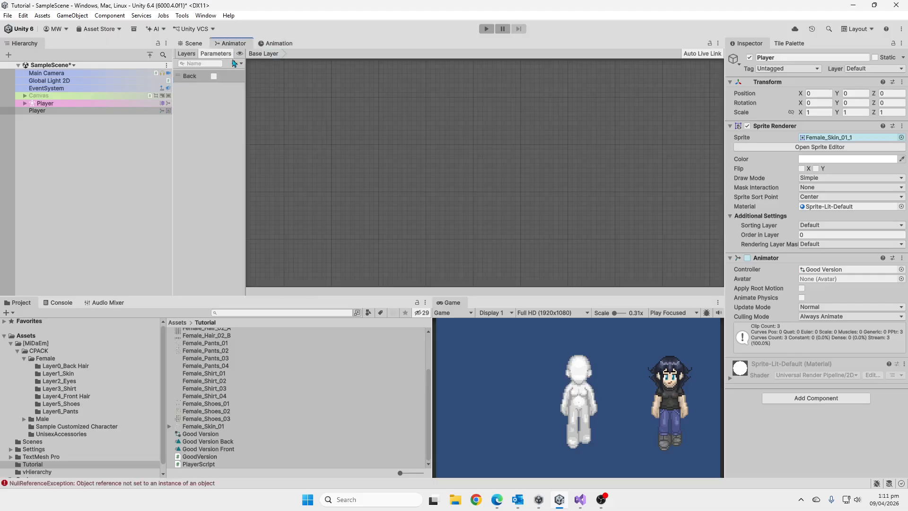
pyautogui.moveTo(264, 100); pyautogui.dragTo(303, 108)
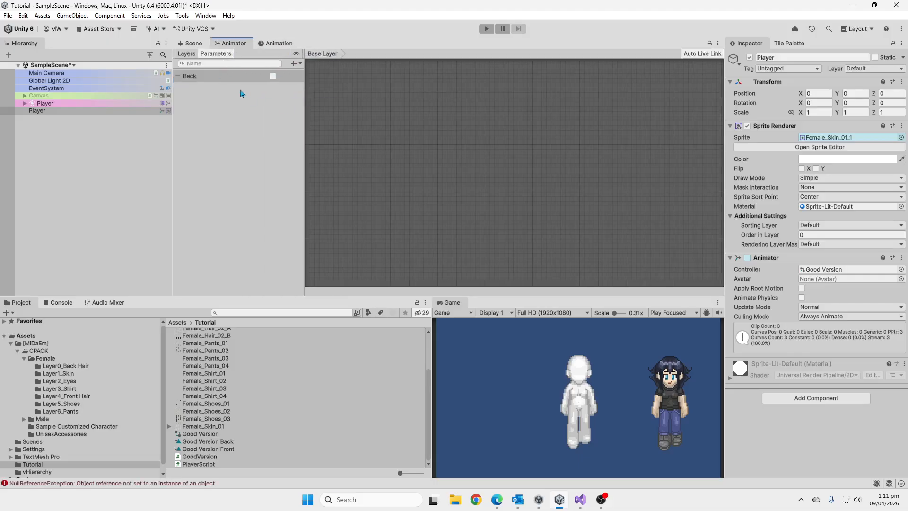
pyautogui.click(233, 79)
pyautogui.click(274, 77)
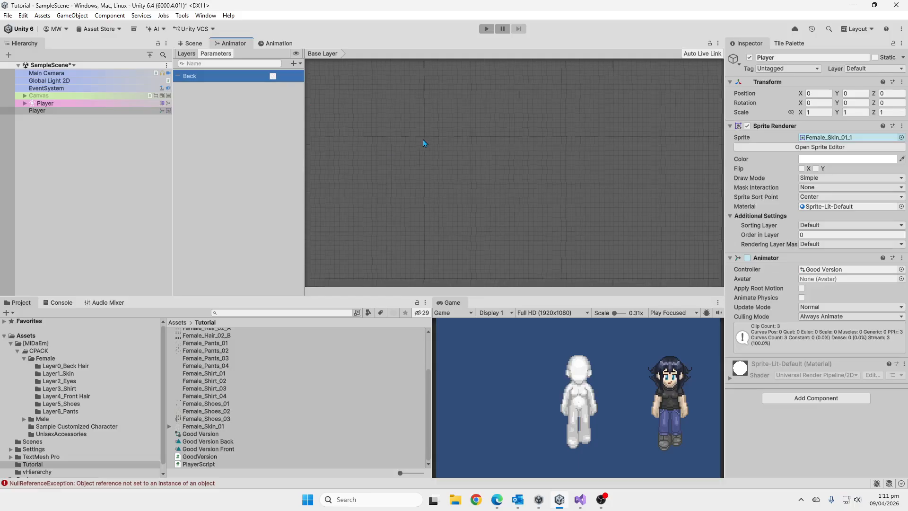
pyautogui.scroll(3, 425, 140)
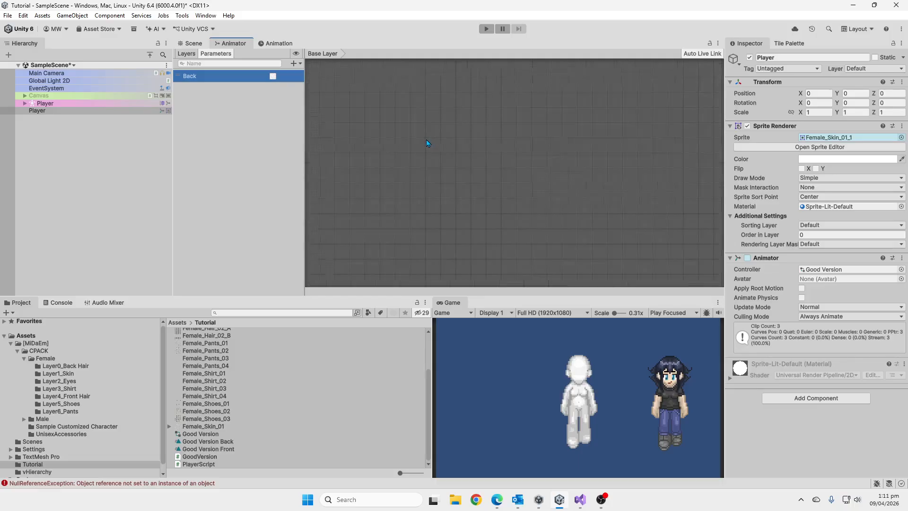
# Close and reopen the Animator window, and select the Good Version Front state in its graph.
pyautogui.rightClick(242, 43)
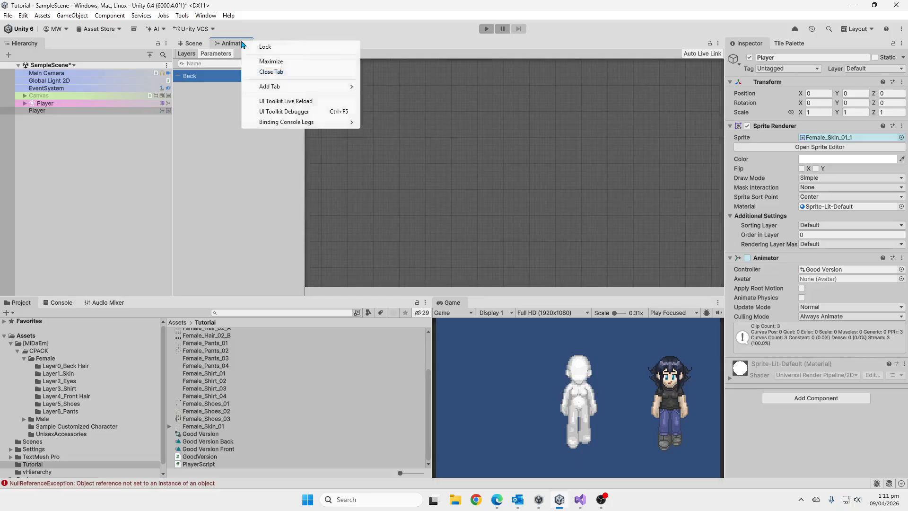
pyautogui.click(288, 76)
pyautogui.click(205, 15)
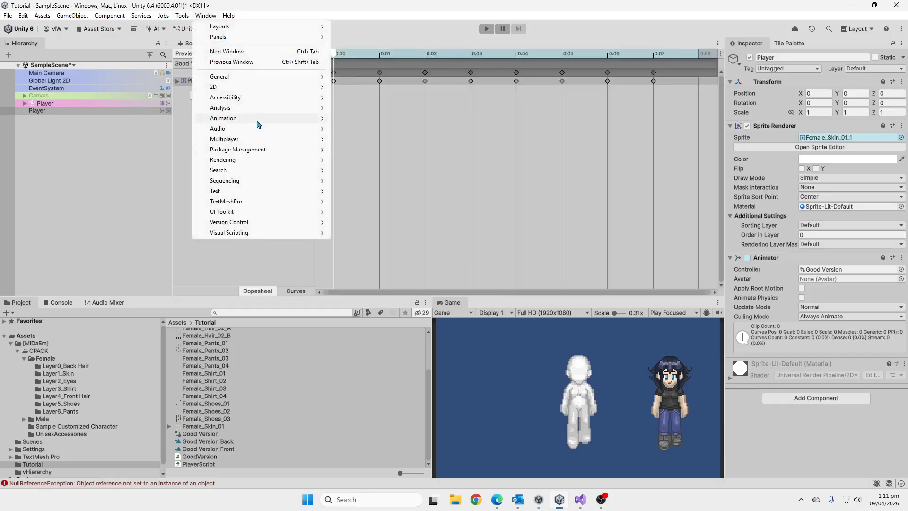
pyautogui.moveTo(259, 119)
pyautogui.click(373, 128)
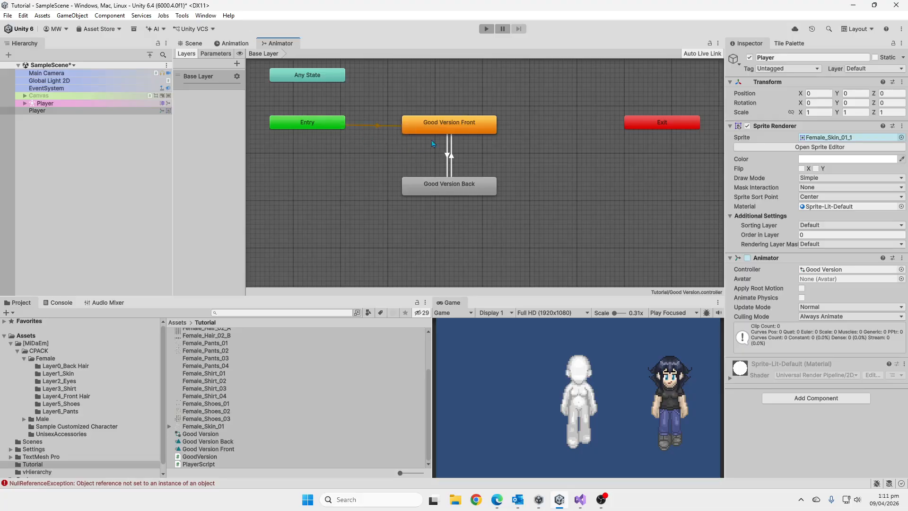
pyautogui.click(501, 174)
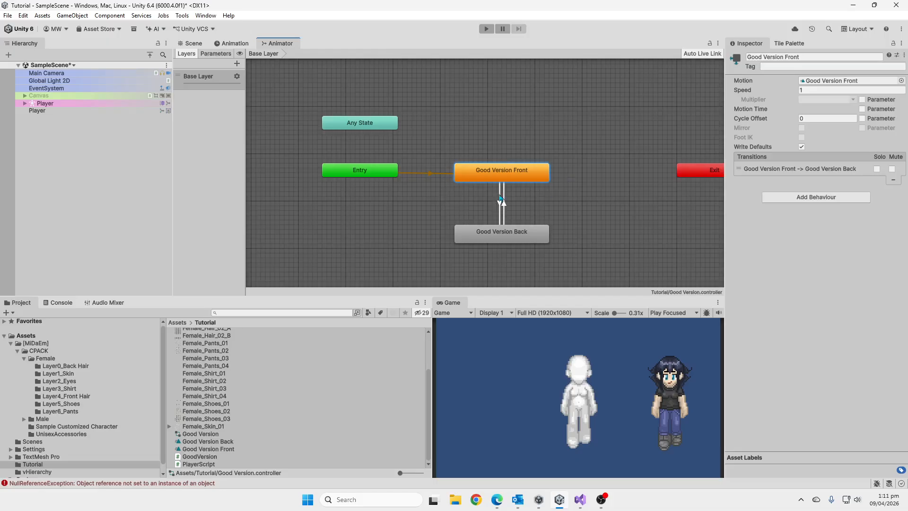
# Bring up the Good Version Front animation timeline and open the Female_Skin_01 sprite sheet in the Sprite Editor.
pyautogui.click(240, 44)
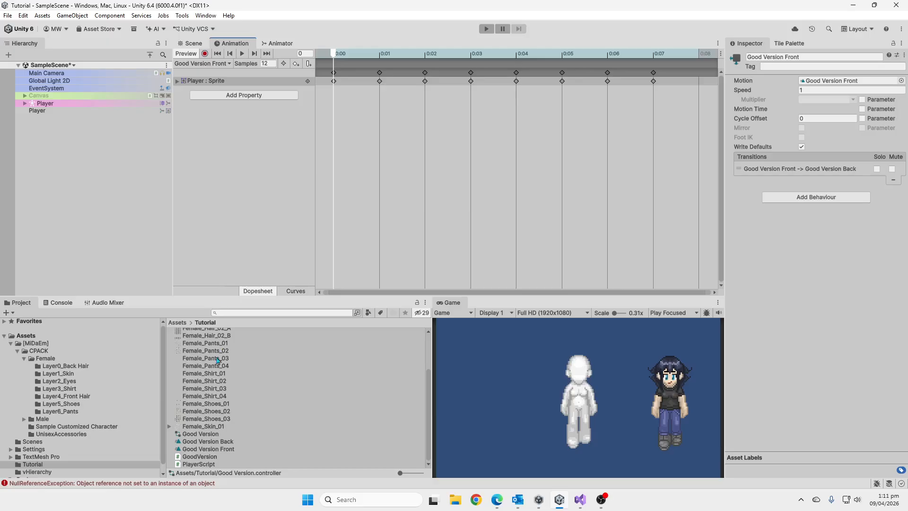
pyautogui.click(585, 412)
pyautogui.click(201, 427)
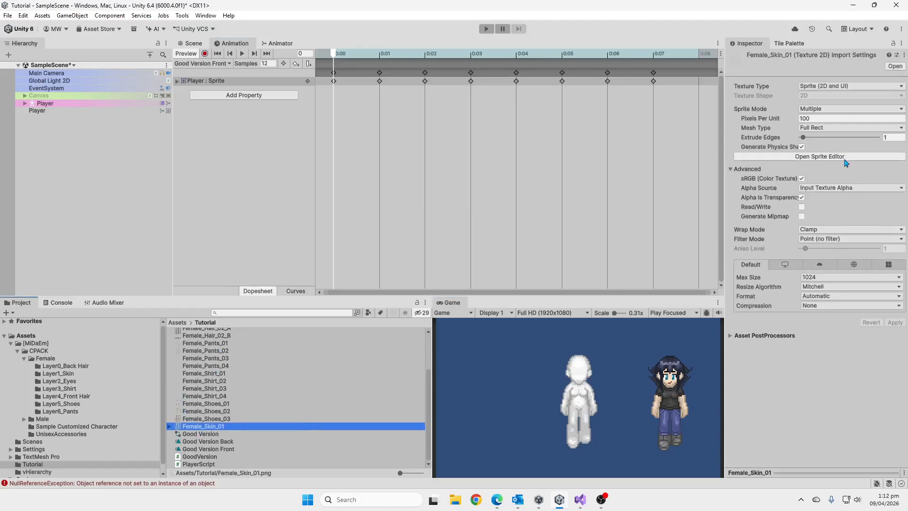
pyautogui.click(820, 156)
pyautogui.scroll(8, 519, 148)
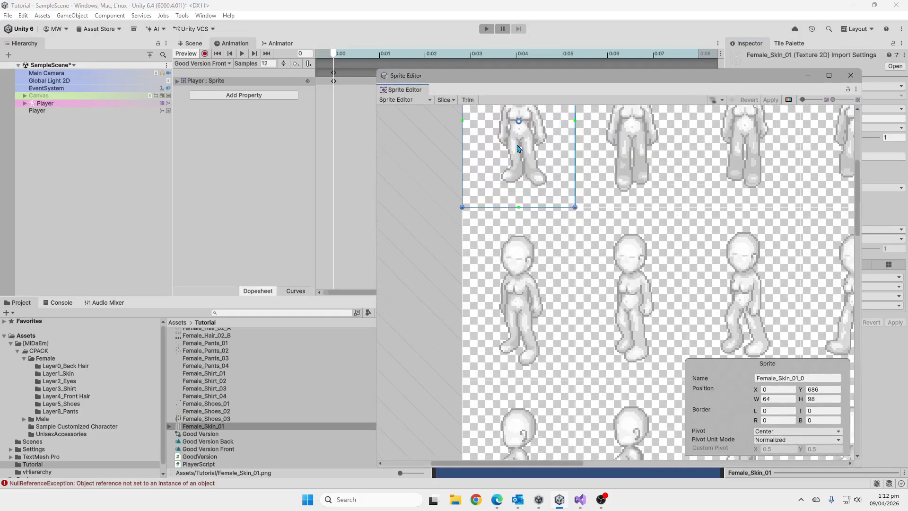
# Move the pivot of the front-facing sprite Female_Skin_01_1 down to its feet, at about X 0.5, Y 0.18.
pyautogui.moveTo(518, 145); pyautogui.dragTo(497, 185, button='middle')
pyautogui.click(583, 179)
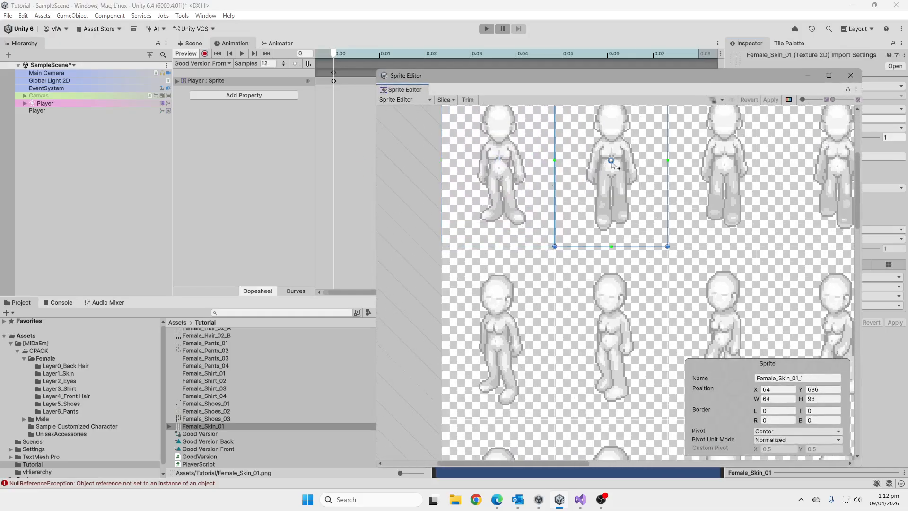
pyautogui.moveTo(611, 161); pyautogui.dragTo(611, 216)
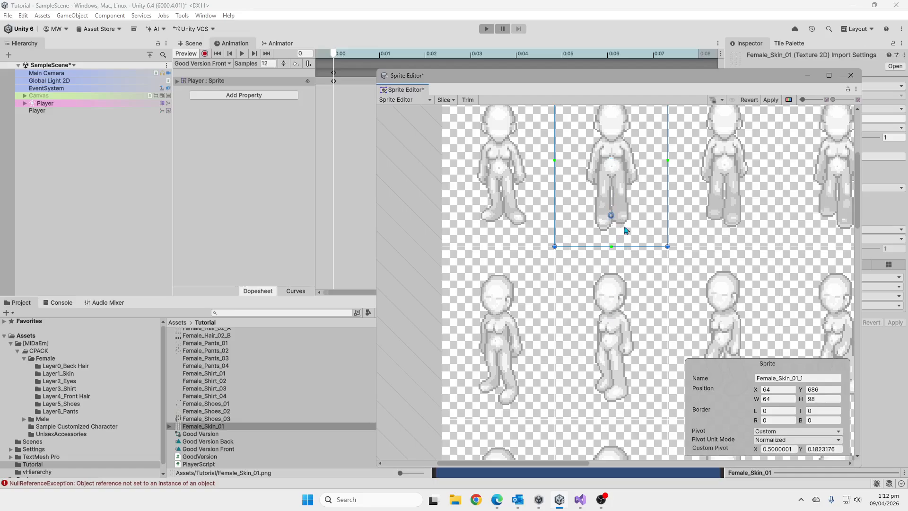
# Move the pivot of sprite Female_Skin_01_10 to its feet, at about X 0.508, Y 0.201, and copy its custom pivot.
pyautogui.click(619, 282)
pyautogui.moveTo(613, 333); pyautogui.dragTo(612, 384)
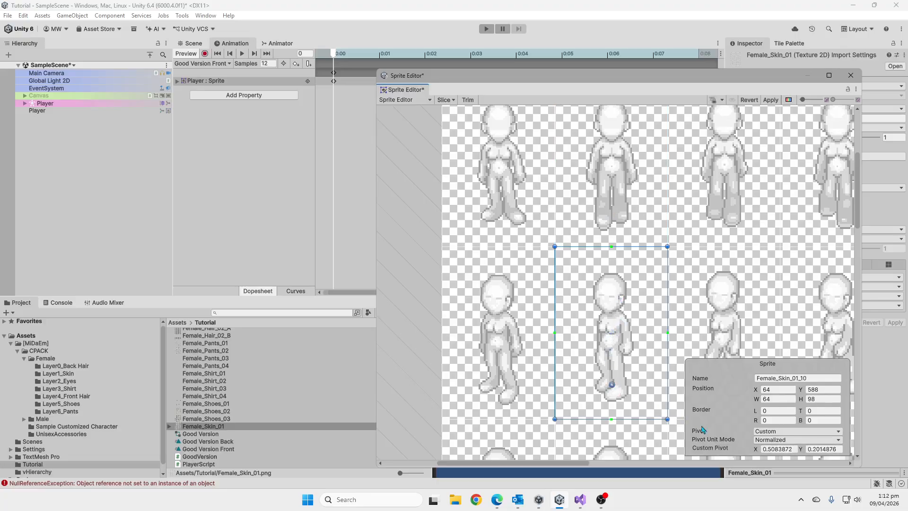
pyautogui.rightClick(749, 451)
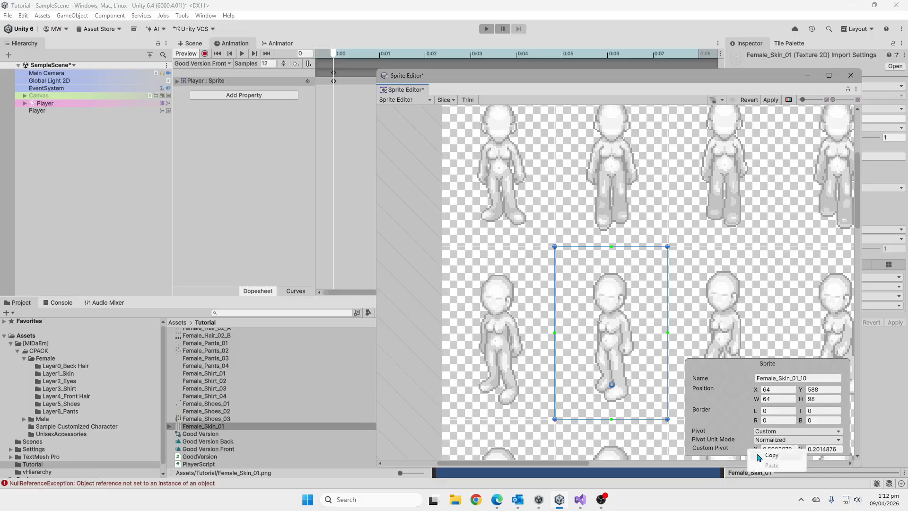
pyautogui.click(758, 457)
# Set the slicing type to Grid By Cell Count with 9 columns and 8 rows.
pyautogui.click(445, 100)
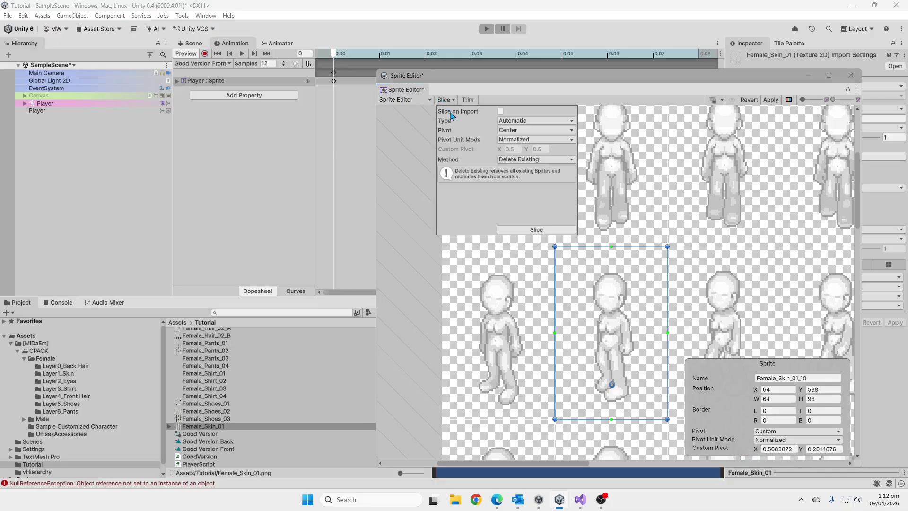
pyautogui.click(520, 121)
pyautogui.click(559, 154)
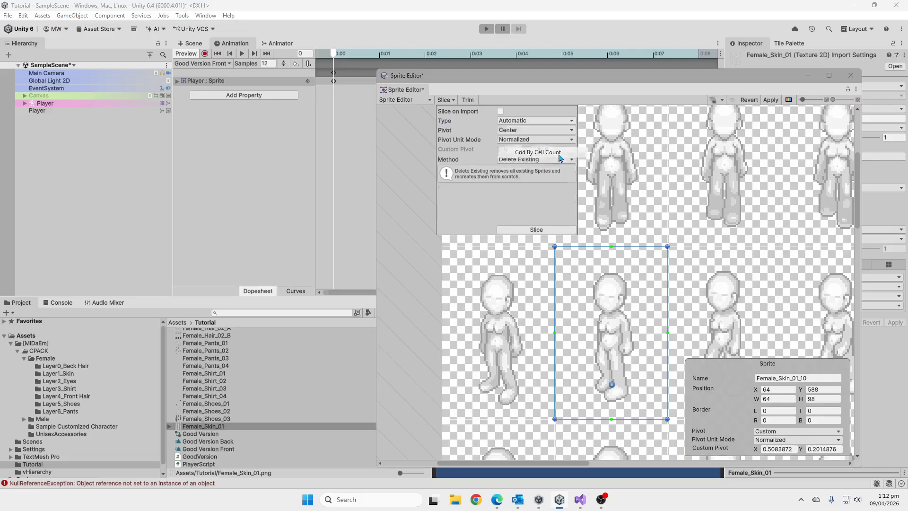
pyautogui.click(528, 131)
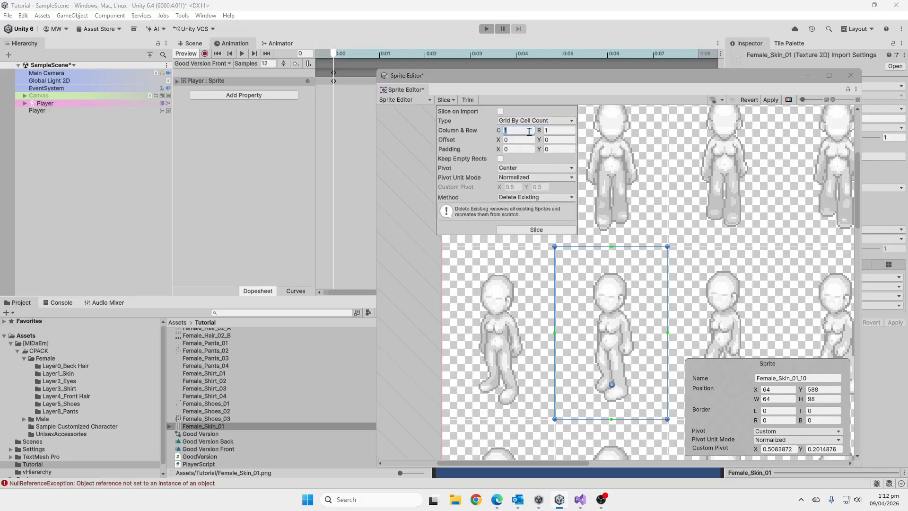
pyautogui.write('9')
pyautogui.press('Tab')
pyautogui.write('8')
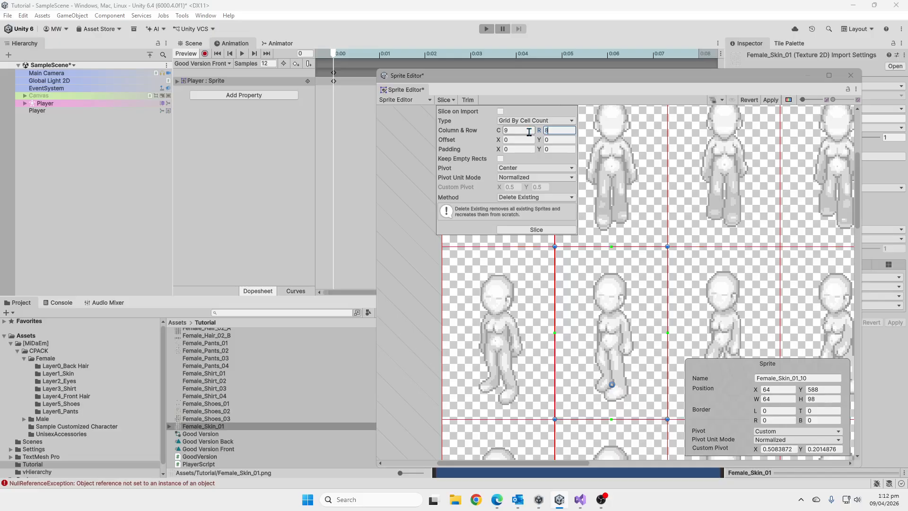
# Set the slice pivot to Custom with the copied pivot values and slice the sheet using Delete Existing.
pyautogui.click(530, 169)
pyautogui.click(522, 272)
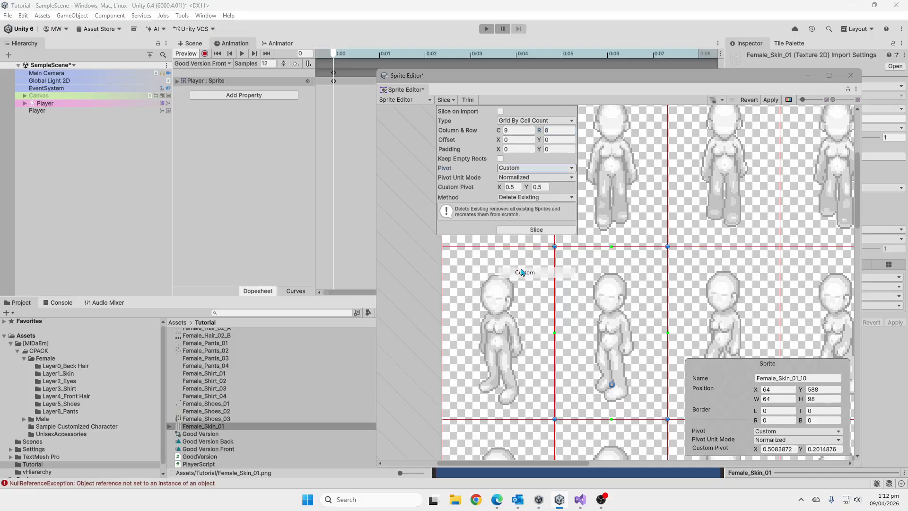
pyautogui.rightClick(488, 191)
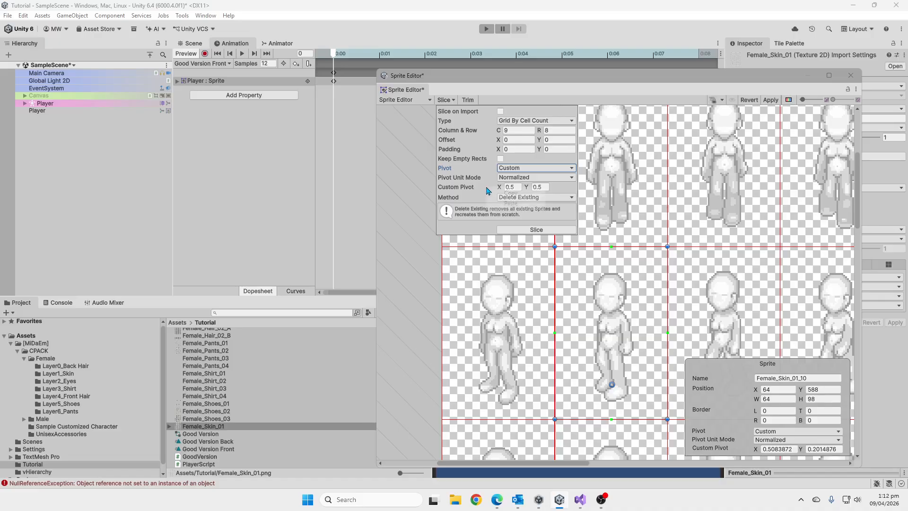
pyautogui.click(511, 202)
pyautogui.click(537, 231)
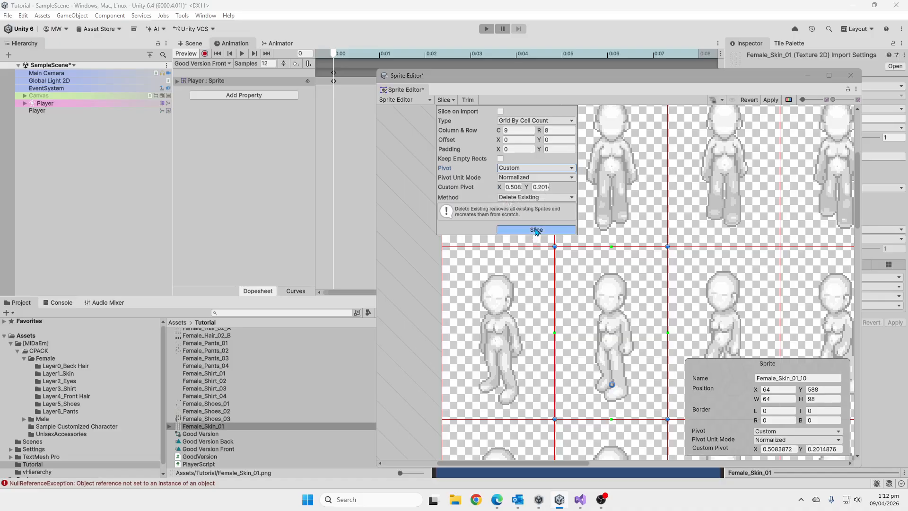
# Check the pivot of a resliced front-facing sprite, apply the changes and close the Sprite Editor.
pyautogui.click(623, 208)
pyautogui.click(728, 204)
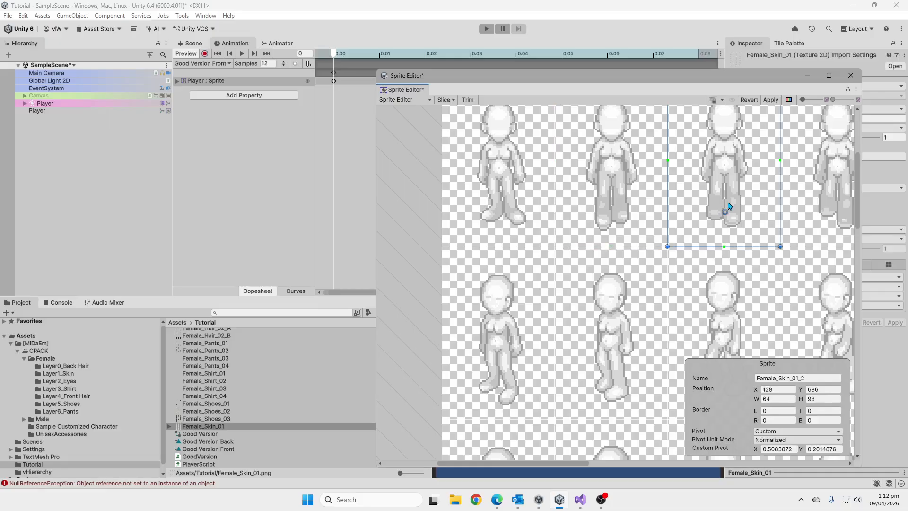
pyautogui.click(778, 102)
pyautogui.click(850, 75)
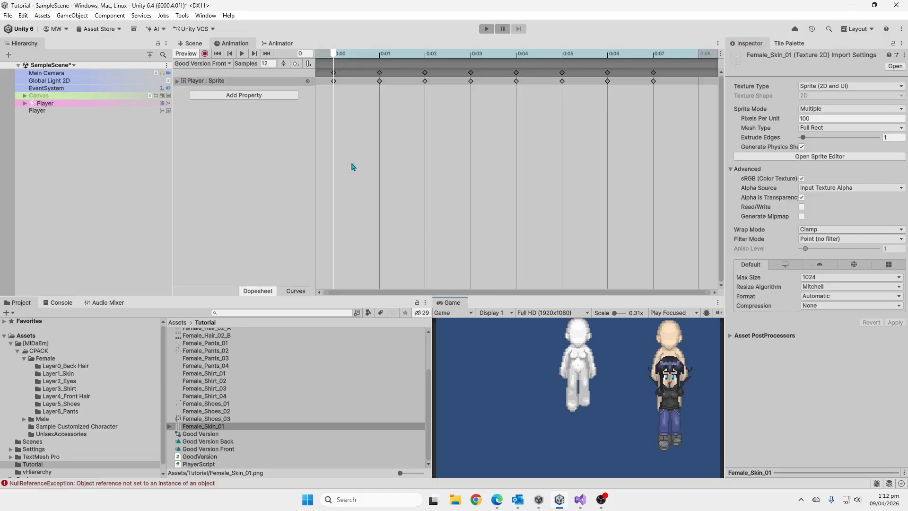
# Select both Player objects in the scene, move them down together, and clear the selection.
pyautogui.click(191, 43)
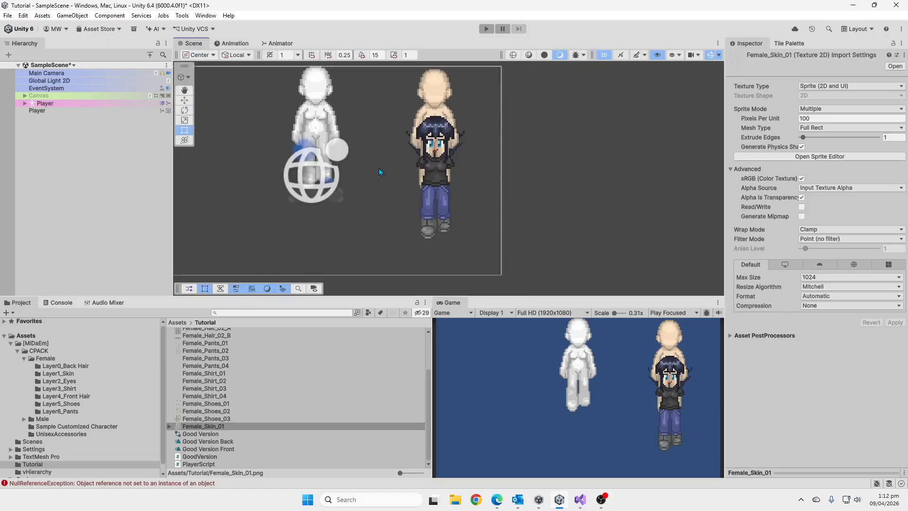
pyautogui.scroll(-1, 379, 172)
pyautogui.click(94, 104)
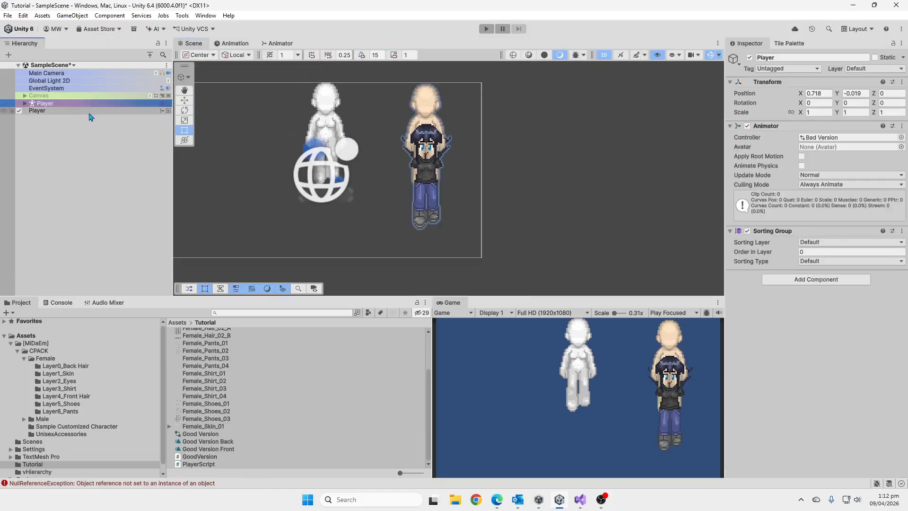
pyautogui.keyDown('ctrl'); pyautogui.click(90, 112); pyautogui.keyUp('ctrl')
pyautogui.moveTo(325, 135); pyautogui.dragTo(330, 171)
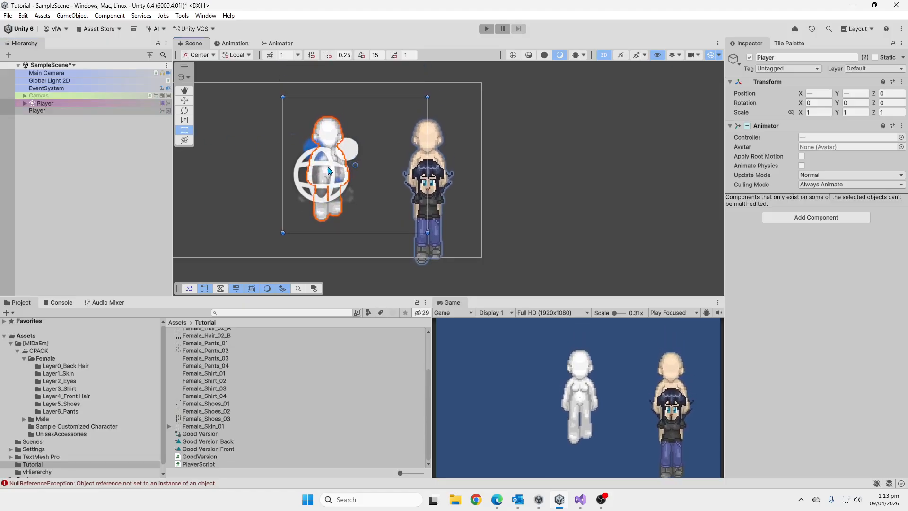
pyautogui.click(101, 173)
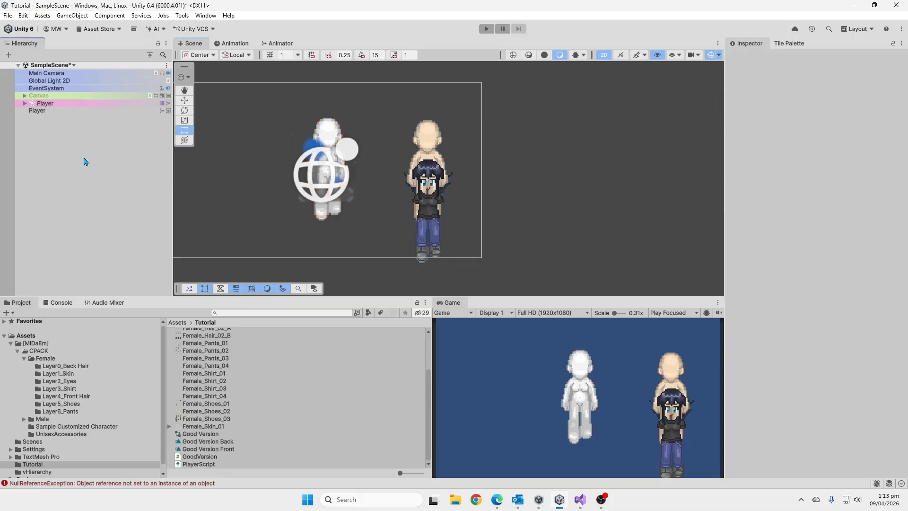
# Create a URP Sprite Unlit Shader Graph in the Tutorial folder and name it Good VErsion Shader.
pyautogui.rightClick(266, 427)
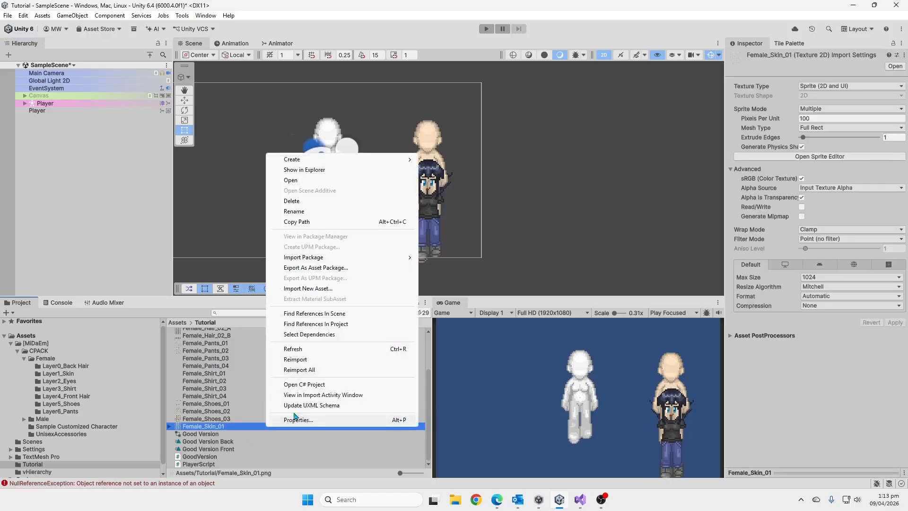
pyautogui.moveTo(404, 162)
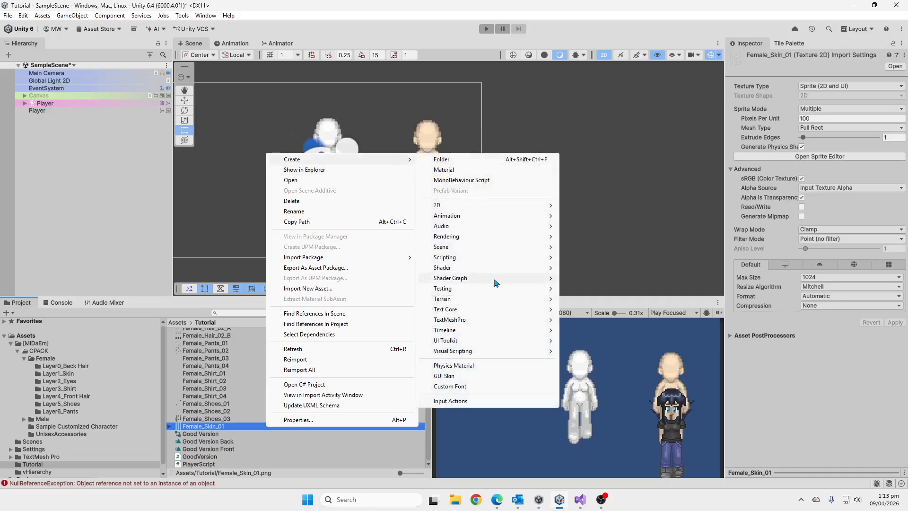
pyautogui.moveTo(497, 279)
pyautogui.moveTo(605, 279)
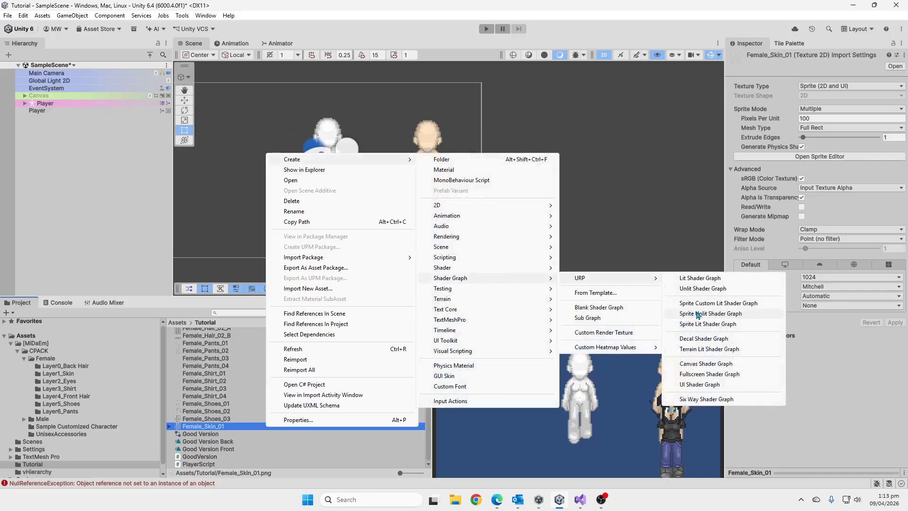
pyautogui.click(724, 315)
pyautogui.write('Good VEr')
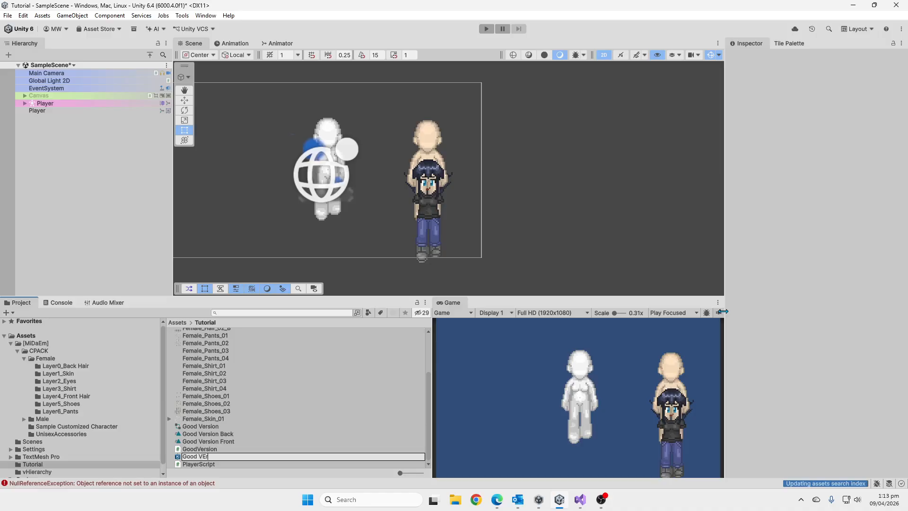
pyautogui.write('sion Shad')
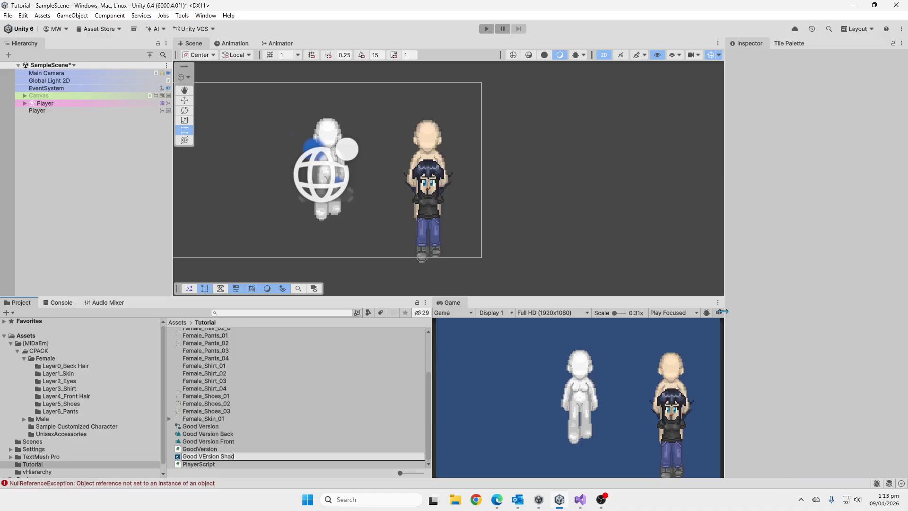
pyautogui.write('er')
pyautogui.press('Return')
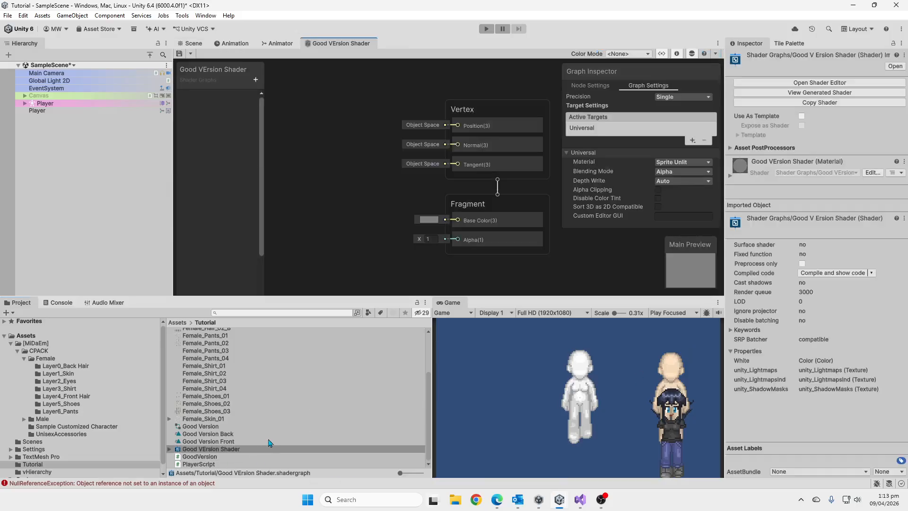
# Create a material from the Good VErsion Shader graph, name it Good Version Material, and inspect both assets.
pyautogui.rightClick(261, 449)
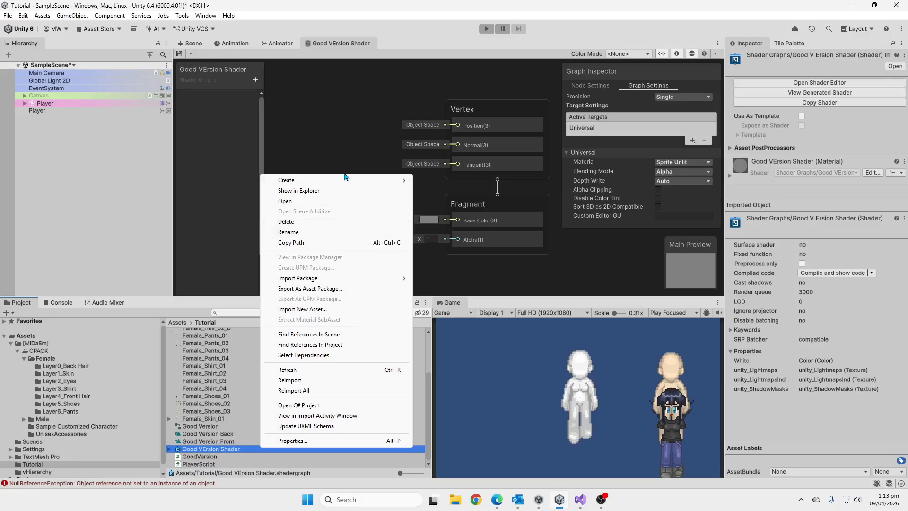
pyautogui.moveTo(347, 180)
pyautogui.click(452, 192)
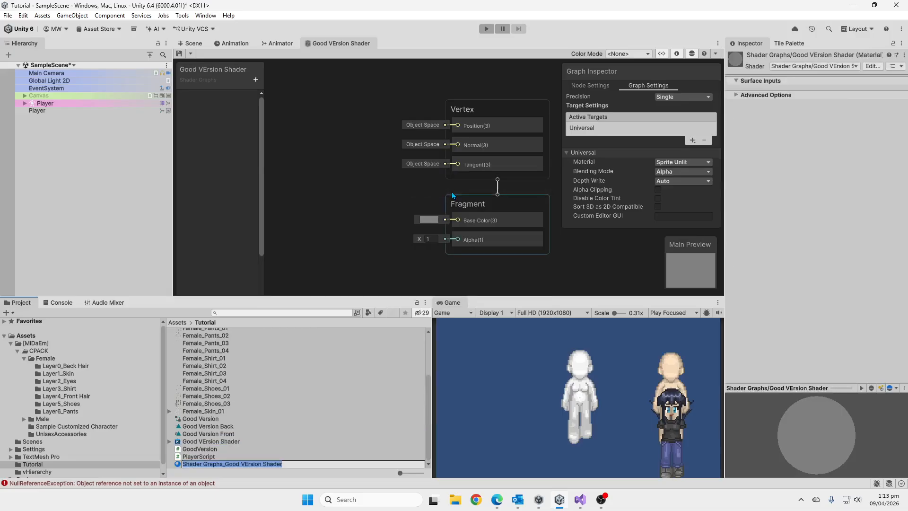
pyautogui.write('Good Version Mater')
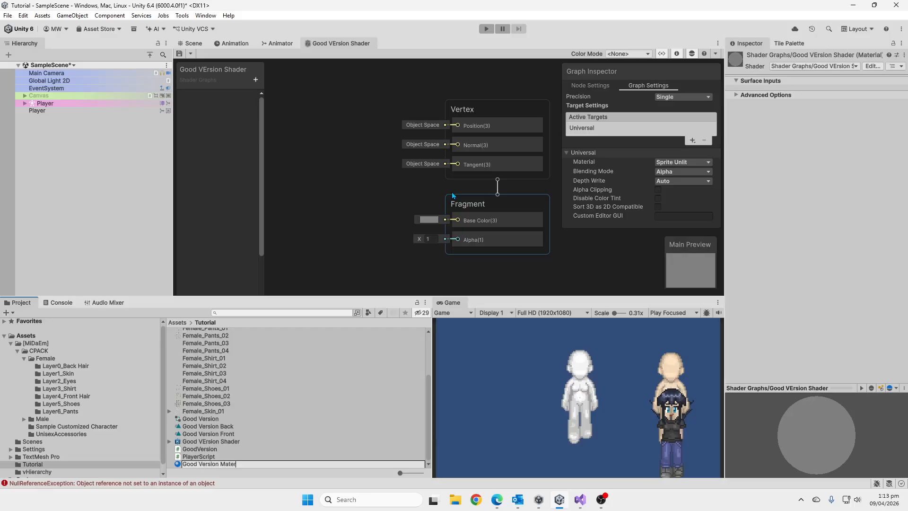
pyautogui.write('ial')
pyautogui.press('Return')
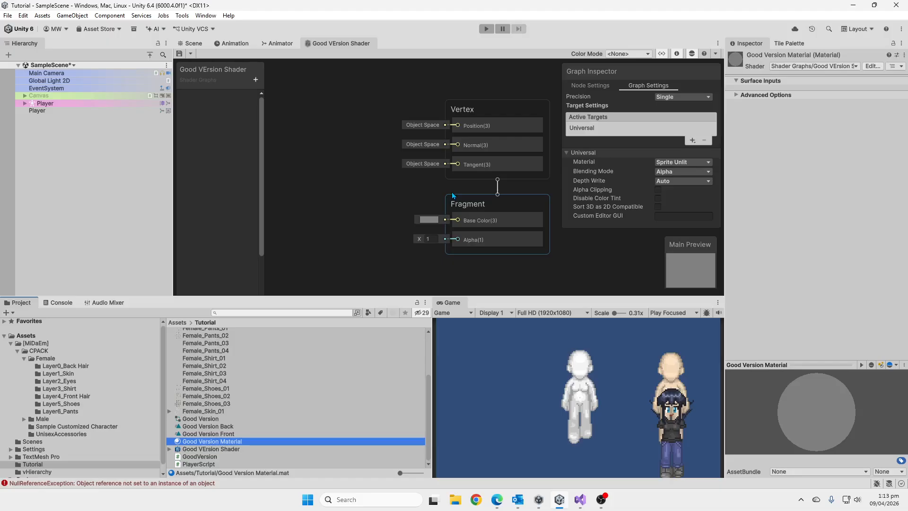
pyautogui.click(196, 449)
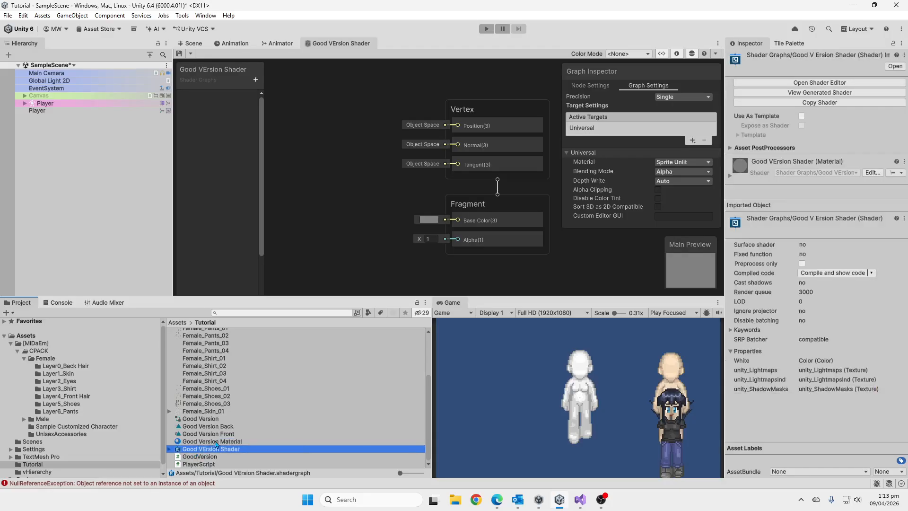
pyautogui.click(215, 442)
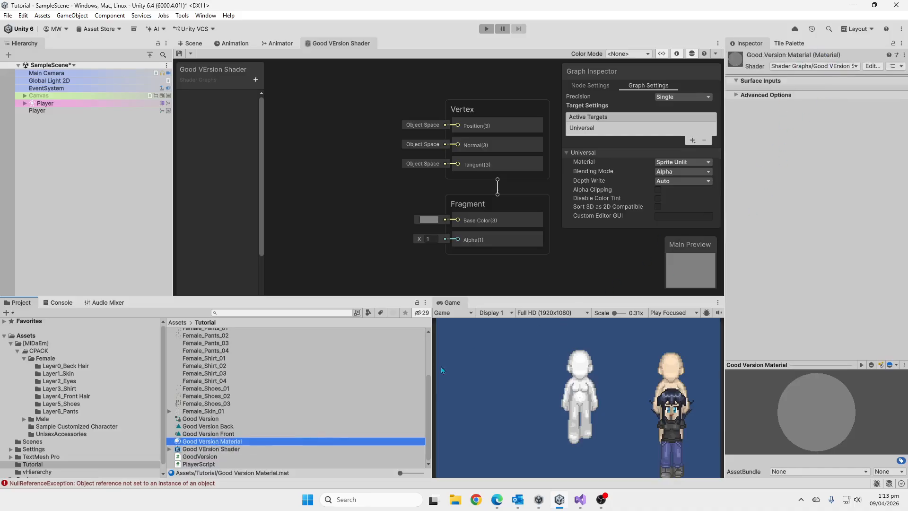
# Maximize the shader graph editor and move its Blackboard into the empty space between the Vertex block and the Graph Inspector.
pyautogui.click(340, 98)
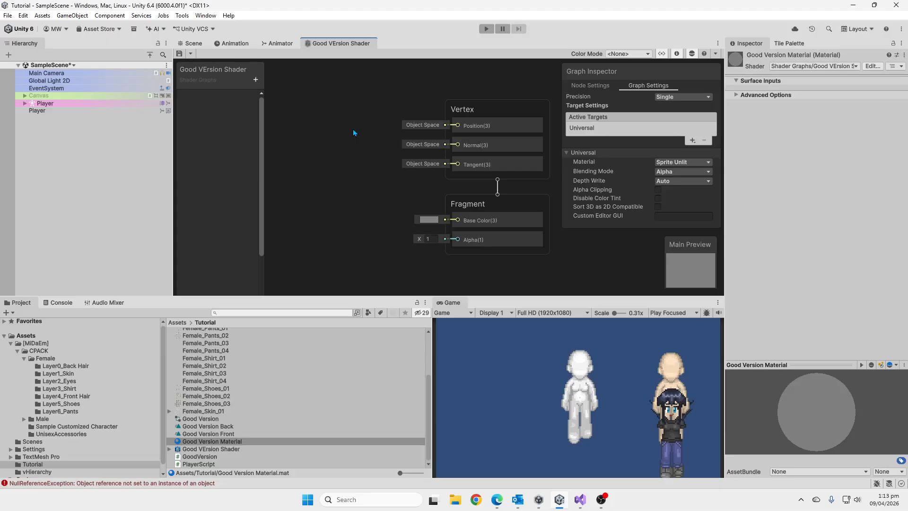
pyautogui.hotkey('shift', 'space')
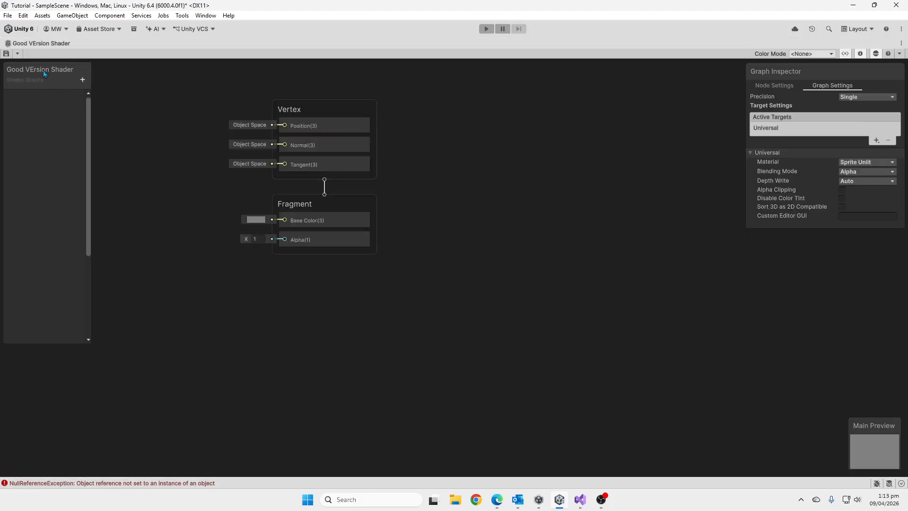
pyautogui.moveTo(44, 70); pyautogui.dragTo(584, 114)
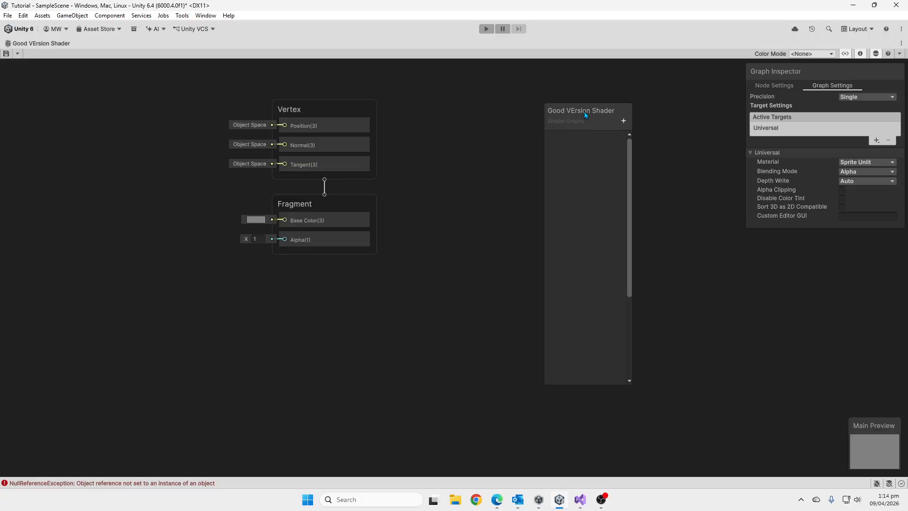
# Add a Texture 2D property named MainTex to the shader graph's Blackboard and select it.
pyautogui.moveTo(584, 111); pyautogui.dragTo(534, 119)
pyautogui.click(573, 127)
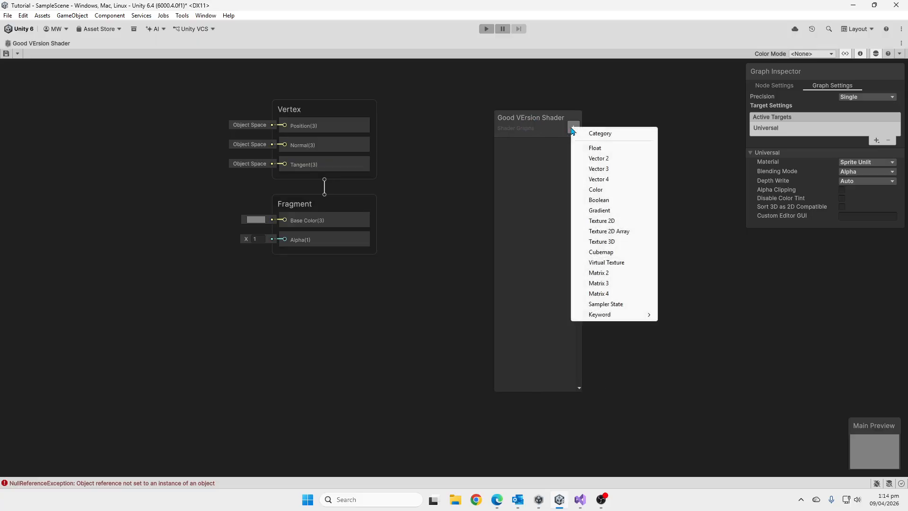
pyautogui.click(602, 220)
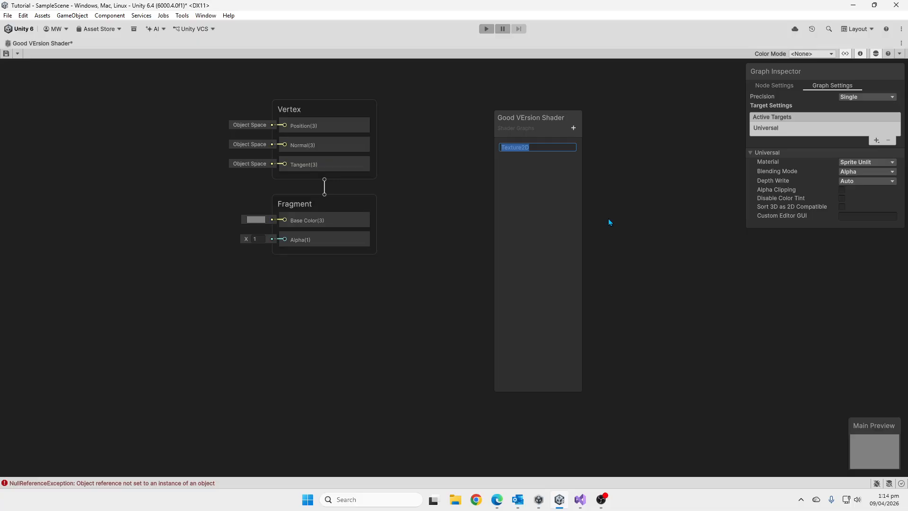
pyautogui.write('MainTex')
pyautogui.press('Return')
pyautogui.click(511, 147)
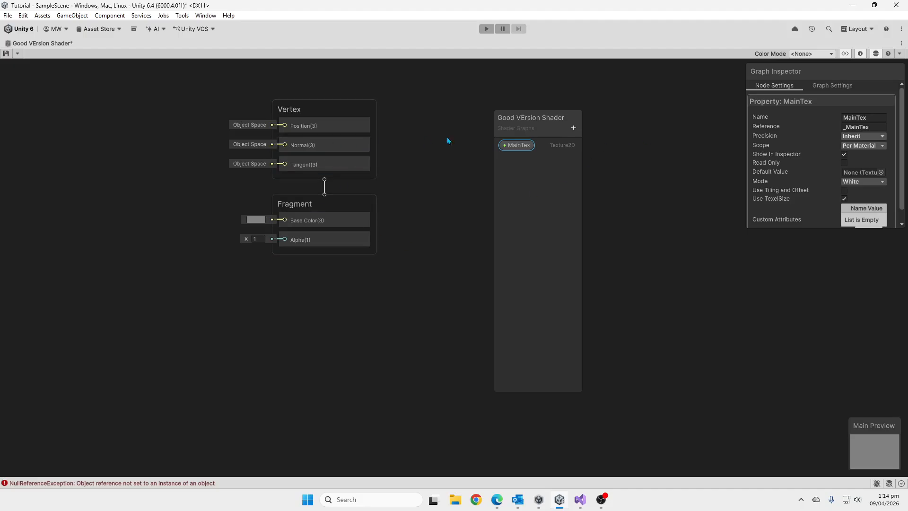
# Place the MainTex property in the graph and feed it into the texture input of a new Sample Texture 2D node.
pyautogui.moveTo(550, 124); pyautogui.dragTo(131, 122)
pyautogui.moveTo(185, 114); pyautogui.dragTo(627, 281, button='middle')
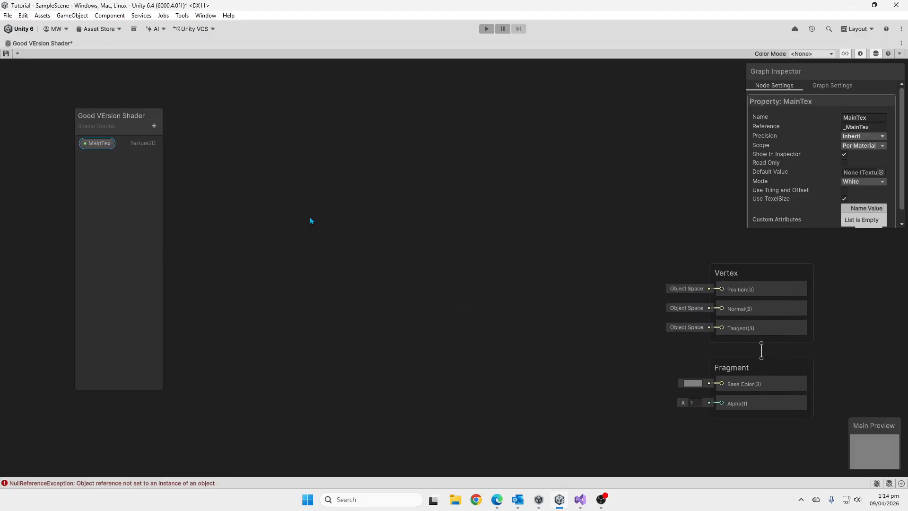
pyautogui.moveTo(113, 118); pyautogui.dragTo(328, 129)
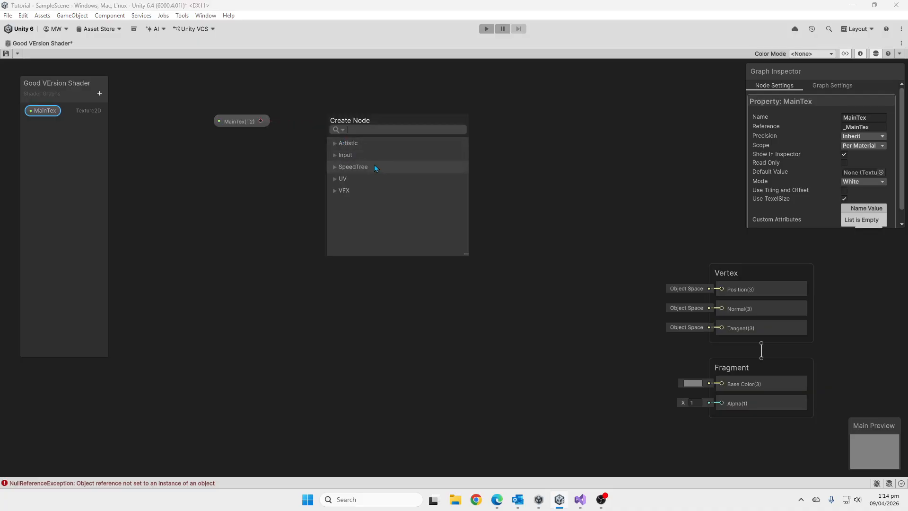
pyautogui.write('sampl')
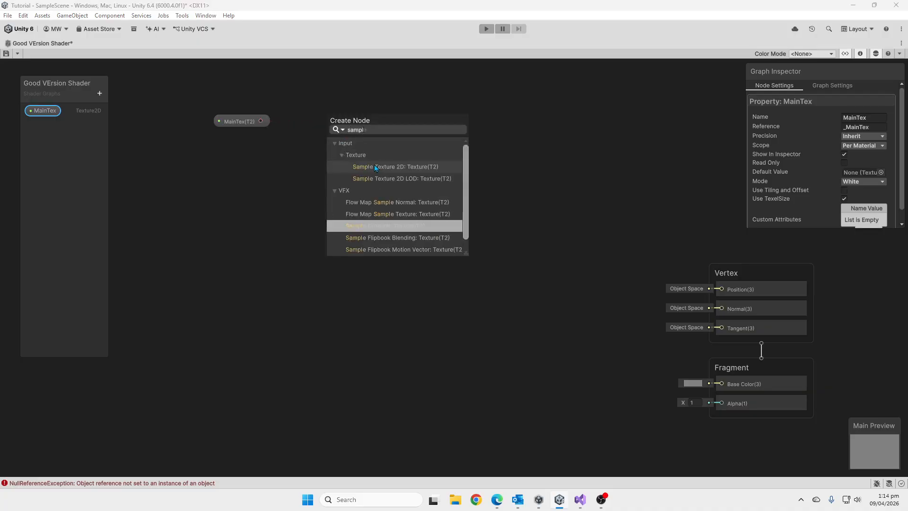
pyautogui.click(373, 165)
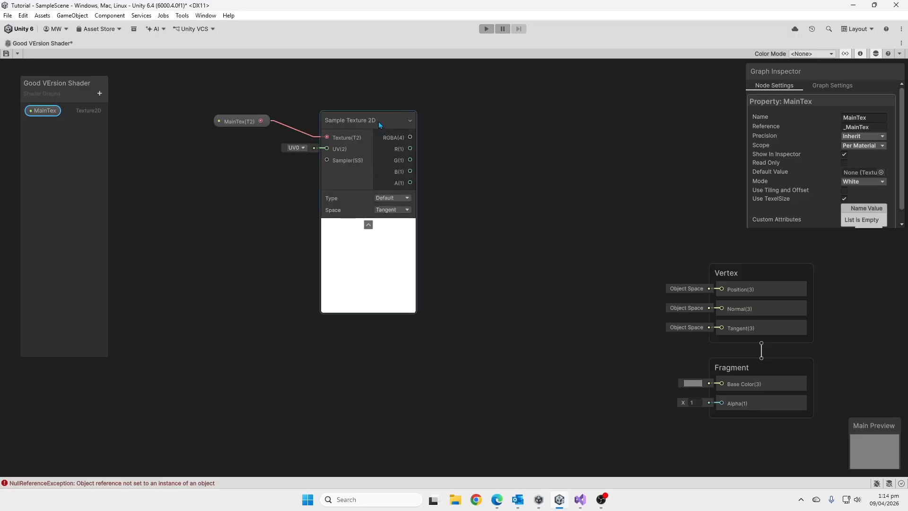
pyautogui.moveTo(378, 121); pyautogui.dragTo(367, 141)
pyautogui.moveTo(499, 206); pyautogui.dragTo(430, 164, button='middle')
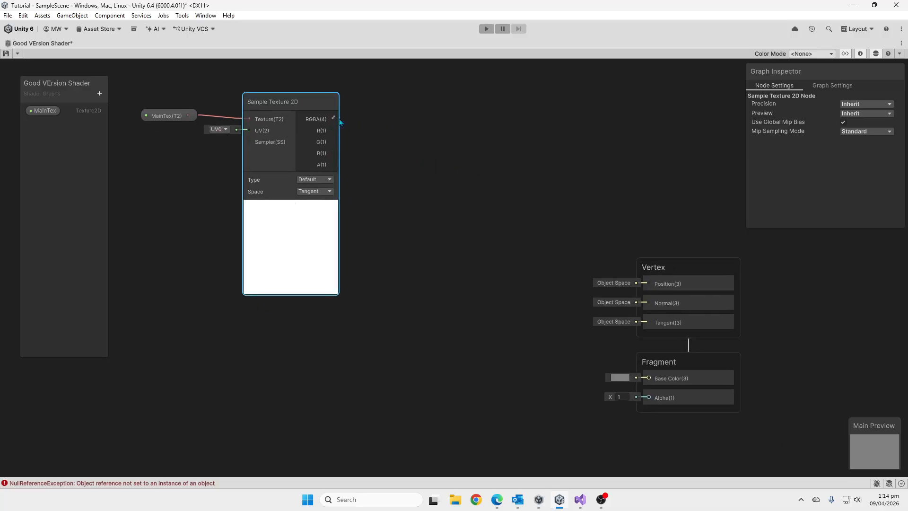
# Connect the Sample Texture 2D RGBA output to Base Color and its A output to Alpha, and save the graph.
pyautogui.moveTo(332, 119); pyautogui.dragTo(649, 377)
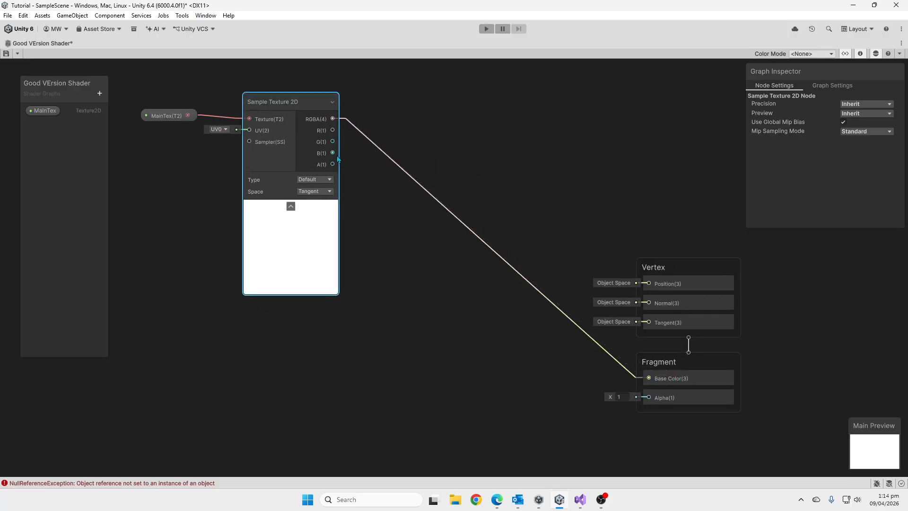
pyautogui.moveTo(333, 164); pyautogui.dragTo(649, 397)
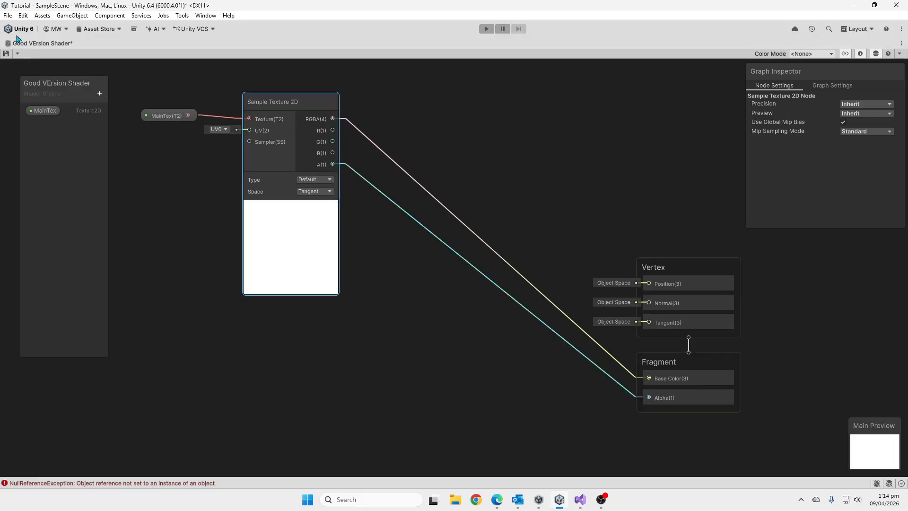
pyautogui.click(7, 54)
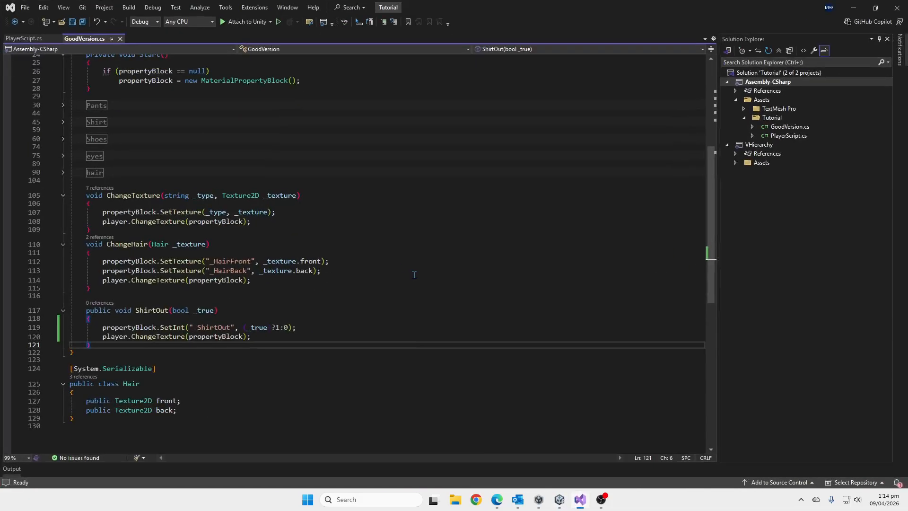
# Return to Unity, turn off Show In Inspector for MainTex, collapse the Sample Texture 2D preview, and save the graph.
pyautogui.click(578, 502)
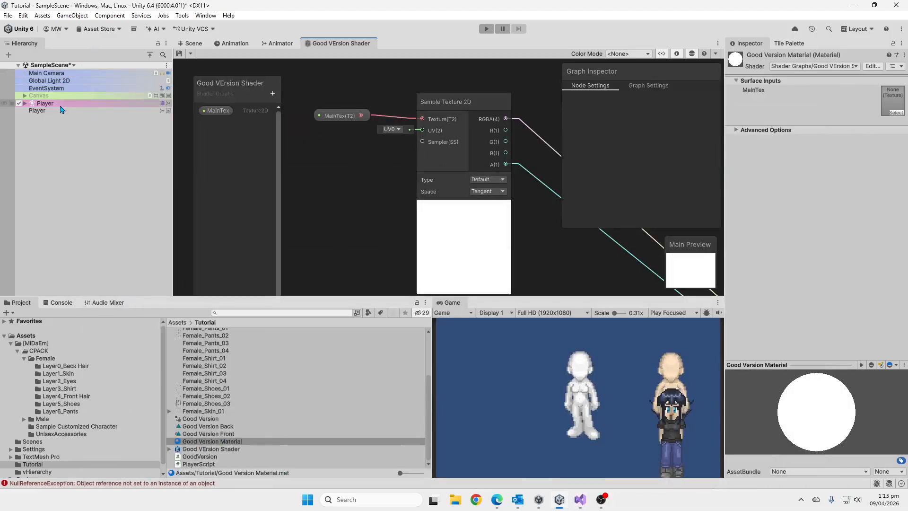
pyautogui.click(215, 110)
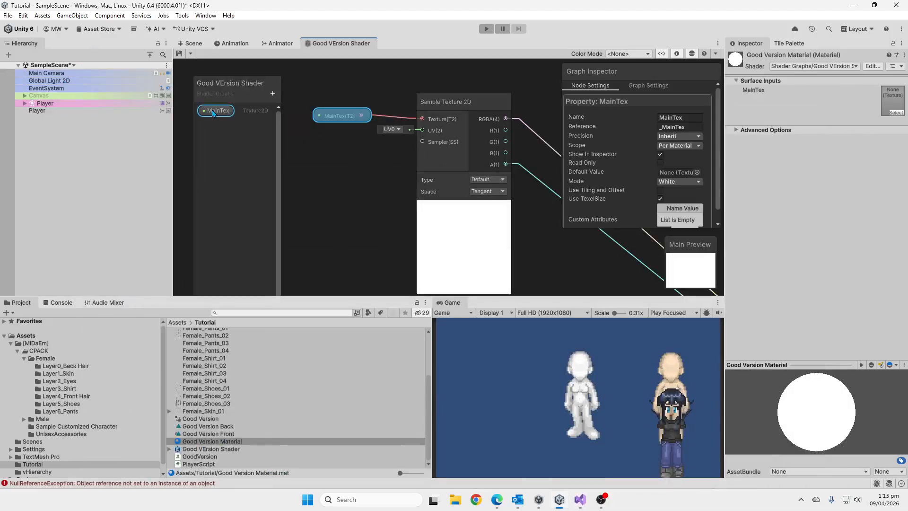
pyautogui.click(661, 155)
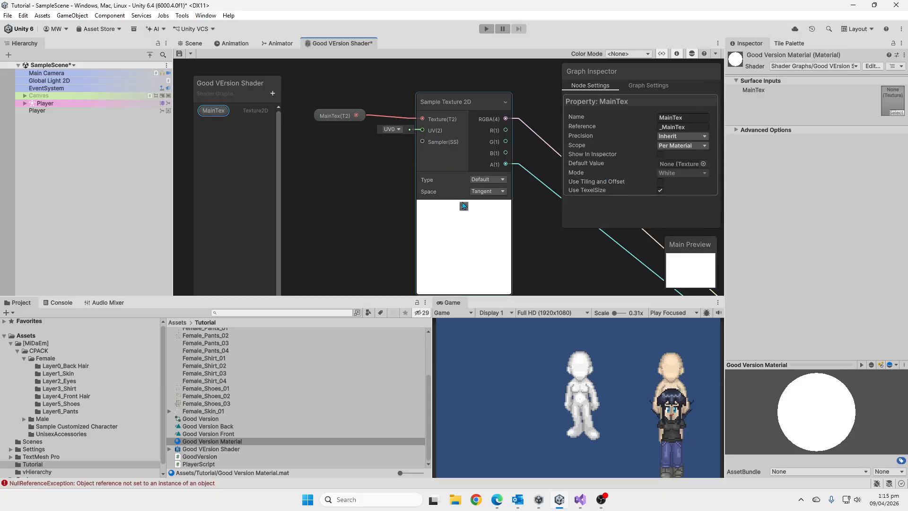
pyautogui.click(464, 207)
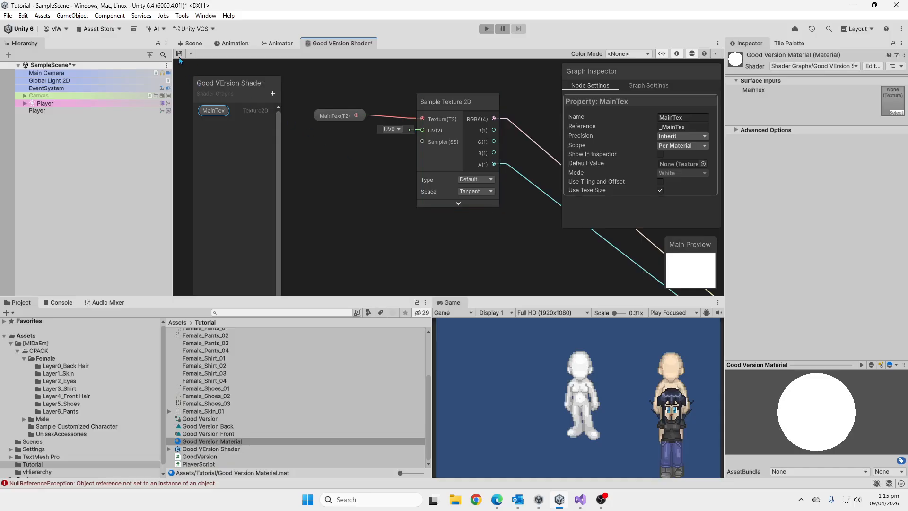
pyautogui.click(180, 53)
# Maximize the shader graph editor and rearrange the MainTex and Sample Texture 2D nodes, placing the Blackboard between them and the Vertex block.
pyautogui.scroll(-4, 376, 172)
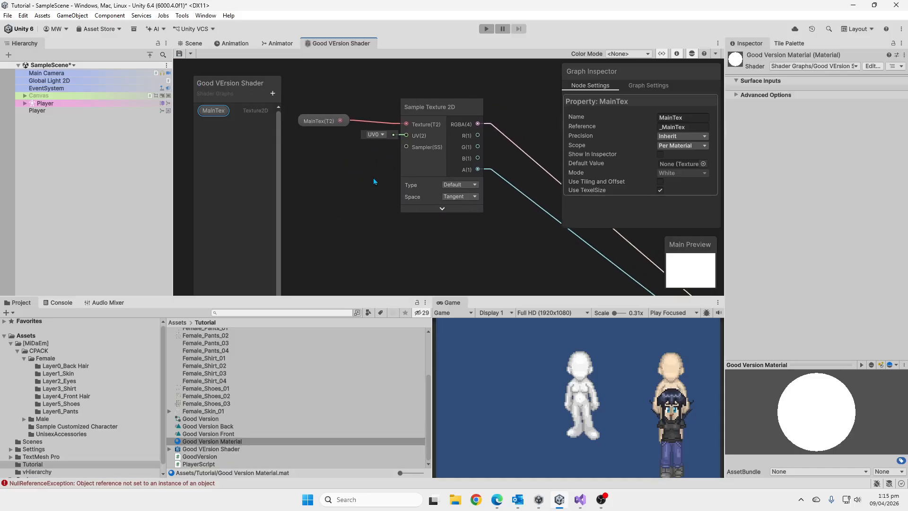
pyautogui.moveTo(344, 148); pyautogui.dragTo(357, 152)
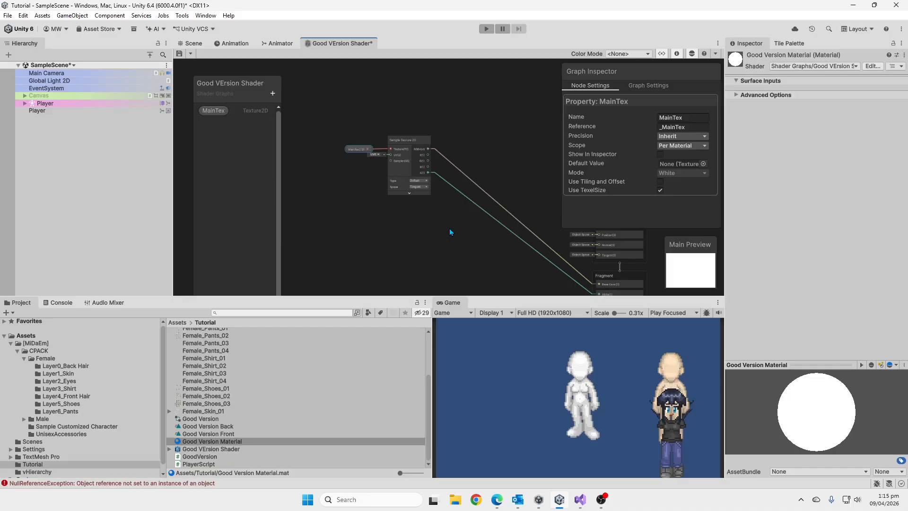
pyautogui.hotkey('shift', 'space')
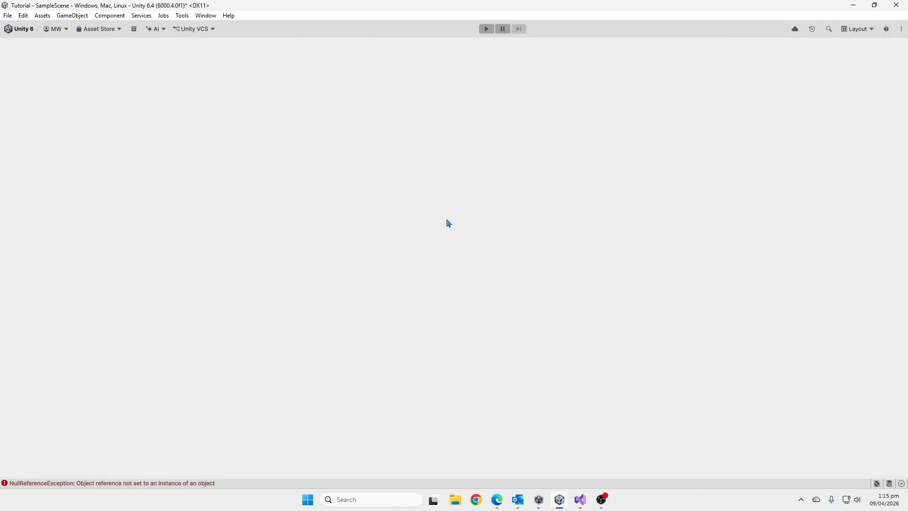
pyautogui.moveTo(316, 180); pyautogui.dragTo(516, 218, button='middle')
pyautogui.scroll(3, 424, 229)
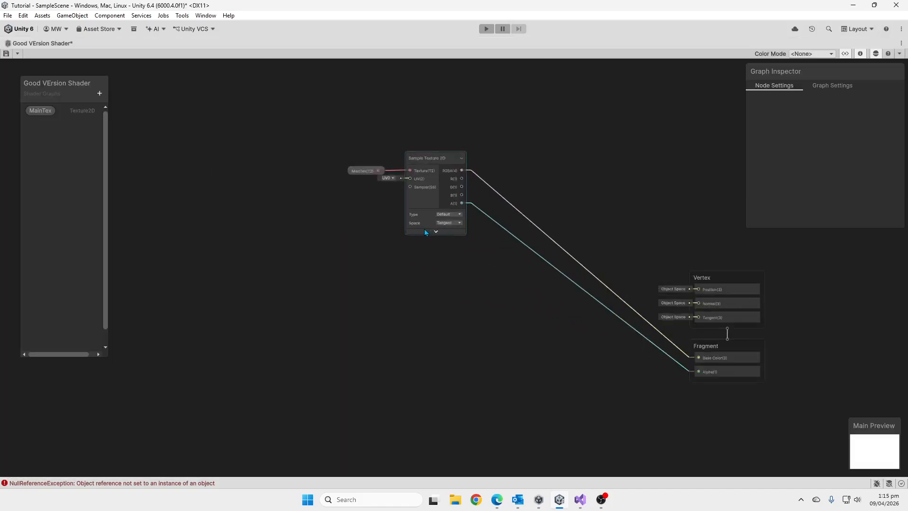
pyautogui.moveTo(400, 215); pyautogui.dragTo(436, 237)
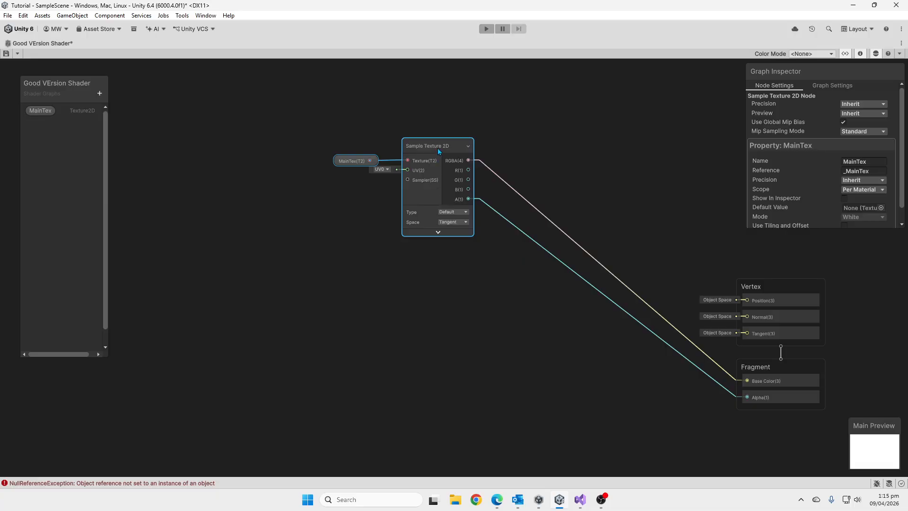
pyautogui.moveTo(438, 148); pyautogui.dragTo(393, 141)
pyautogui.moveTo(45, 82); pyautogui.dragTo(556, 131)
# Add two Texture 2D properties to the Blackboard, named HairBack and HairFront.
pyautogui.click(611, 141)
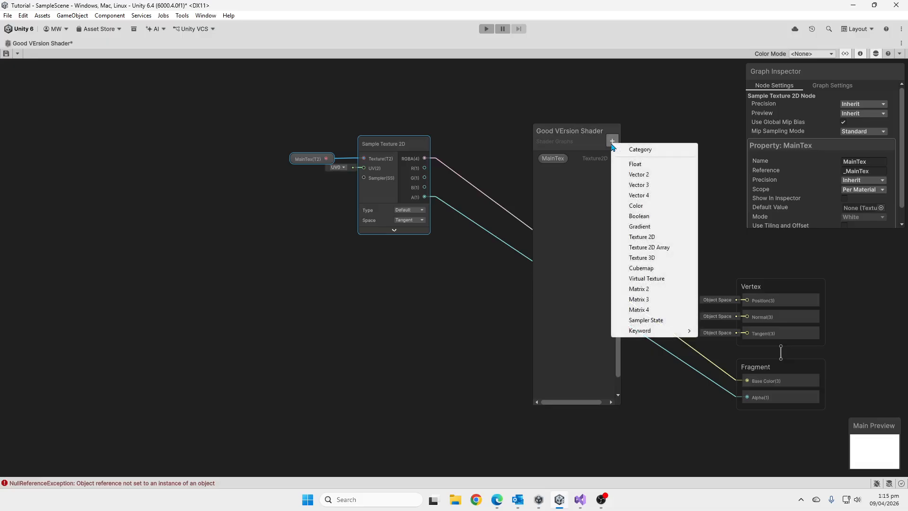
pyautogui.click(672, 239)
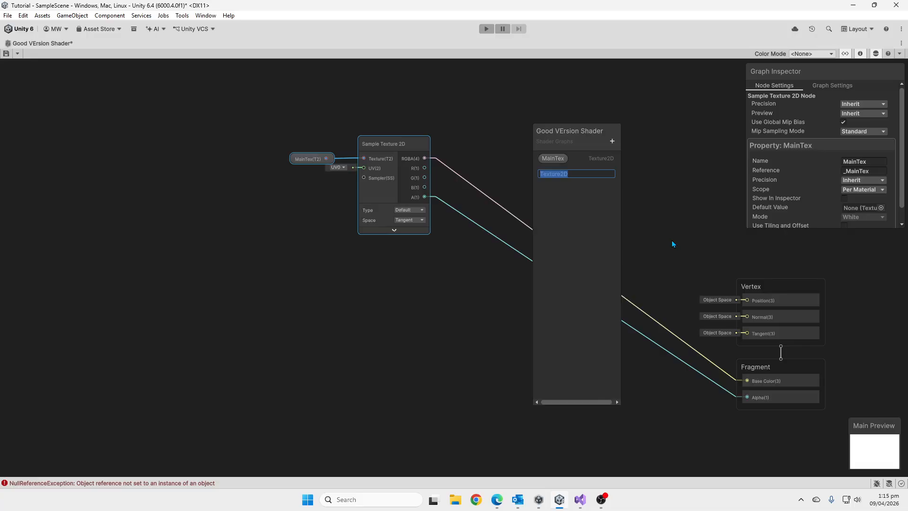
pyautogui.write('HairBack')
pyautogui.click(612, 145)
pyautogui.click(647, 238)
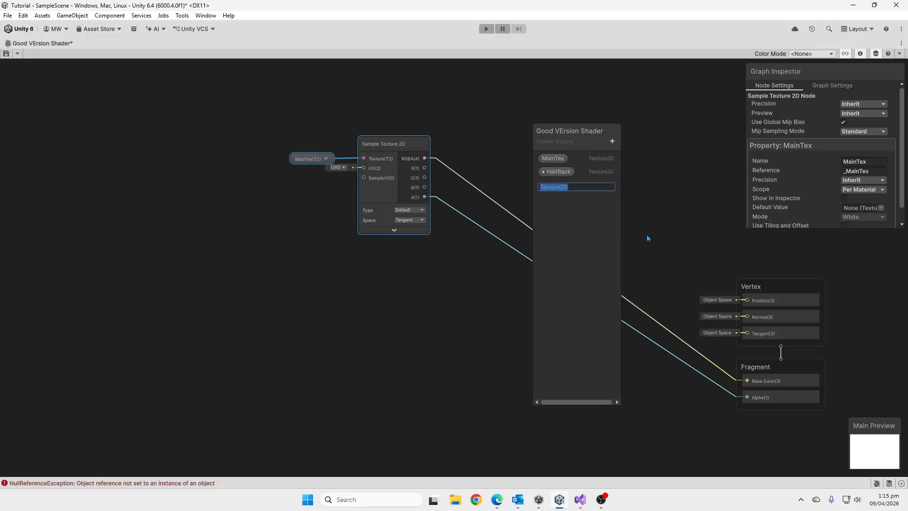
pyautogui.write('HairFront')
pyautogui.press('Return')
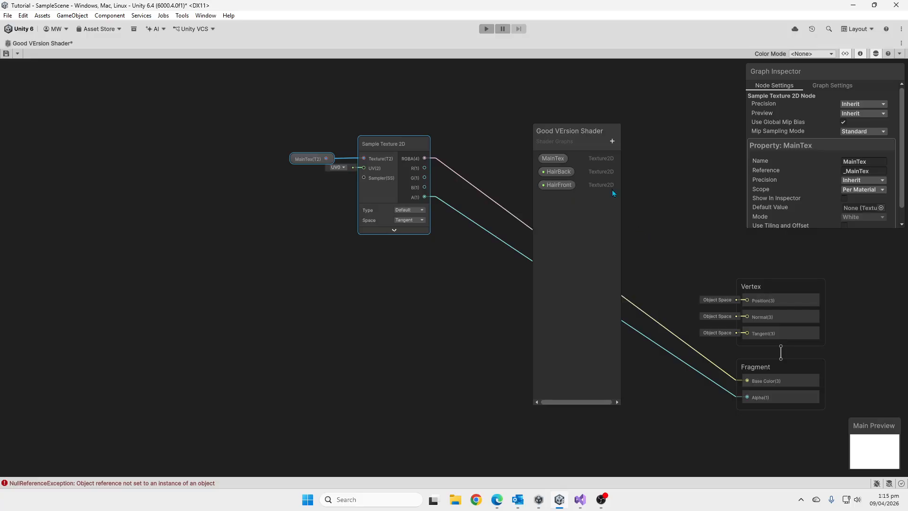
# Add a Texture 2D property named Shoes to the Blackboard.
pyautogui.click(613, 142)
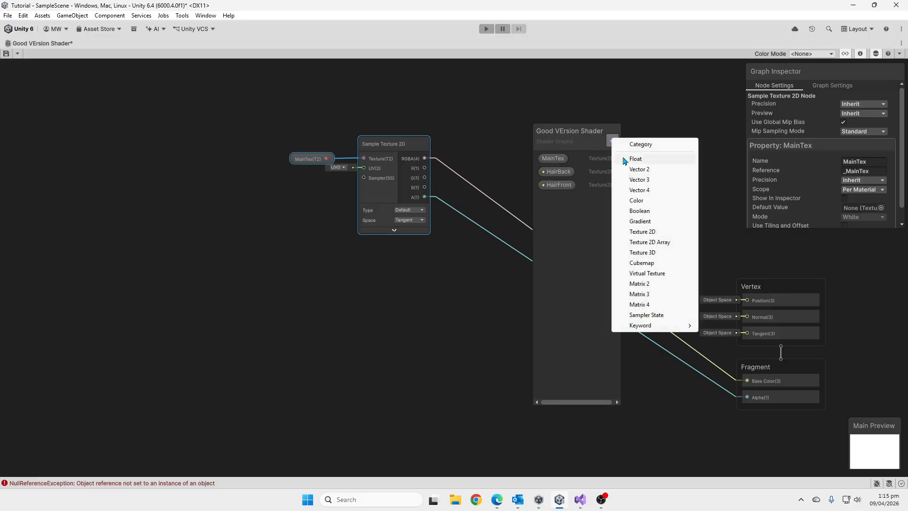
pyautogui.click(645, 234)
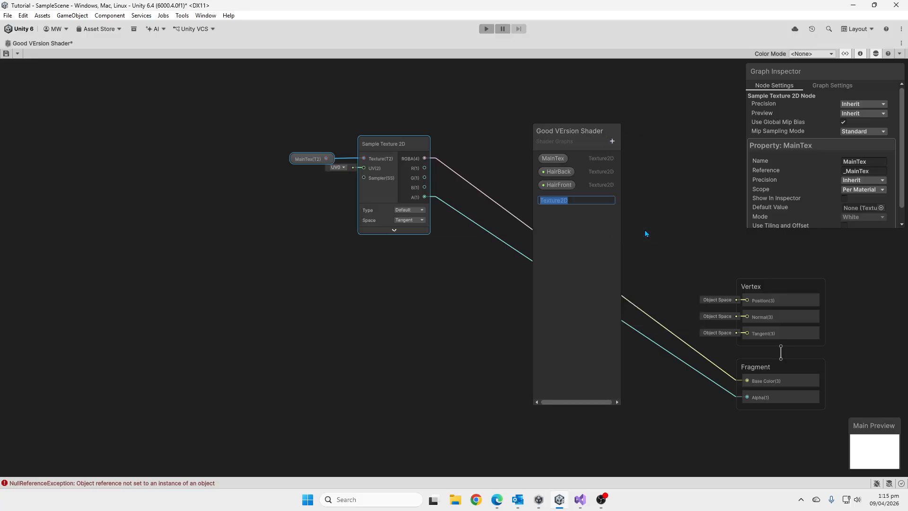
pyautogui.write('Shoes')
pyautogui.press('Return')
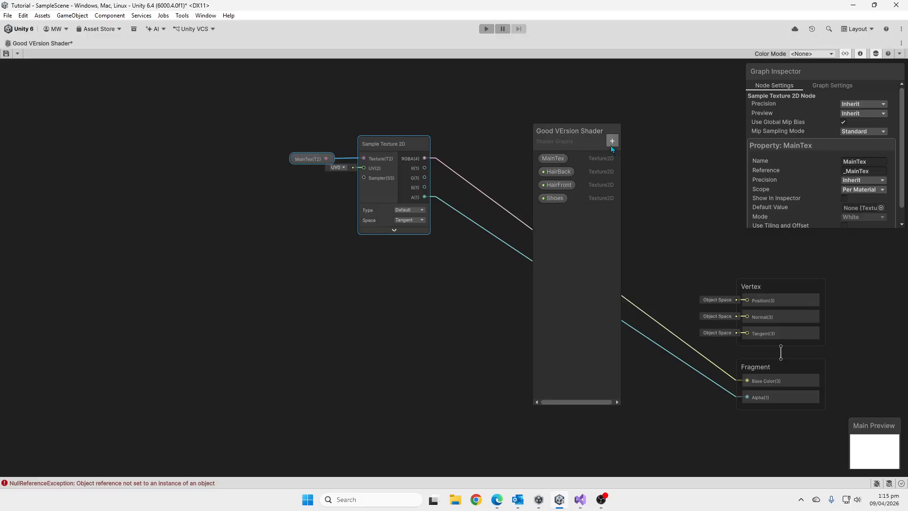
# Add a Texture 2D property for the pants and correct its name to Pants.
pyautogui.click(612, 141)
pyautogui.click(647, 238)
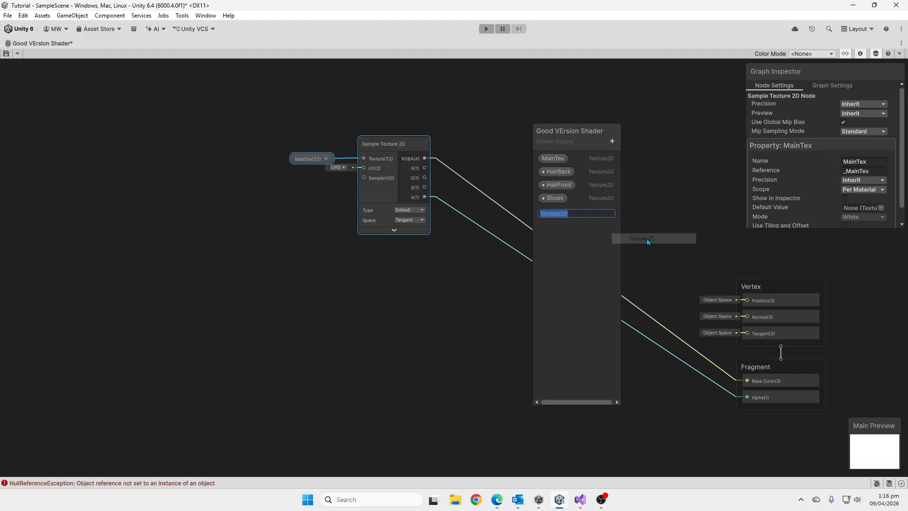
pyautogui.write('PAnts')
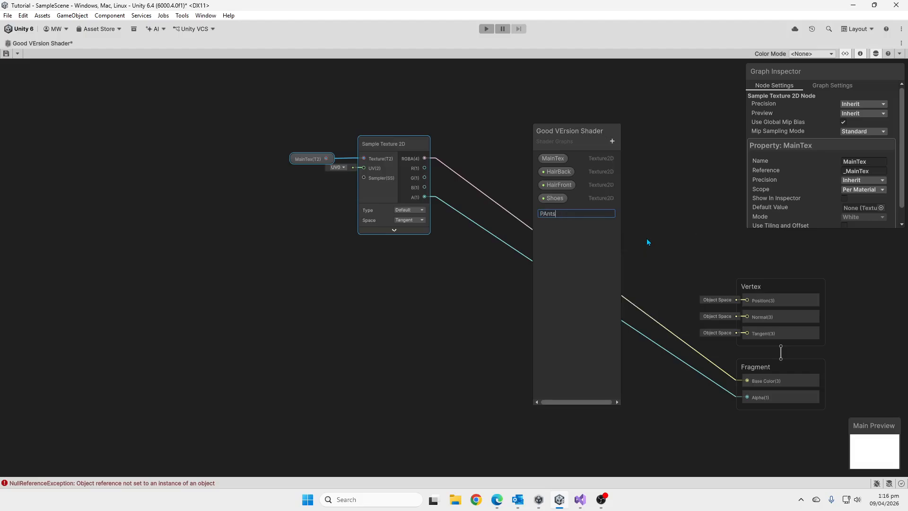
pyautogui.press('Return')
pyautogui.click(555, 212)
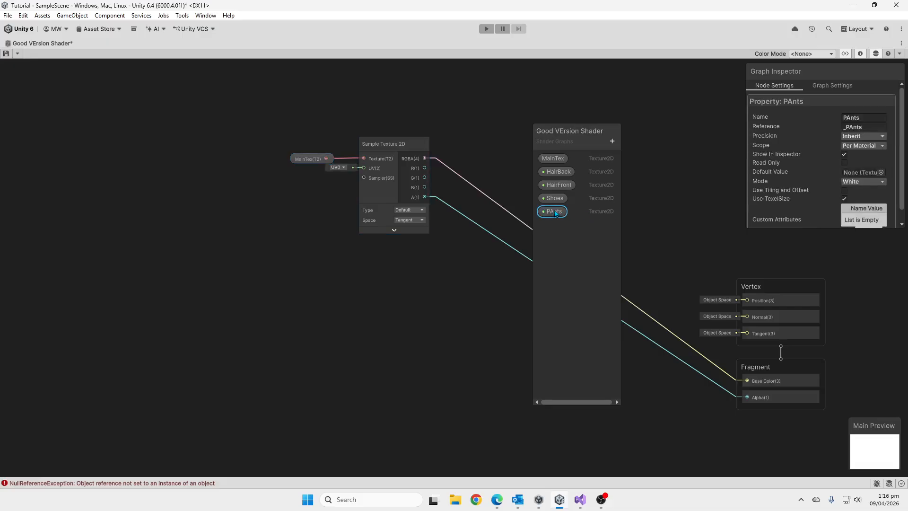
pyautogui.doubleClick(556, 212)
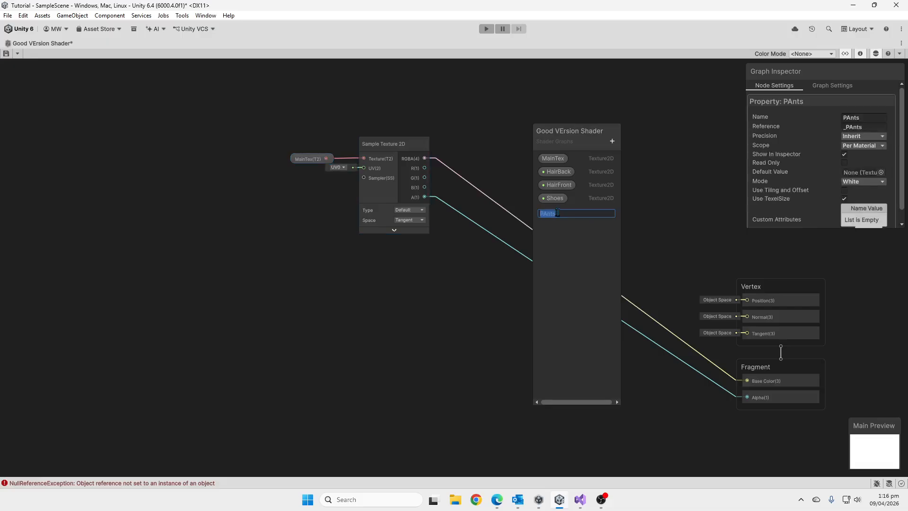
pyautogui.press('BackSpace')
pyautogui.write('a')
pyautogui.press('Return')
# Add a Texture 2D property named Shirt to the Blackboard.
pyautogui.click(612, 142)
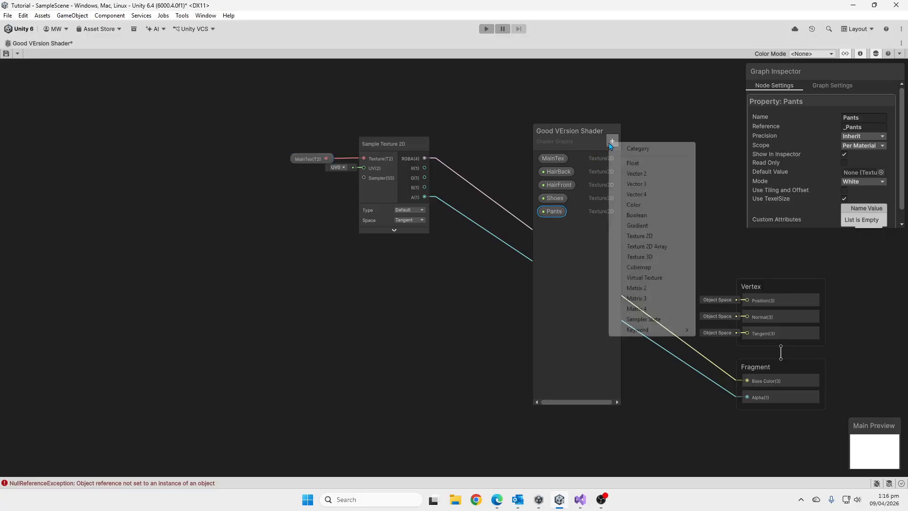
pyautogui.click(661, 236)
pyautogui.write('Shir')
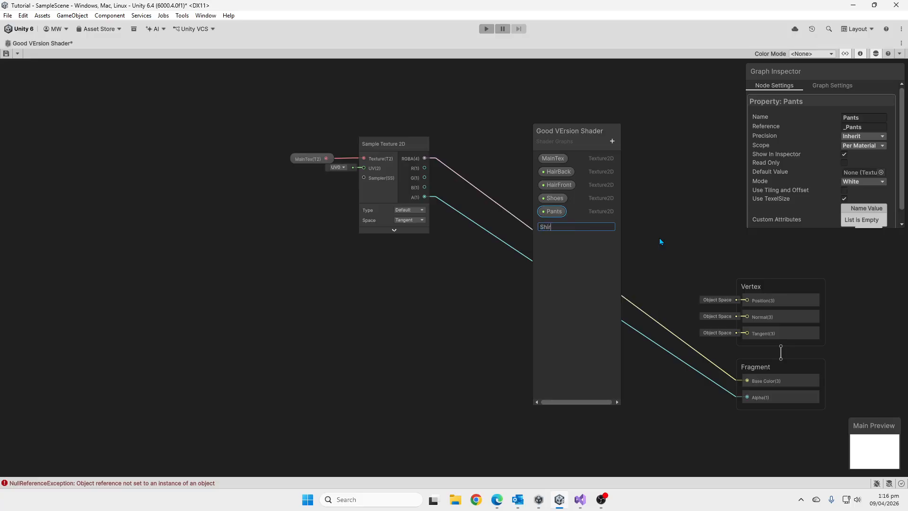
pyautogui.write('t')
pyautogui.press('Return')
# Add a Texture 2D property named Eyes to the Blackboard.
pyautogui.click(618, 146)
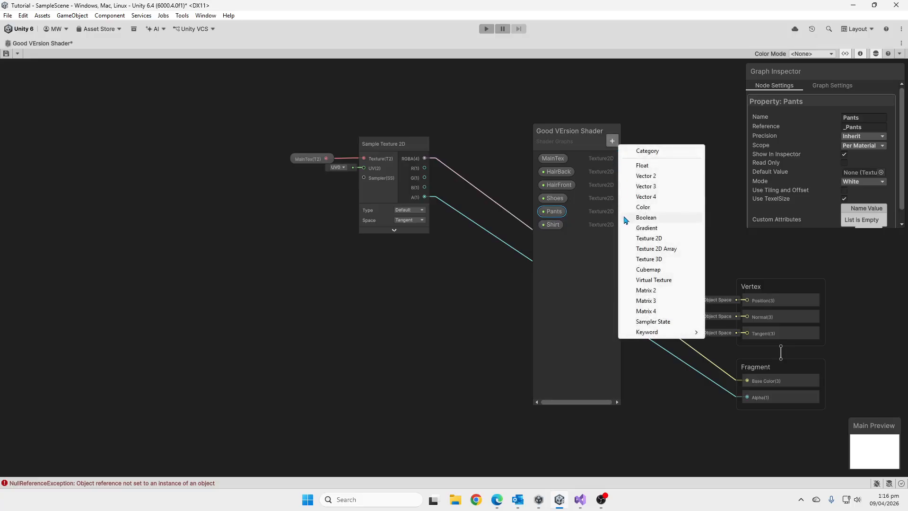
pyautogui.click(638, 241)
pyautogui.write('Eyer')
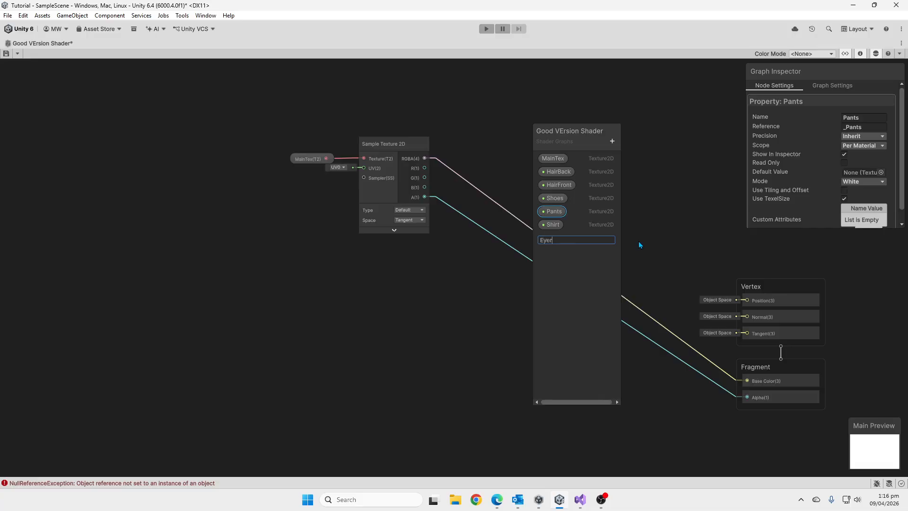
pyautogui.press('Return')
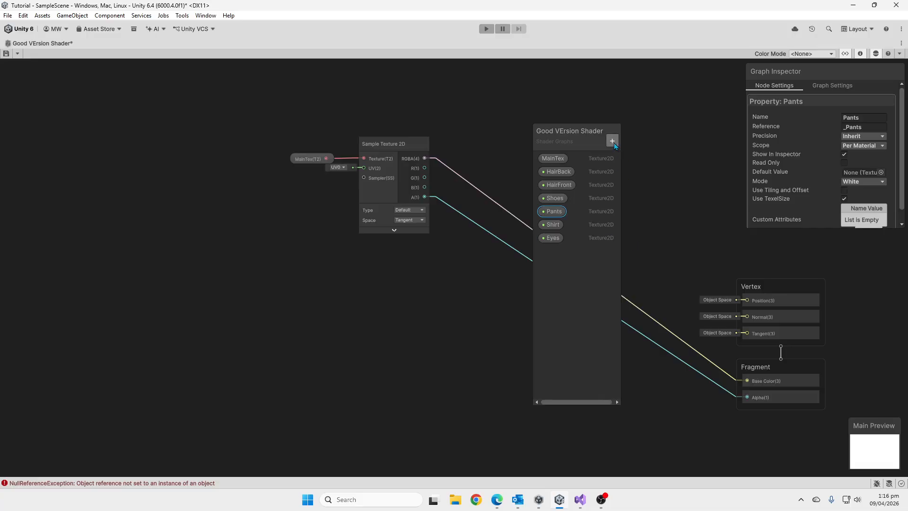
pyautogui.click(612, 141)
pyautogui.click(660, 240)
pyautogui.press('BackSpace')
pyautogui.click(588, 296)
pyautogui.click(576, 254)
pyautogui.rightClick(576, 254)
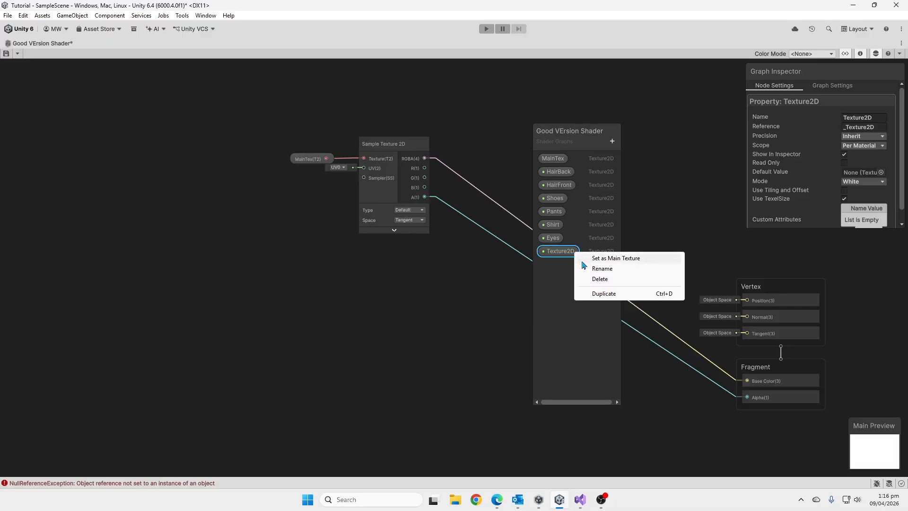
pyautogui.click(595, 280)
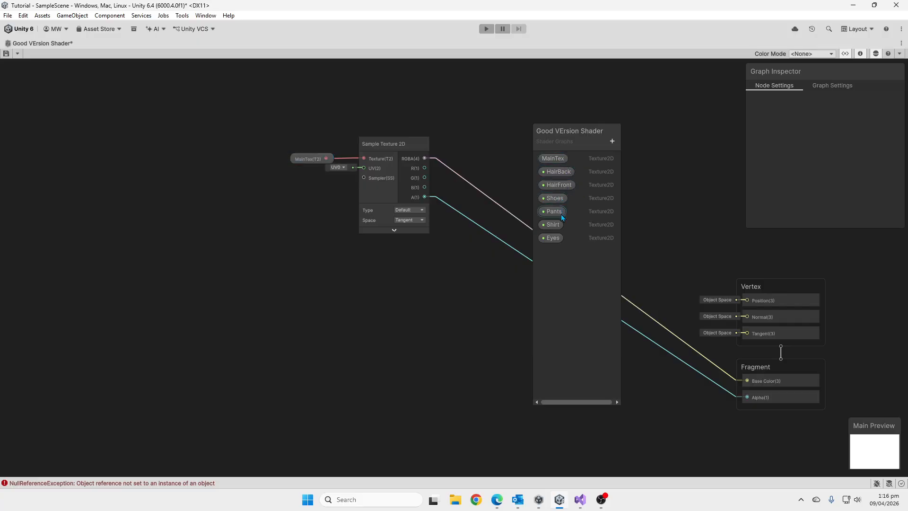
# Add a Float property named ShirtOut to the Blackboard.
pyautogui.click(612, 141)
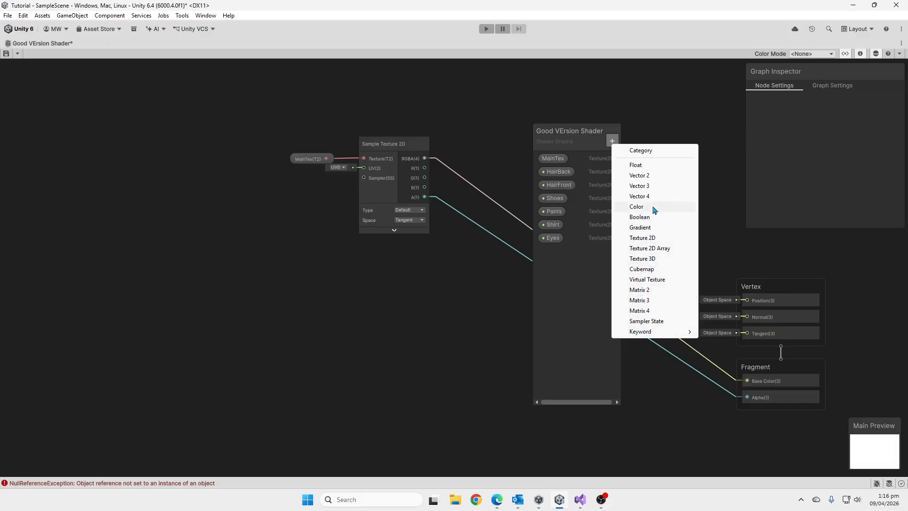
pyautogui.click(657, 165)
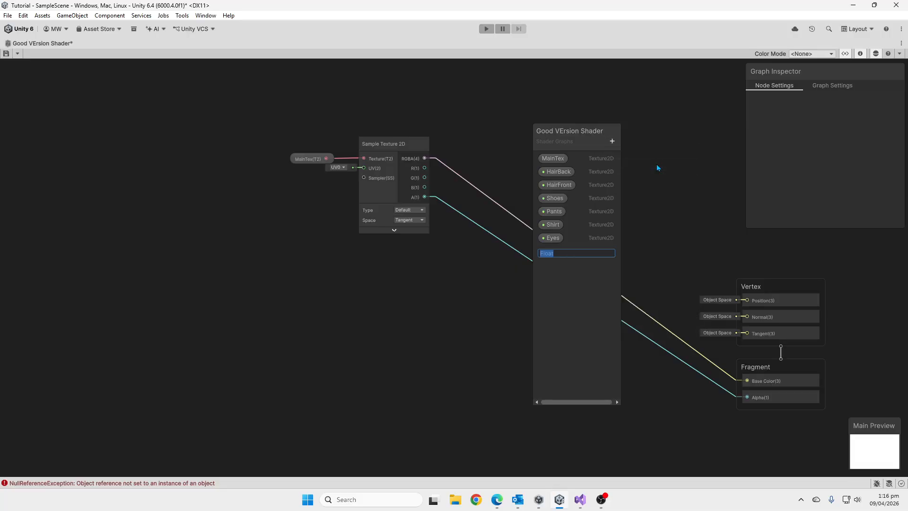
pyautogui.write('ShirtOut')
pyautogui.press('Return')
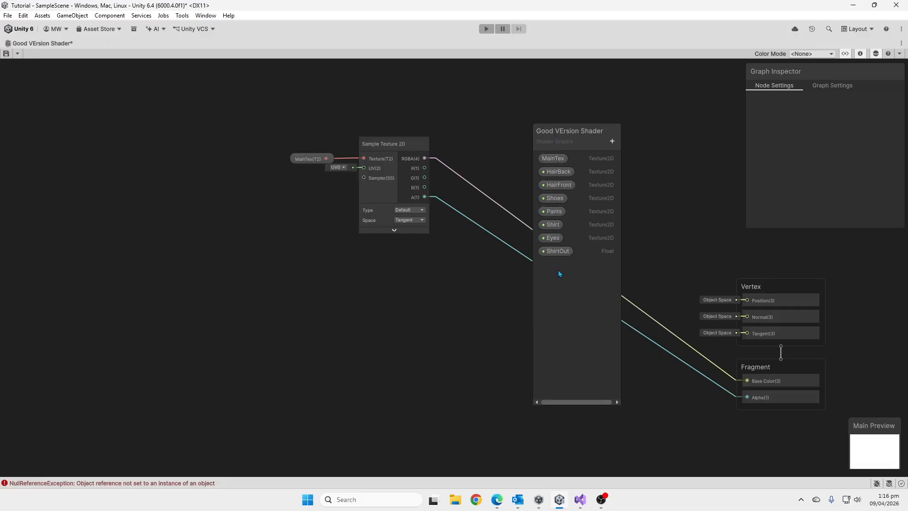
# Add a Color property for the shirt to the Blackboard and correct its name to ShirtColor.
pyautogui.click(612, 141)
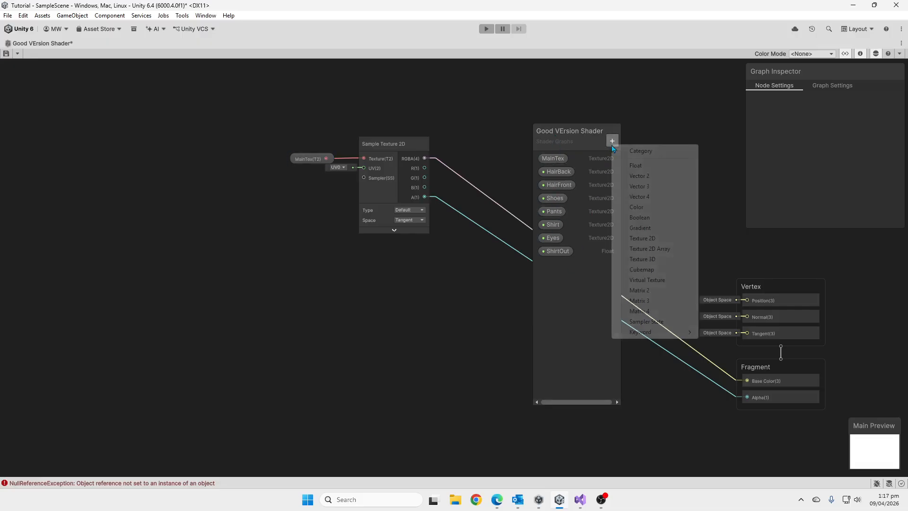
pyautogui.click(636, 208)
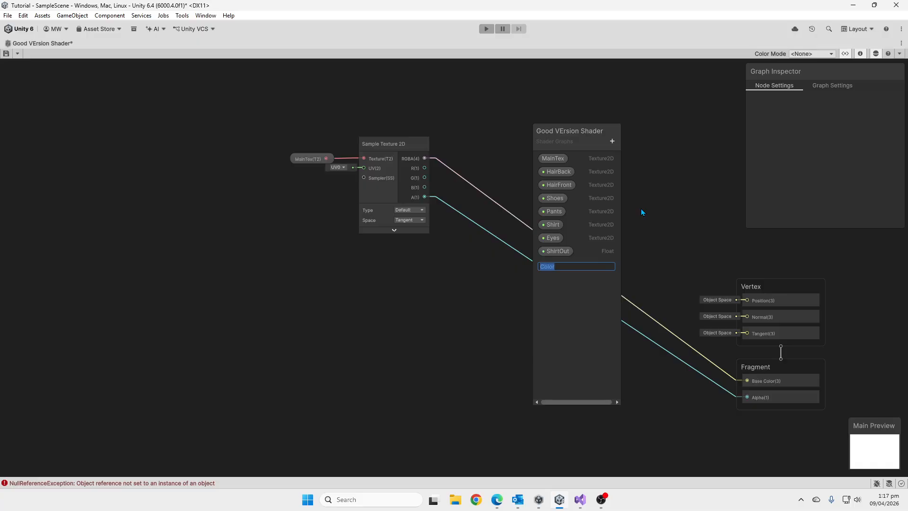
pyautogui.write('Shirtcolor\\')
pyautogui.press('Return')
pyautogui.click(555, 267)
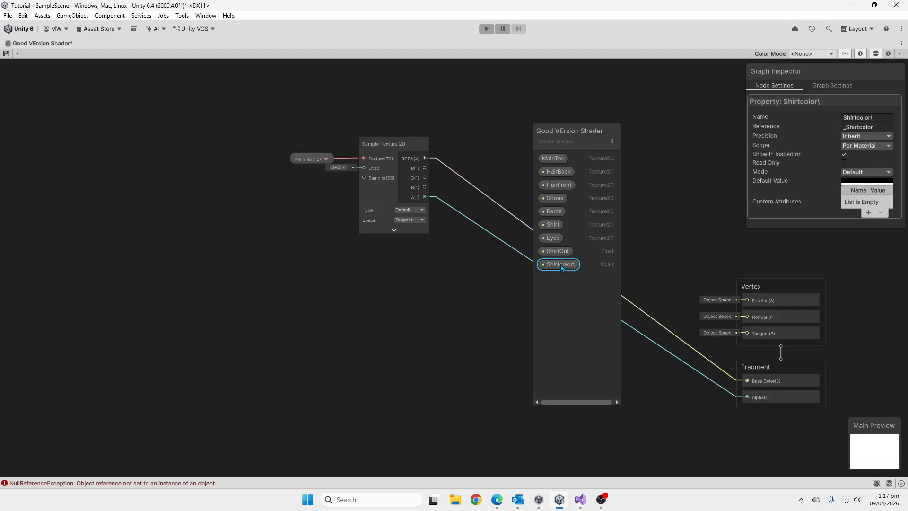
pyautogui.doubleClick(576, 267)
pyautogui.click(576, 265)
pyautogui.press('BackSpace')
pyautogui.press('BackSpace')
pyautogui.press('BackSpace')
pyautogui.press('BackSpace')
pyautogui.press('BackSpace')
pyautogui.press('BackSpace')
pyautogui.write('Color')
pyautogui.press('Return')
# Add a Color property named SkinColor to the Blackboard.
pyautogui.click(612, 141)
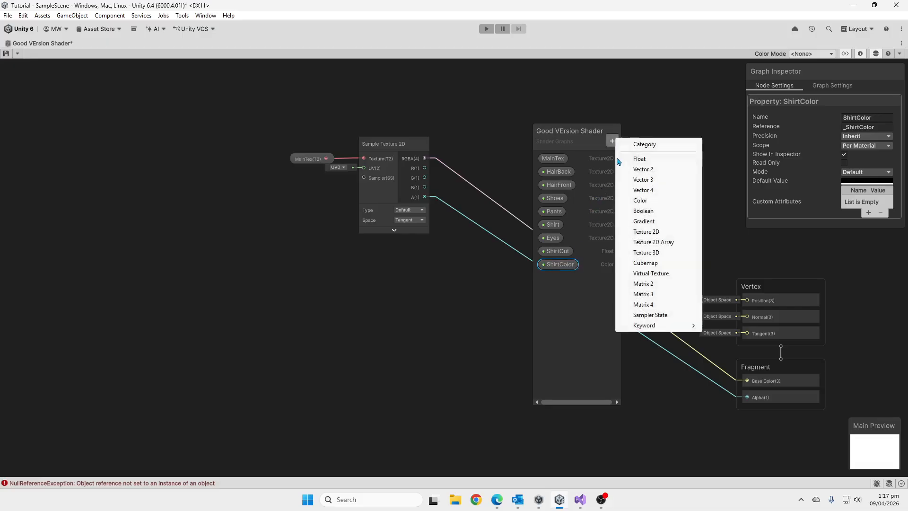
pyautogui.click(651, 201)
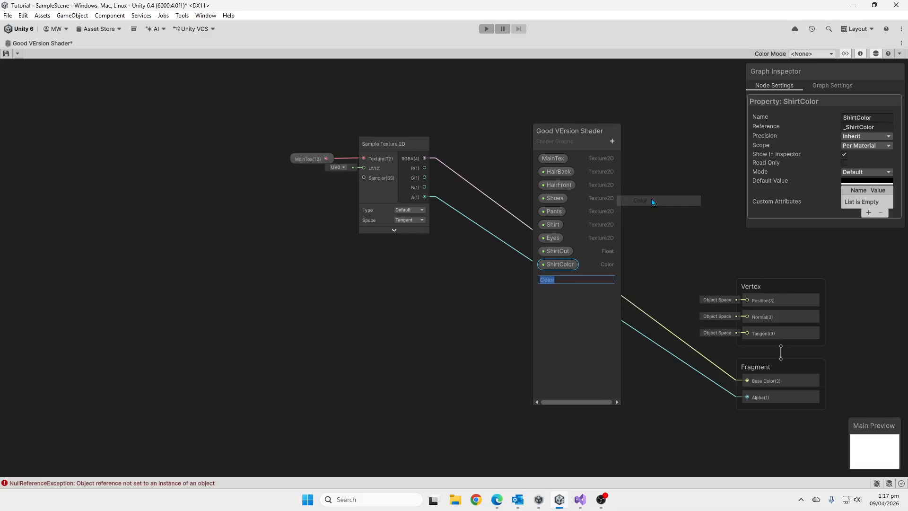
pyautogui.write('SkinColor')
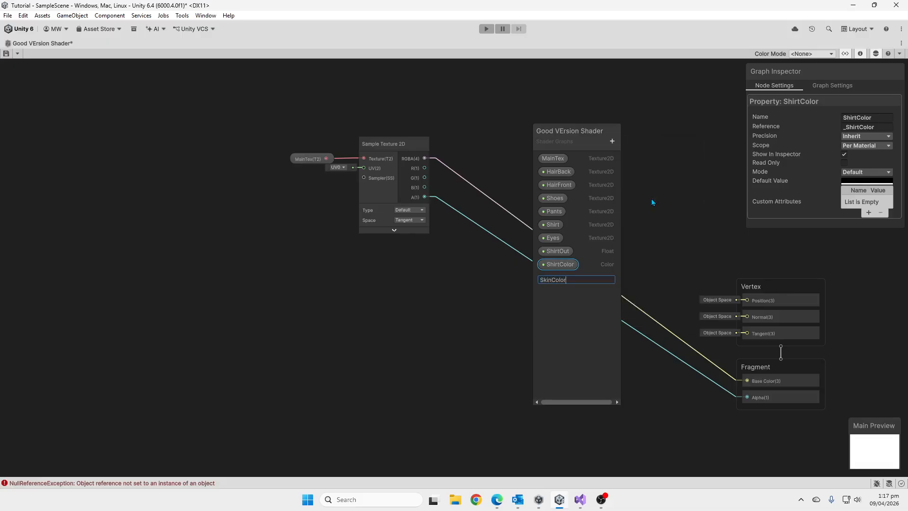
pyautogui.press('Return')
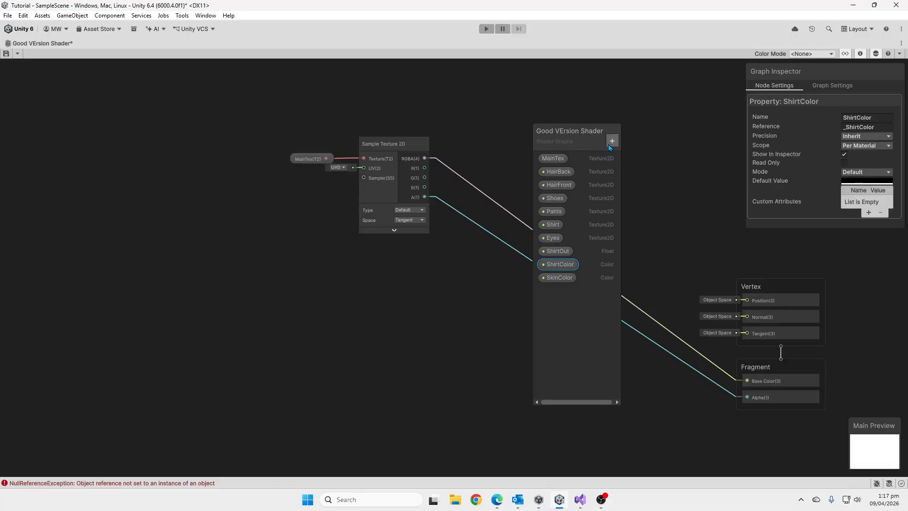
# Add a Color property named PantsColor to the Blackboard.
pyautogui.click(609, 144)
pyautogui.click(653, 206)
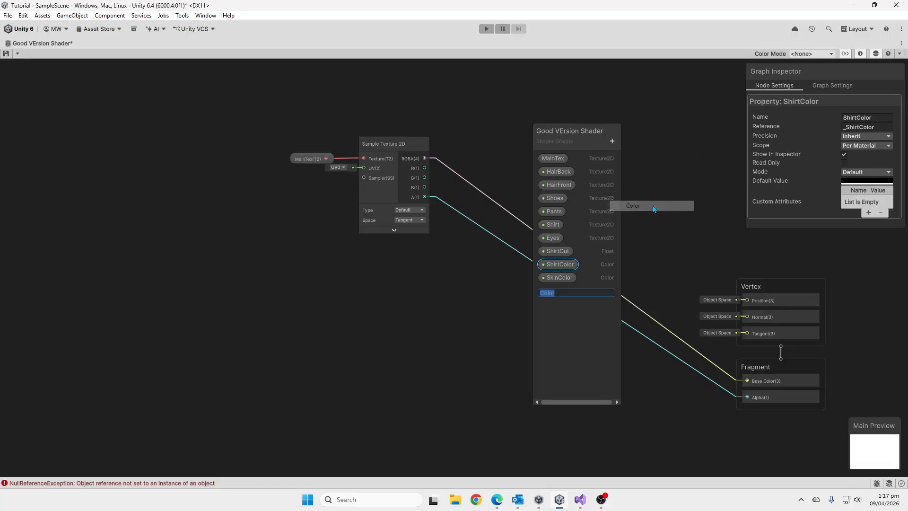
pyautogui.write('PantsC')
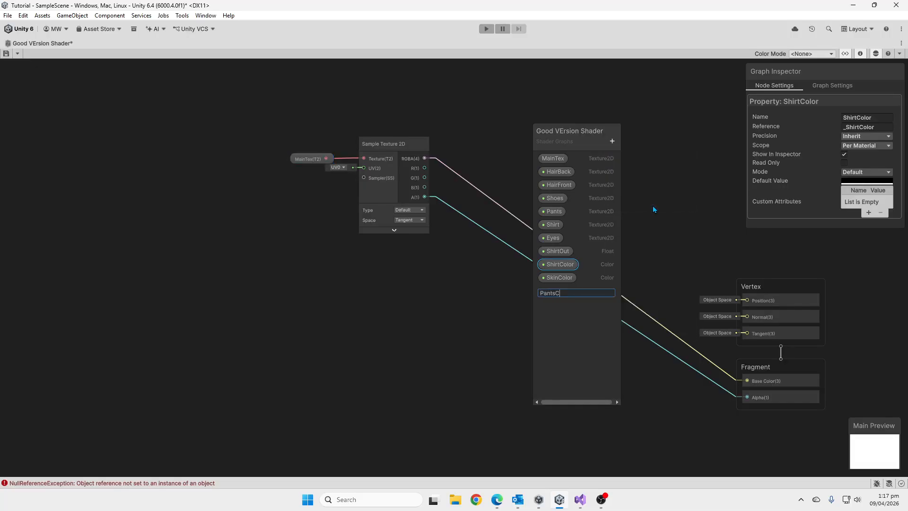
pyautogui.write('olor')
pyautogui.press('Return')
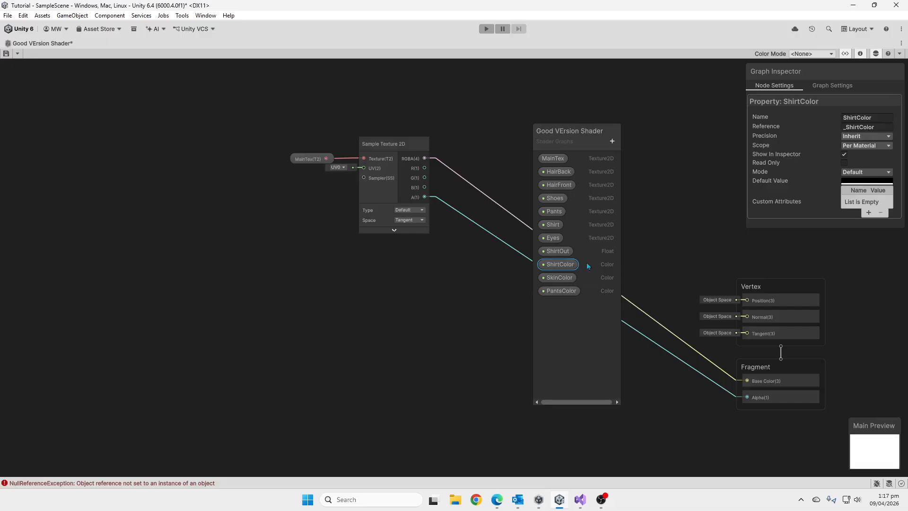
# Move the Blackboard off the node connections to the empty area beyond the MainTex node.
pyautogui.click(559, 250)
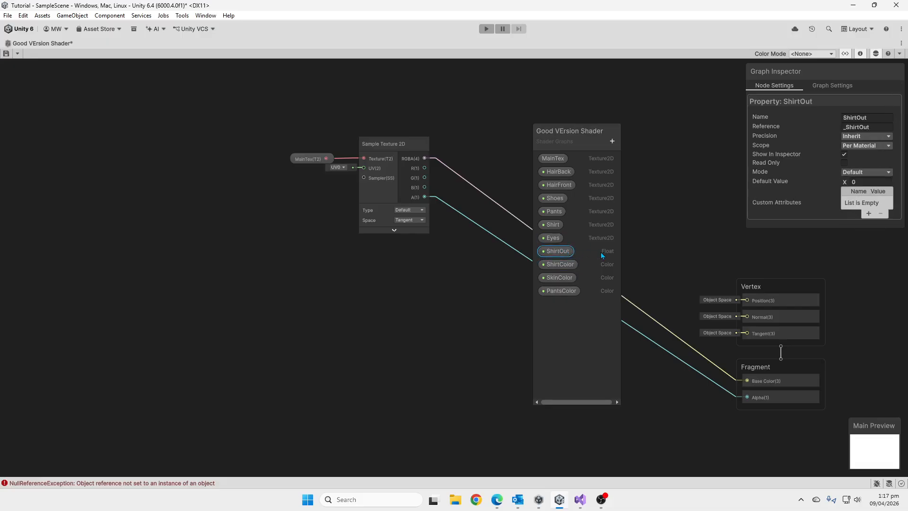
pyautogui.click(559, 293)
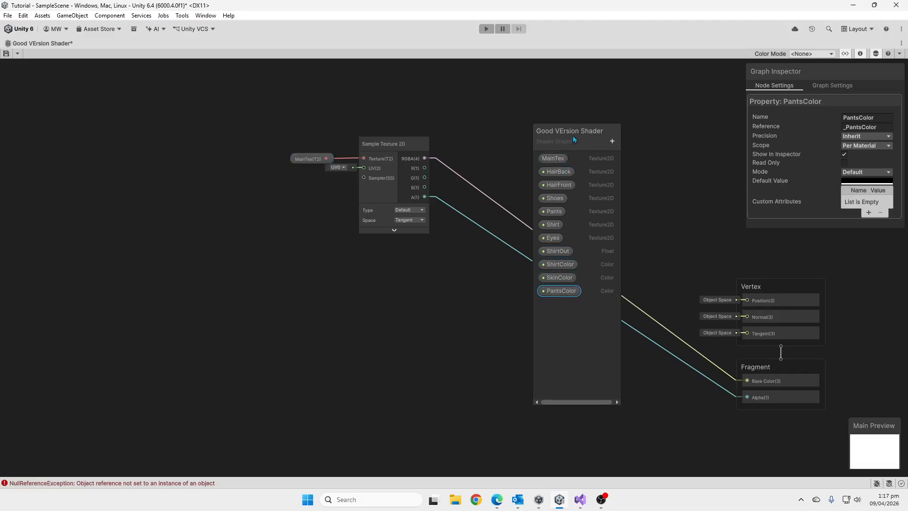
pyautogui.moveTo(577, 134); pyautogui.dragTo(62, 90)
# Delete the connections from the Sample Texture 2D node's RGBA and A outputs to the Fragment's Base Color and Alpha.
pyautogui.moveTo(239, 115); pyautogui.dragTo(430, 263)
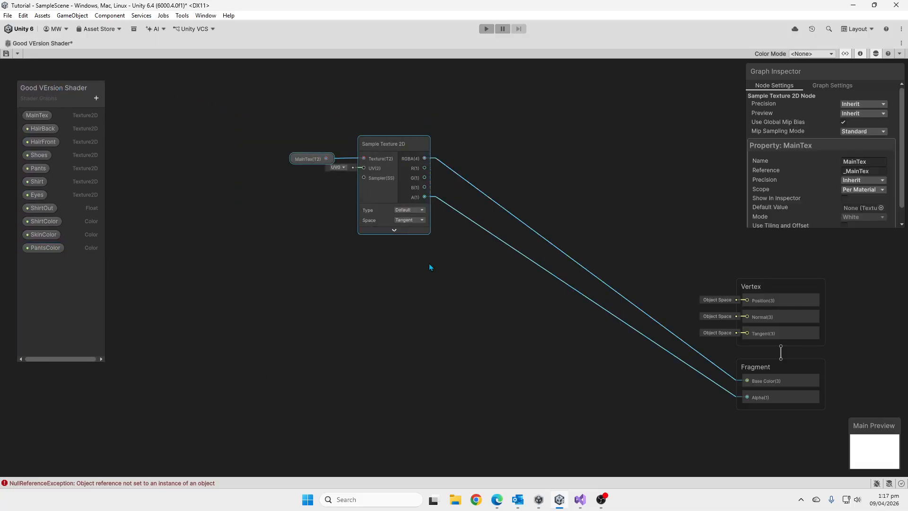
pyautogui.moveTo(543, 191); pyautogui.dragTo(572, 325)
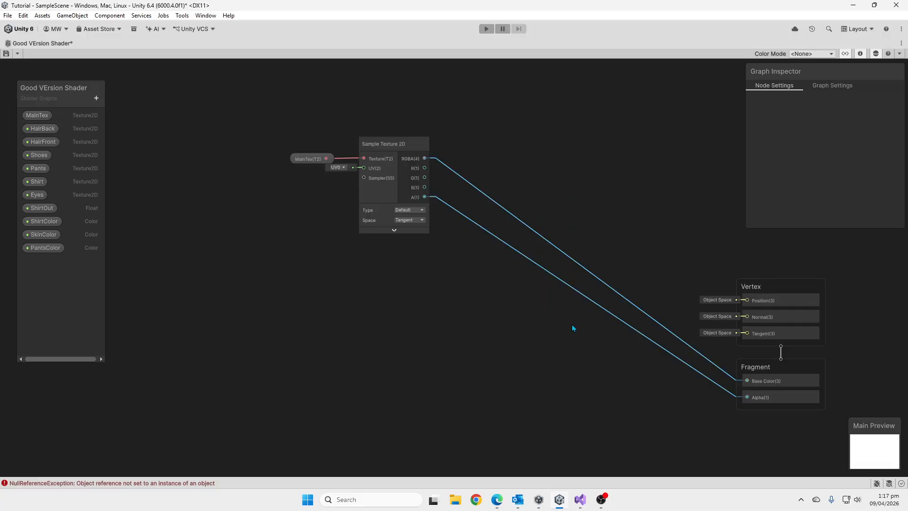
pyautogui.press('Delete')
# Reposition the MainTex property node and its Sample Texture 2D node together, farther from the Vertex and Fragment blocks.
pyautogui.moveTo(263, 134); pyautogui.dragTo(455, 277)
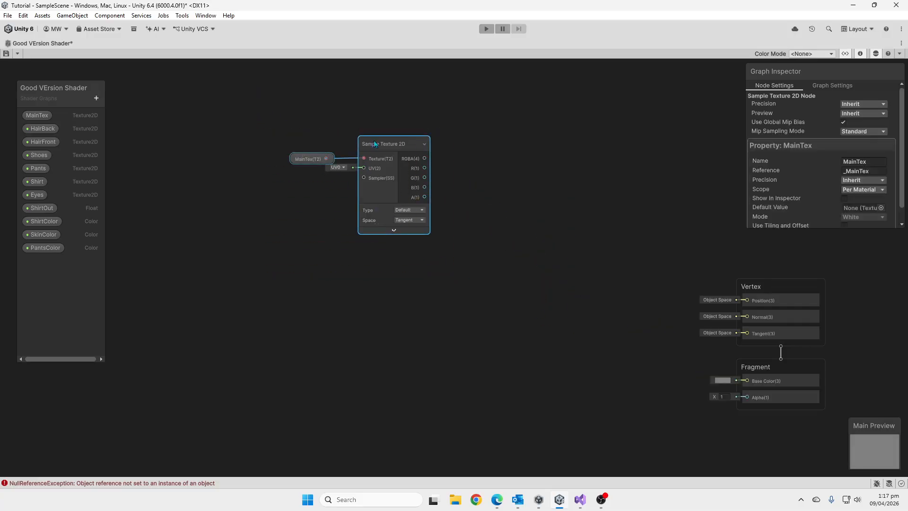
pyautogui.moveTo(374, 141); pyautogui.dragTo(333, 138)
pyautogui.click(254, 150)
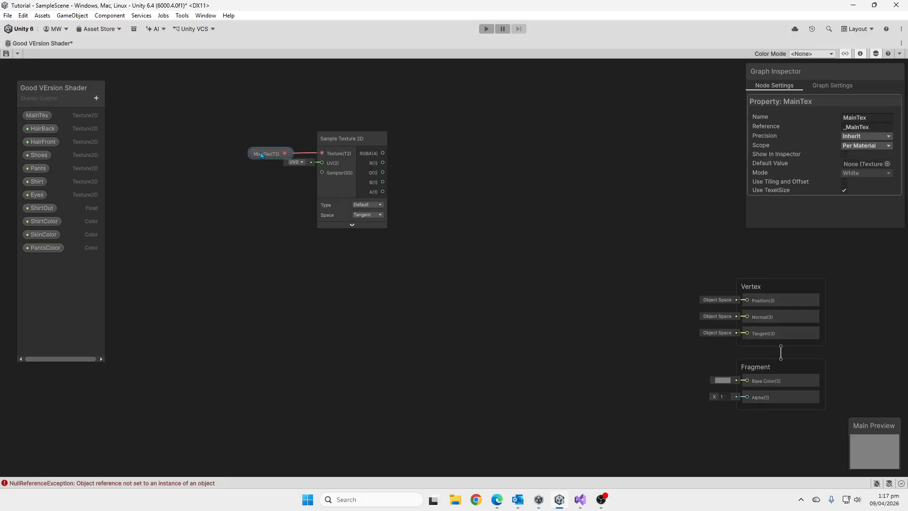
pyautogui.moveTo(262, 151); pyautogui.dragTo(271, 153)
pyautogui.click(345, 138)
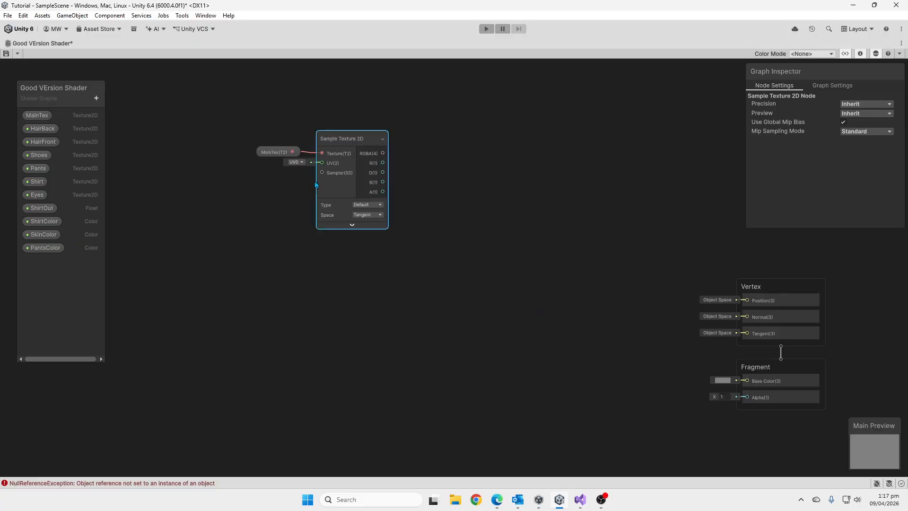
pyautogui.scroll(-3, 567, 265)
pyautogui.moveTo(345, 146); pyautogui.dragTo(528, 271)
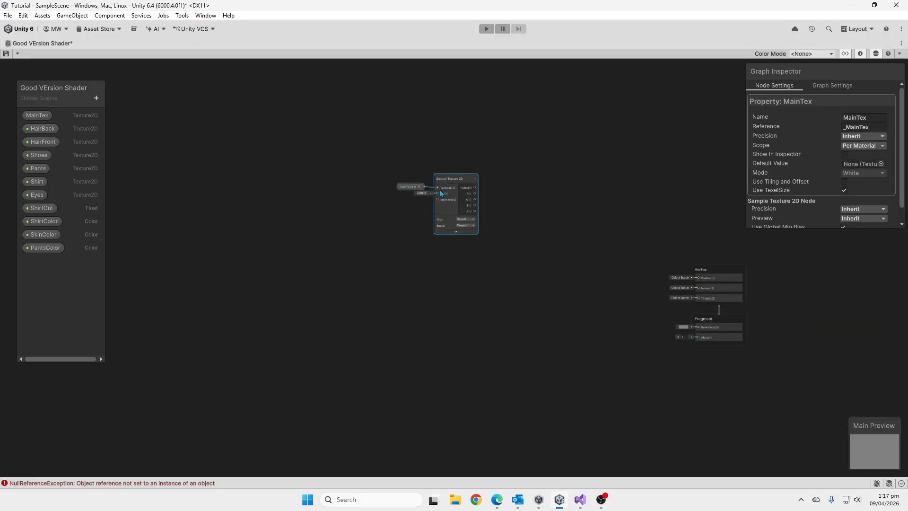
pyautogui.moveTo(448, 184); pyautogui.dragTo(414, 121)
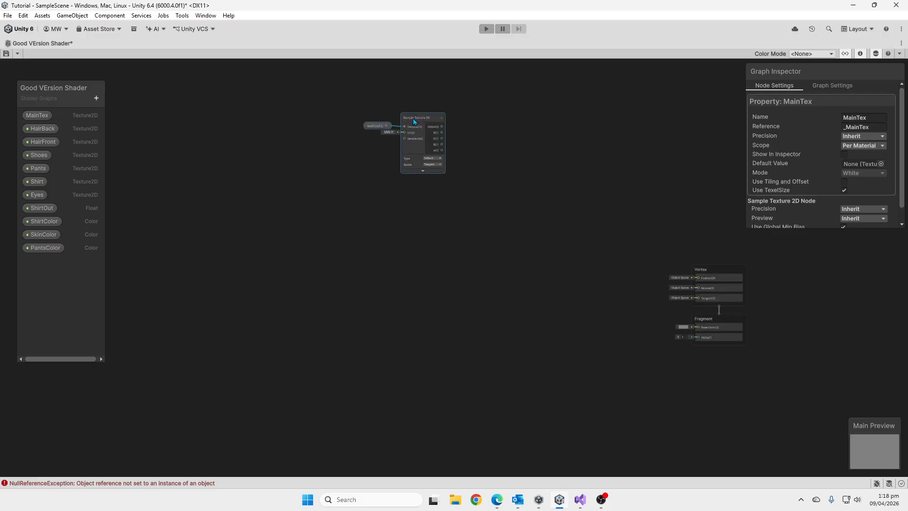
pyautogui.click(419, 100)
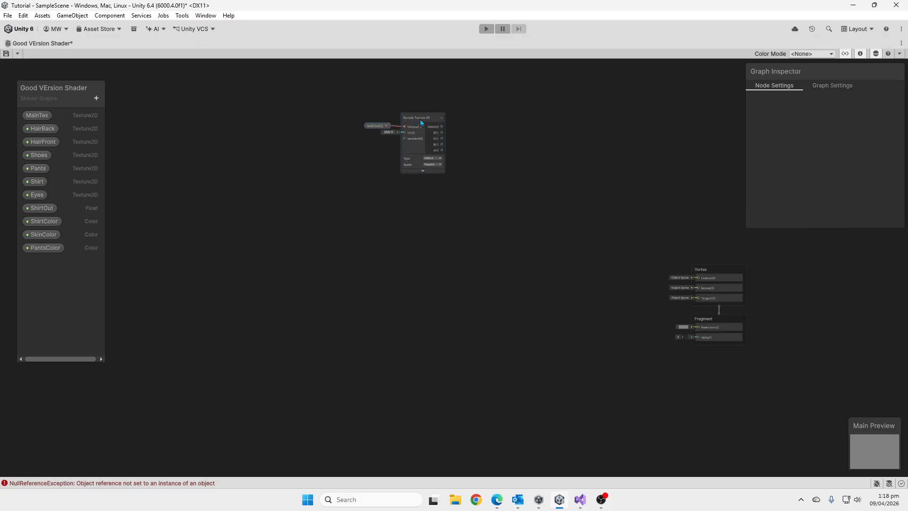
pyautogui.moveTo(334, 86); pyautogui.dragTo(463, 179)
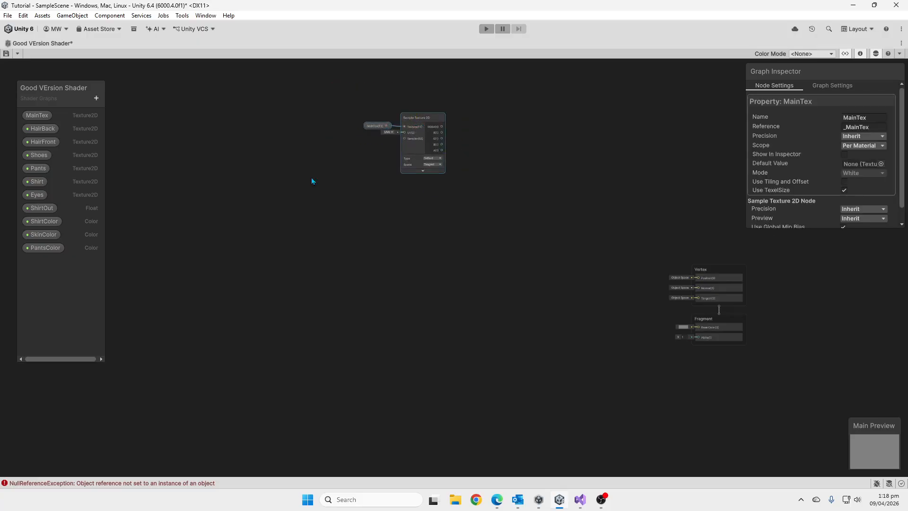
# Place a HairBack property node in the graph above the MainTex node.
pyautogui.click(52, 131)
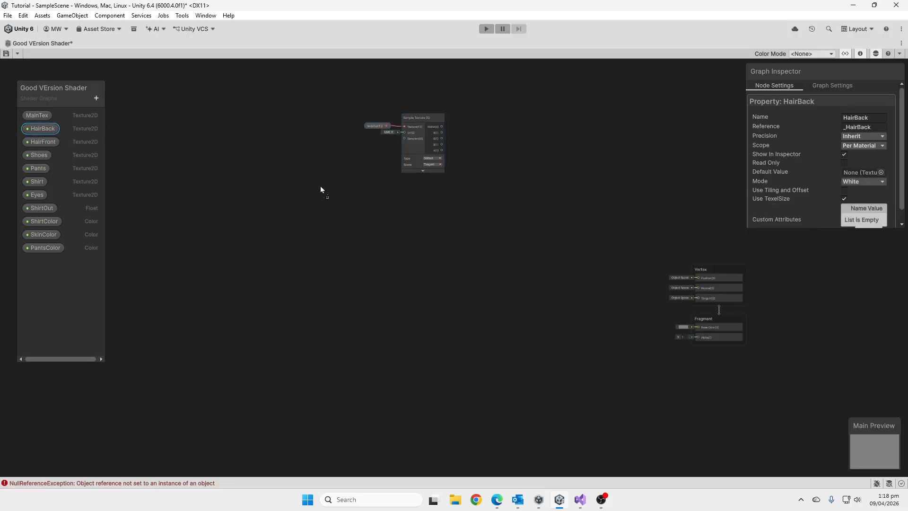
pyautogui.moveTo(375, 75); pyautogui.dragTo(374, 74)
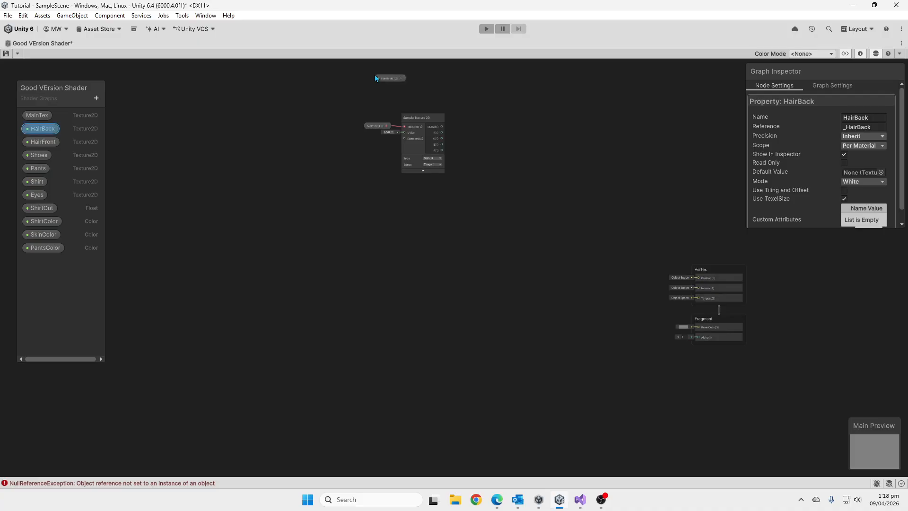
pyautogui.moveTo(412, 129); pyautogui.dragTo(480, 292, button='middle')
pyautogui.scroll(6, 461, 264)
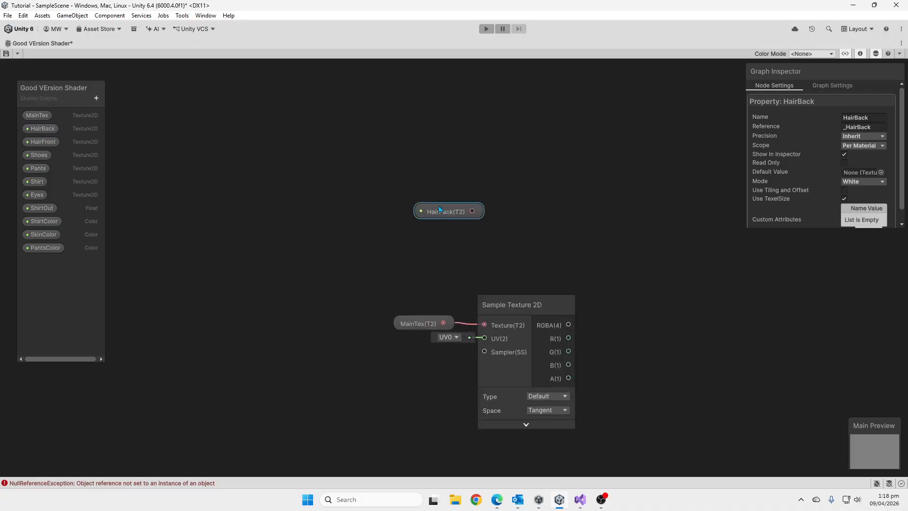
# Create a Sample Texture 2D node fed by the HairBack property's output.
pyautogui.moveTo(453, 215); pyautogui.dragTo(509, 181)
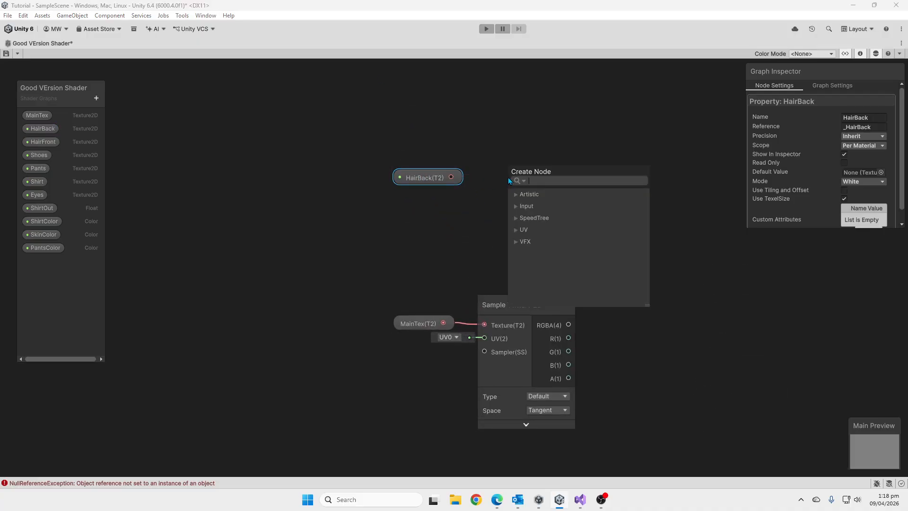
pyautogui.write('samp')
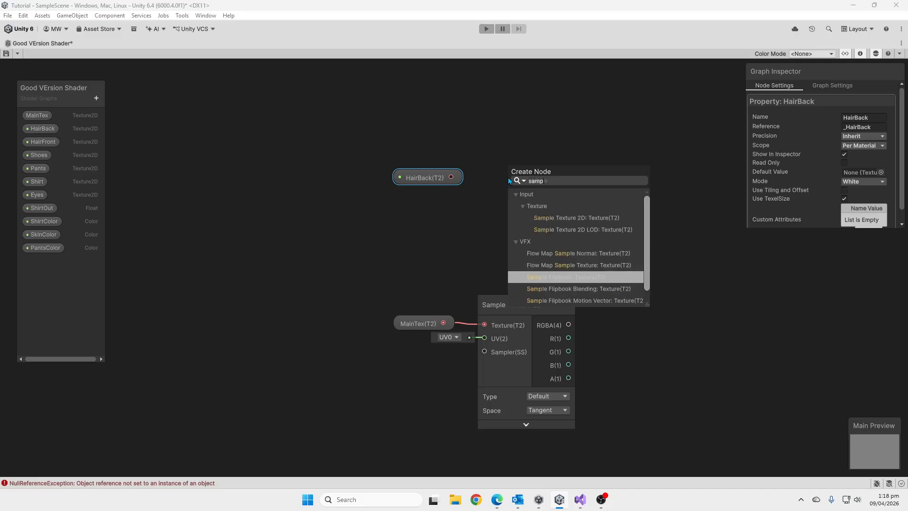
pyautogui.press('Up')
pyautogui.press('Up')
pyautogui.press('Up')
pyautogui.press('Up')
pyautogui.press('Up')
pyautogui.press('Return')
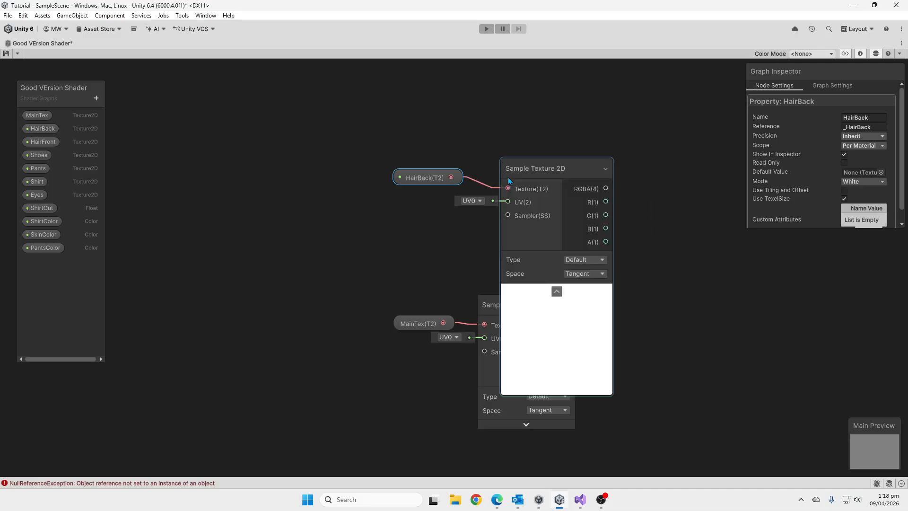
# Collapse the preview of HairBack's Sample Texture 2D node and line up both HairBack nodes above the MainTex pair.
pyautogui.click(555, 296)
pyautogui.moveTo(529, 169); pyautogui.dragTo(507, 156)
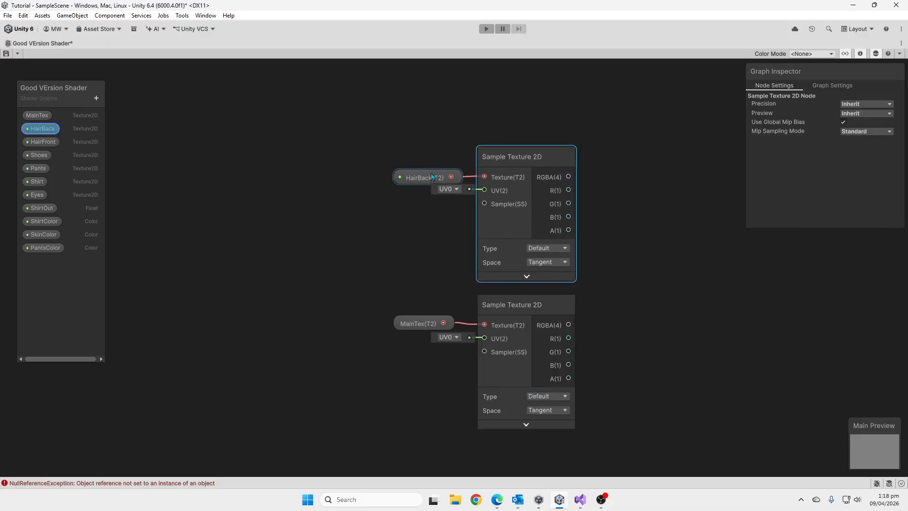
pyautogui.moveTo(425, 177); pyautogui.dragTo(417, 177)
# Add a Shoes property node feeding a new Sample Texture 2D node, aligned below the MainTex pair with its preview collapsed.
pyautogui.moveTo(542, 325); pyautogui.dragTo(538, 291, button='middle')
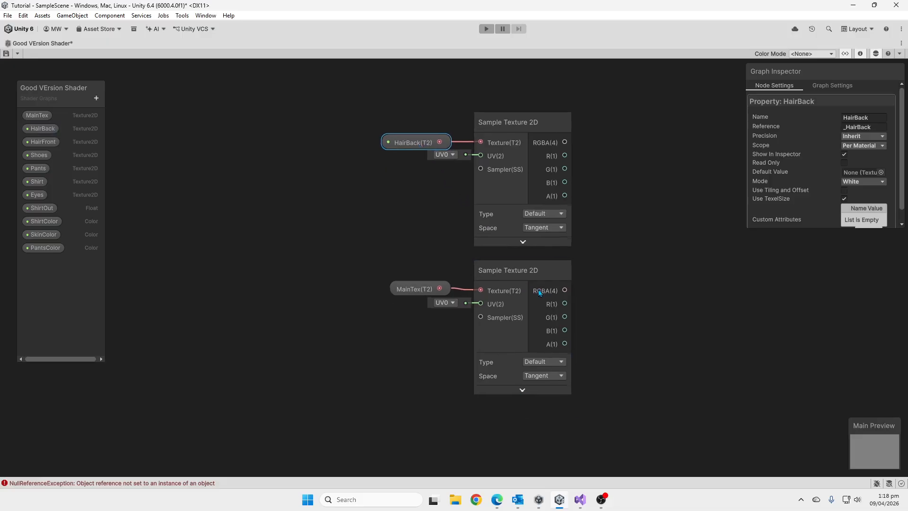
pyautogui.scroll(-2, 537, 292)
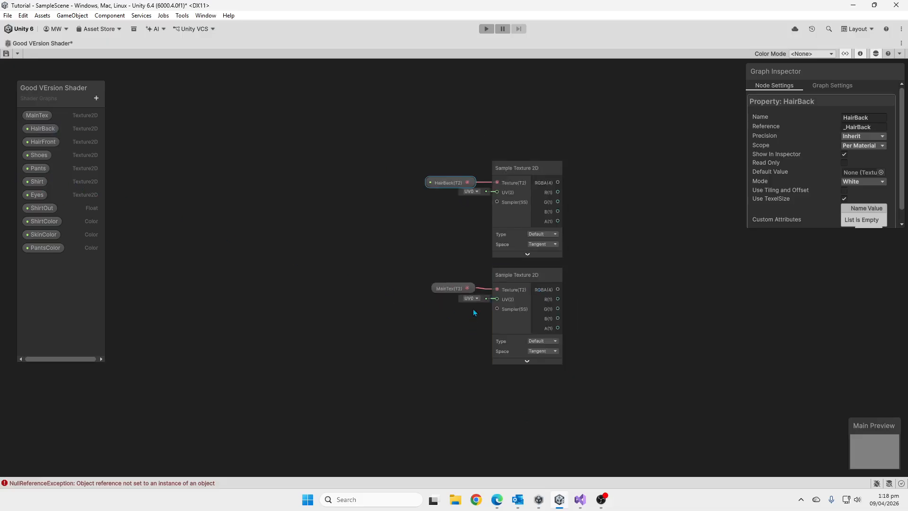
pyautogui.click(40, 156)
pyautogui.moveTo(466, 388); pyautogui.dragTo(539, 395)
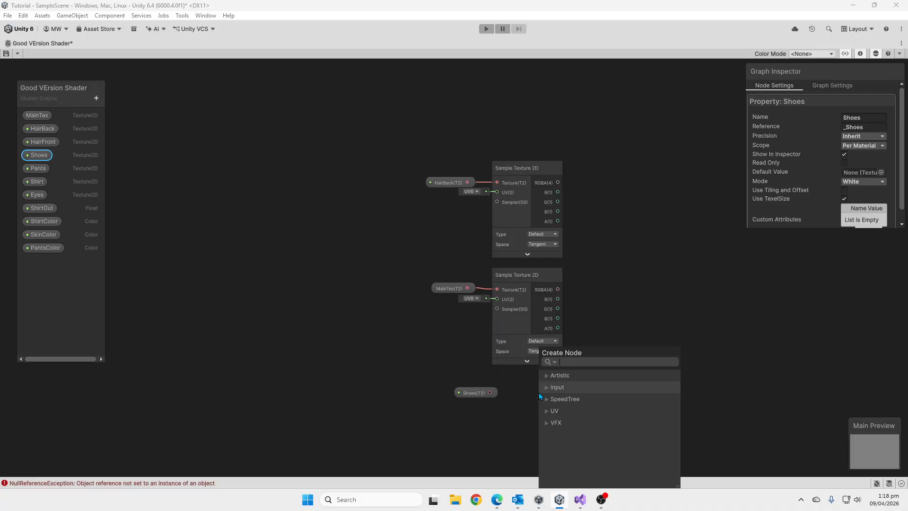
pyautogui.write('samp')
pyautogui.click(566, 401)
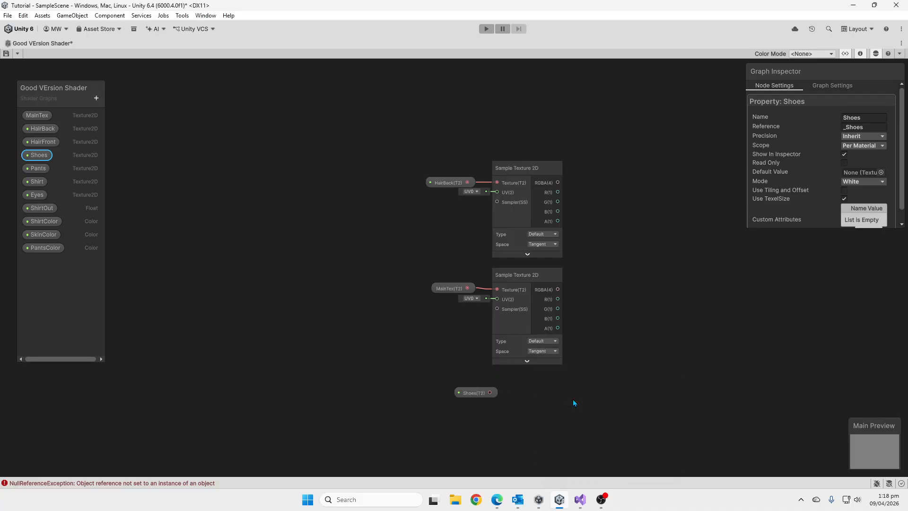
pyautogui.moveTo(543, 387); pyautogui.dragTo(453, 397)
# Add a Pants property node feeding a new Sample Texture 2D node in empty space away from the Shoes pair, preview collapsed.
pyautogui.moveTo(568, 345); pyautogui.dragTo(548, 220, button='middle')
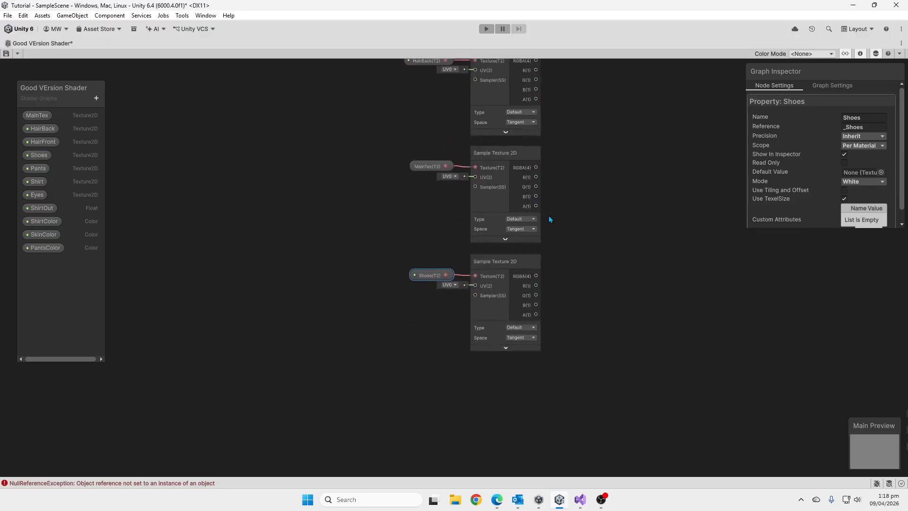
pyautogui.moveTo(210, 256); pyautogui.dragTo(359, 261, button='middle')
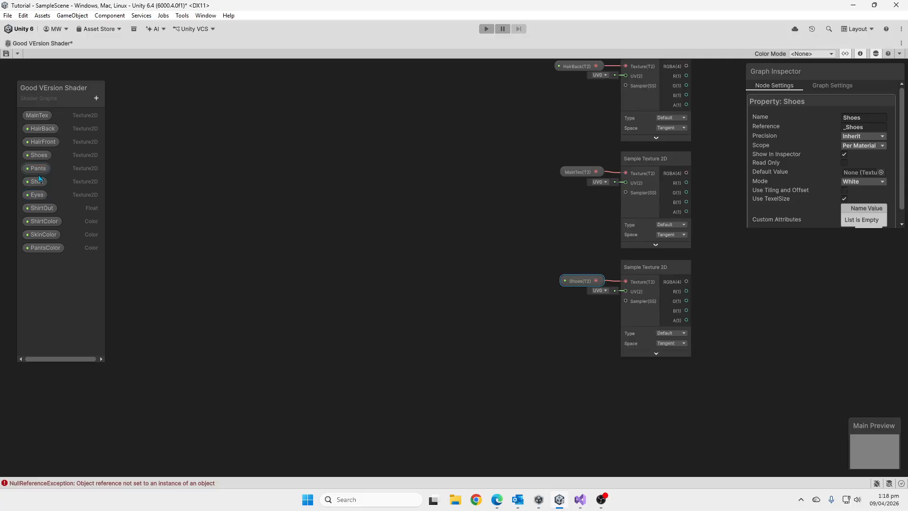
pyautogui.click(38, 169)
pyautogui.moveTo(164, 378); pyautogui.dragTo(224, 385)
pyautogui.write('sampl')
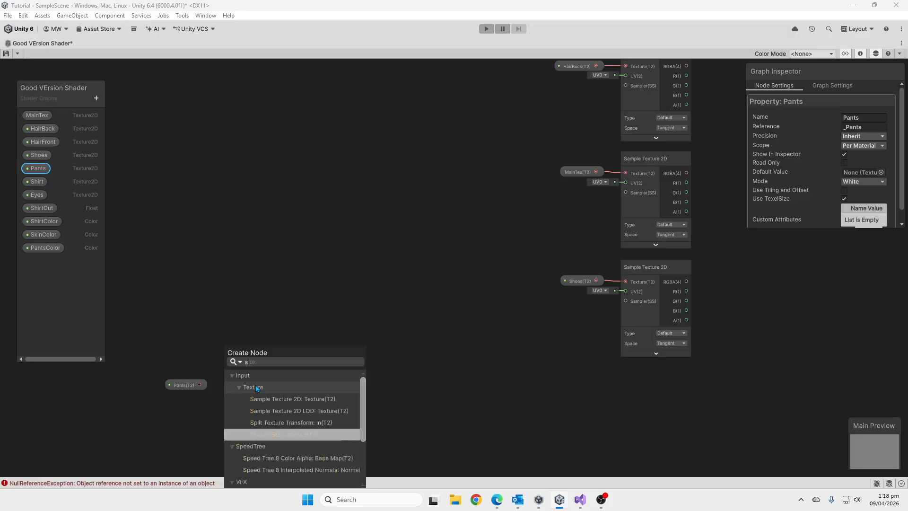
pyautogui.click(257, 398)
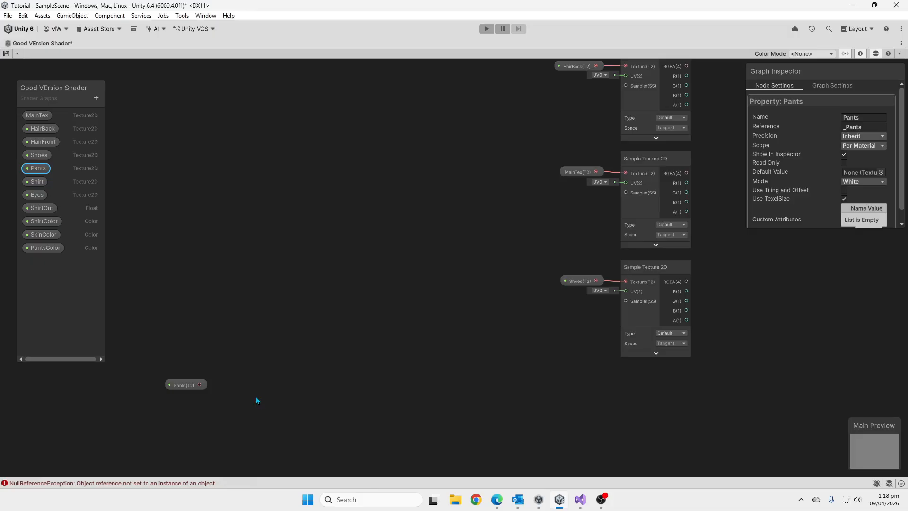
pyautogui.click(260, 470)
# Place a Shirt property node below the Pants pair and create a Sample Texture 2D node fed by its output.
pyautogui.moveTo(320, 310); pyautogui.dragTo(380, 199, button='middle')
pyautogui.moveTo(36, 181); pyautogui.dragTo(317, 389)
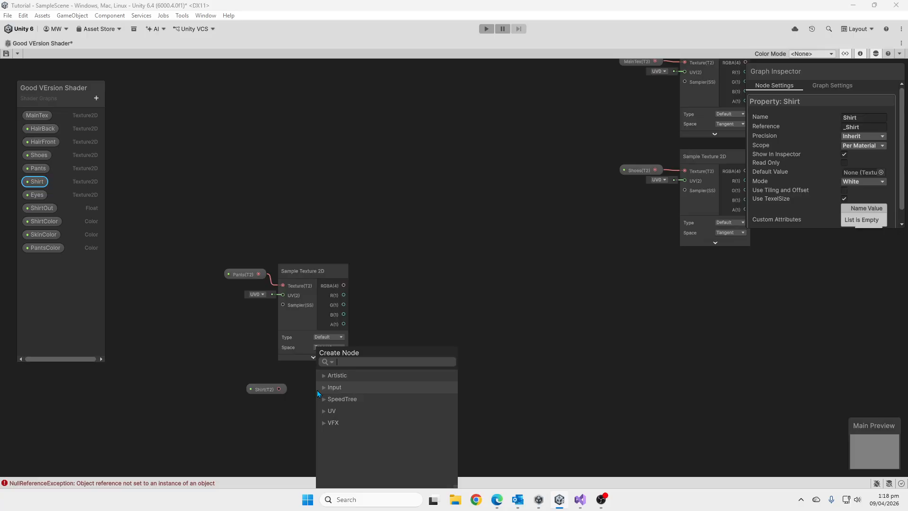
pyautogui.write('samp')
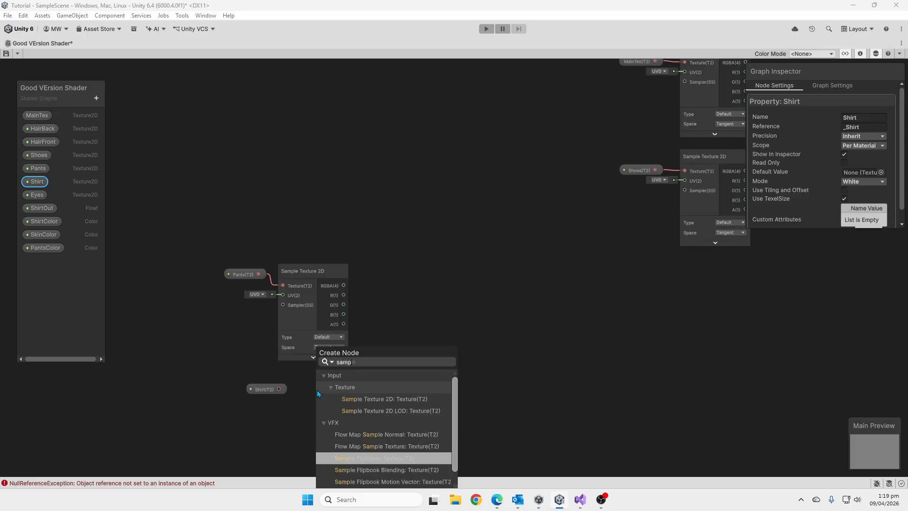
pyautogui.click(341, 398)
# Collapse the preview of Shirt's Sample Texture 2D node and align both Shirt nodes directly beneath the Pants pair.
pyautogui.moveTo(250, 393); pyautogui.dragTo(212, 394)
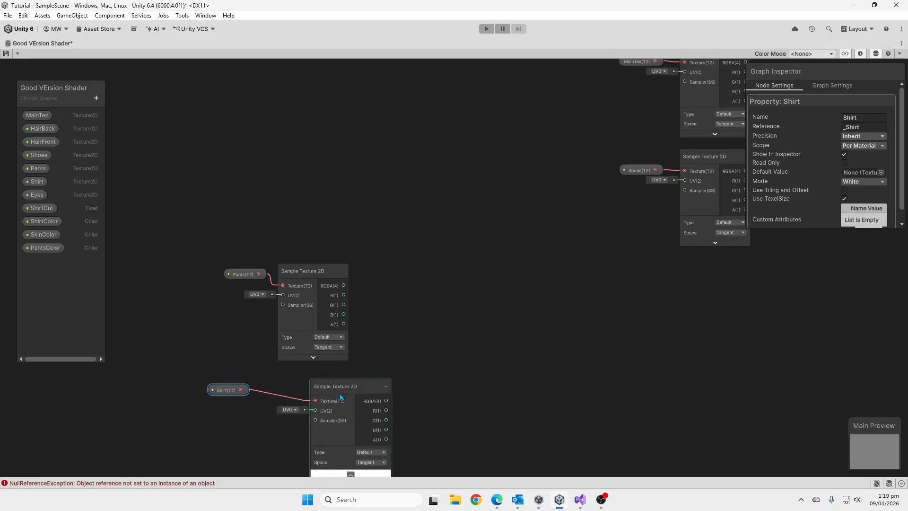
pyautogui.moveTo(339, 392); pyautogui.dragTo(313, 379)
pyautogui.click(327, 474)
pyautogui.click(237, 388)
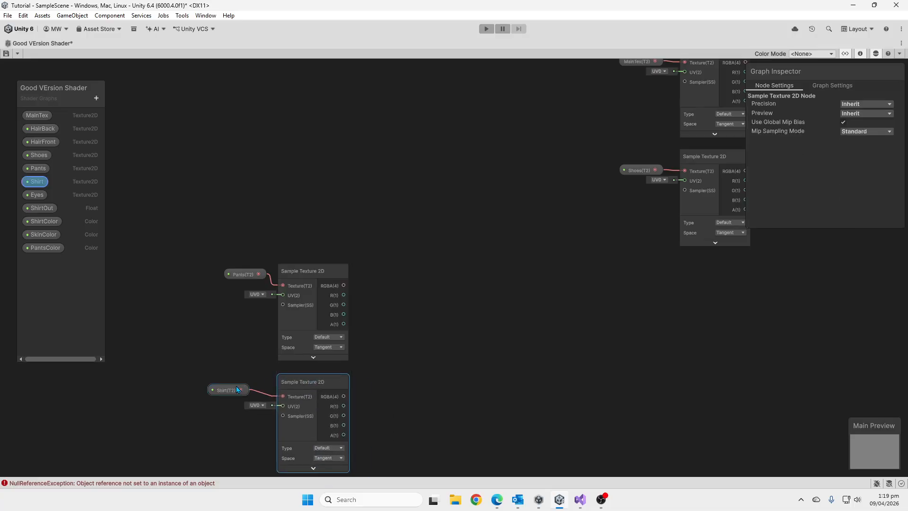
pyautogui.moveTo(237, 385)
pyautogui.mouseDown()
pyautogui.moveTo(256, 389)
pyautogui.moveTo(246, 378)
pyautogui.moveTo(233, 390)
pyautogui.mouseUp()
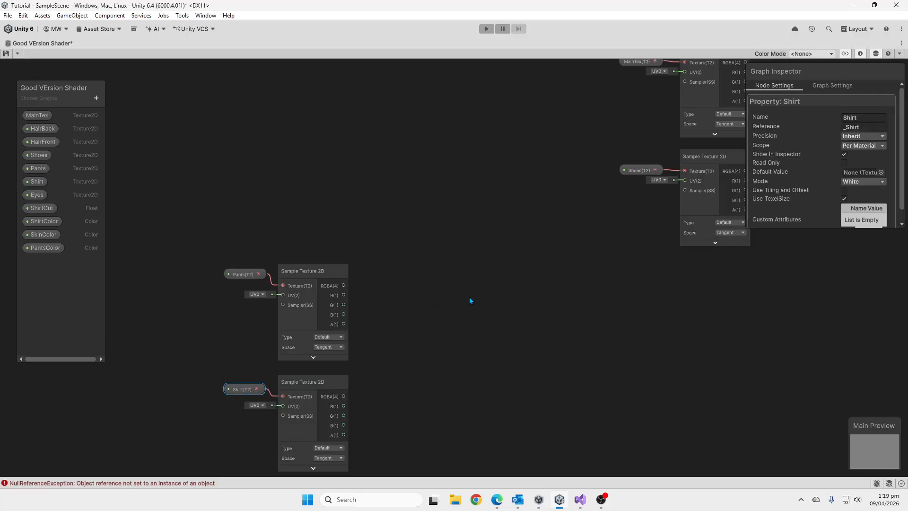
# Add an Eyes property node below the Shoes pair, feeding a new Sample Texture 2D node with its preview collapsed.
pyautogui.moveTo(469, 297); pyautogui.dragTo(413, 294, button='middle')
pyautogui.scroll(-5, 530, 263)
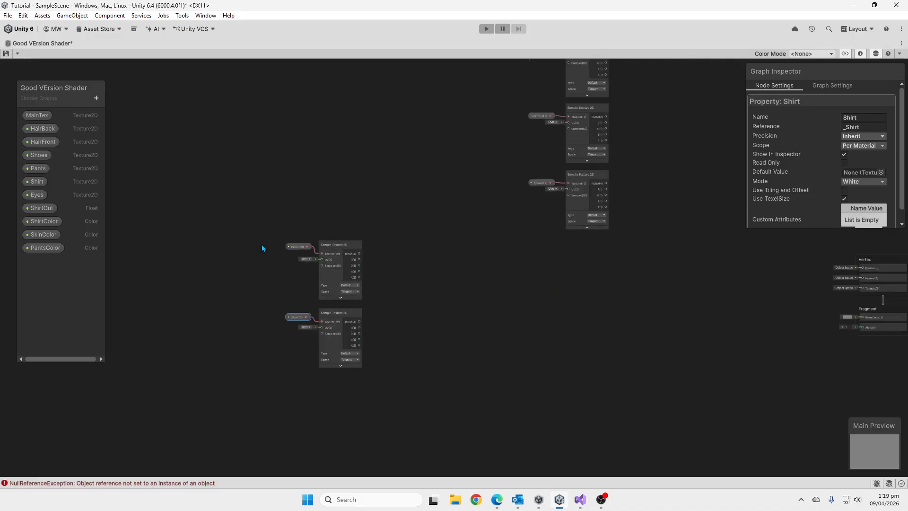
pyautogui.click(39, 198)
pyautogui.moveTo(568, 289); pyautogui.dragTo(609, 295)
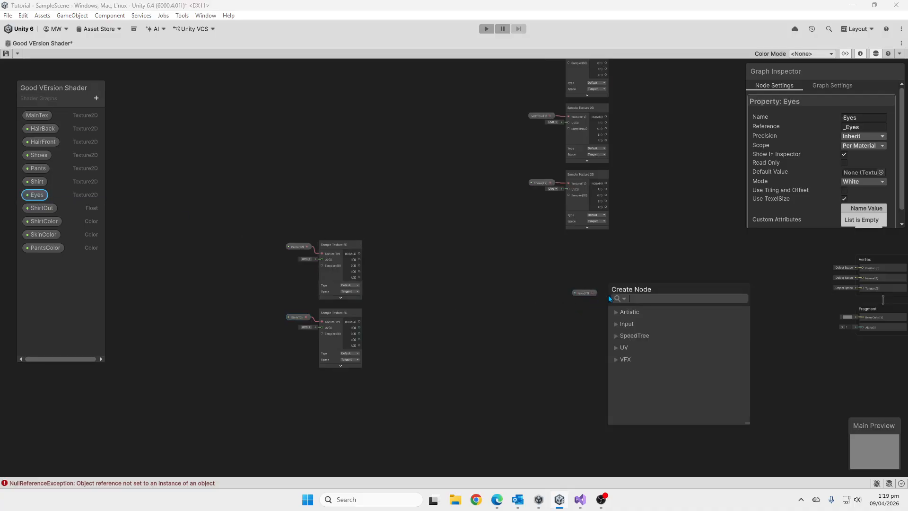
pyautogui.write('sample')
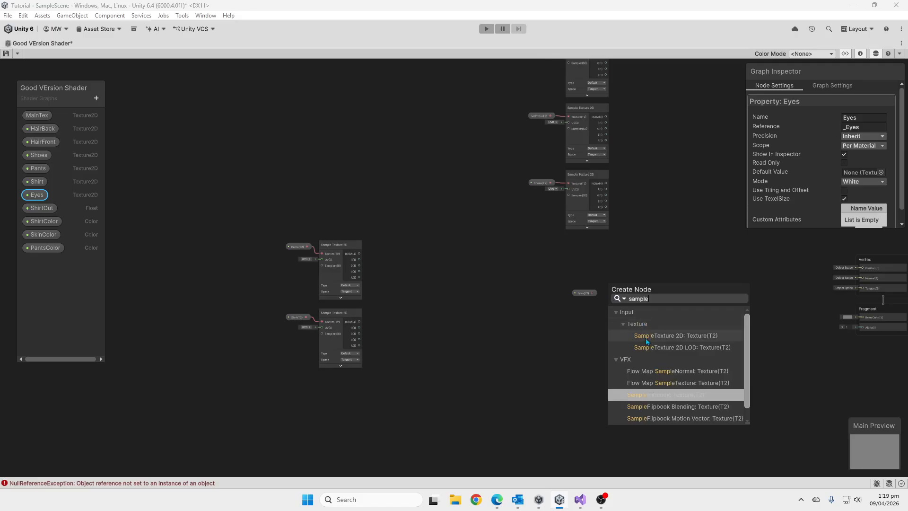
pyautogui.click(622, 335)
pyautogui.click(629, 352)
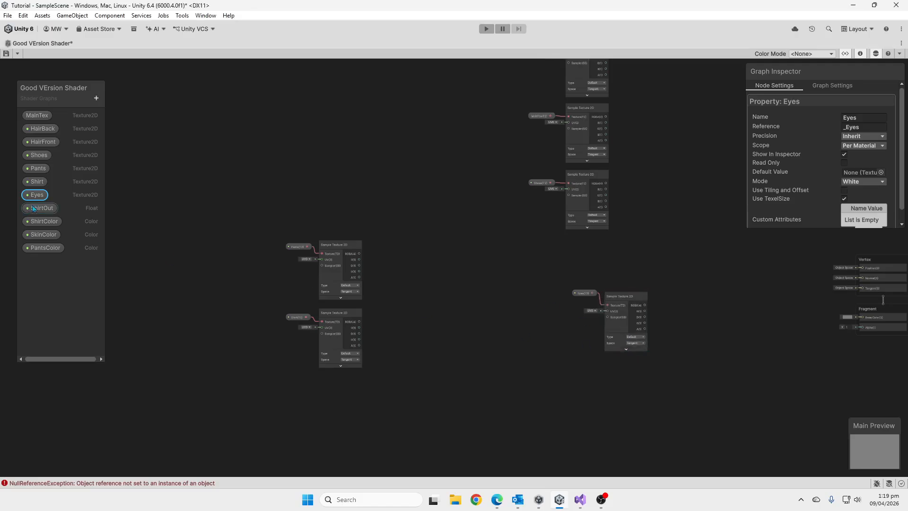
# Place a HairFront property node below the Eyes pair and create a Sample Texture 2D node fed by its output.
pyautogui.click(43, 144)
pyautogui.moveTo(574, 370); pyautogui.dragTo(624, 374)
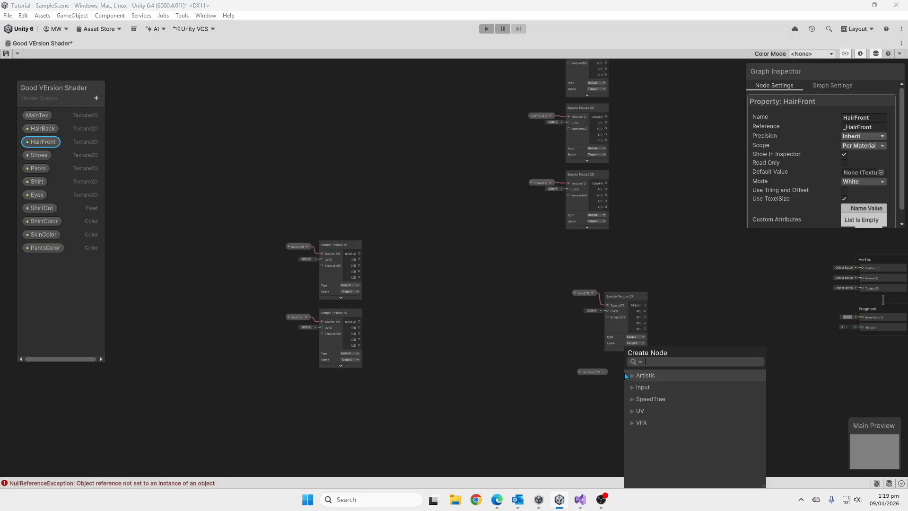
pyautogui.write('t')
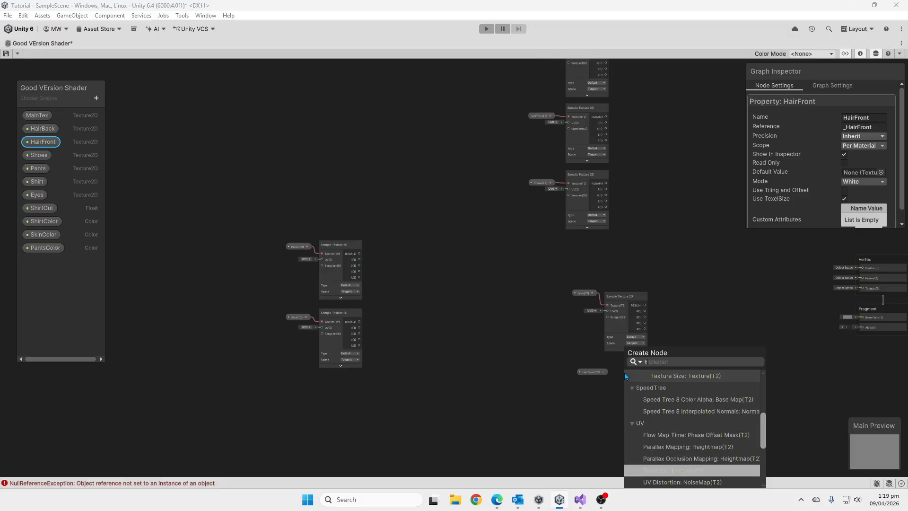
pyautogui.press('BackSpace')
pyautogui.write('samp')
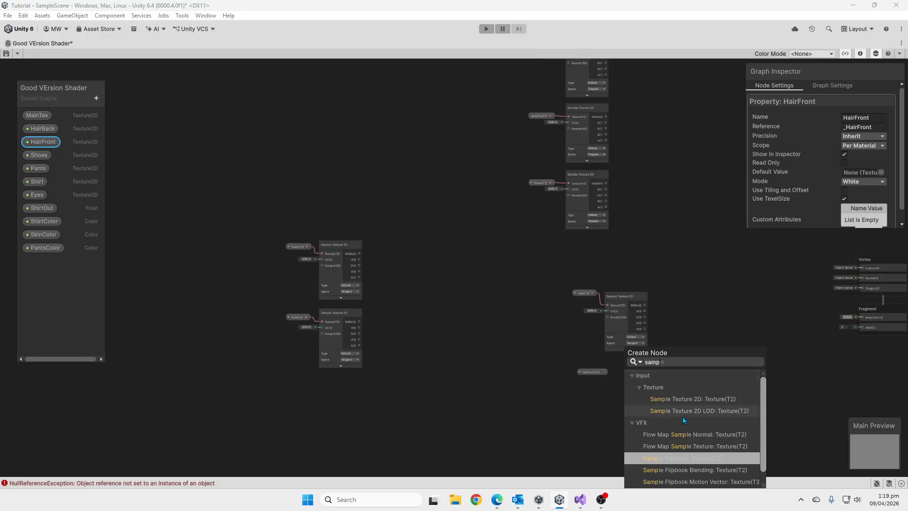
pyautogui.click(685, 398)
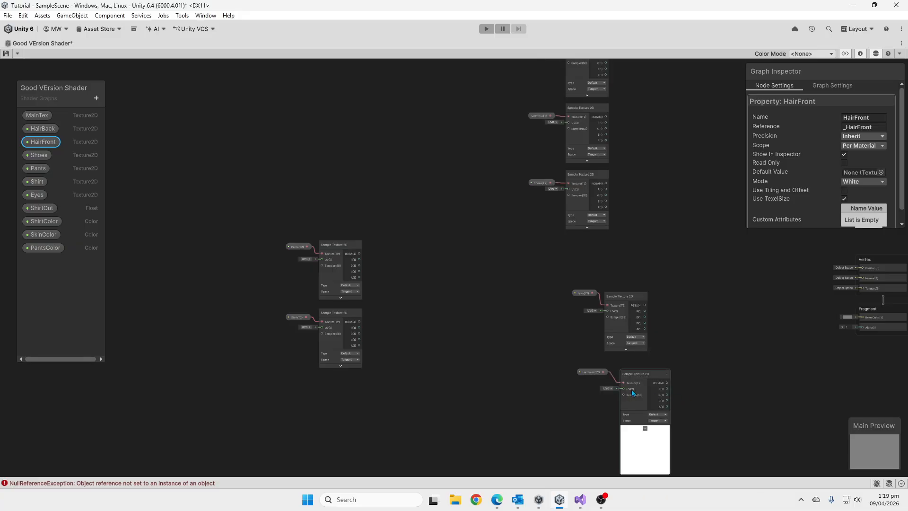
# Collapse the preview of HairFront's Sample Texture 2D node and align it directly under the Eyes sampler, shifting the HairFront node to match.
pyautogui.click(644, 429)
pyautogui.moveTo(591, 375); pyautogui.dragTo(580, 372)
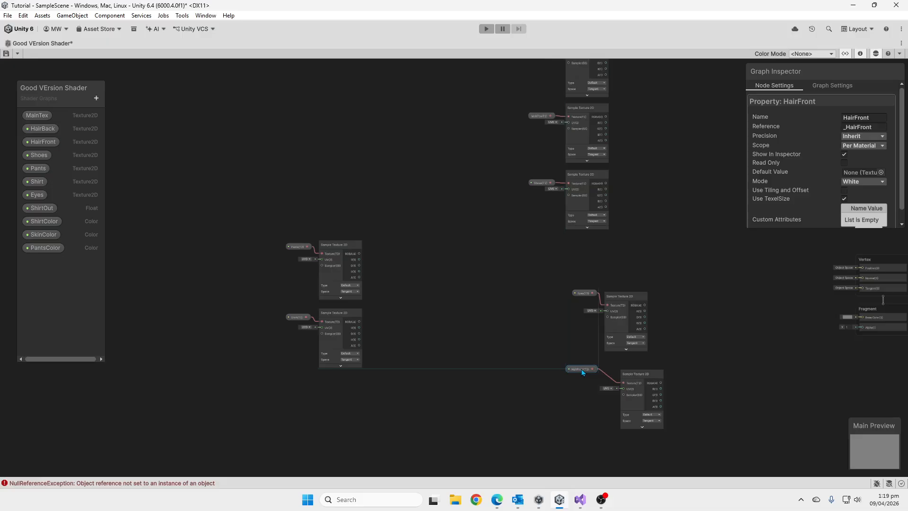
pyautogui.moveTo(643, 378); pyautogui.dragTo(627, 375)
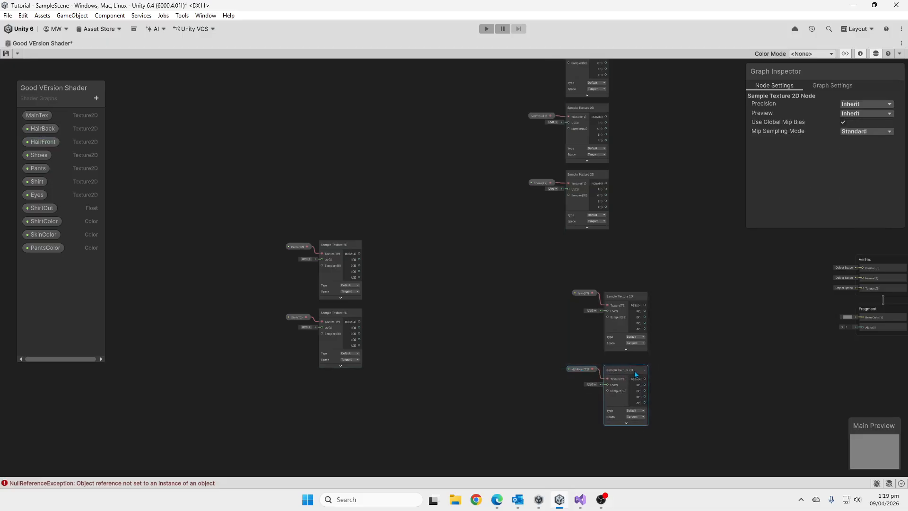
# Create a Lerp node on the output side of HairBack's Sample Texture 2D node, with its preview collapsed.
pyautogui.scroll(-3, 635, 374)
pyautogui.scroll(5, 636, 325)
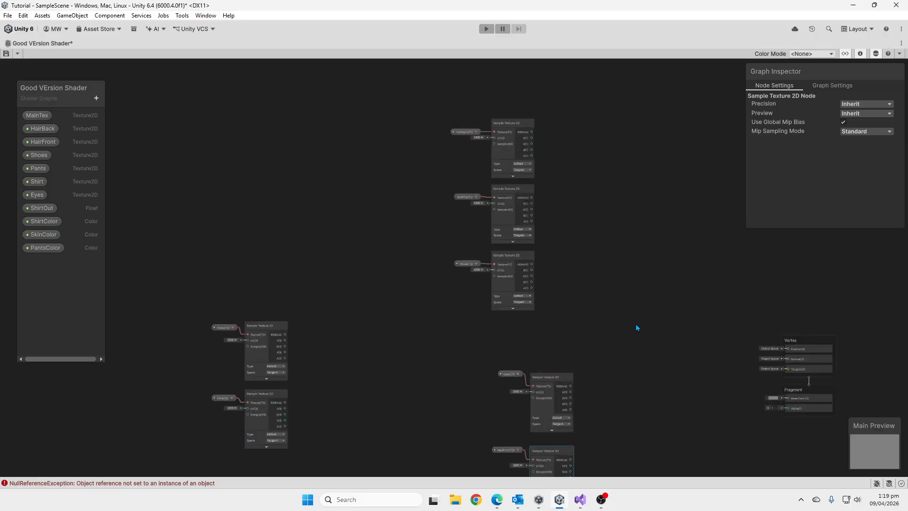
pyautogui.moveTo(475, 242); pyautogui.dragTo(486, 384, button='middle')
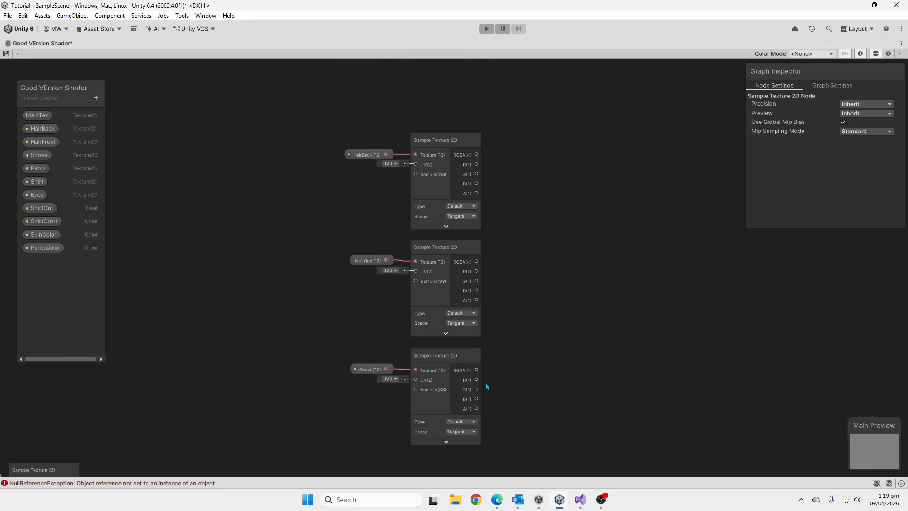
pyautogui.scroll(-2, 486, 383)
pyautogui.scroll(3, 492, 223)
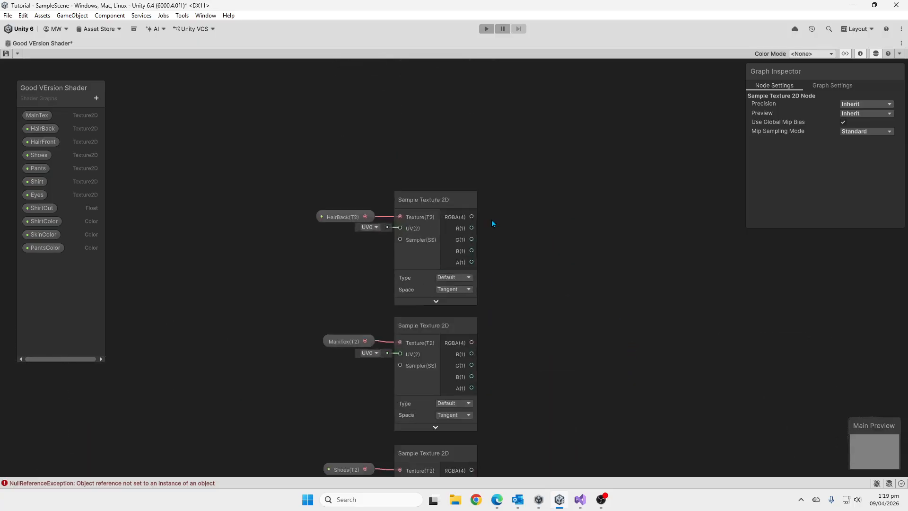
pyautogui.rightClick(580, 236)
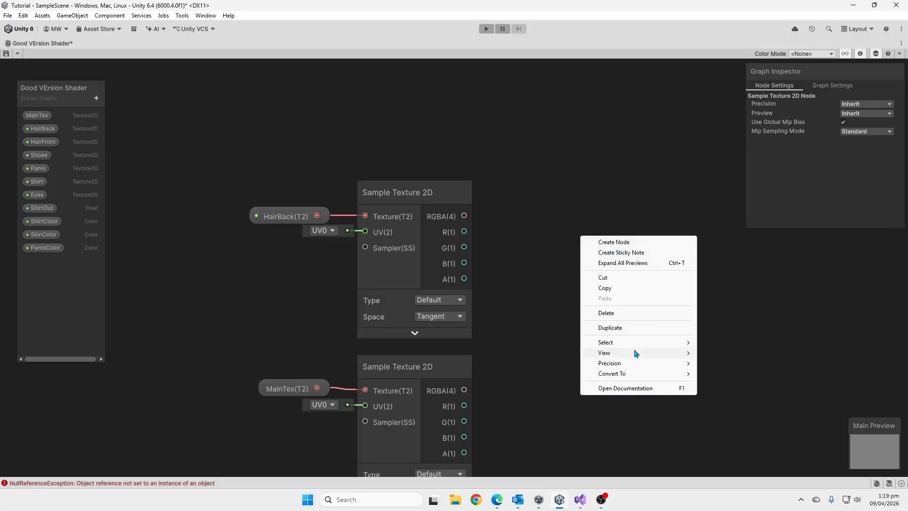
pyautogui.click(650, 242)
pyautogui.write('lerp')
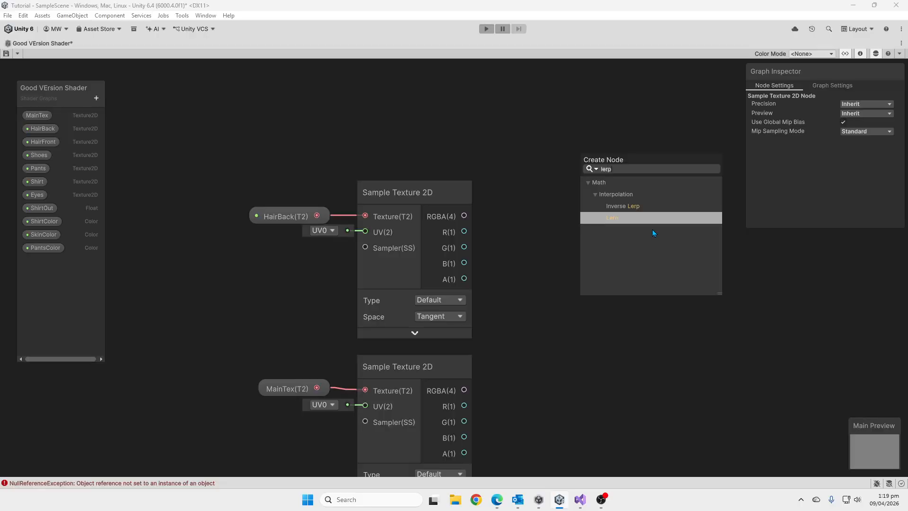
pyautogui.click(653, 220)
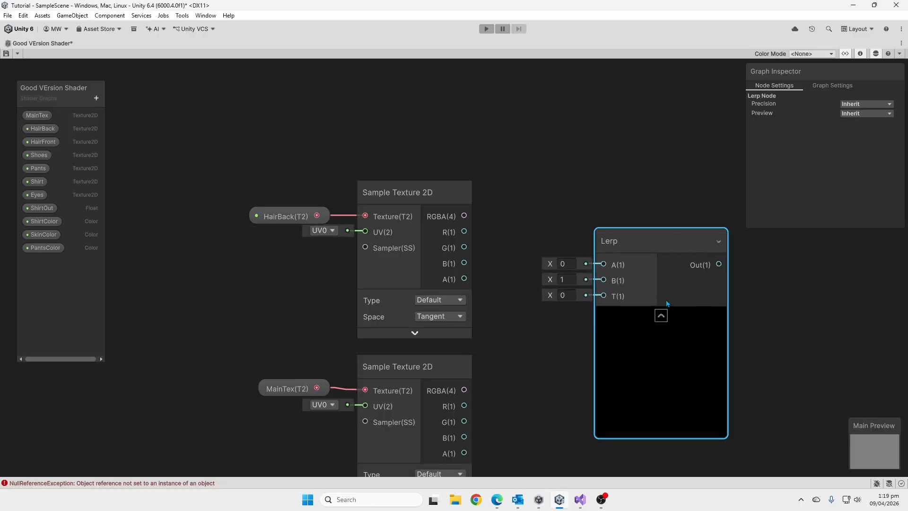
pyautogui.click(661, 315)
pyautogui.moveTo(628, 242); pyautogui.dragTo(662, 219)
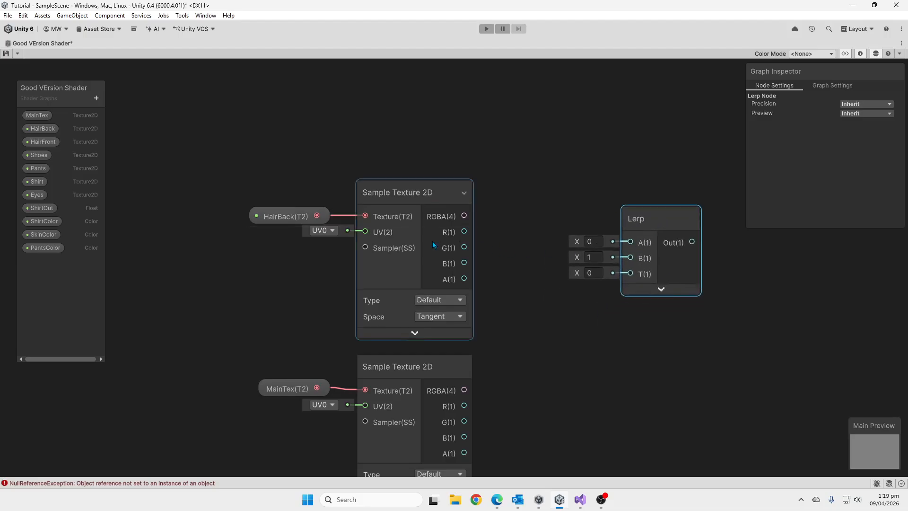
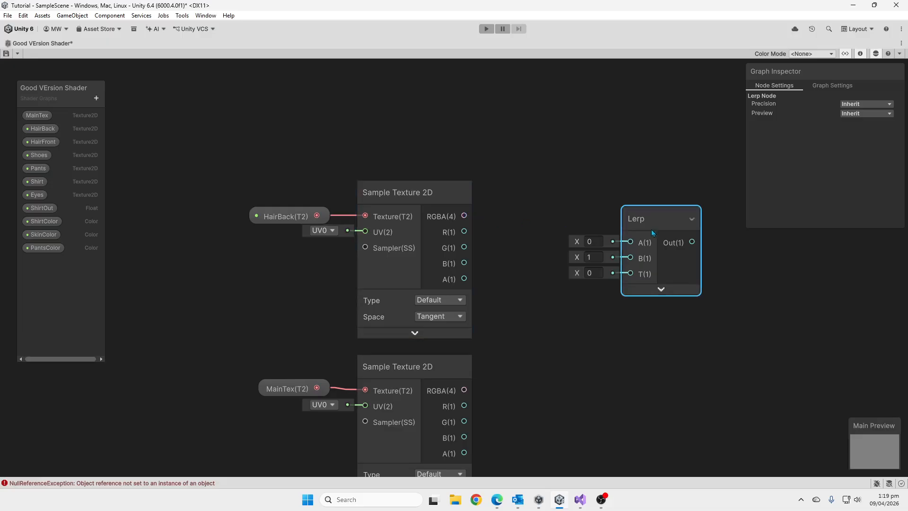
# Connect HairBack's Sample Texture 2D RGBA output to the Lerp node's A input and align the Lerp level with that sampler, leaving space between them.
pyautogui.moveTo(662, 220); pyautogui.dragTo(622, 130)
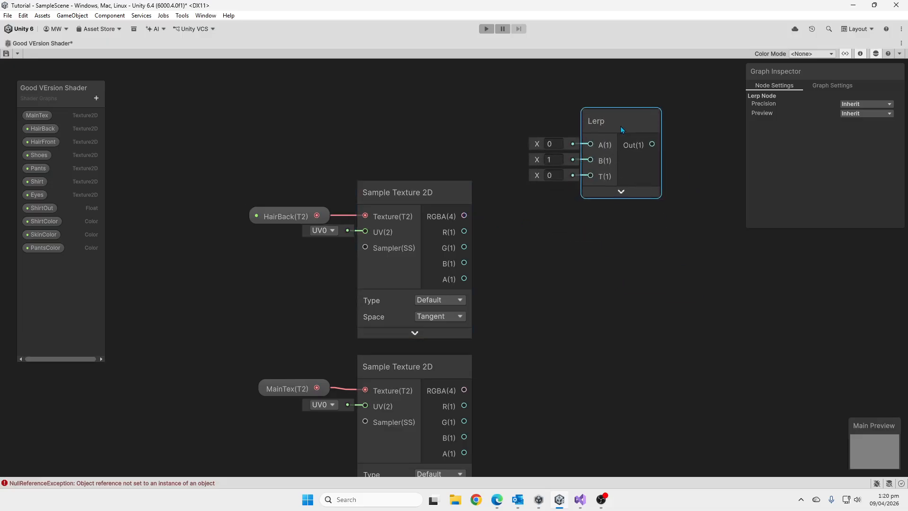
pyautogui.rightClick(637, 267)
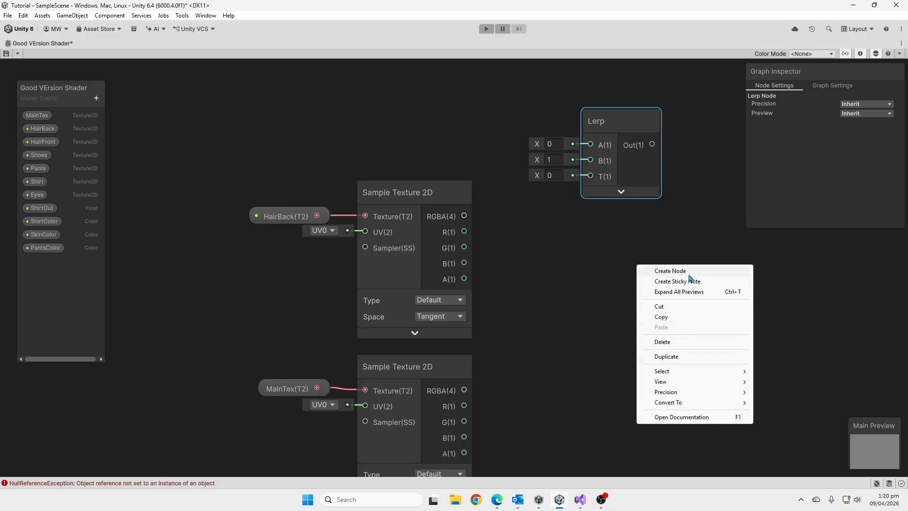
pyautogui.moveTo(626, 131); pyautogui.dragTo(644, 210)
pyautogui.moveTo(464, 217); pyautogui.dragTo(650, 191)
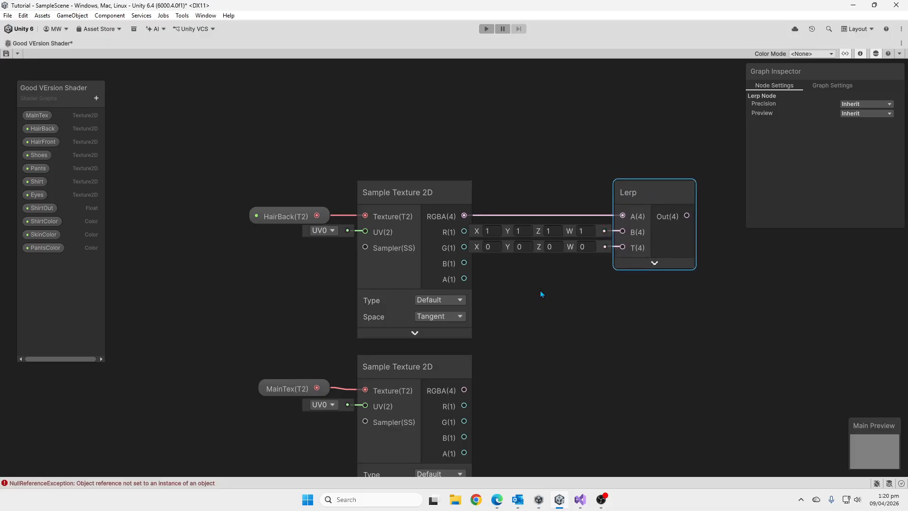
pyautogui.moveTo(594, 292); pyautogui.dragTo(606, 261, button='middle')
pyautogui.scroll(-3, 606, 260)
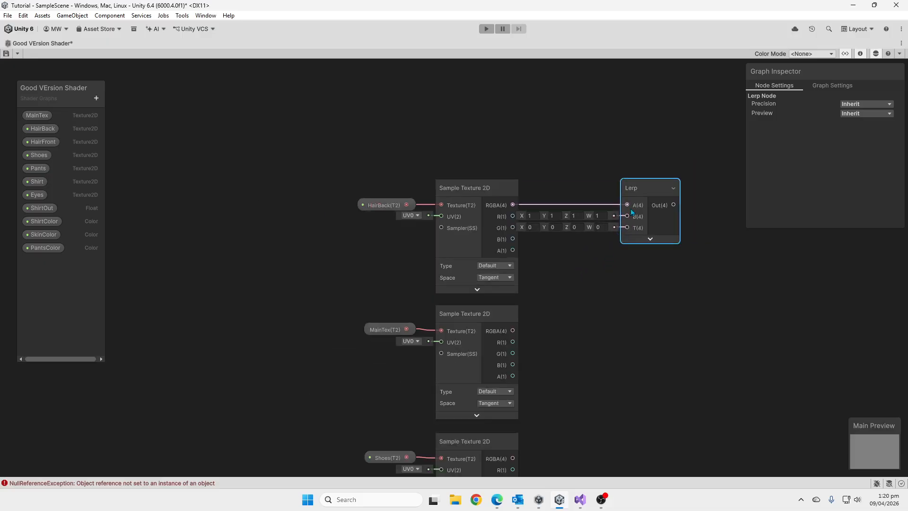
pyautogui.moveTo(648, 189); pyautogui.dragTo(688, 185)
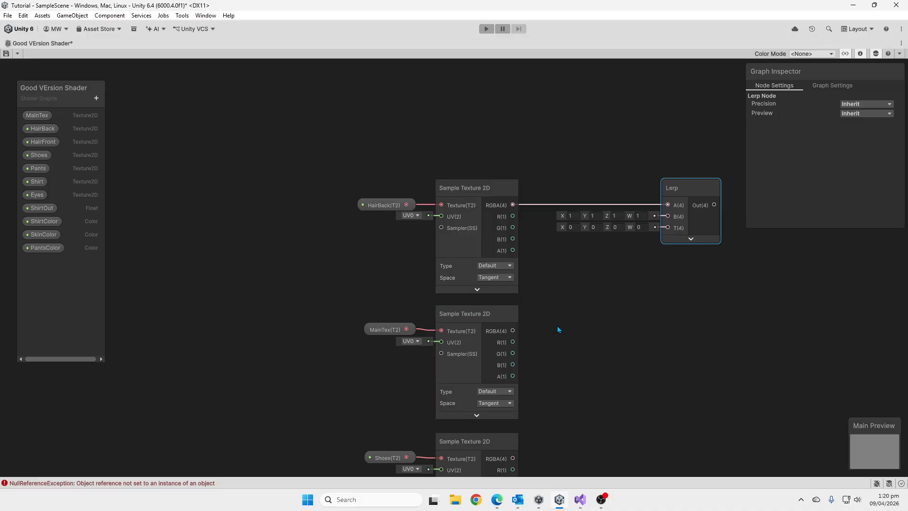
# Add a SkinColor property node beside MainTex's sampler and a Multiply node with its preview collapsed, connecting SkinColor to Multiply's B input.
pyautogui.click(48, 234)
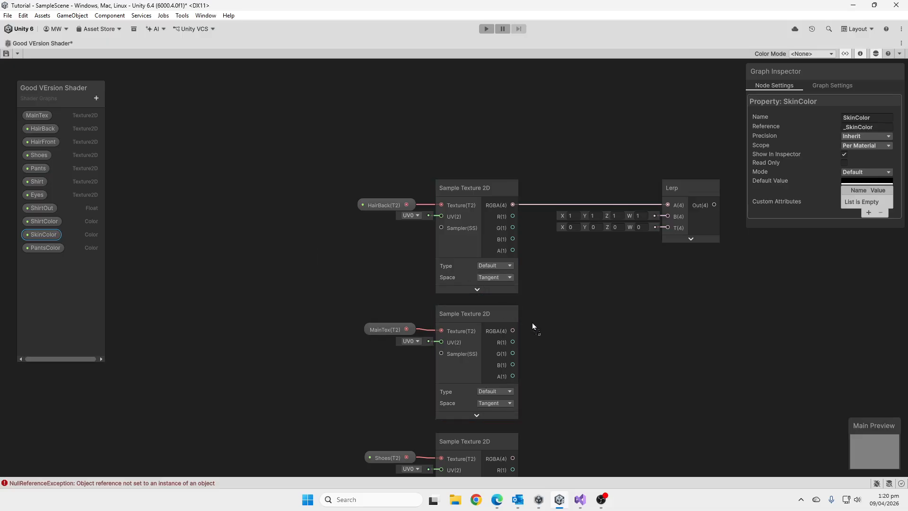
pyautogui.moveTo(535, 344); pyautogui.dragTo(596, 331)
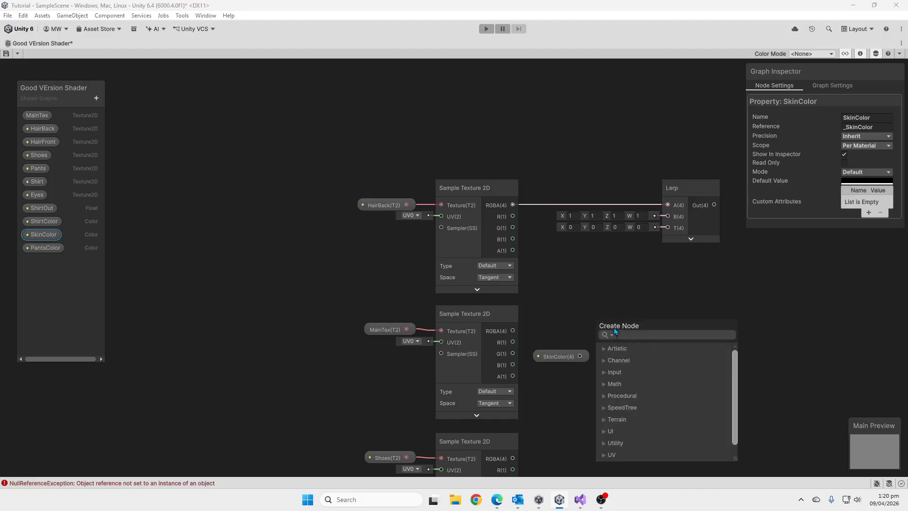
pyautogui.write('mul')
pyautogui.press('Return')
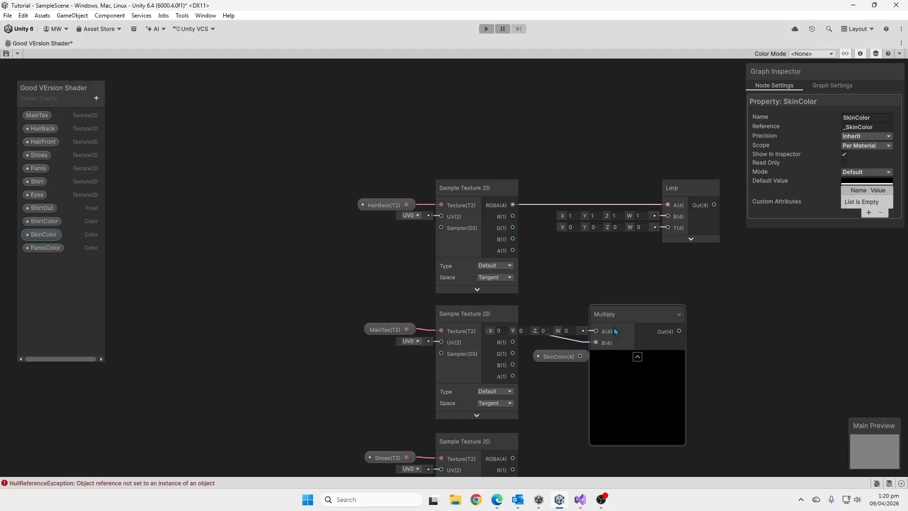
pyautogui.click(638, 358)
pyautogui.moveTo(581, 356); pyautogui.dragTo(596, 342)
pyautogui.click(511, 315)
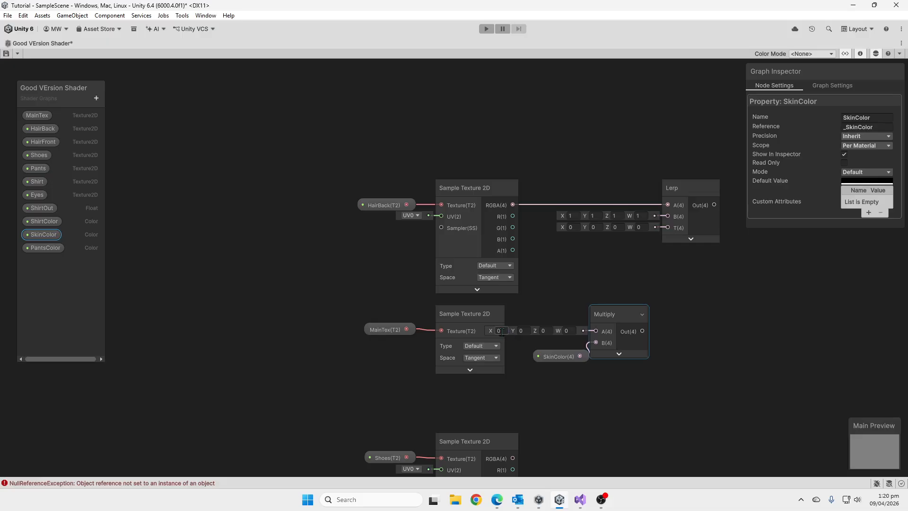
pyautogui.click(481, 316)
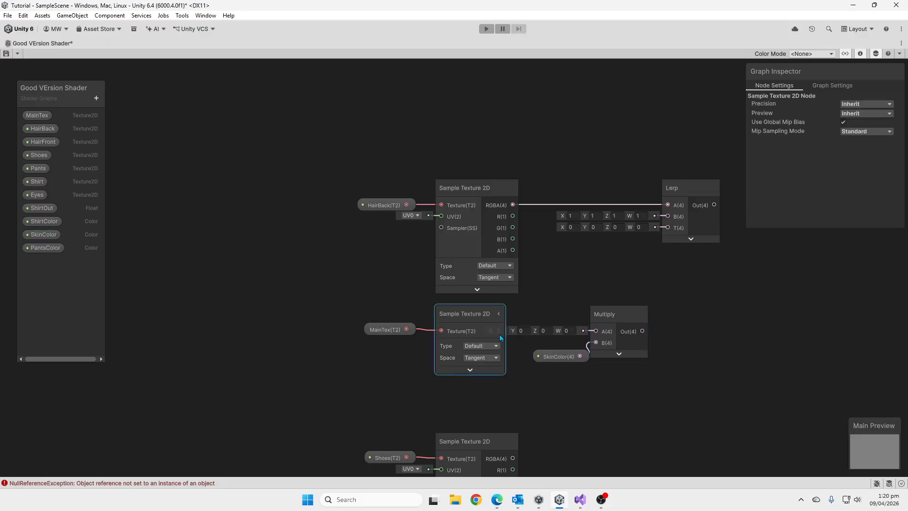
pyautogui.click(497, 314)
# Connect the MainTex sampler's RGBA output to Multiply's A input and space out the SkinColor and Multiply nodes.
pyautogui.moveTo(513, 331); pyautogui.dragTo(566, 351)
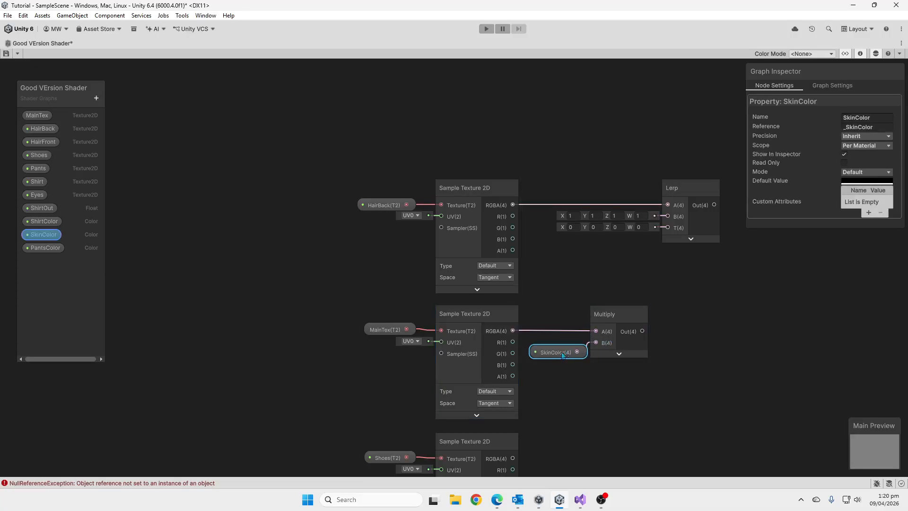
pyautogui.moveTo(617, 318); pyautogui.dragTo(627, 318)
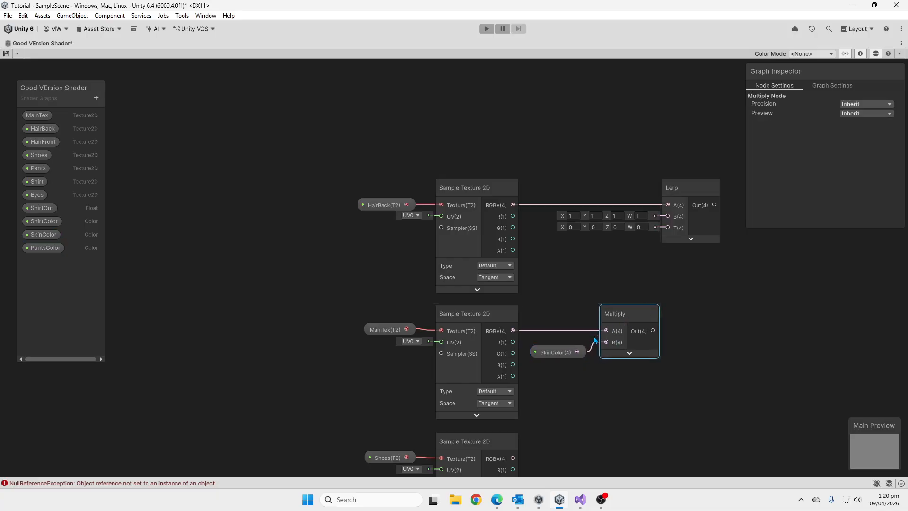
pyautogui.moveTo(633, 327); pyautogui.dragTo(566, 329, button='middle')
# Connect Multiply's output to the Lerp's B input and MainTex's alpha to T, placing the Lerp slightly below and beyond Multiply.
pyautogui.moveTo(586, 329); pyautogui.dragTo(688, 333)
pyautogui.click(565, 314)
pyautogui.moveTo(444, 375); pyautogui.dragTo(669, 371)
pyautogui.moveTo(699, 330); pyautogui.dragTo(699, 335)
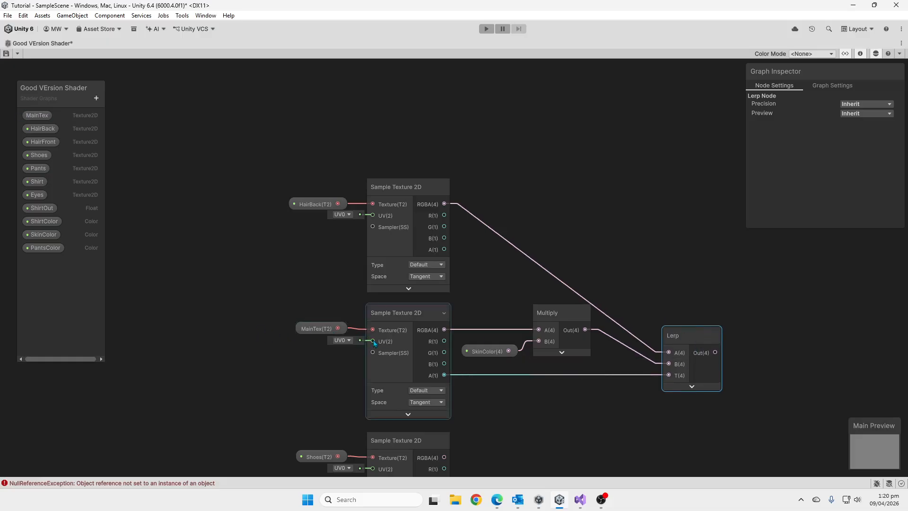
pyautogui.moveTo(316, 328); pyautogui.dragTo(310, 334)
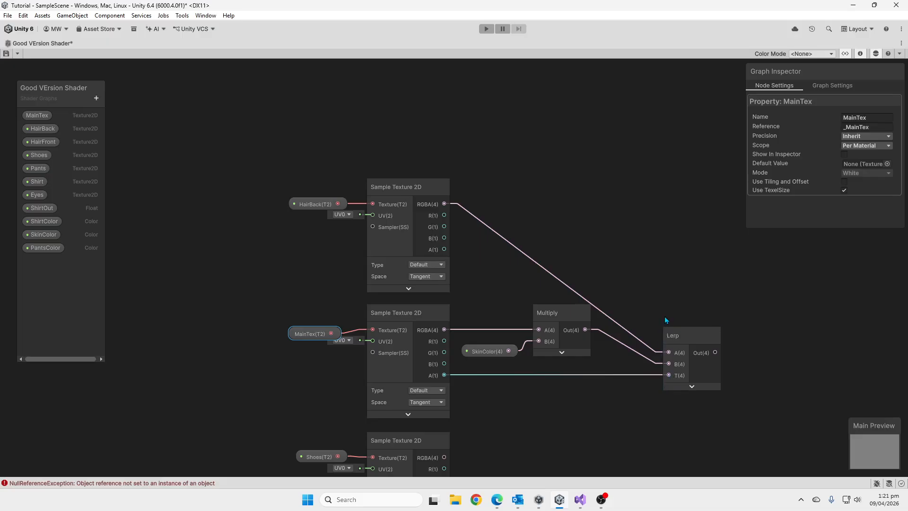
# Create a second Lerp node with the Shoes sampler's RGBA output feeding its B input, placed below and beyond the first Lerp.
pyautogui.moveTo(667, 319); pyautogui.dragTo(574, 270, button='middle')
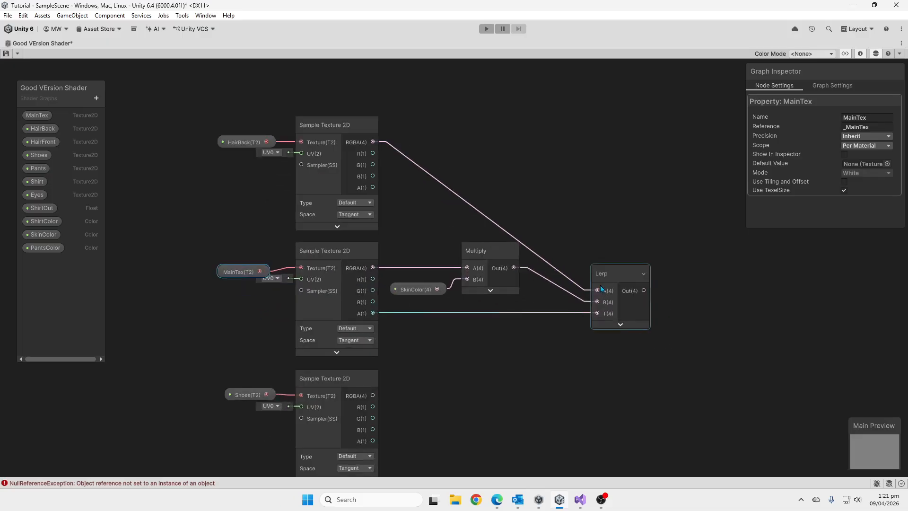
pyautogui.moveTo(606, 381); pyautogui.dragTo(543, 355, button='middle')
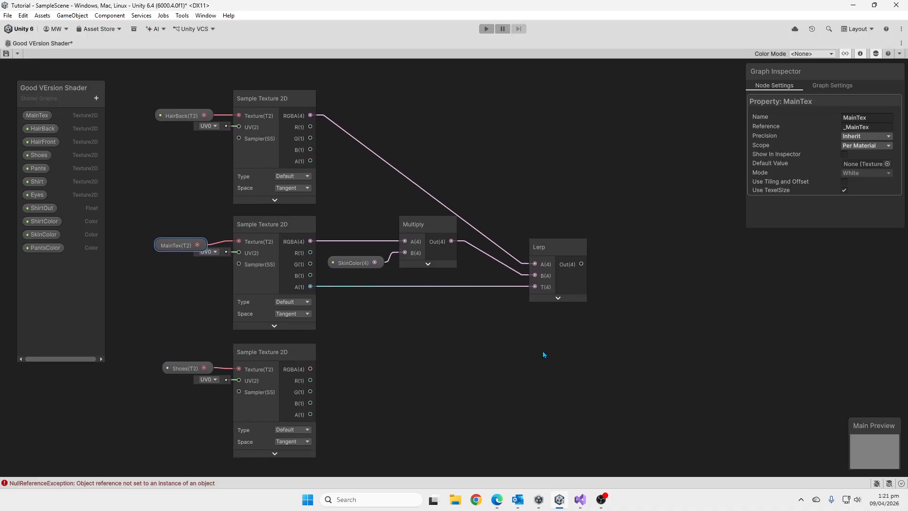
pyautogui.rightClick(392, 360)
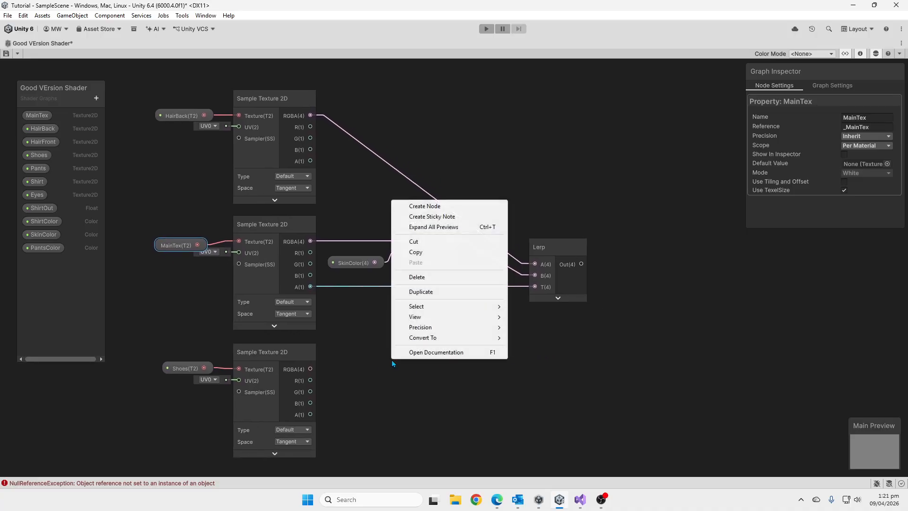
pyautogui.moveTo(310, 369); pyautogui.dragTo(544, 370)
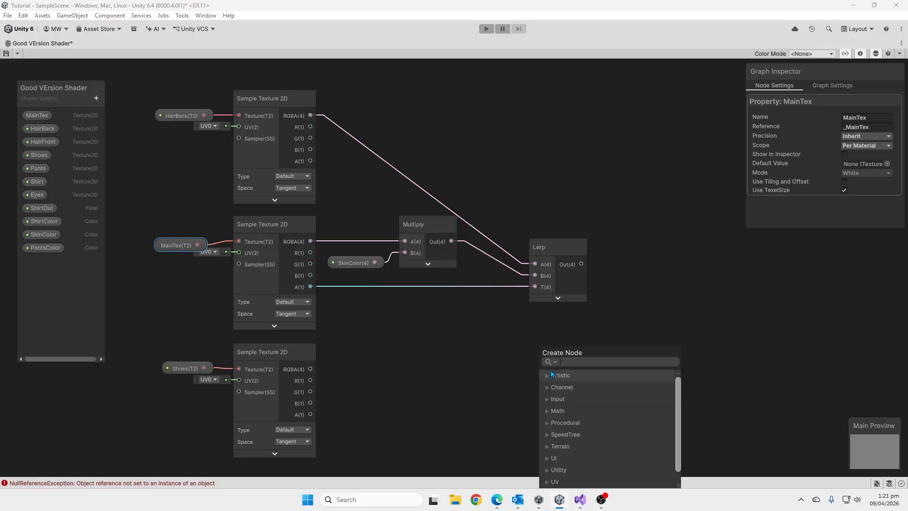
pyautogui.write('lerp')
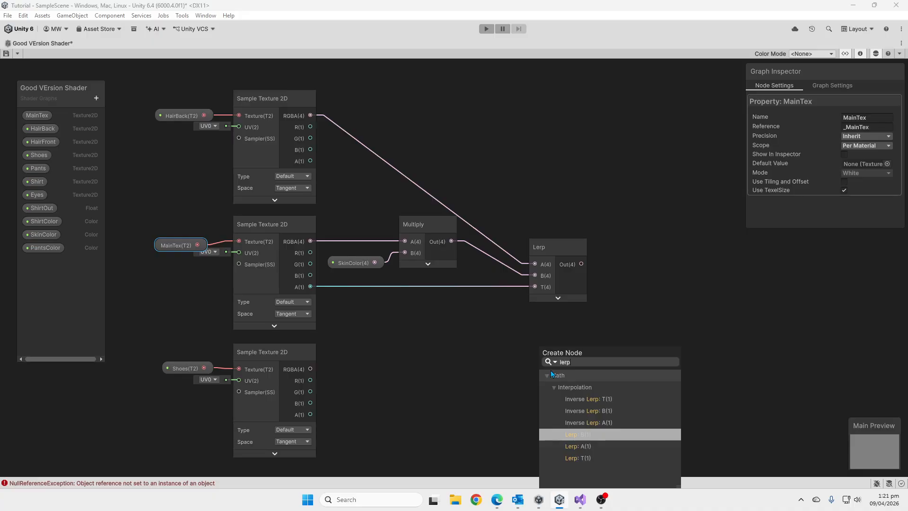
pyautogui.press('Return')
pyautogui.moveTo(587, 347); pyautogui.dragTo(655, 342)
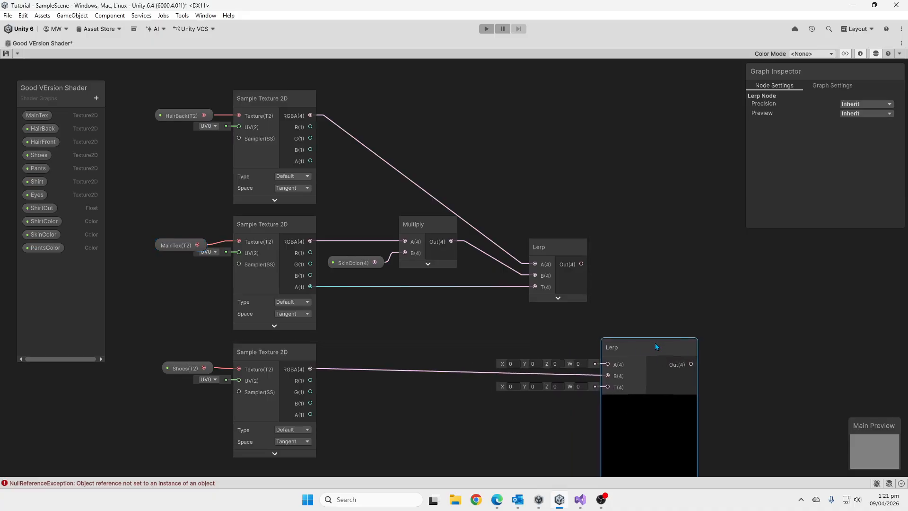
# Connect the first Lerp's output to the Shoes Lerp's A input and the Shoes alpha to T, and collapse its preview.
pyautogui.moveTo(582, 264); pyautogui.dragTo(608, 363)
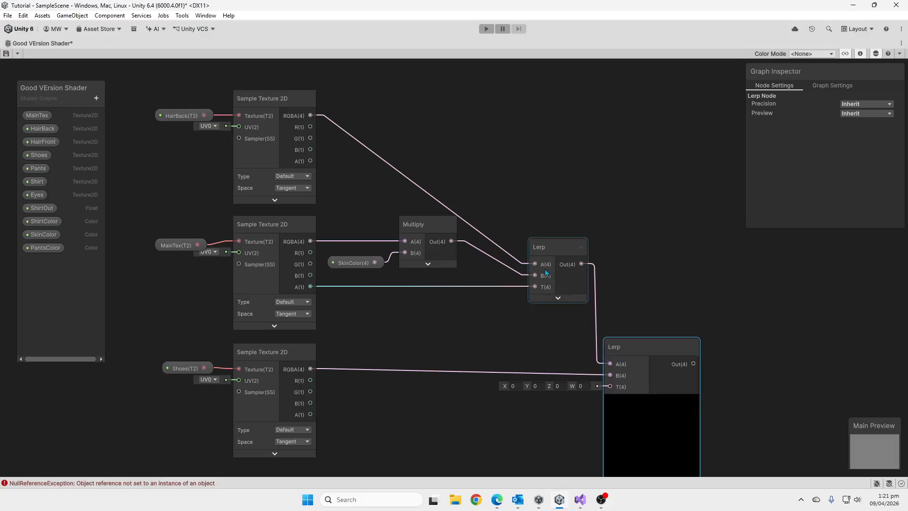
pyautogui.moveTo(658, 297); pyautogui.dragTo(657, 257, button='middle')
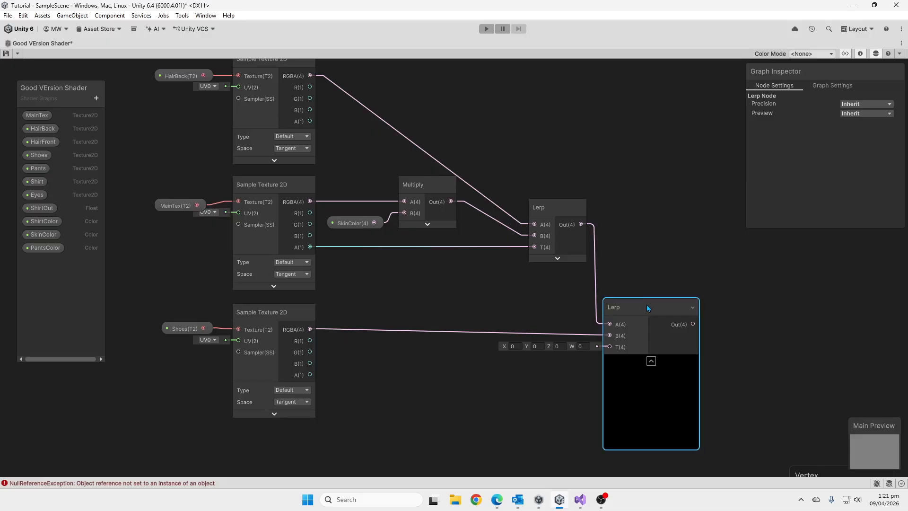
pyautogui.moveTo(646, 305); pyautogui.dragTo(647, 301)
pyautogui.moveTo(309, 374); pyautogui.dragTo(610, 342)
pyautogui.click(652, 356)
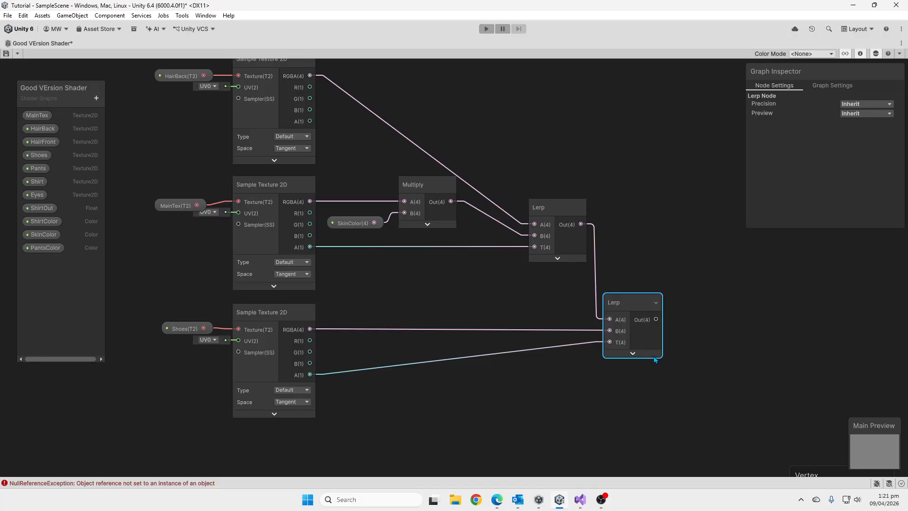
# Move the Vertex and Fragment blocks together farther away from the Lerp nodes to free up space in the graph.
pyautogui.moveTo(518, 339); pyautogui.dragTo(513, 337, button='middle')
pyautogui.scroll(-4, 494, 338)
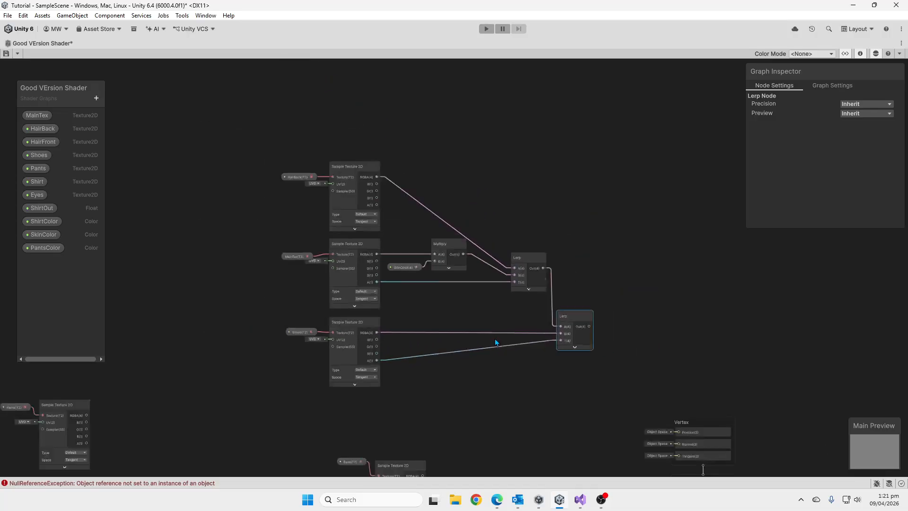
pyautogui.moveTo(592, 389); pyautogui.dragTo(529, 268, button='middle')
pyautogui.moveTo(529, 270); pyautogui.dragTo(649, 376)
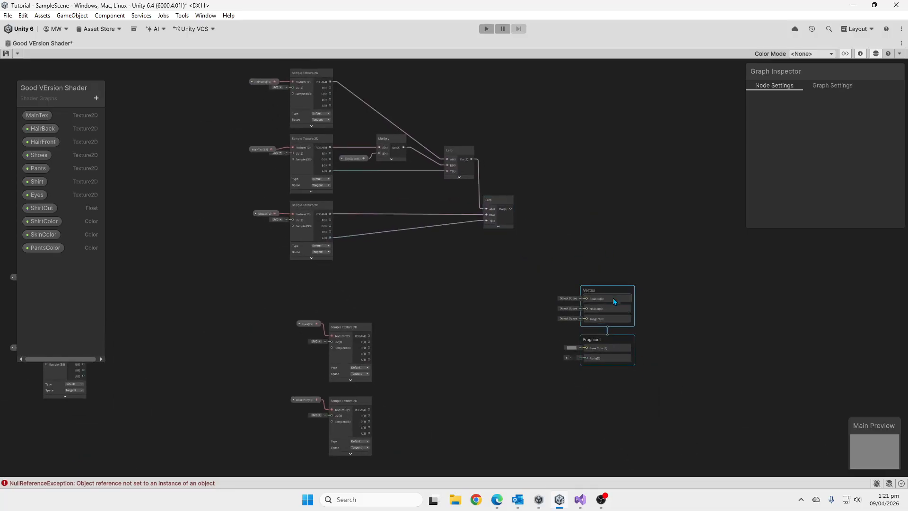
pyautogui.moveTo(617, 291); pyautogui.dragTo(759, 294)
# Move the Eyes and HairFront property nodes with their samplers together to the far side, beyond the Shoes Lerp.
pyautogui.moveTo(389, 311); pyautogui.dragTo(562, 305, button='middle')
pyautogui.moveTo(513, 314); pyautogui.dragTo(610, 438)
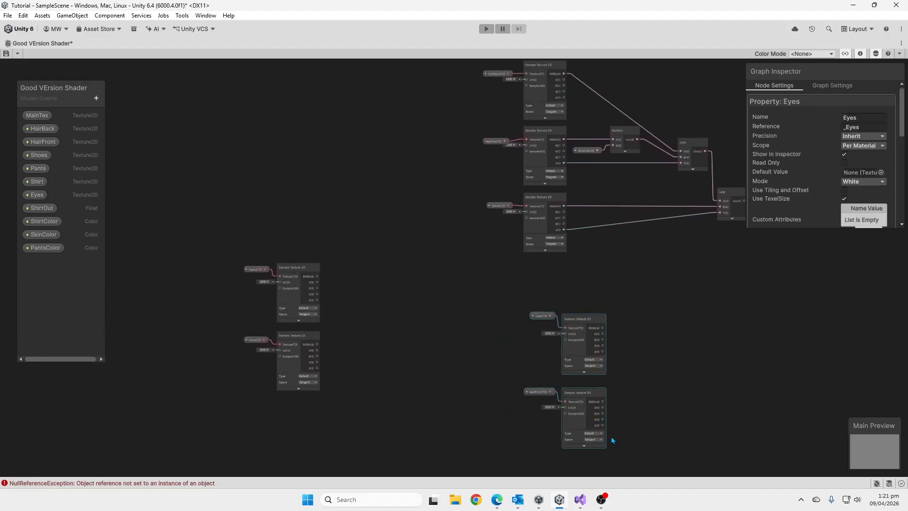
pyautogui.moveTo(579, 321); pyautogui.dragTo(739, 338)
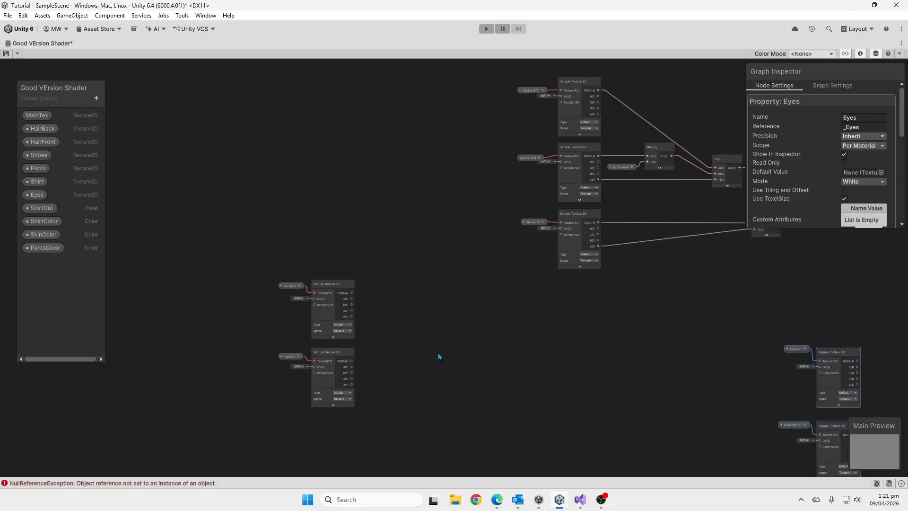
pyautogui.scroll(5, 284, 315)
pyautogui.scroll(-5, 237, 235)
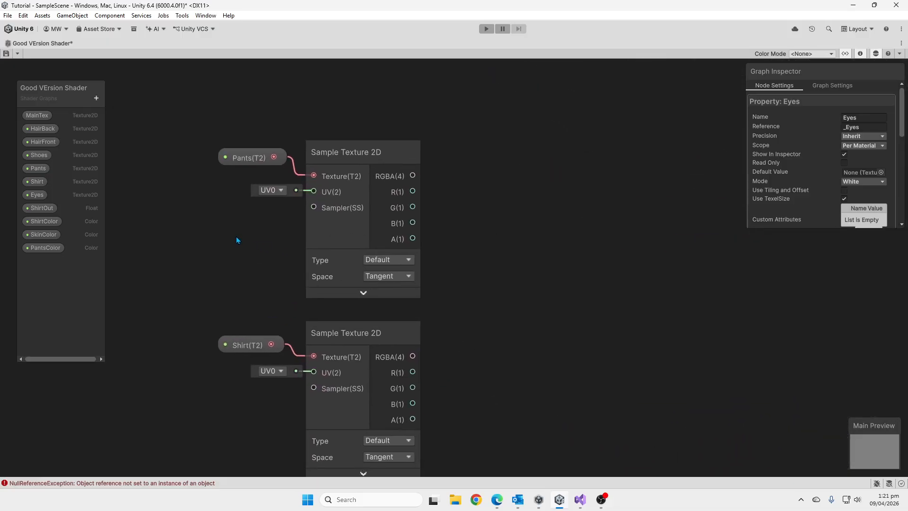
pyautogui.click(346, 186)
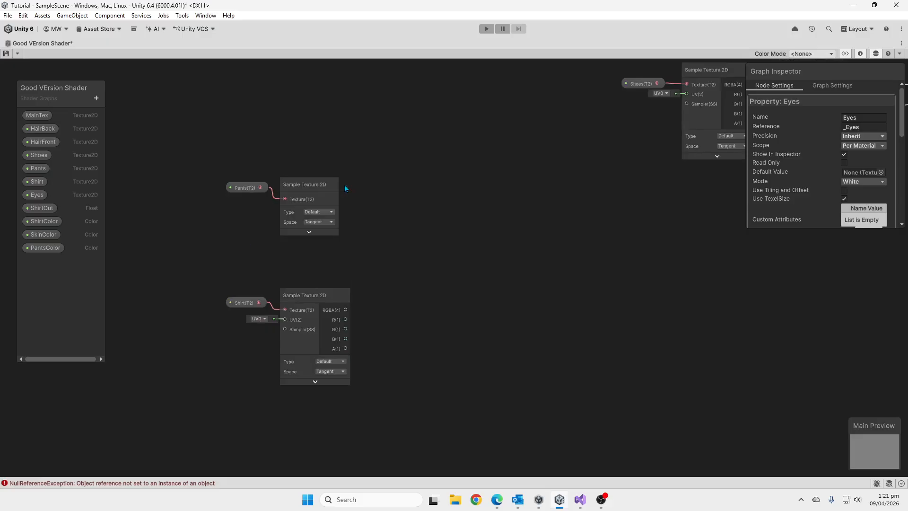
pyautogui.click(333, 186)
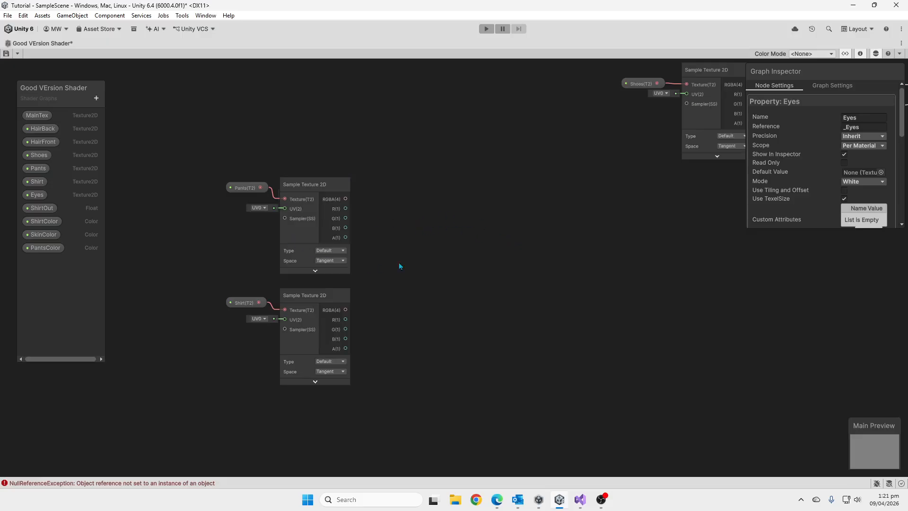
# Create a Lerp node with Pants' sampler RGBA in A and Shirt's sampler RGBA in B, aligned with the Pants sampler, preview collapsed.
pyautogui.moveTo(408, 256); pyautogui.dragTo(419, 254, button='middle')
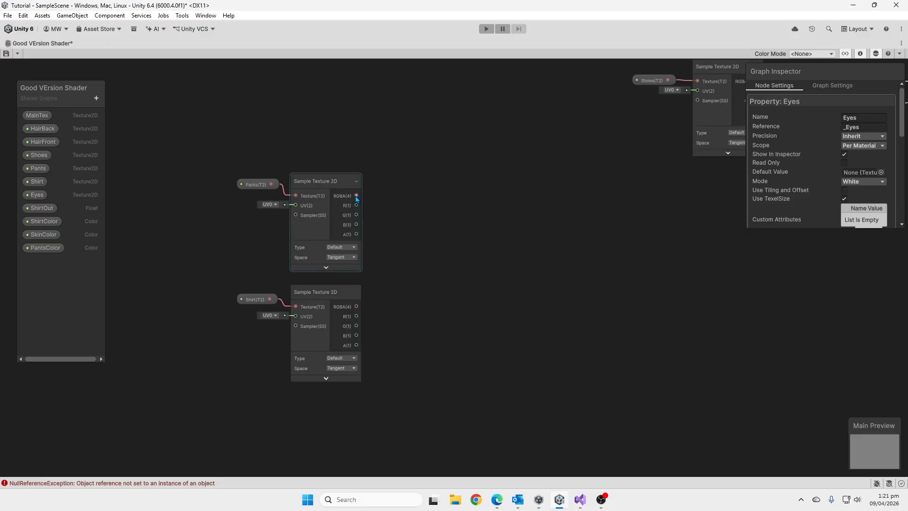
pyautogui.moveTo(356, 196); pyautogui.dragTo(398, 195)
pyautogui.write('lerp')
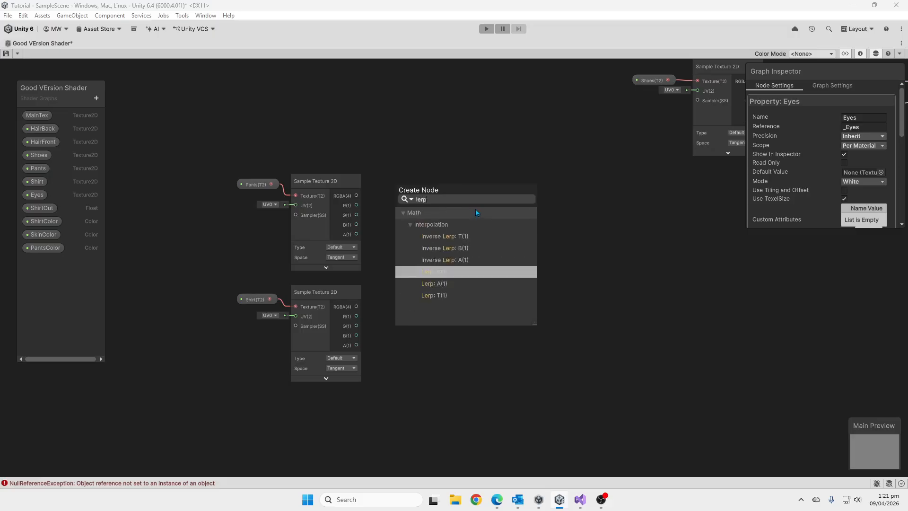
pyautogui.press('Down')
pyautogui.press('Return')
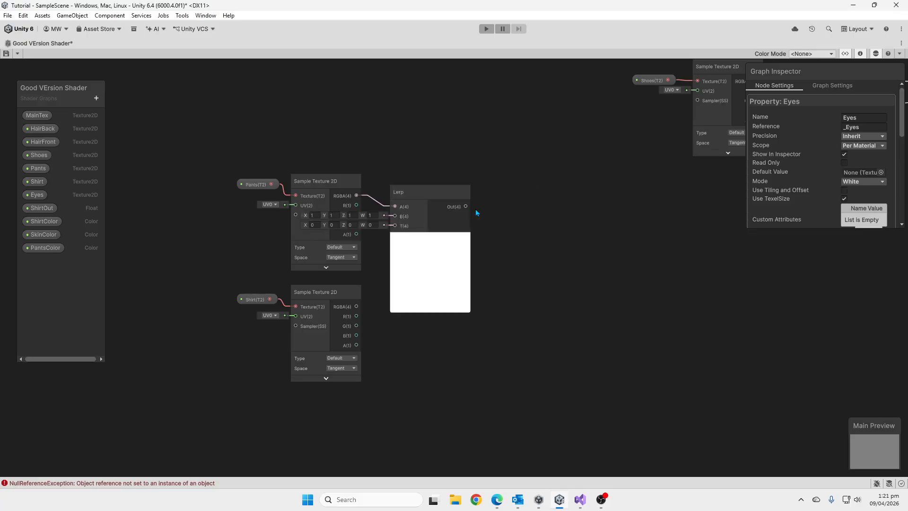
pyautogui.moveTo(423, 192); pyautogui.dragTo(535, 184)
pyautogui.click(462, 239)
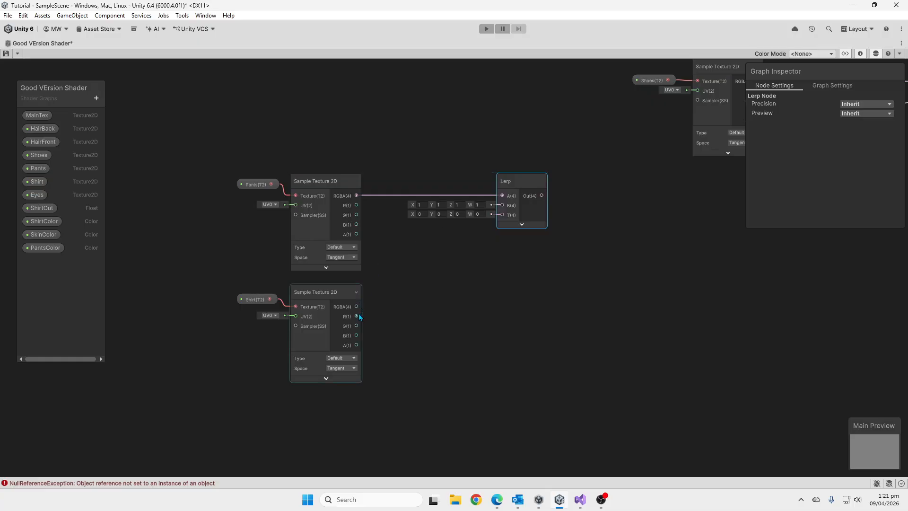
pyautogui.moveTo(356, 306); pyautogui.dragTo(502, 205)
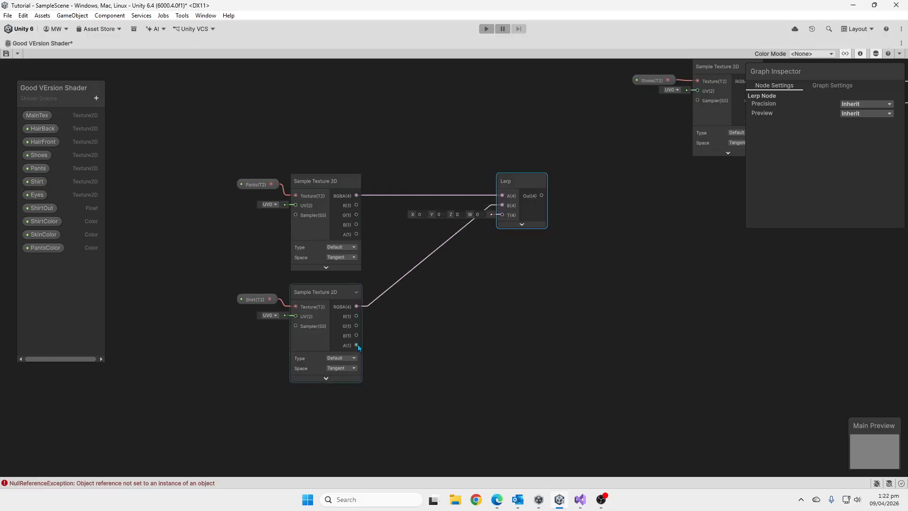
# Connect Shirt's alpha to the Lerp's T and create a second, collapsed Lerp with Shirt RGBA in A, Pants RGBA in B and Pants alpha in T.
pyautogui.moveTo(357, 346); pyautogui.dragTo(502, 215)
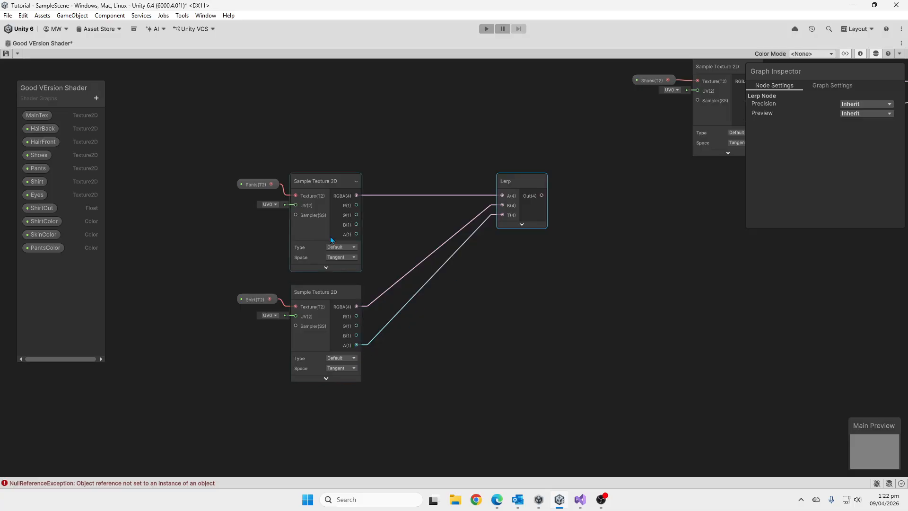
pyautogui.moveTo(356, 197); pyautogui.dragTo(497, 314)
pyautogui.write('ler')
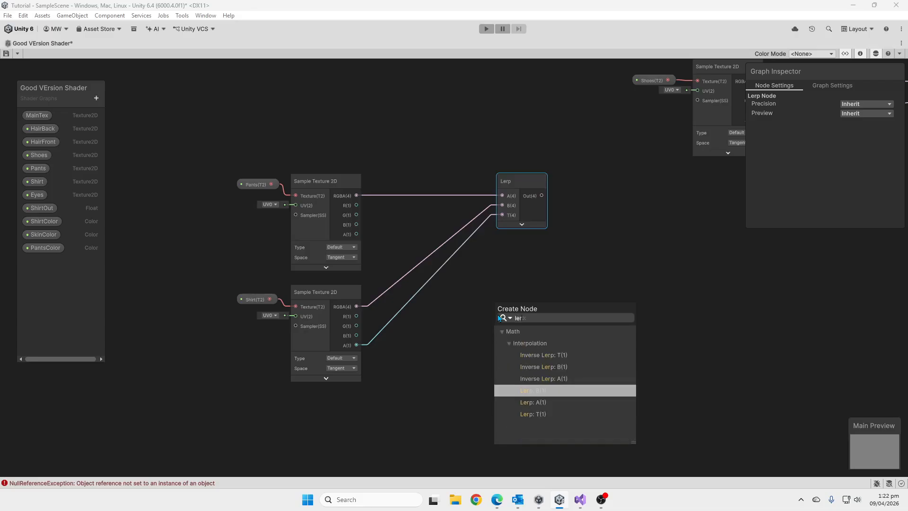
pyautogui.press('Return')
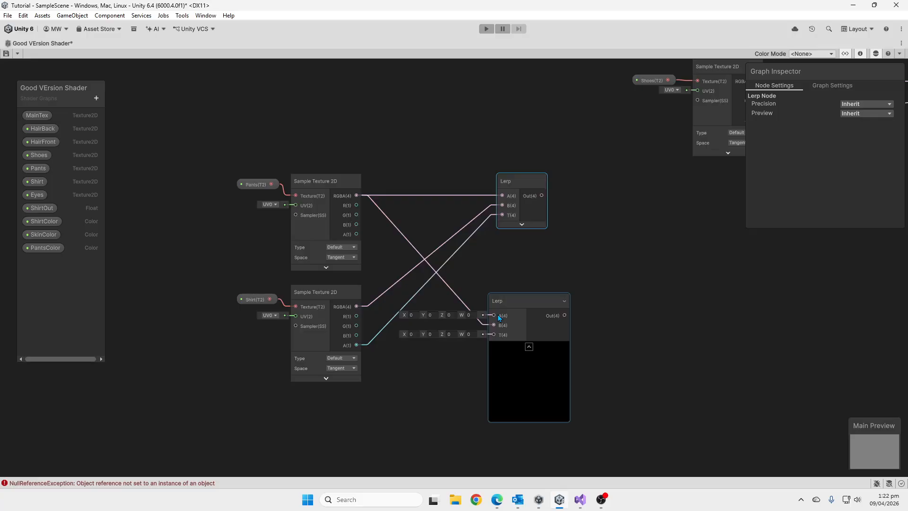
pyautogui.click(528, 347)
pyautogui.moveTo(515, 302); pyautogui.dragTo(528, 294)
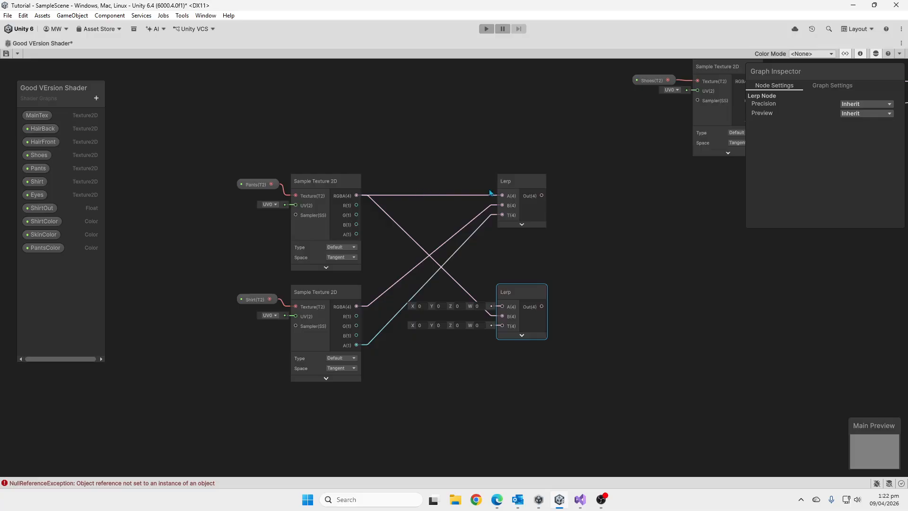
pyautogui.moveTo(356, 306); pyautogui.dragTo(502, 306)
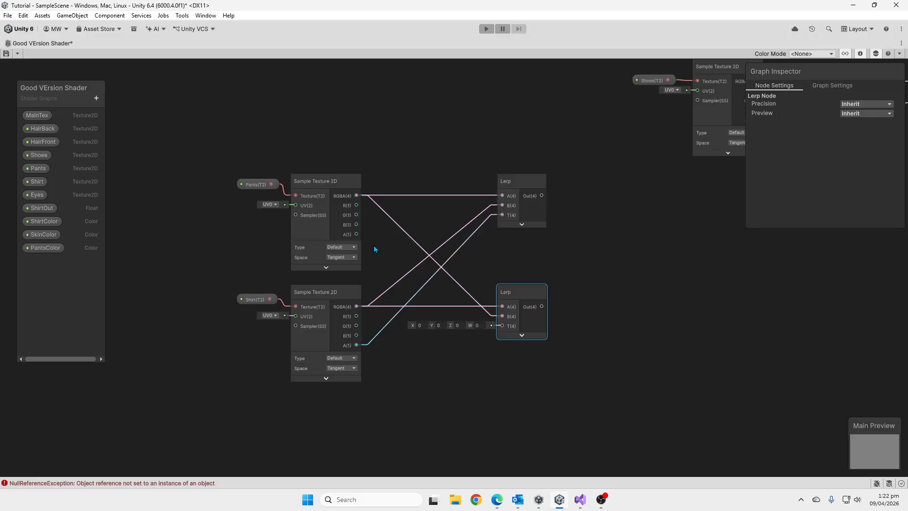
pyautogui.moveTo(356, 233); pyautogui.dragTo(502, 330)
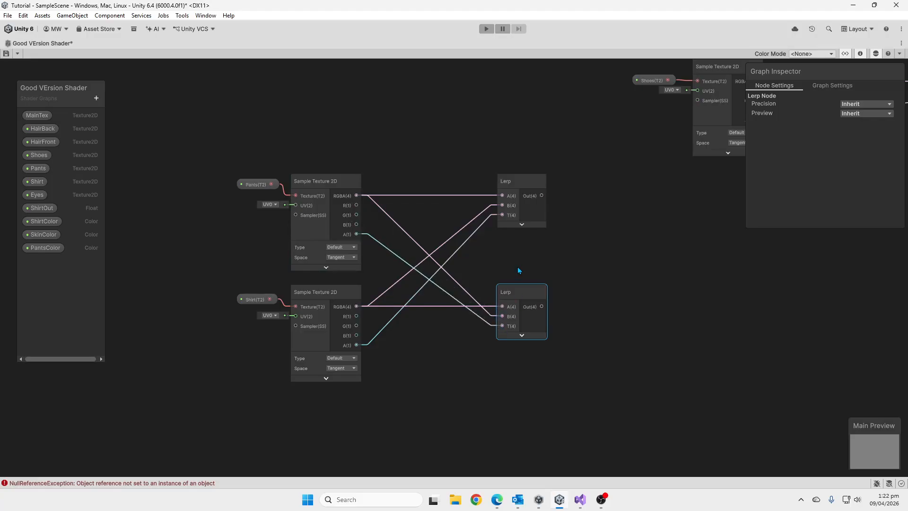
# Create a third Lerp node with the upper Pants/Shirt Lerp's output in A and the lower one's output in B.
pyautogui.moveTo(541, 195); pyautogui.dragTo(607, 198)
pyautogui.write('lerp')
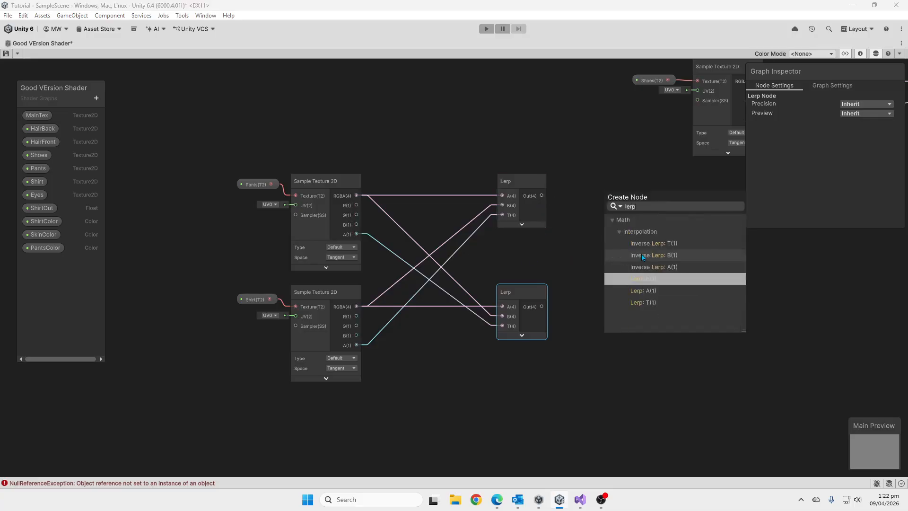
pyautogui.click(646, 282)
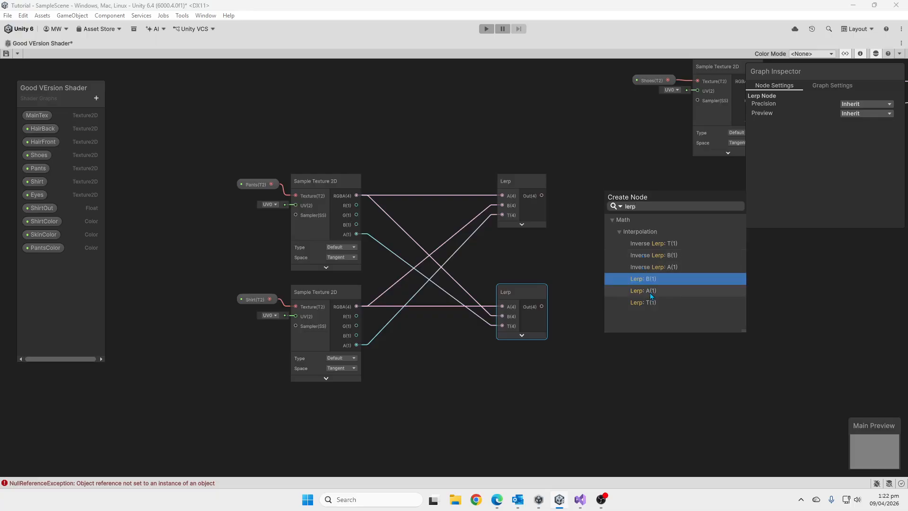
pyautogui.doubleClick(662, 290)
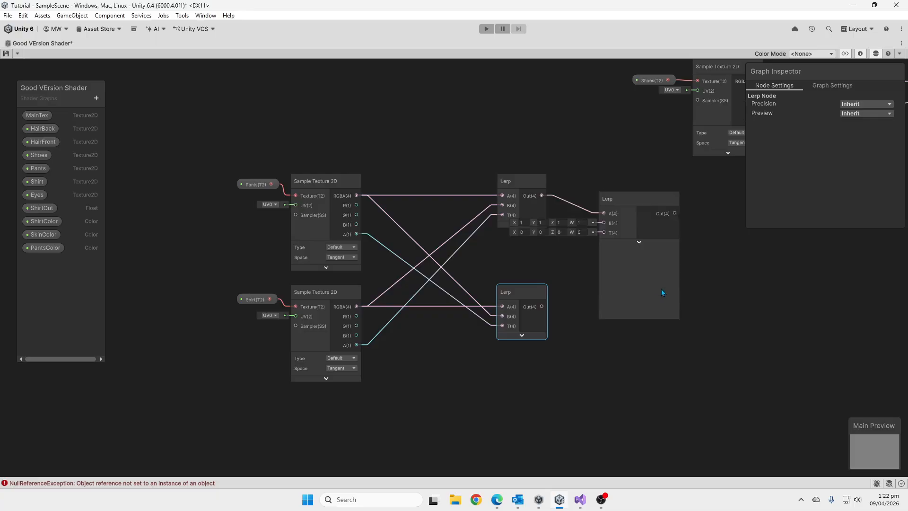
pyautogui.moveTo(542, 306); pyautogui.dragTo(653, 214)
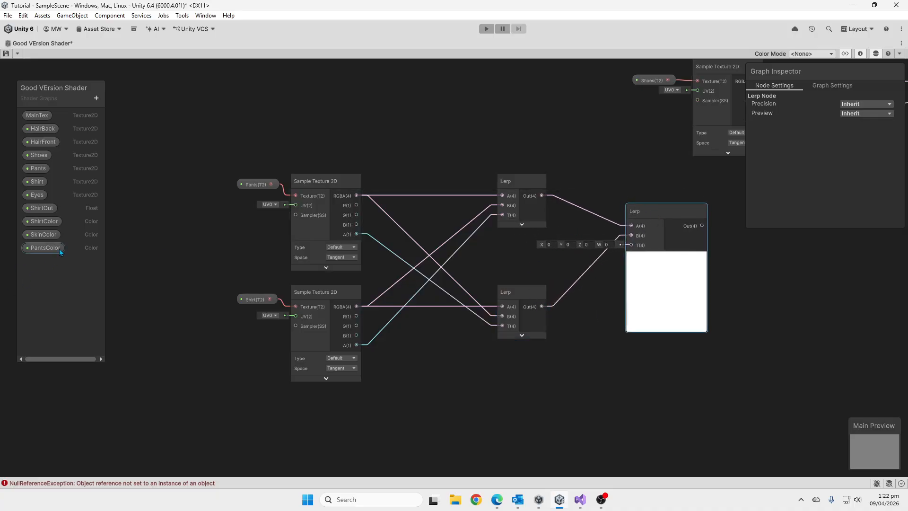
# Add the ShirtOut property to the graph, connect it to the third Lerp's T input and place it beneath the wires.
pyautogui.click(42, 208)
pyautogui.moveTo(597, 303); pyautogui.dragTo(630, 245)
pyautogui.moveTo(608, 313); pyautogui.dragTo(583, 320)
# Create a Lerp node with the Shoes Lerp's output in A and the ShirtOut-driven Lerp's output in B.
pyautogui.moveTo(704, 311); pyautogui.dragTo(527, 295, button='middle')
pyautogui.scroll(-3, 458, 289)
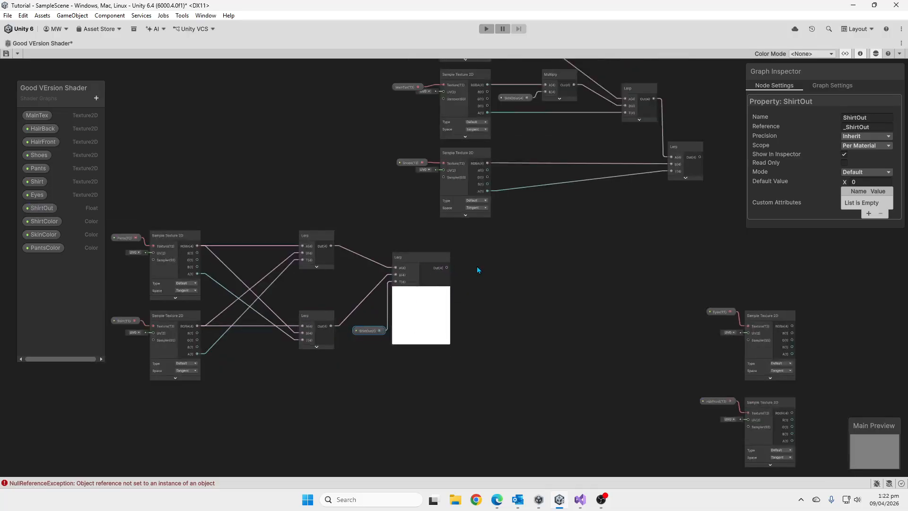
pyautogui.moveTo(476, 267); pyautogui.dragTo(382, 289, button='middle')
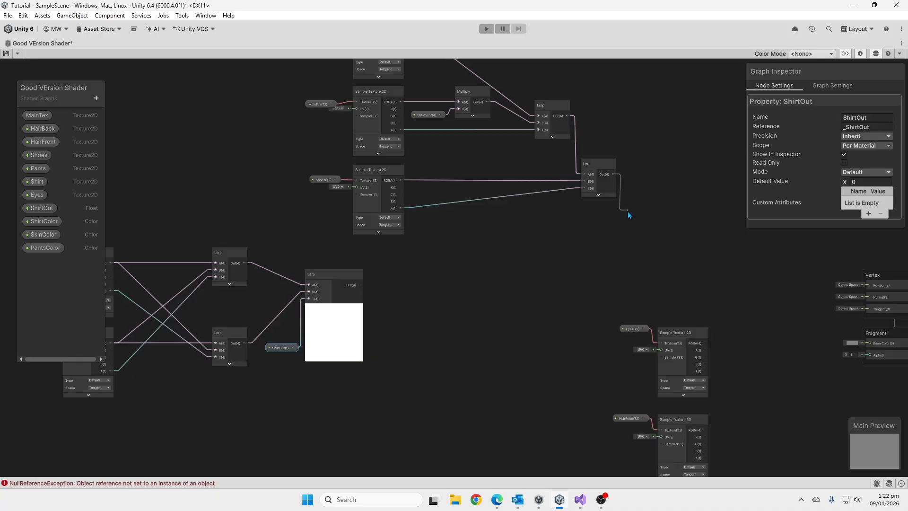
pyautogui.moveTo(628, 211); pyautogui.dragTo(629, 215)
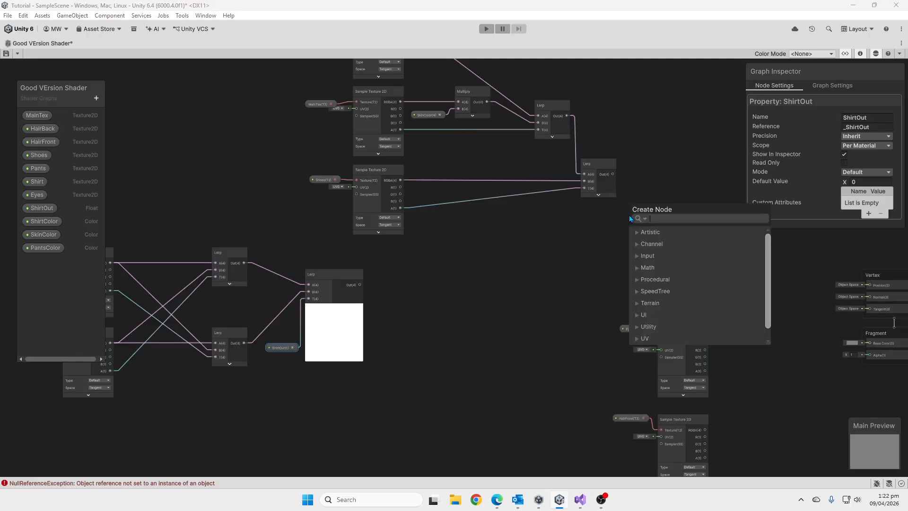
pyautogui.write('lerp')
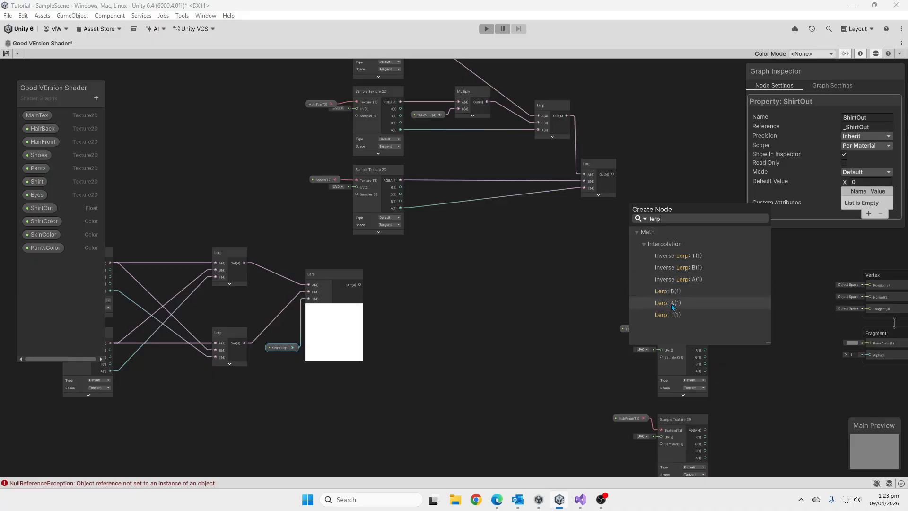
pyautogui.click(671, 303)
pyautogui.moveTo(648, 214); pyautogui.dragTo(651, 212)
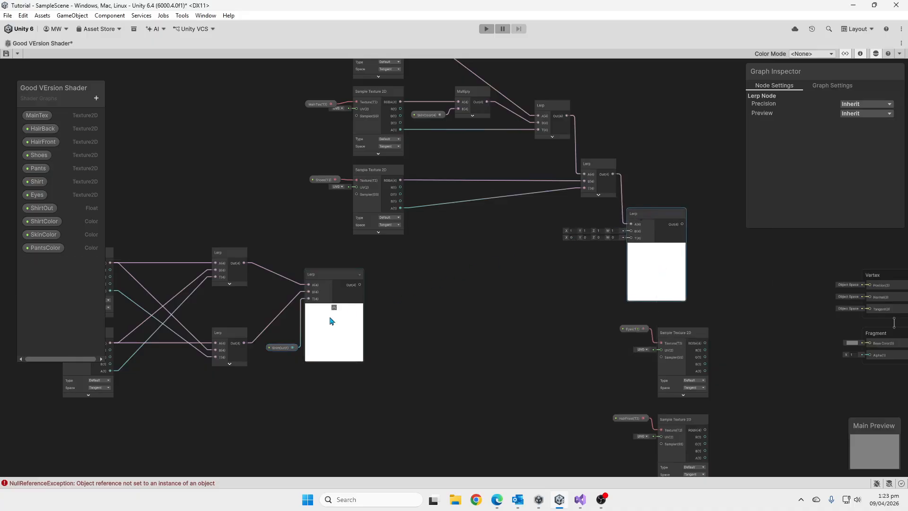
pyautogui.moveTo(359, 285); pyautogui.dragTo(631, 231)
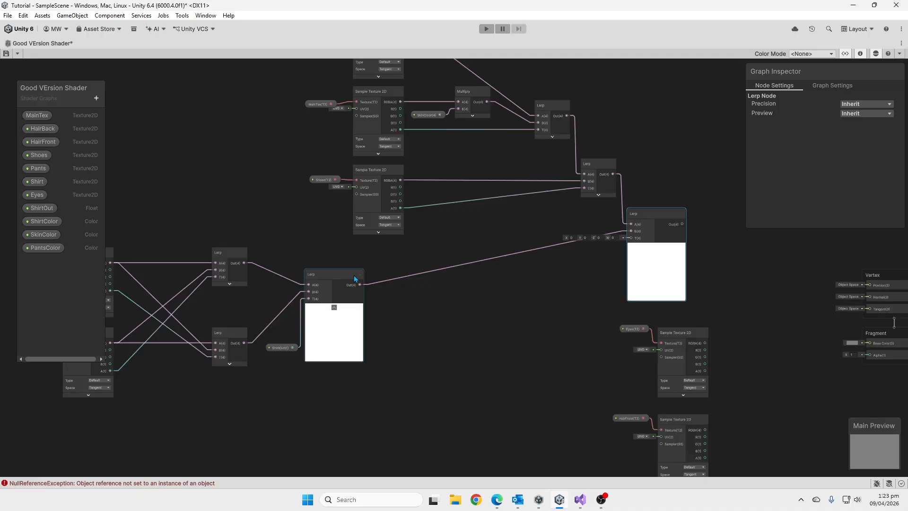
# Split the ShirtOut Lerp's output, connect the Split's A channel to the new Lerp's T and collapse the Split's unused ports.
pyautogui.moveTo(359, 285); pyautogui.dragTo(418, 299)
pyautogui.write('split')
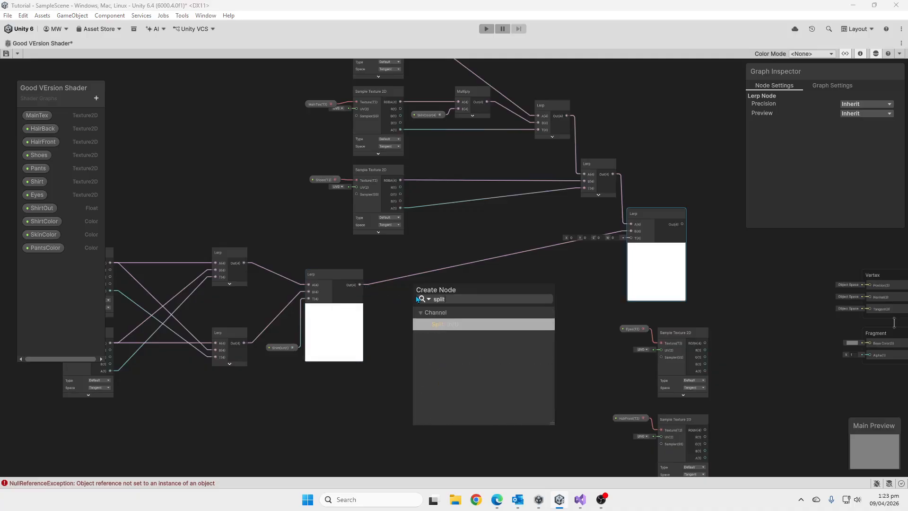
pyautogui.press('Return')
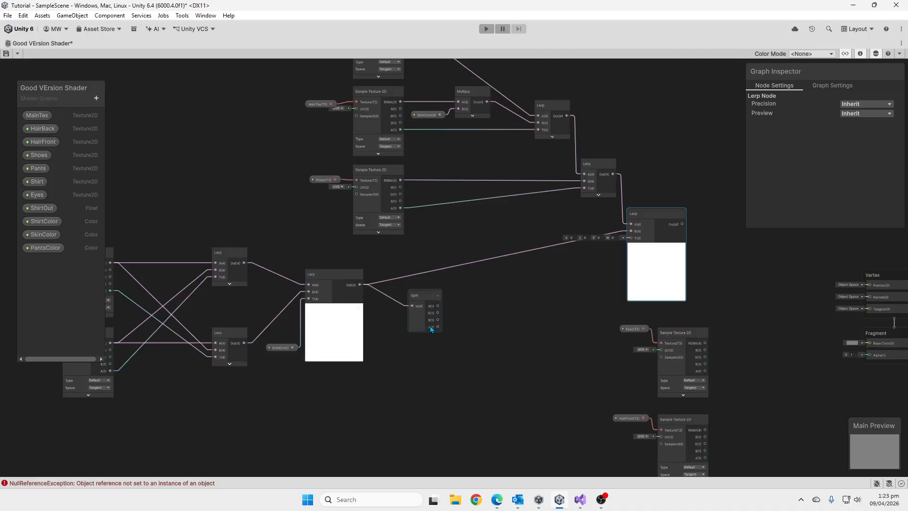
pyautogui.moveTo(438, 326); pyautogui.dragTo(631, 238)
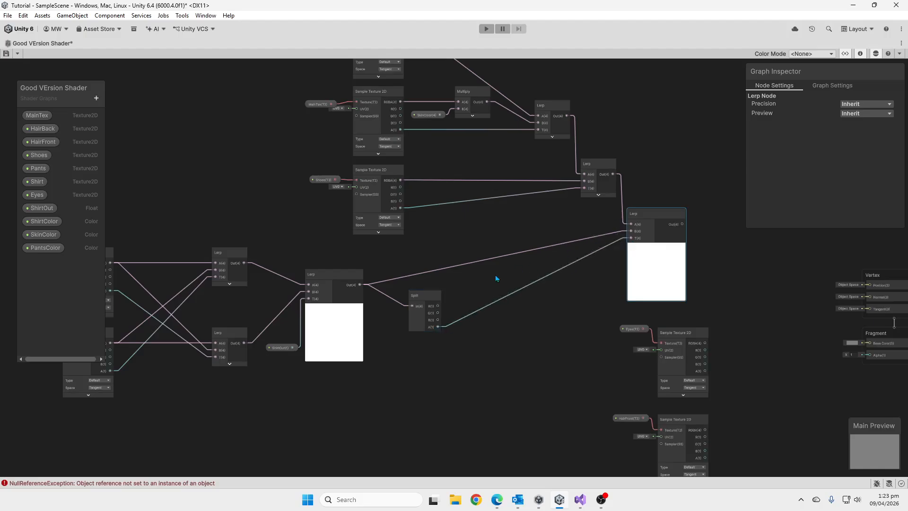
pyautogui.click(437, 296)
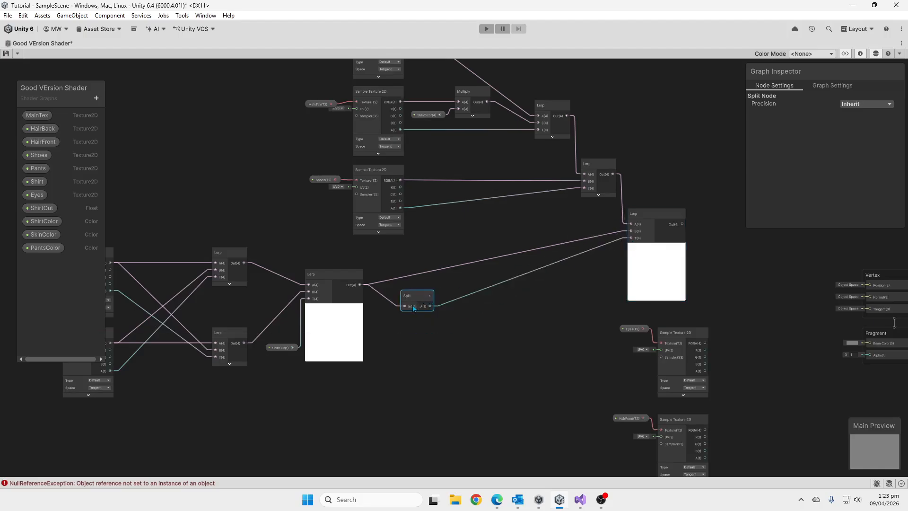
pyautogui.moveTo(415, 294); pyautogui.dragTo(419, 290)
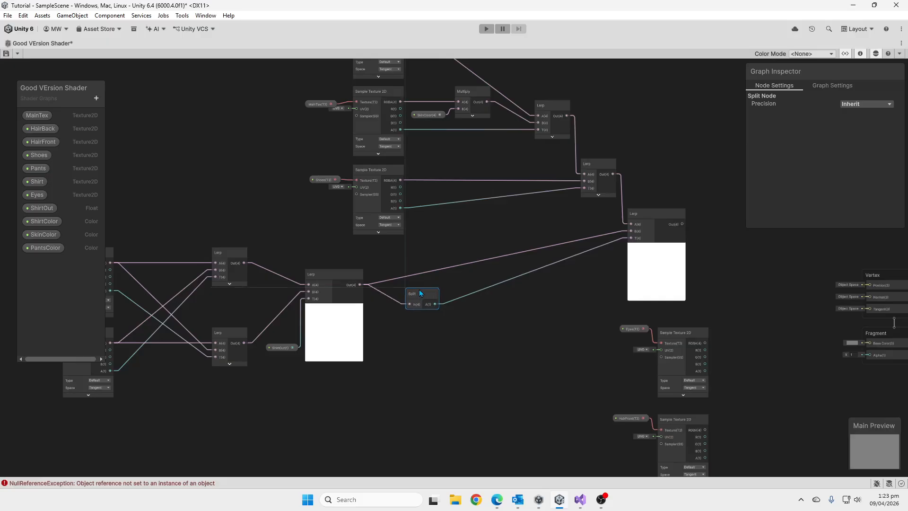
# Collapse the preview of the Lerp node driven by ShirtOut.
pyautogui.click(361, 276)
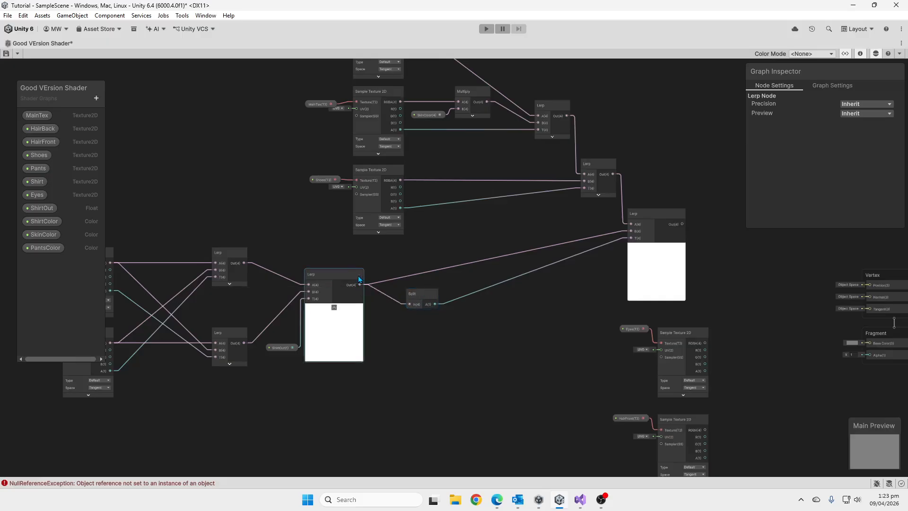
pyautogui.scroll(5, 353, 285)
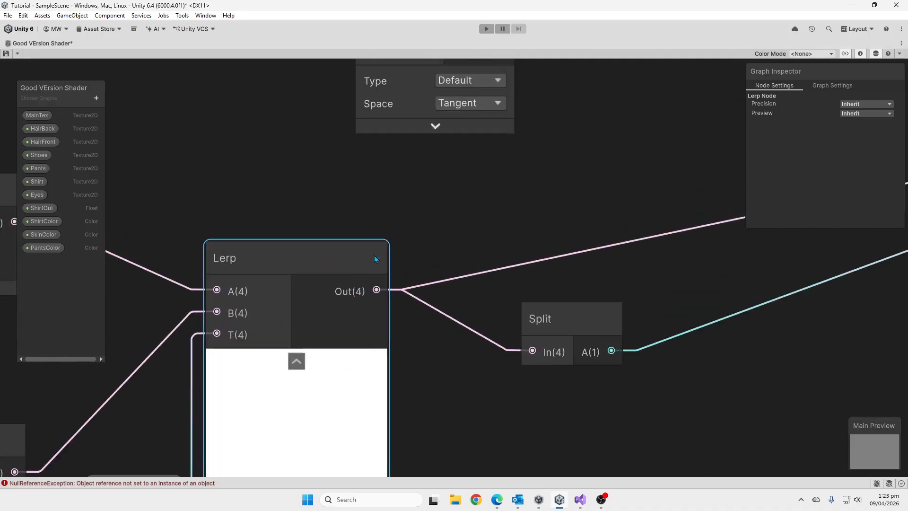
pyautogui.click(296, 360)
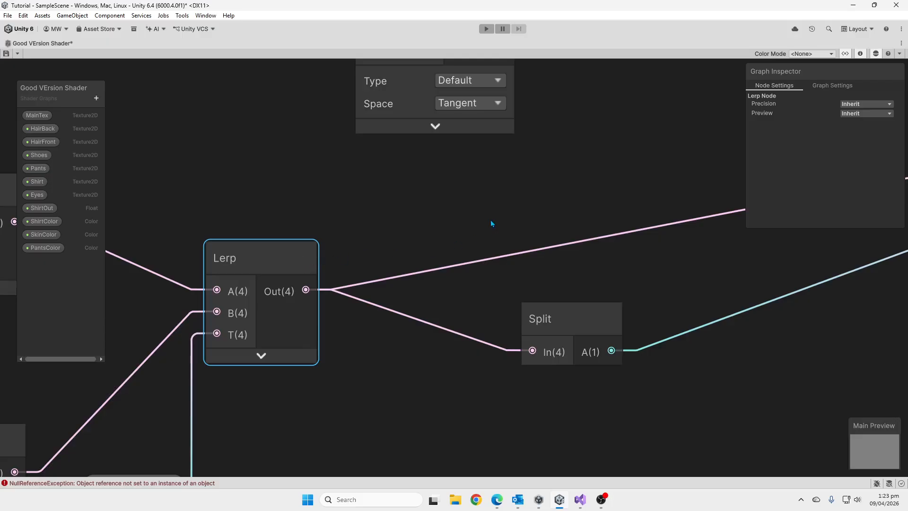
pyautogui.scroll(-5, 491, 223)
pyautogui.click(312, 210)
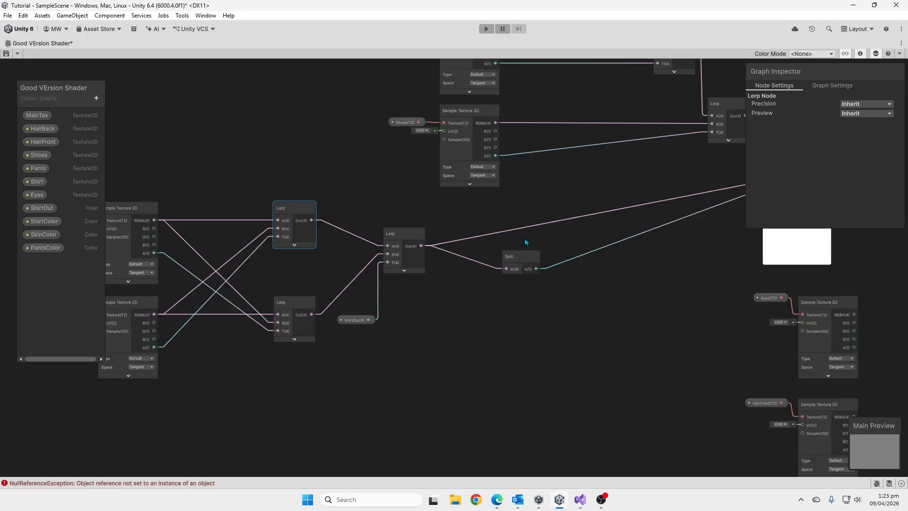
pyautogui.click(517, 257)
# Shift the Eyes property node sideways, closer to the Split node.
pyautogui.moveTo(629, 256); pyautogui.dragTo(431, 270, button='middle')
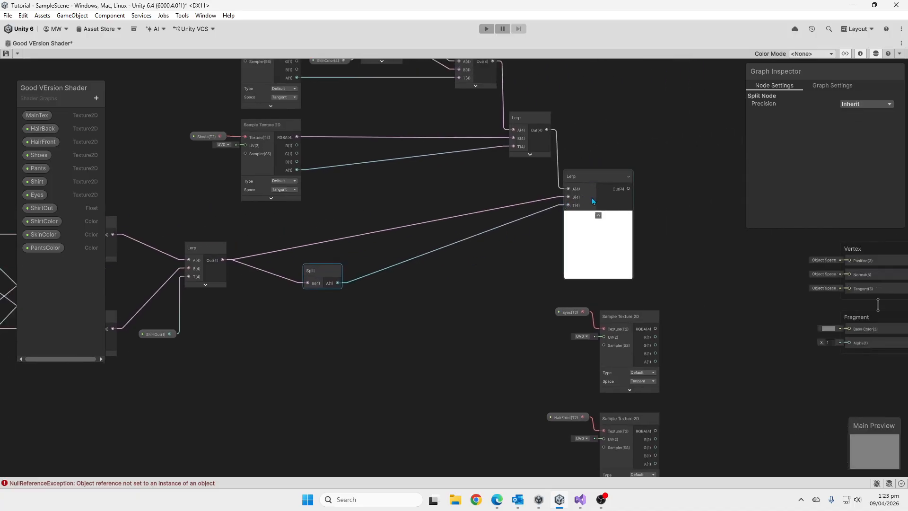
pyautogui.moveTo(607, 271); pyautogui.dragTo(622, 286, button='middle')
pyautogui.moveTo(564, 307); pyautogui.dragTo(556, 333)
pyautogui.moveTo(646, 336); pyautogui.dragTo(585, 337, button='middle')
# Move the Pants and Shirt property nodes with their samplers together farther from the Lerp nodes to make room between them.
pyautogui.moveTo(138, 260); pyautogui.dragTo(604, 245, button='middle')
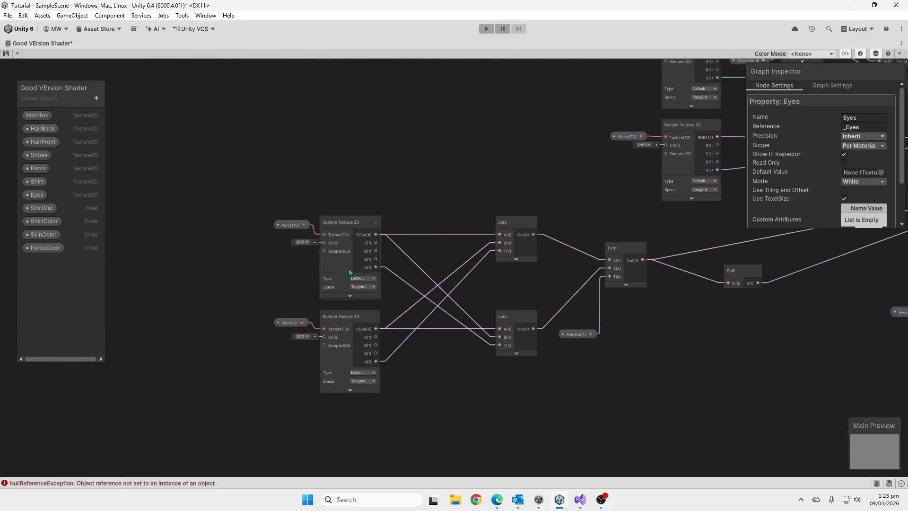
pyautogui.moveTo(327, 269); pyautogui.dragTo(405, 233, button='middle')
pyautogui.moveTo(269, 173); pyautogui.dragTo(439, 397)
pyautogui.moveTo(415, 188); pyautogui.dragTo(292, 186)
pyautogui.click(412, 184)
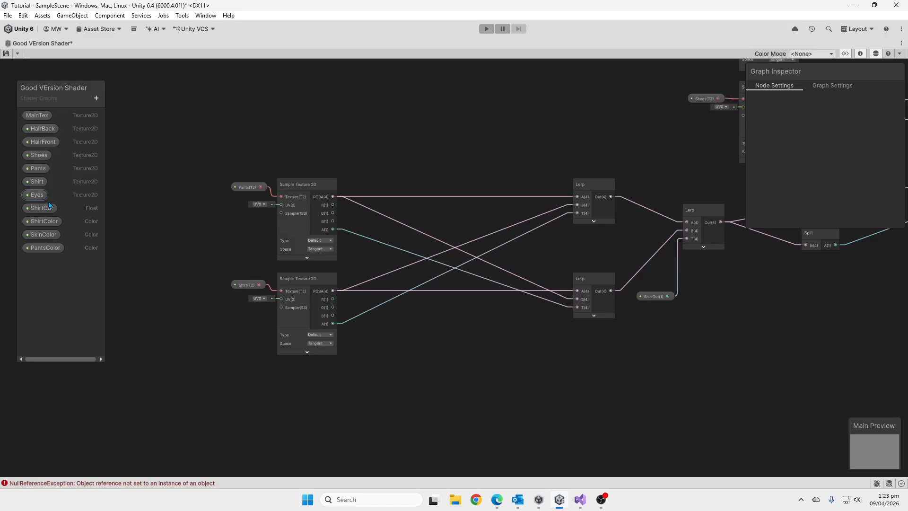
# Add the ShirtColor and PantsColor properties to the graph, each beside its matching texture sampler.
pyautogui.click(50, 226)
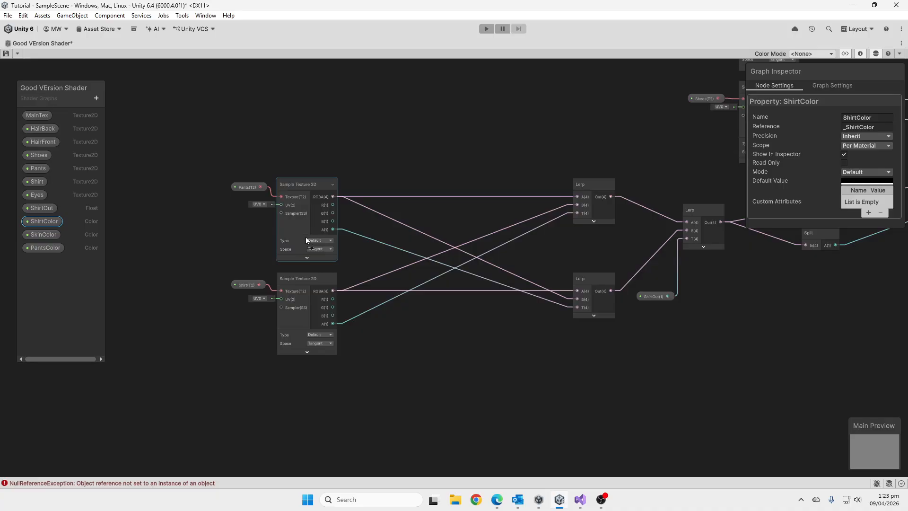
pyautogui.moveTo(305, 238); pyautogui.dragTo(380, 320)
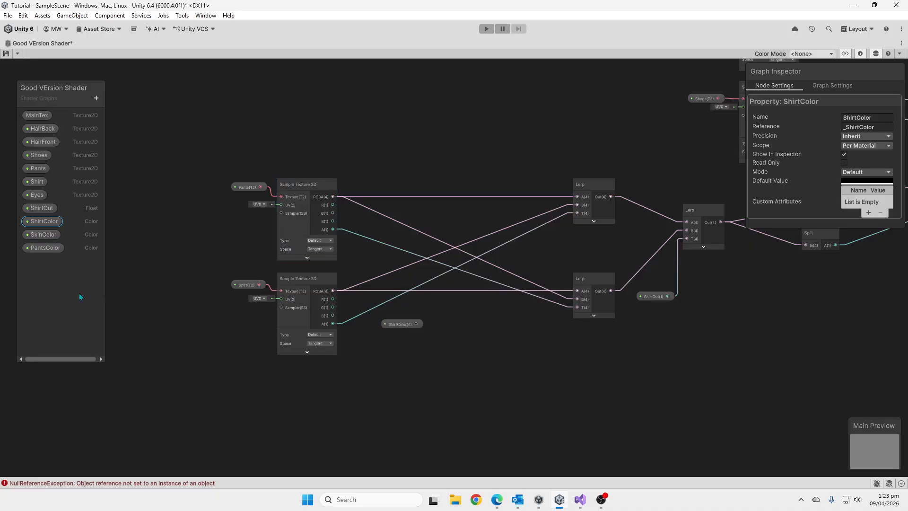
pyautogui.click(45, 247)
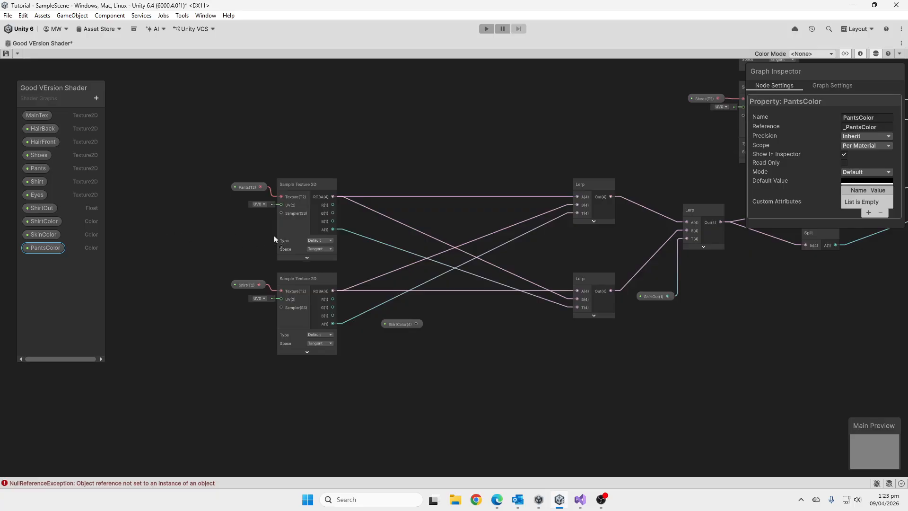
pyautogui.moveTo(274, 234); pyautogui.dragTo(362, 226)
pyautogui.scroll(5, 362, 225)
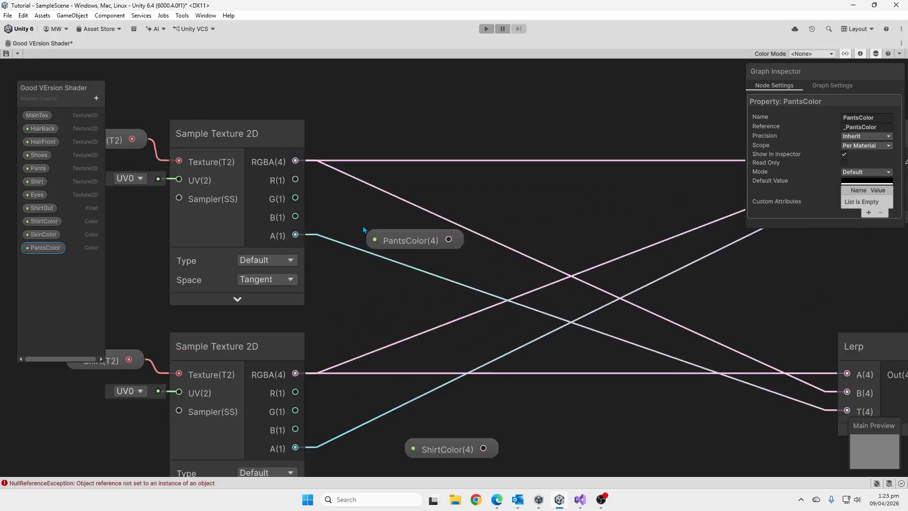
# Create a Multiply node with the Pants sampler's RGBA in A and PantsColor in B.
pyautogui.scroll(-3, 362, 225)
pyautogui.press('space')
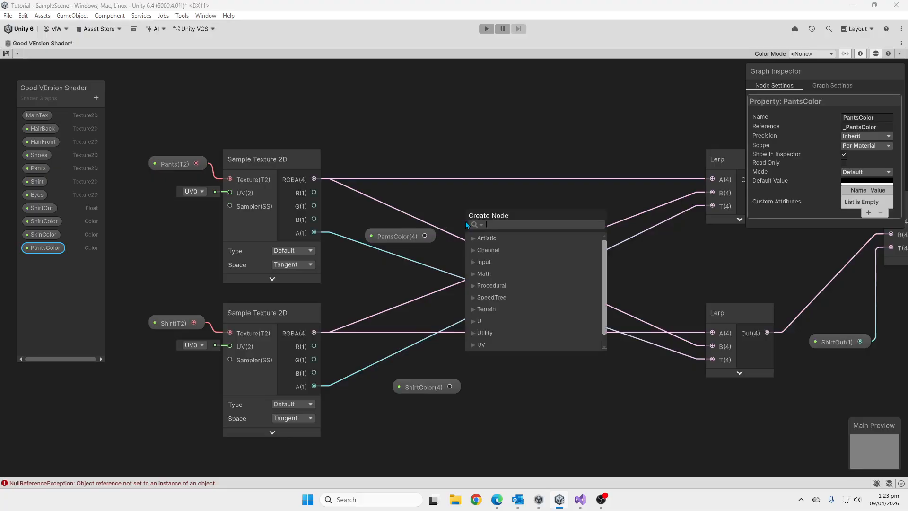
pyautogui.write('multiply')
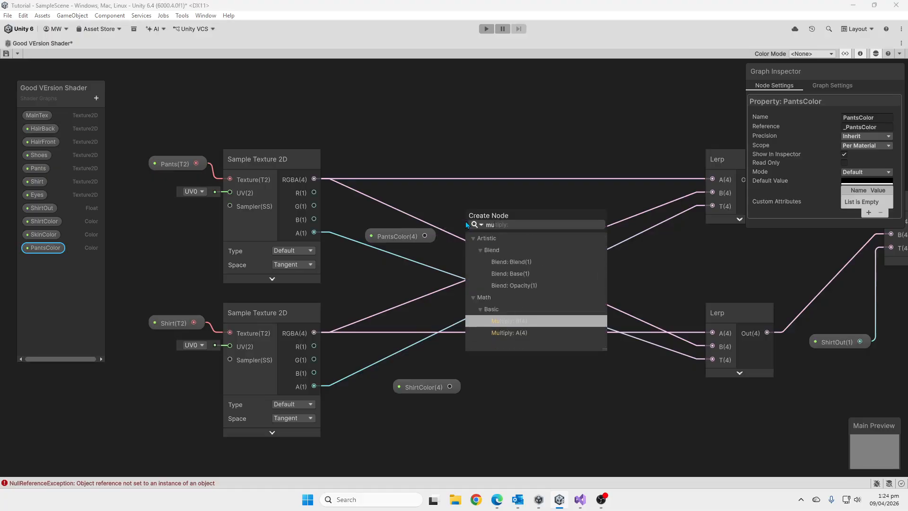
pyautogui.press('Return')
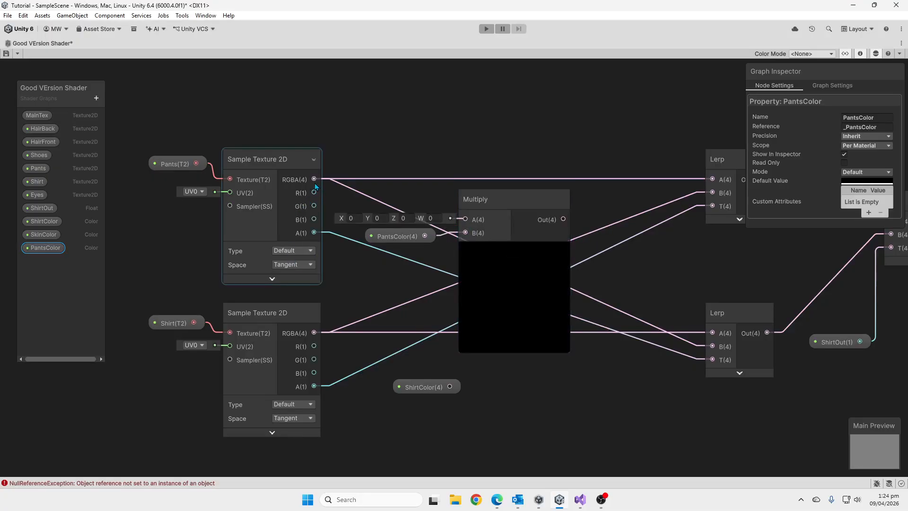
pyautogui.moveTo(314, 179); pyautogui.dragTo(465, 219)
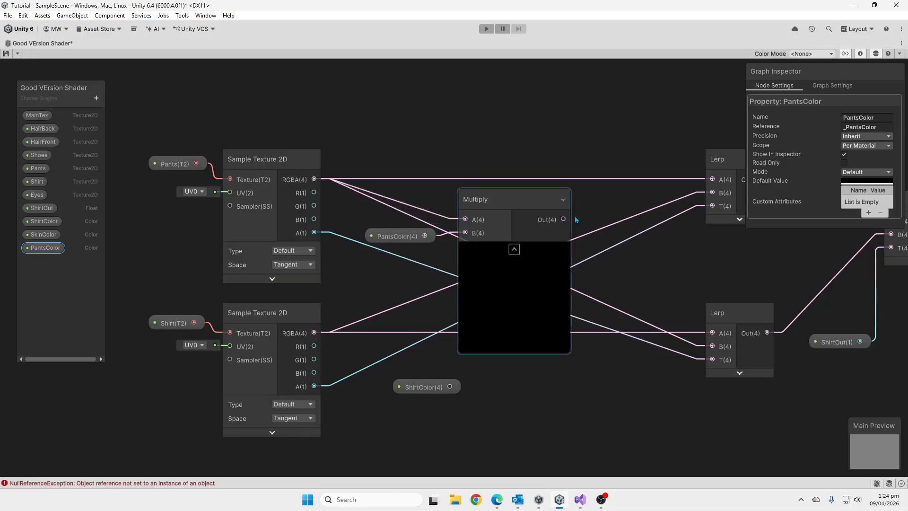
# Connect the Pants Multiply output to the upper Lerp's A and the lower Lerp's B, then collapse its preview and tidy it with PantsColor.
pyautogui.moveTo(563, 219); pyautogui.dragTo(712, 179)
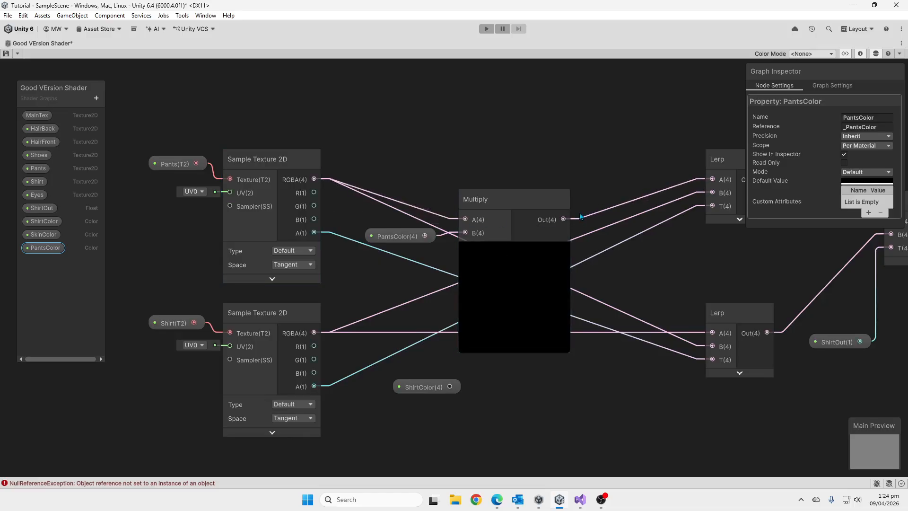
pyautogui.moveTo(563, 219); pyautogui.dragTo(712, 346)
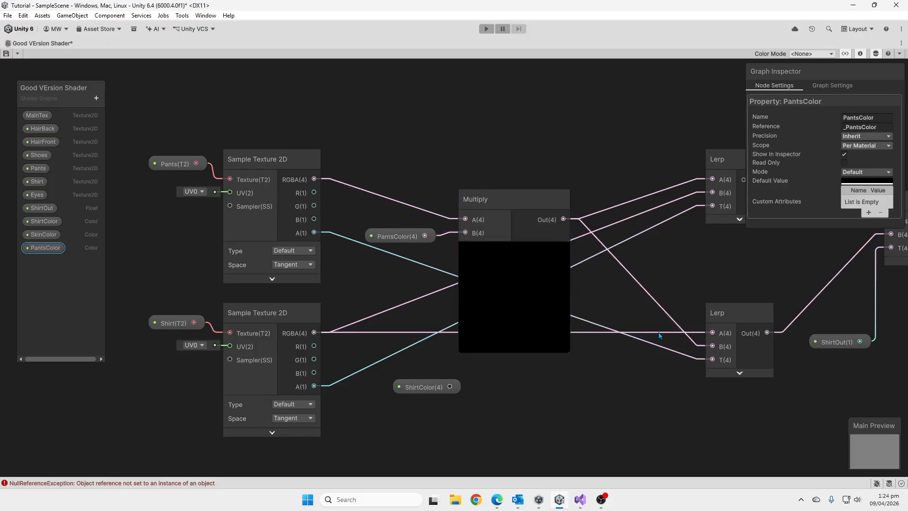
pyautogui.moveTo(501, 201); pyautogui.dragTo(488, 194)
pyautogui.click(501, 234)
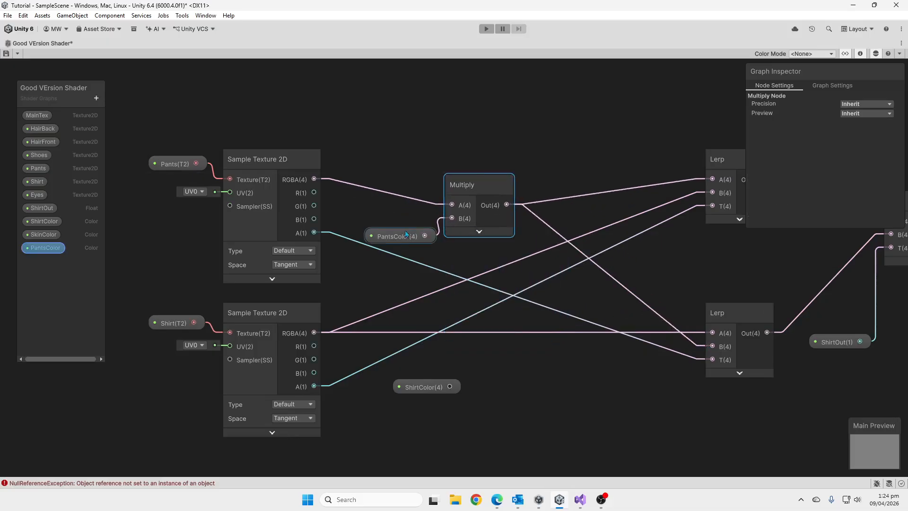
pyautogui.moveTo(401, 239); pyautogui.dragTo(399, 221)
# Create a Multiply node beside ShirtColor with the Shirt sampler's RGBA in A and ShirtColor in B.
pyautogui.moveTo(422, 395); pyautogui.dragTo(383, 398)
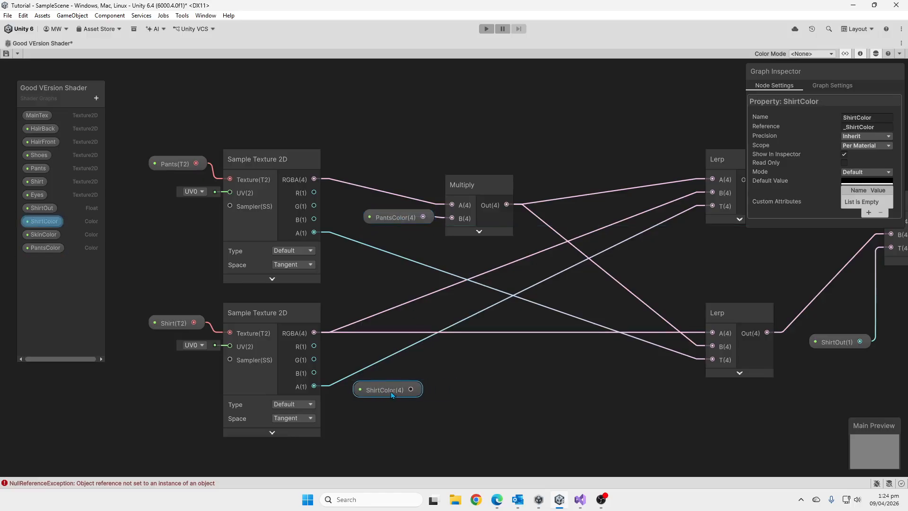
pyautogui.press('space')
pyautogui.write('mul')
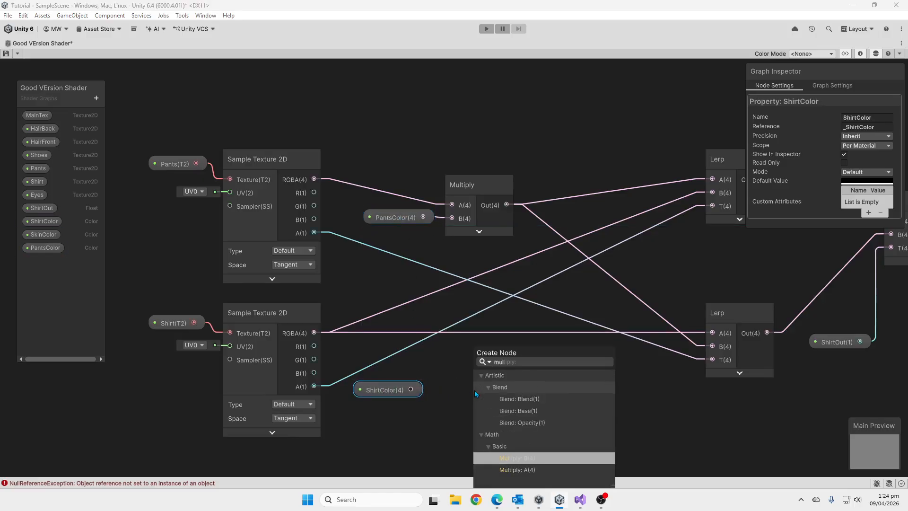
pyautogui.click(520, 461)
pyautogui.moveTo(314, 333); pyautogui.dragTo(473, 388)
# Connect the Shirt Multiply output to the lower Lerp's A and the upper Lerp's B, collapse its preview and align it with ShirtColor.
pyautogui.moveTo(572, 388); pyautogui.dragTo(711, 334)
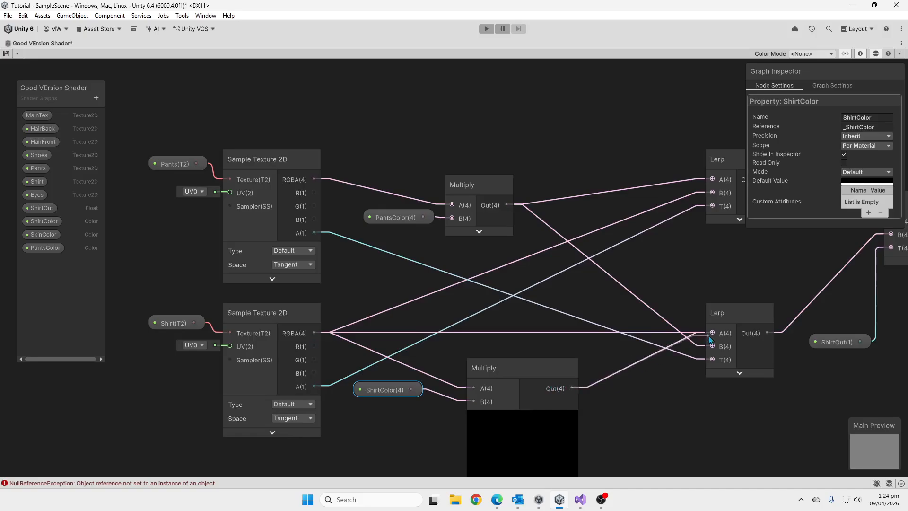
pyautogui.moveTo(572, 388); pyautogui.dragTo(712, 193)
pyautogui.moveTo(508, 362); pyautogui.dragTo(481, 361)
pyautogui.click(514, 414)
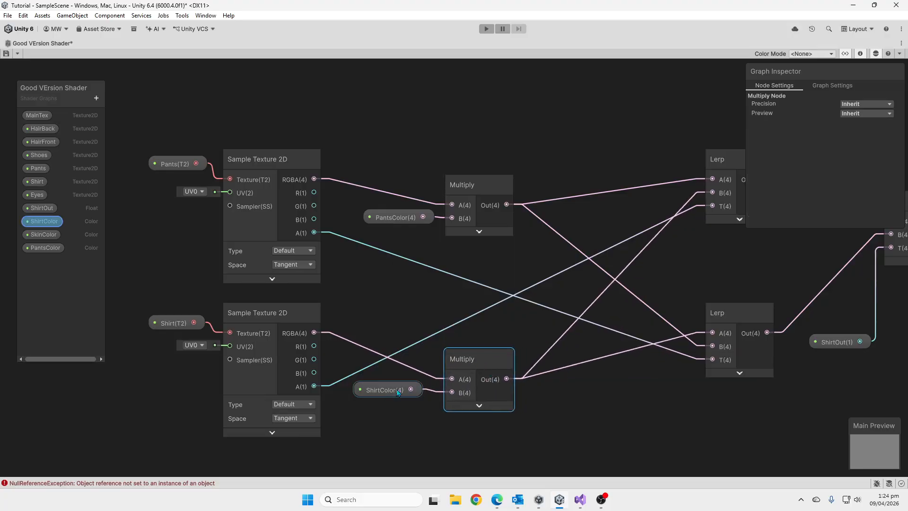
pyautogui.click(382, 394)
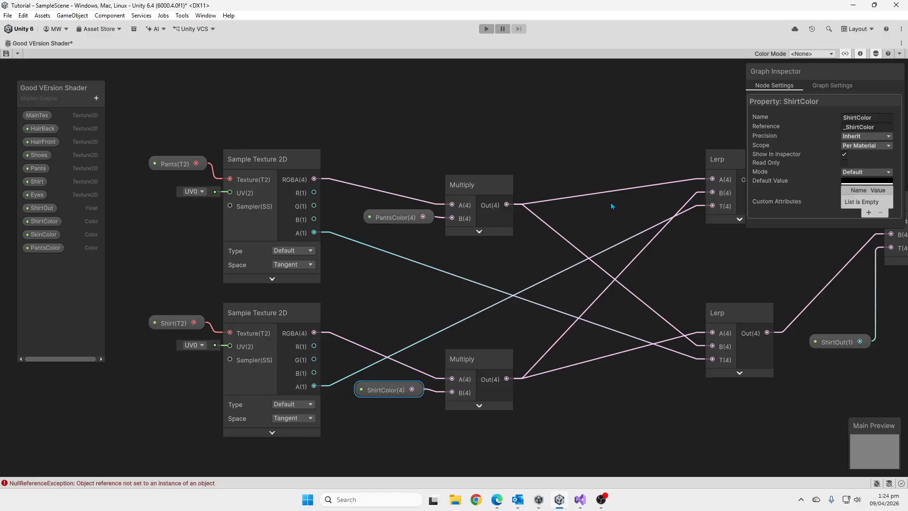
# Collapse the preview of the Lerp that blends in the clothing and create a new Lerp node with its output in A.
pyautogui.scroll(-5, 410, 211)
pyautogui.moveTo(712, 237); pyautogui.dragTo(391, 247, button='middle')
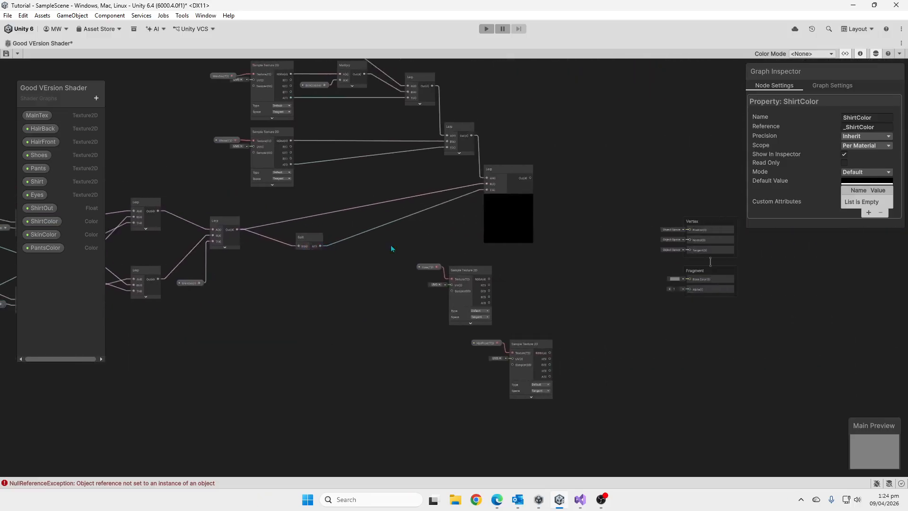
pyautogui.scroll(3, 527, 274)
pyautogui.moveTo(524, 262); pyautogui.dragTo(504, 282, button='middle')
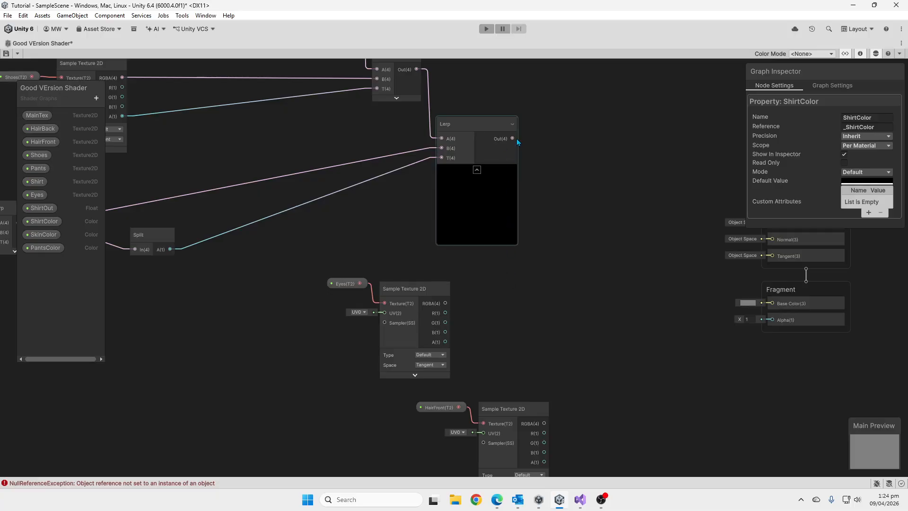
pyautogui.click(477, 171)
pyautogui.moveTo(481, 139); pyautogui.dragTo(522, 262)
pyautogui.write('lerp')
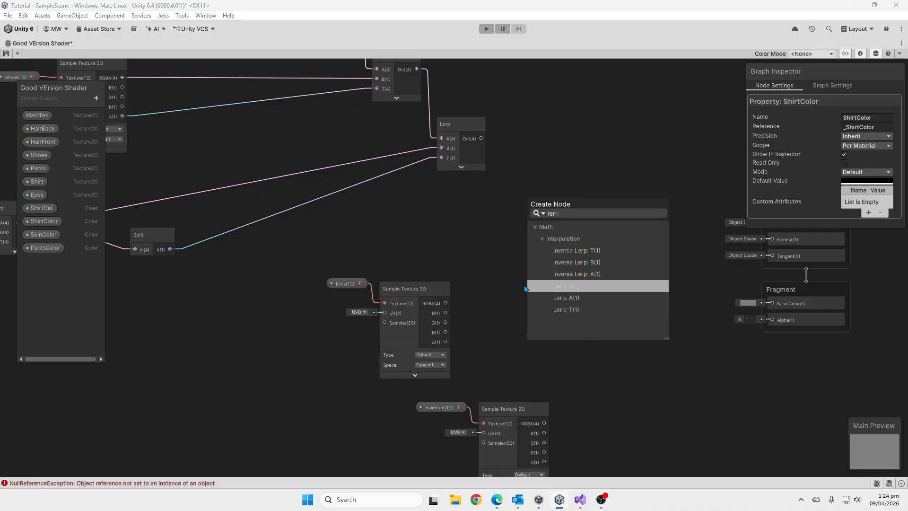
pyautogui.press('Return')
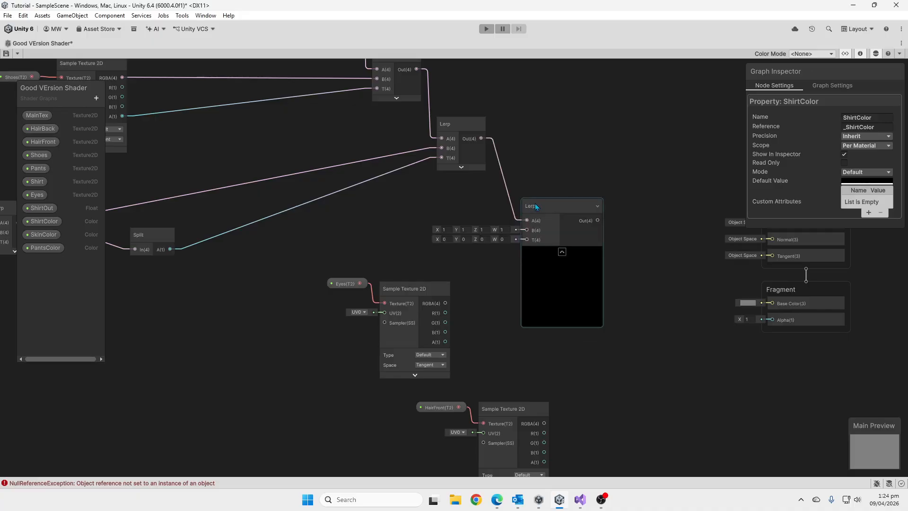
# Connect the Eyes sampler's RGBA to B and its A to T of the new Lerp, collapse the preview and reposition the node.
pyautogui.moveTo(446, 304); pyautogui.dragTo(515, 272)
pyautogui.moveTo(445, 342); pyautogui.dragTo(515, 281)
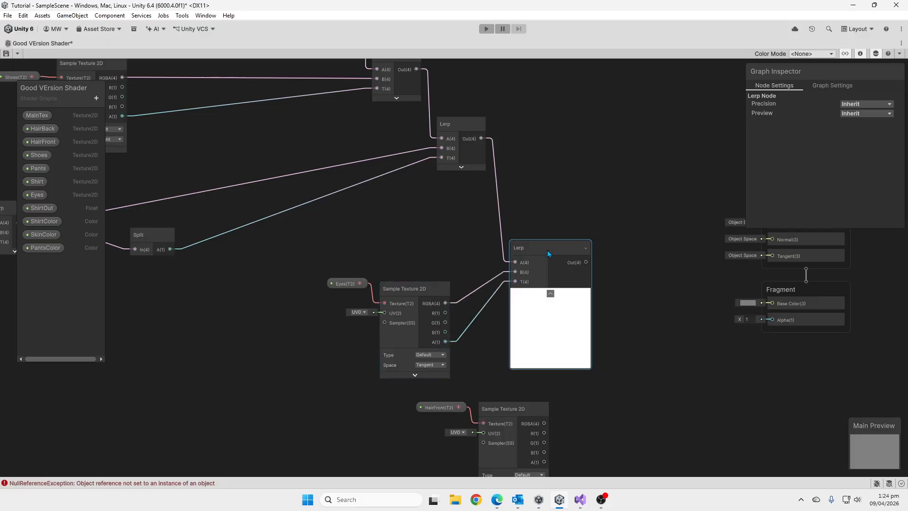
pyautogui.moveTo(555, 250); pyautogui.dragTo(561, 254)
pyautogui.click(556, 298)
pyautogui.moveTo(613, 344); pyautogui.dragTo(628, 222, button='middle')
pyautogui.moveTo(562, 131); pyautogui.dragTo(600, 188)
# Create another Lerp node with the Eyes Lerp's output in A, collapse its preview and place it beside the HairFront sampler.
pyautogui.moveTo(626, 229); pyautogui.dragTo(546, 197, button='middle')
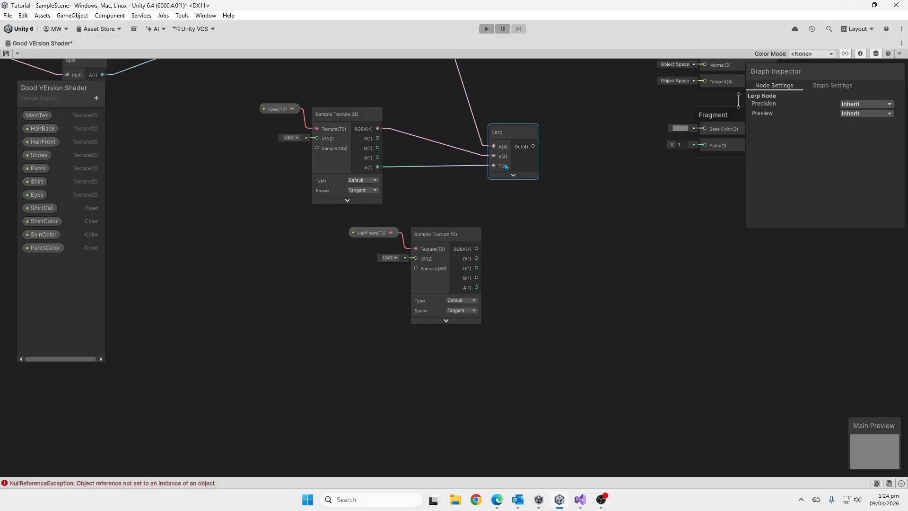
pyautogui.moveTo(541, 152); pyautogui.dragTo(557, 212)
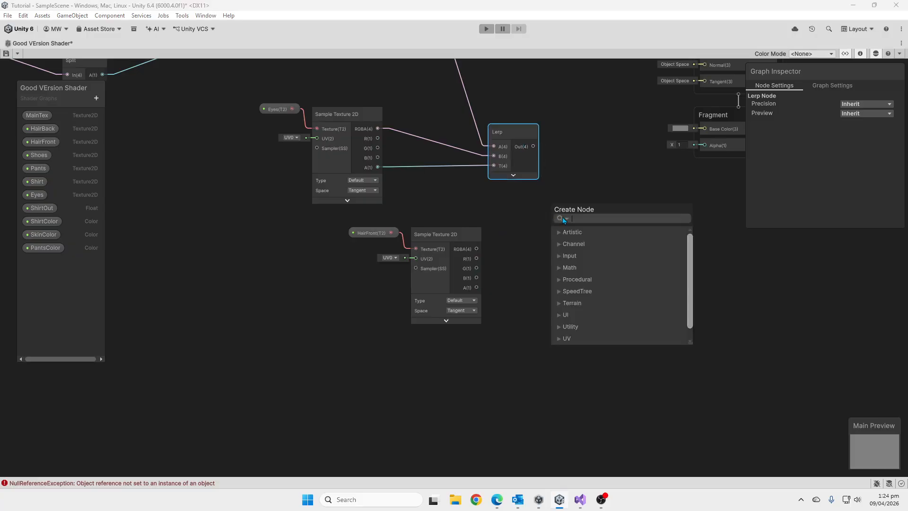
pyautogui.write('ler')
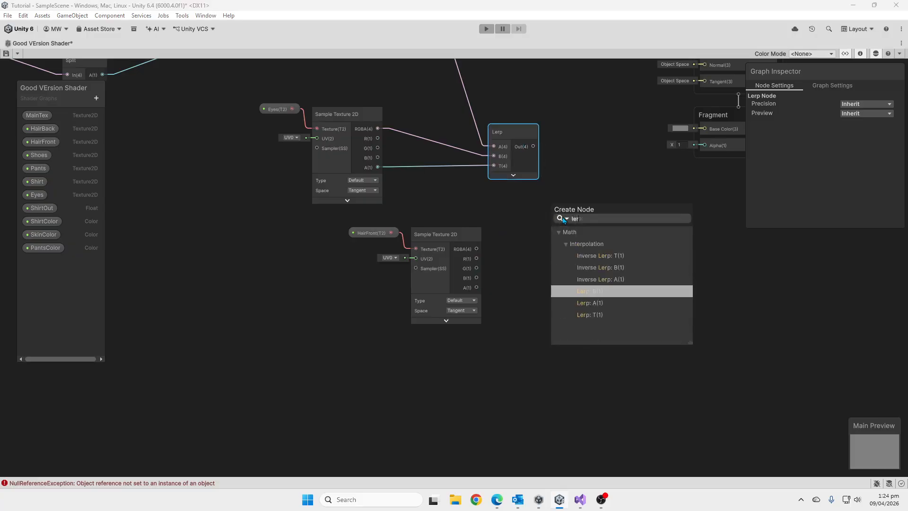
pyautogui.press('Return')
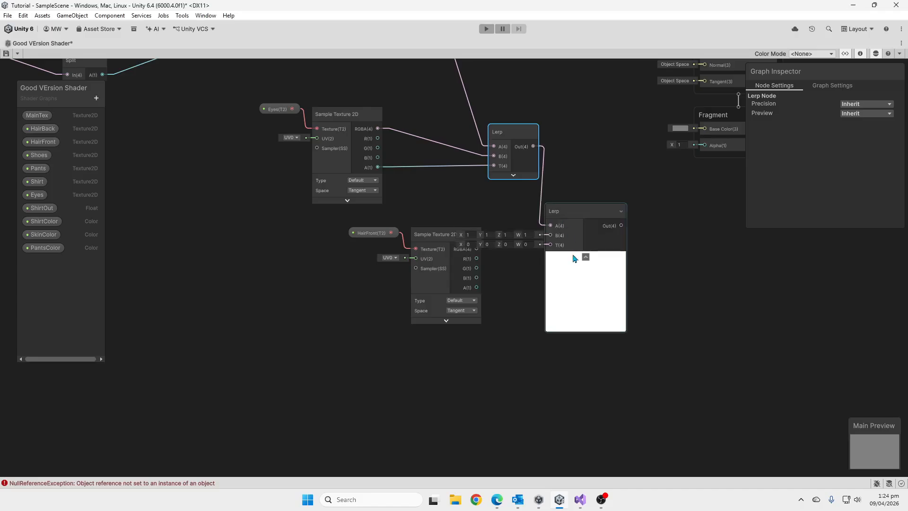
pyautogui.click(585, 257)
pyautogui.moveTo(576, 211); pyautogui.dragTo(586, 214)
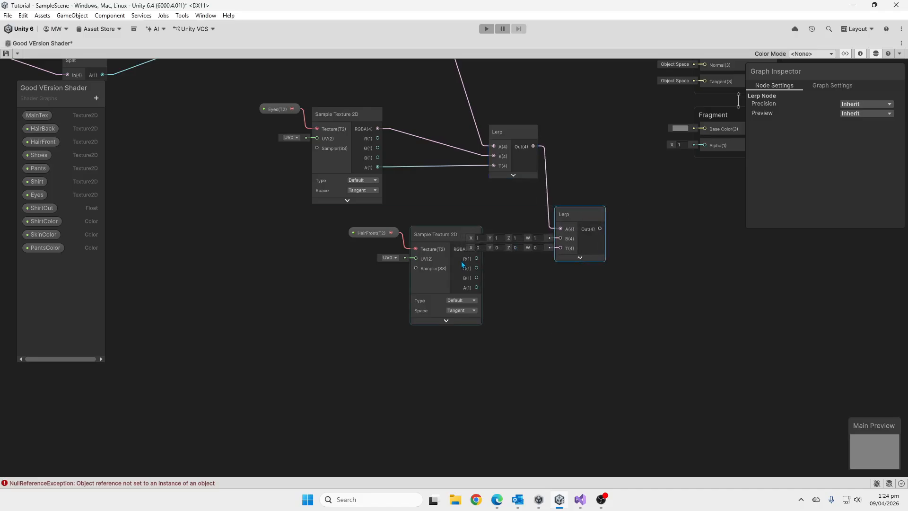
# Connect the HairFront sampler's RGBA to the last Lerp's B and its A channel to T.
pyautogui.click(455, 239)
pyautogui.moveTo(551, 246); pyautogui.dragTo(560, 238)
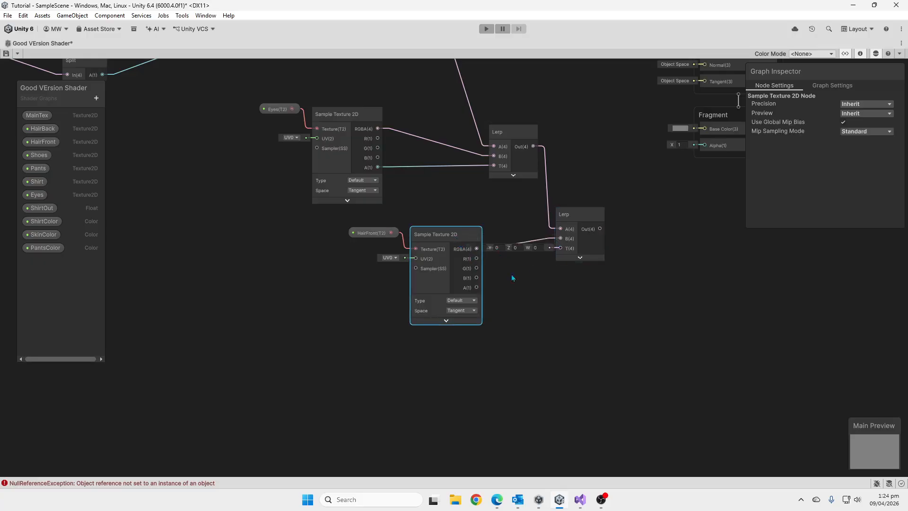
pyautogui.moveTo(481, 285); pyautogui.dragTo(560, 247)
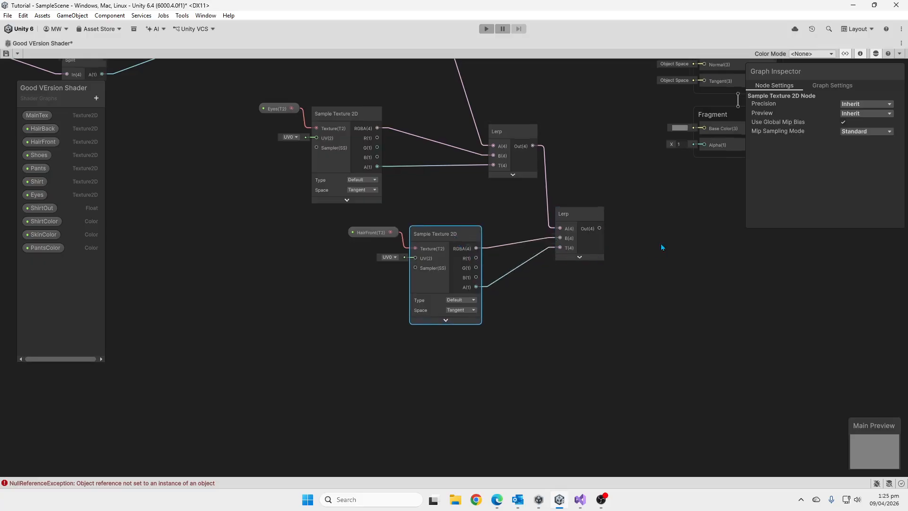
# Move the Vertex and Fragment output stack farther away from the final Lerp node.
pyautogui.moveTo(660, 244); pyautogui.dragTo(521, 309, button='middle')
pyautogui.scroll(-2, 520, 308)
pyautogui.click(616, 215)
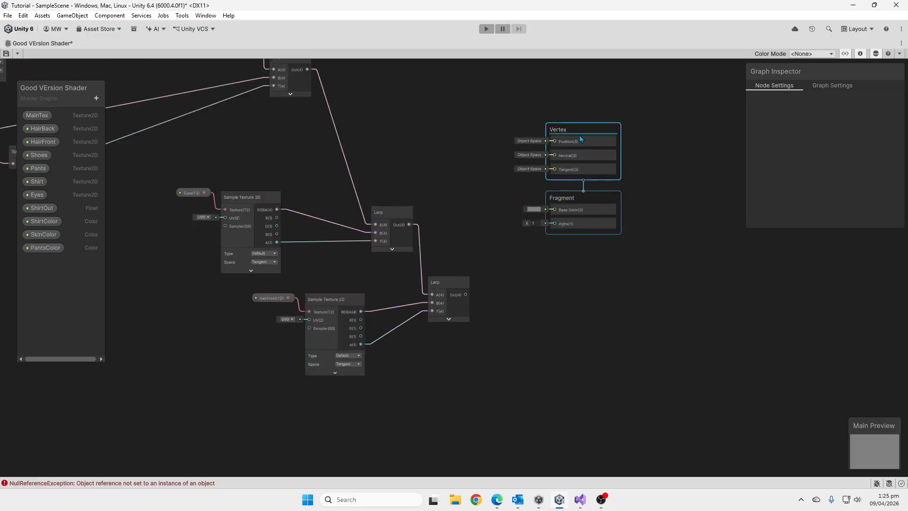
pyautogui.moveTo(579, 135); pyautogui.dragTo(733, 207)
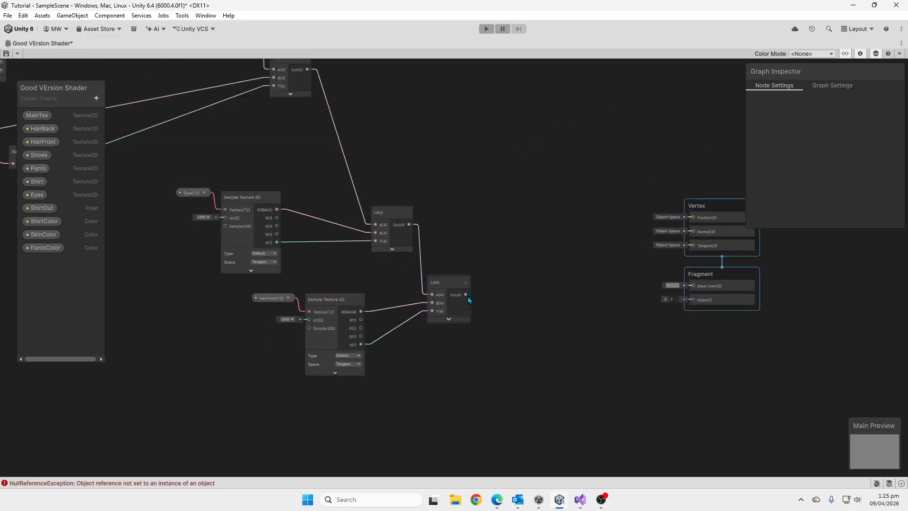
# Create a Split node on the final Lerp's output, wire its A to the Fragment Alpha and the Lerp's output to Base Color.
pyautogui.moveTo(495, 323); pyautogui.dragTo(496, 323)
pyautogui.write('split')
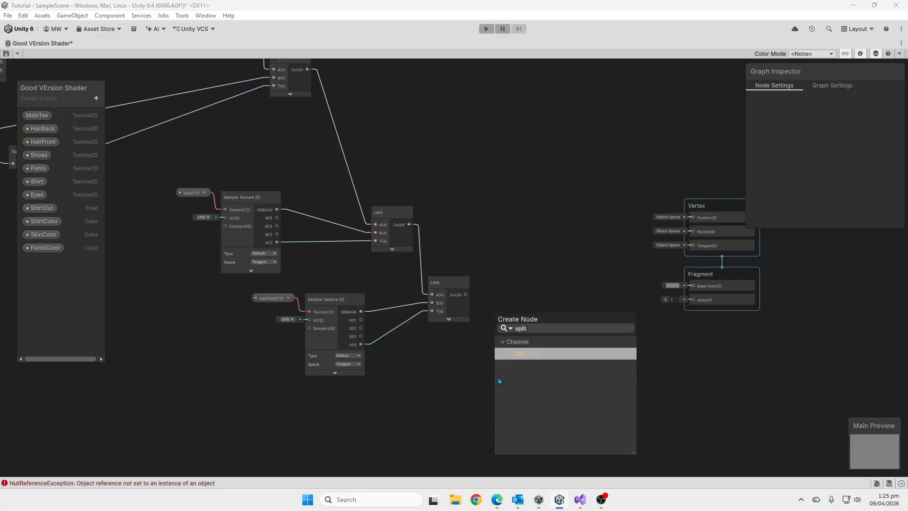
pyautogui.click(518, 356)
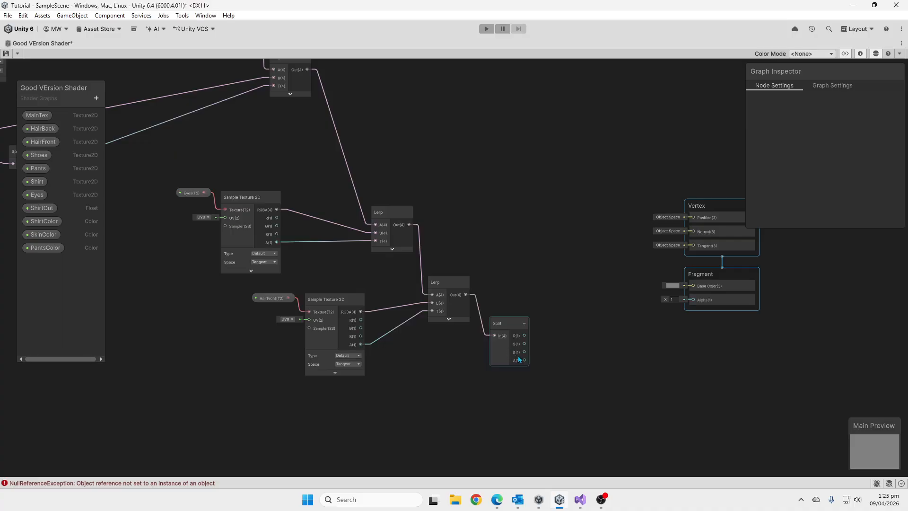
pyautogui.moveTo(524, 360); pyautogui.dragTo(693, 300)
pyautogui.moveTo(466, 294); pyautogui.dragTo(693, 285)
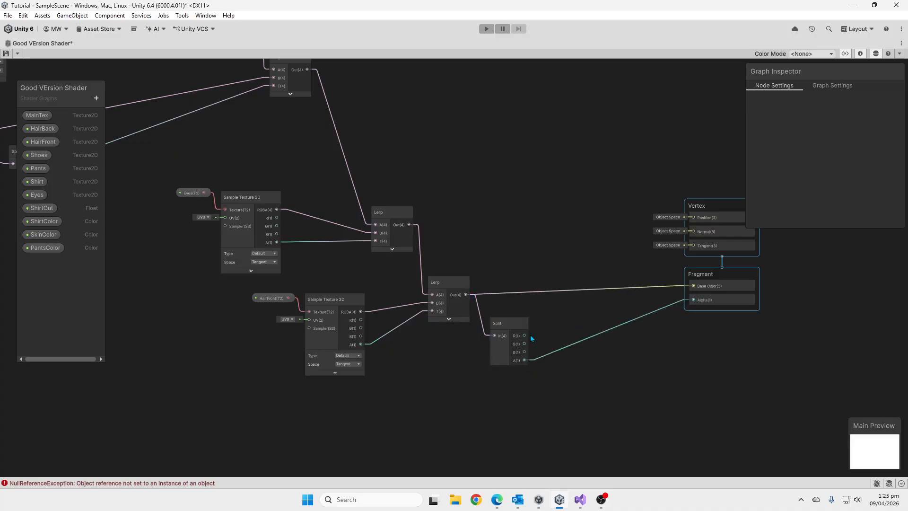
# Hide the unused R, G and B outputs of the new Split node and shift it closer to the final Lerp.
pyautogui.click(523, 324)
pyautogui.click(510, 324)
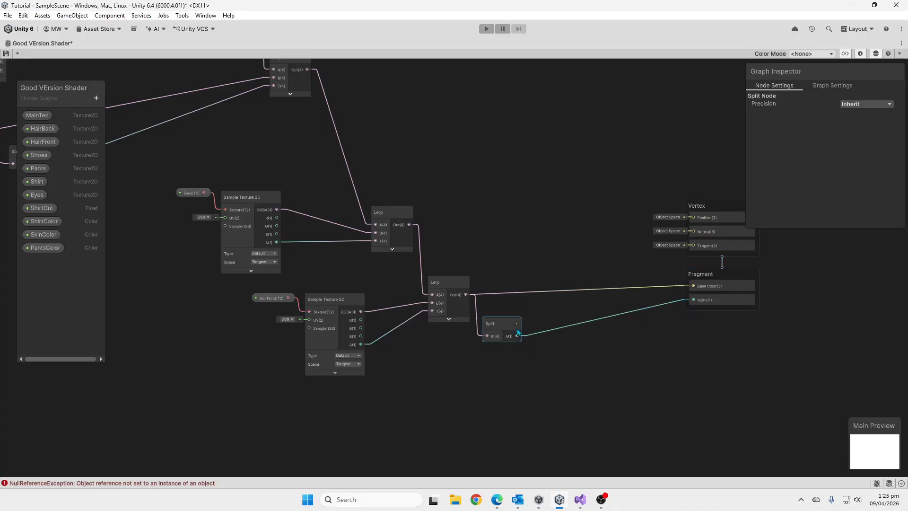
pyautogui.moveTo(538, 334); pyautogui.dragTo(578, 351, button='middle')
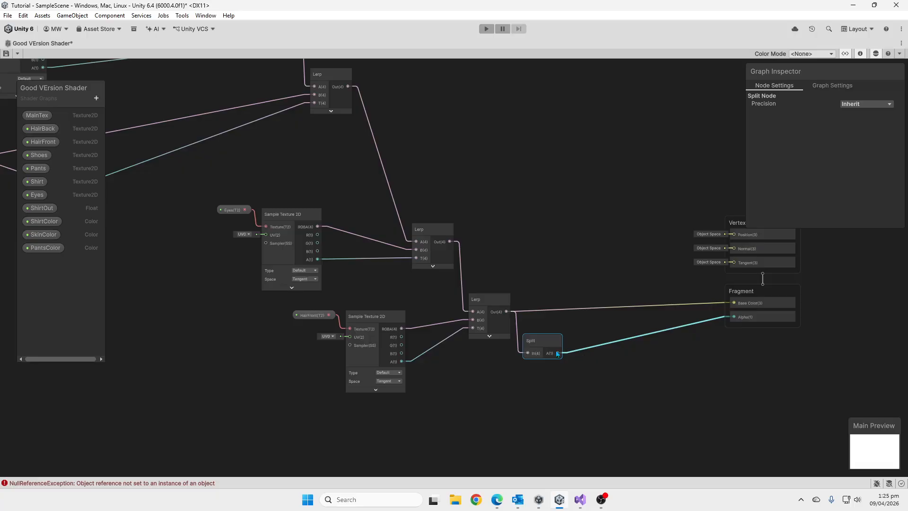
# Add a Float property named Alpha to the shader graph.
pyautogui.click(97, 98)
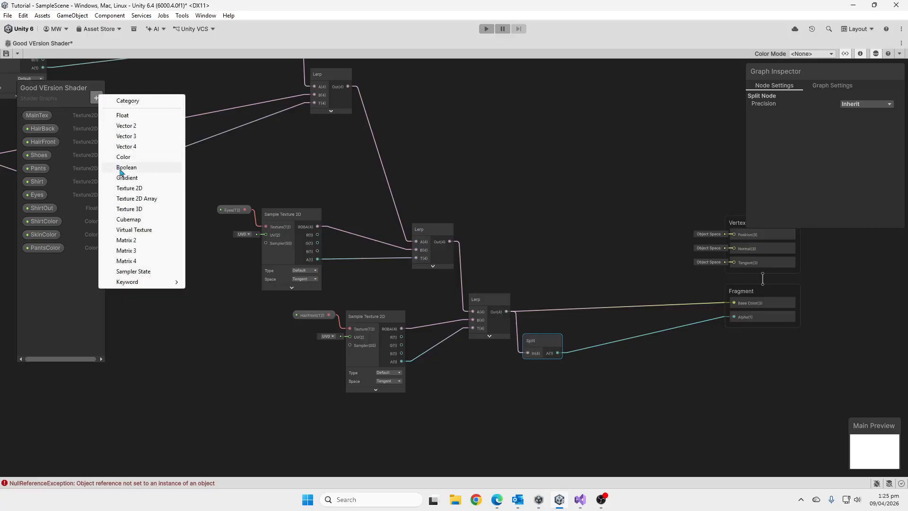
pyautogui.click(153, 119)
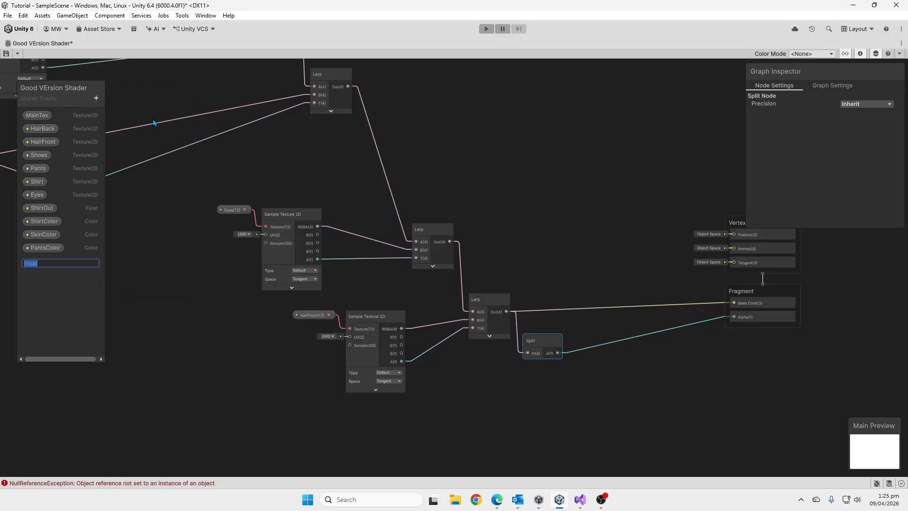
pyautogui.write('Alpha')
pyautogui.press('Return')
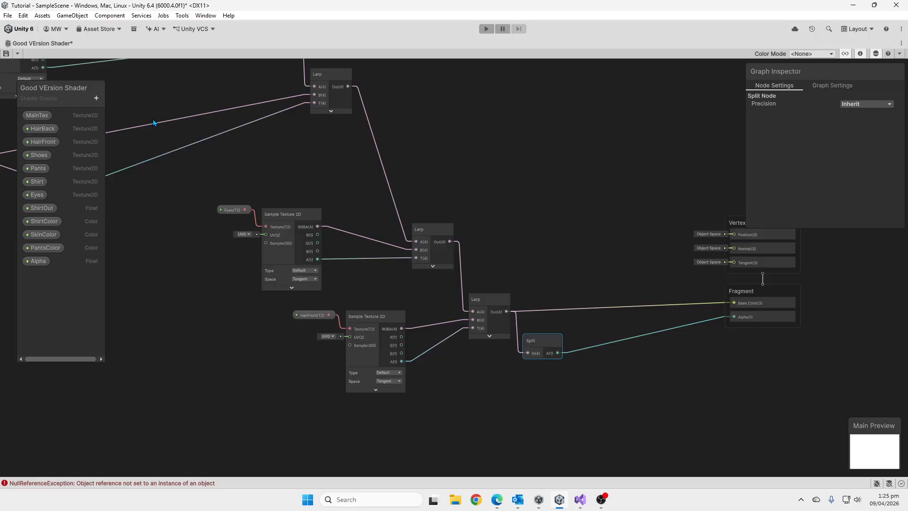
# Set the Alpha property's mode to Slider and its default value to 1.
pyautogui.click(37, 262)
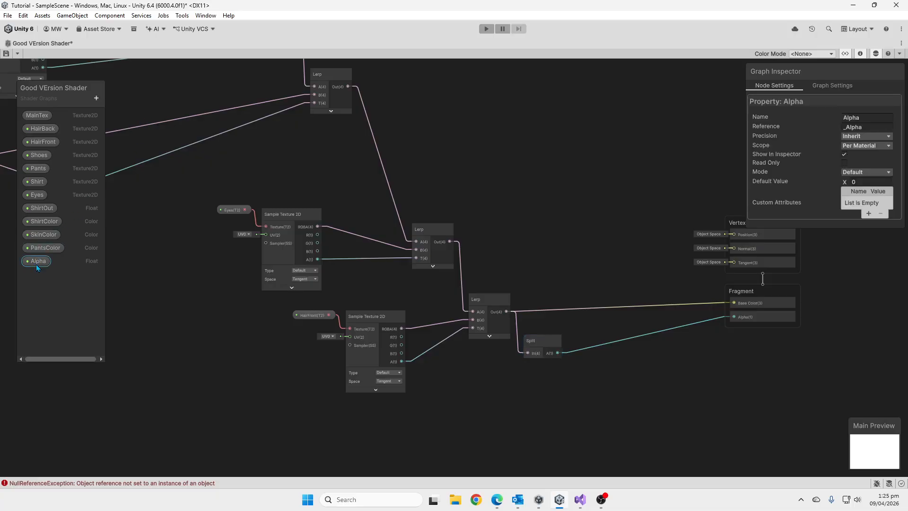
pyautogui.click(866, 171)
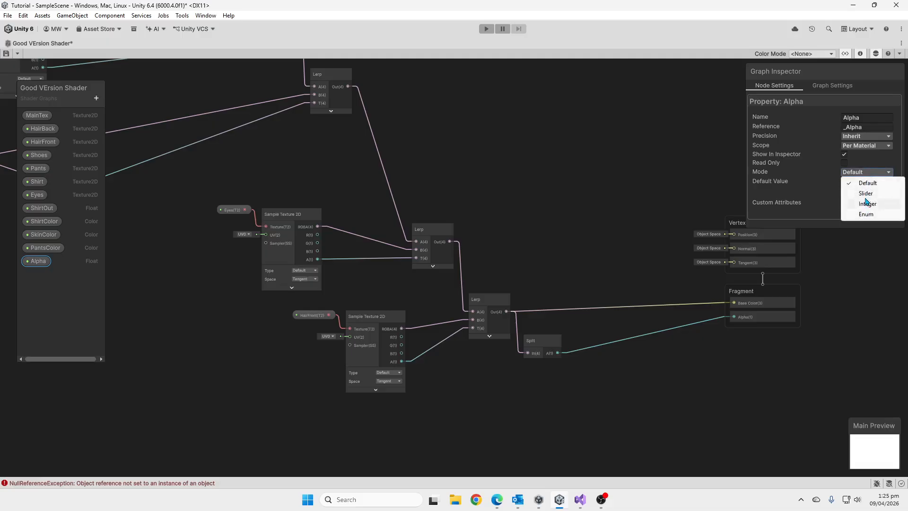
pyautogui.click(863, 193)
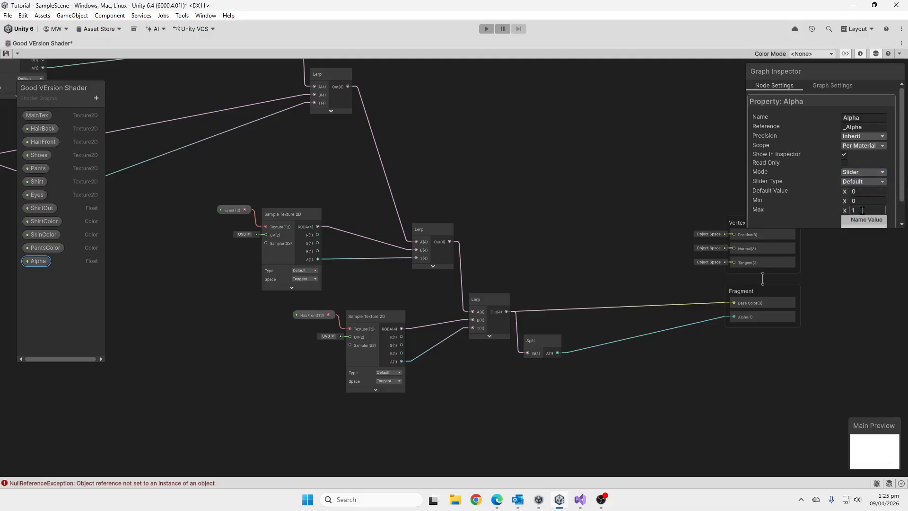
pyautogui.click(865, 190)
# Place the Alpha property below the Split node and create a Multiply node next to the Split.
pyautogui.click(48, 260)
pyautogui.moveTo(542, 377); pyautogui.dragTo(543, 376)
pyautogui.scroll(5, 546, 382)
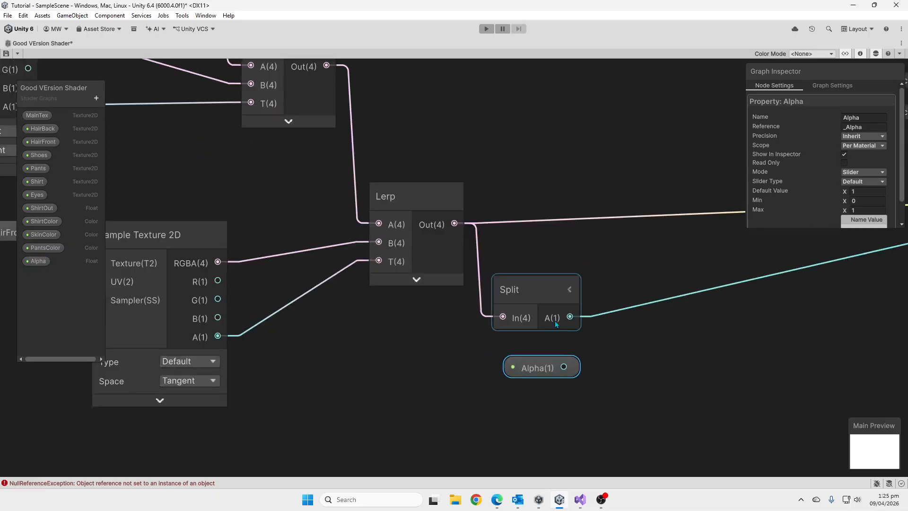
pyautogui.moveTo(571, 319); pyautogui.dragTo(655, 329)
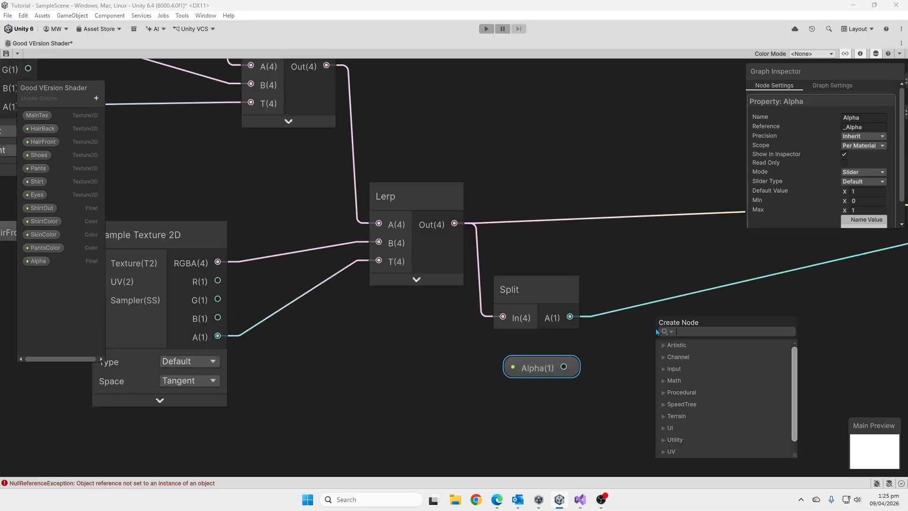
pyautogui.write('mul')
pyautogui.press('Return')
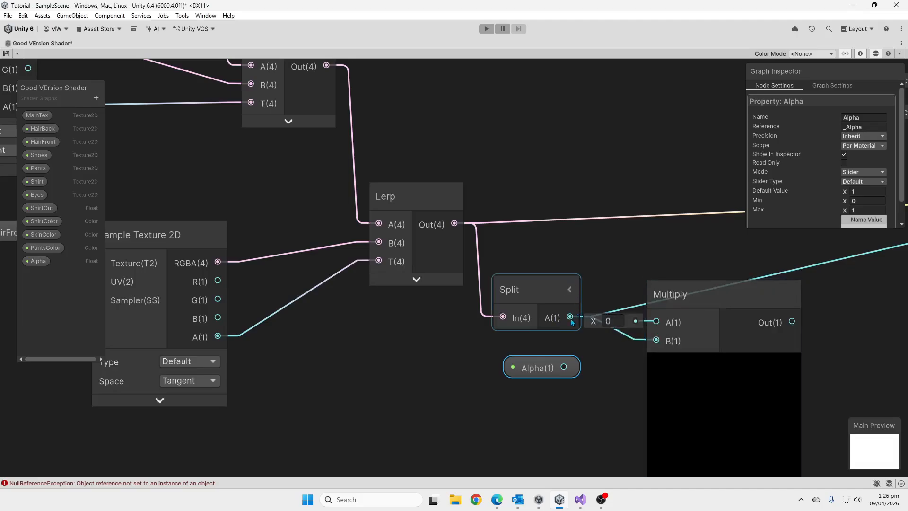
# Wire Split's A and the Alpha property into Multiply's A and B, connect its output to Fragment Alpha, and collapse its preview.
pyautogui.moveTo(571, 316); pyautogui.dragTo(656, 322)
pyautogui.moveTo(564, 367); pyautogui.dragTo(656, 341)
pyautogui.moveTo(721, 361); pyautogui.dragTo(613, 363, button='middle')
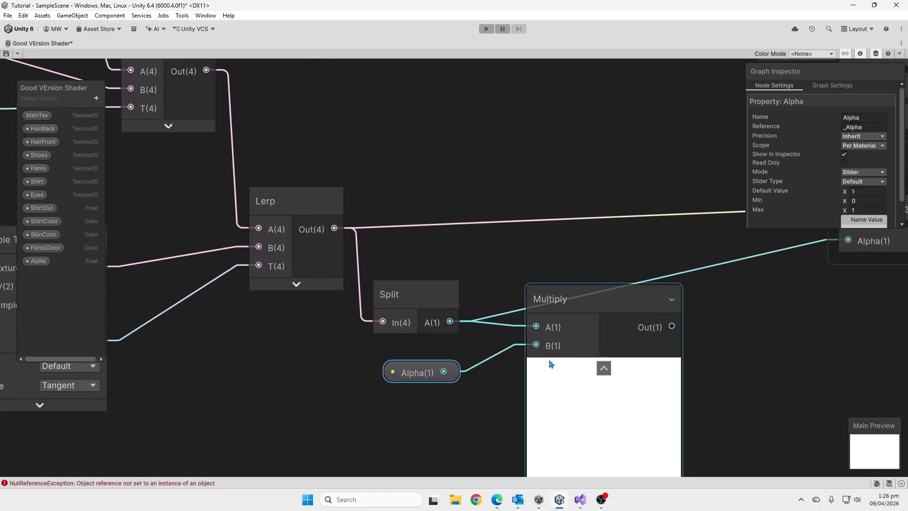
pyautogui.click(603, 368)
pyautogui.moveTo(614, 325); pyautogui.dragTo(847, 245)
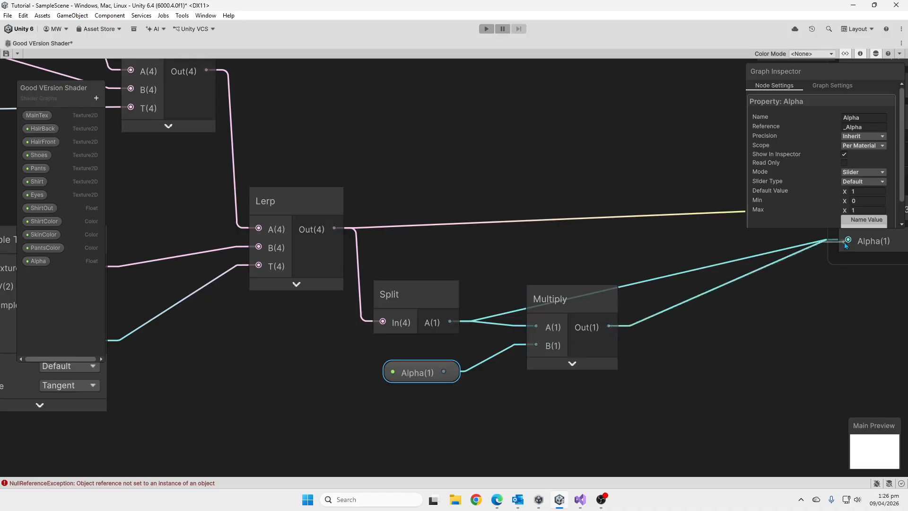
pyautogui.moveTo(590, 294); pyautogui.dragTo(595, 284)
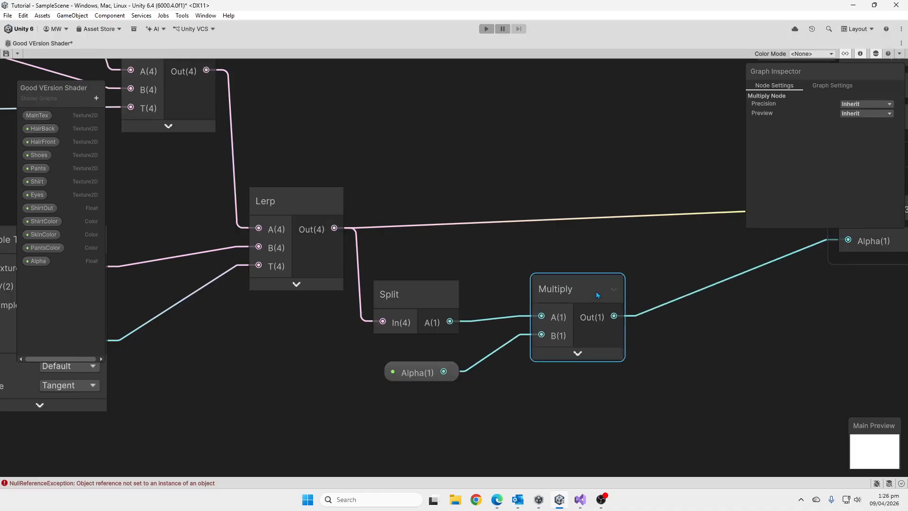
# Examine the Split, Alpha and Multiply wiring, the final Lerp's Base Color connection, and the overall graph layout.
pyautogui.scroll(-3, 606, 289)
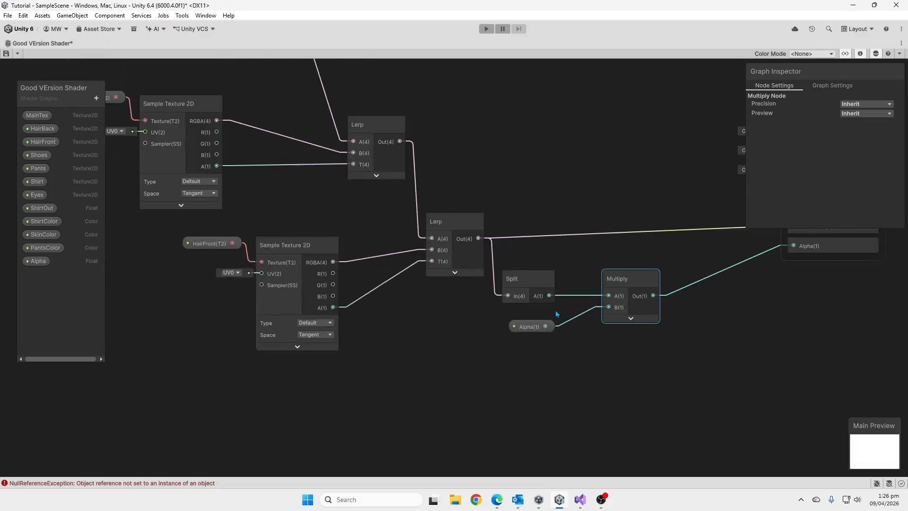
pyautogui.scroll(3, 556, 313)
pyautogui.click(513, 334)
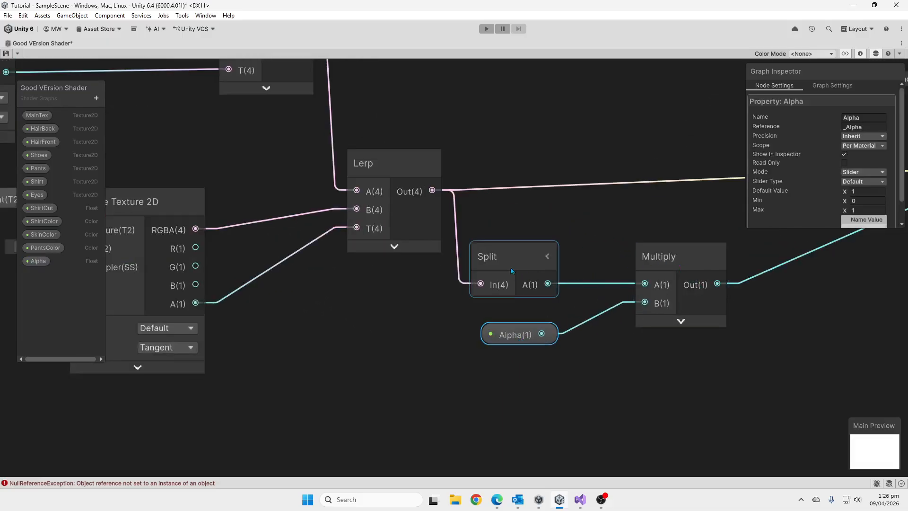
pyautogui.scroll(-4, 607, 311)
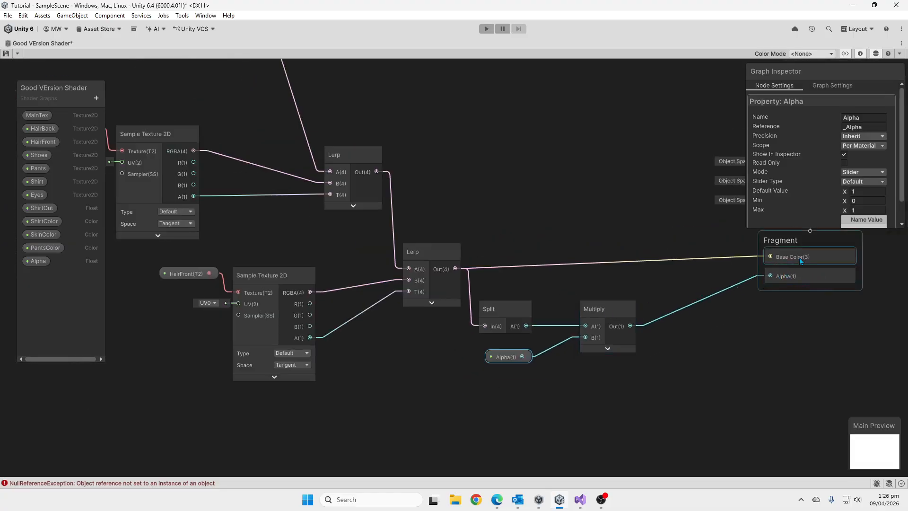
pyautogui.click(655, 262)
pyautogui.click(655, 263)
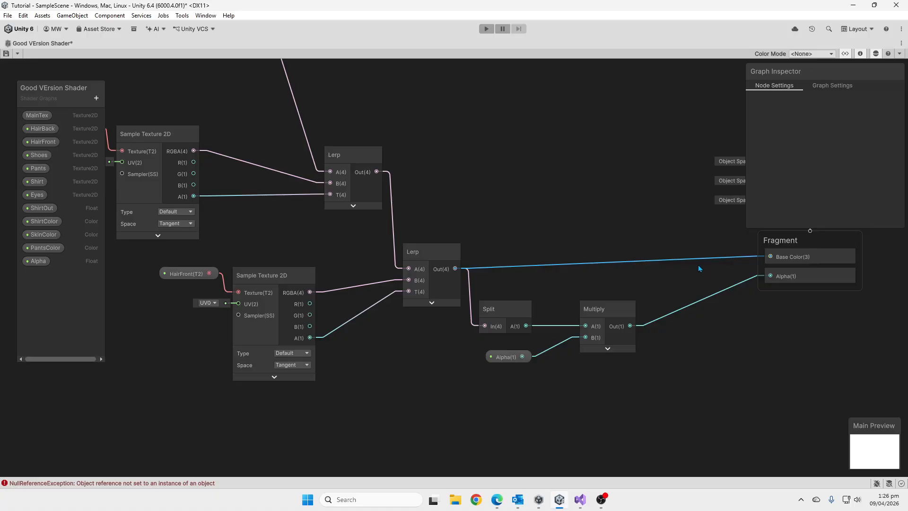
pyautogui.scroll(-10, 620, 212)
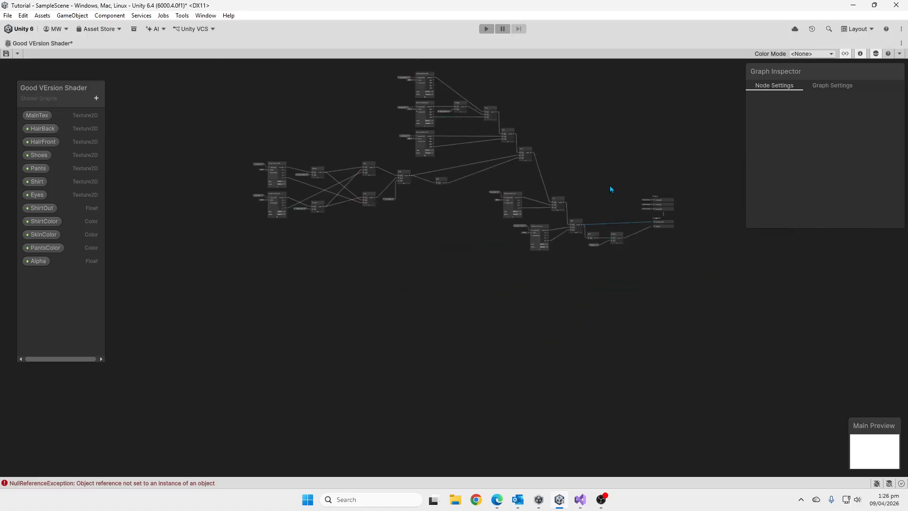
pyautogui.moveTo(610, 186); pyautogui.dragTo(640, 256, button='middle')
pyautogui.scroll(4, 637, 256)
pyautogui.scroll(-2, 637, 256)
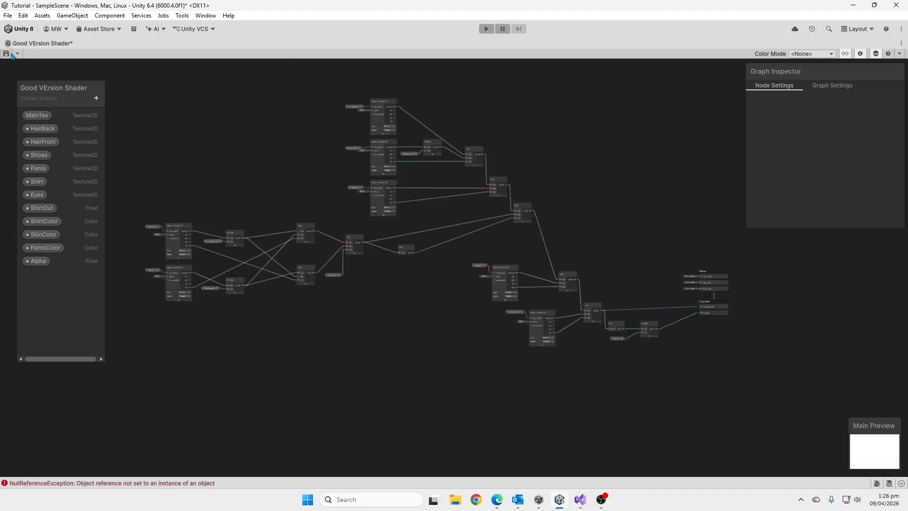
# Save the shader graph and assign Good Version Material to the Sprite Renderer of the standalone Player object without children.
pyautogui.click(6, 54)
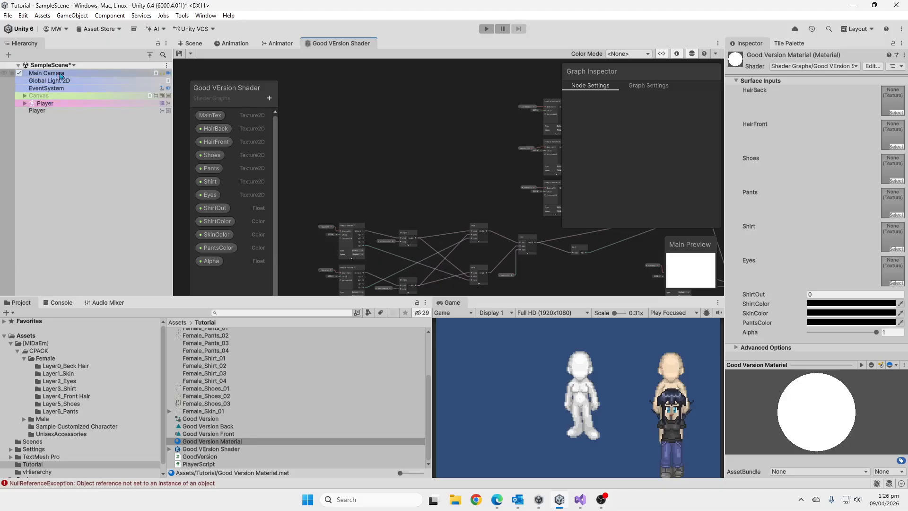
pyautogui.click(92, 110)
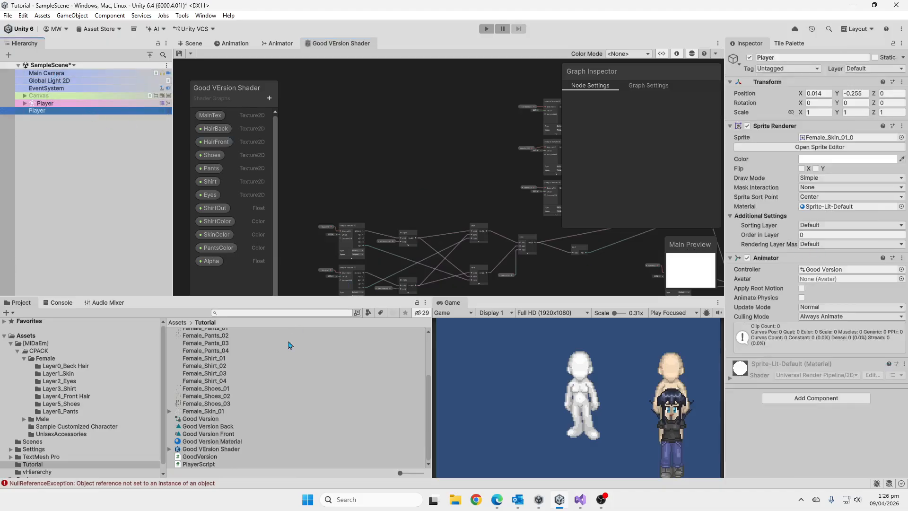
pyautogui.moveTo(234, 442); pyautogui.dragTo(827, 212)
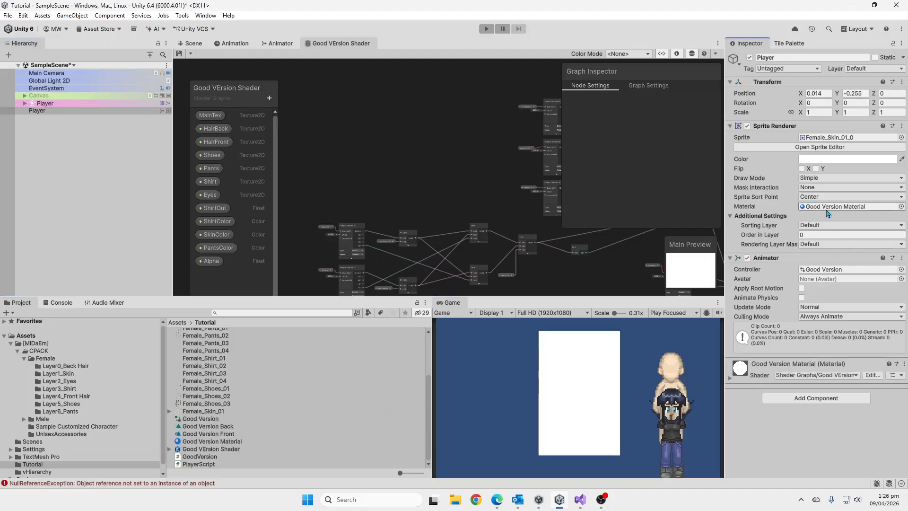
# Expand the Player's Good Version Material settings and set ShirtColor to the bright green preset 7FFF00.
pyautogui.click(730, 378)
pyautogui.scroll(-1, 760, 342)
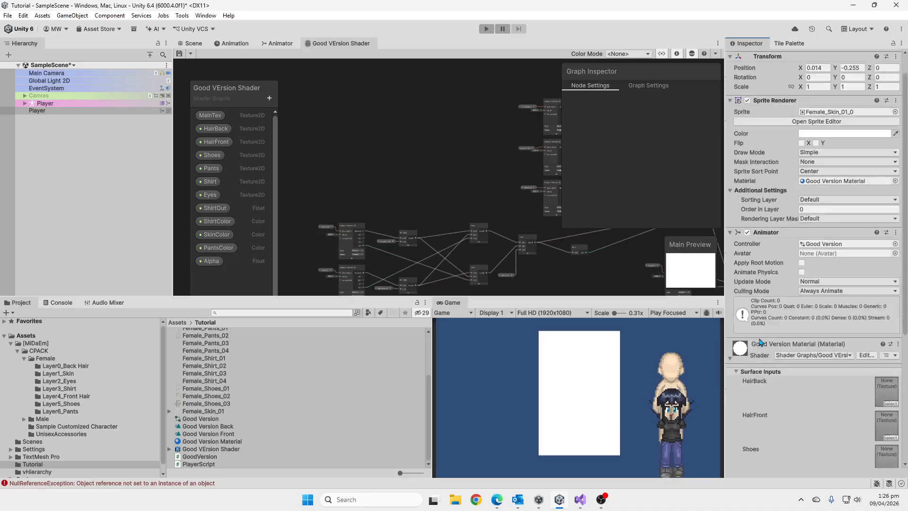
pyautogui.scroll(-3, 760, 342)
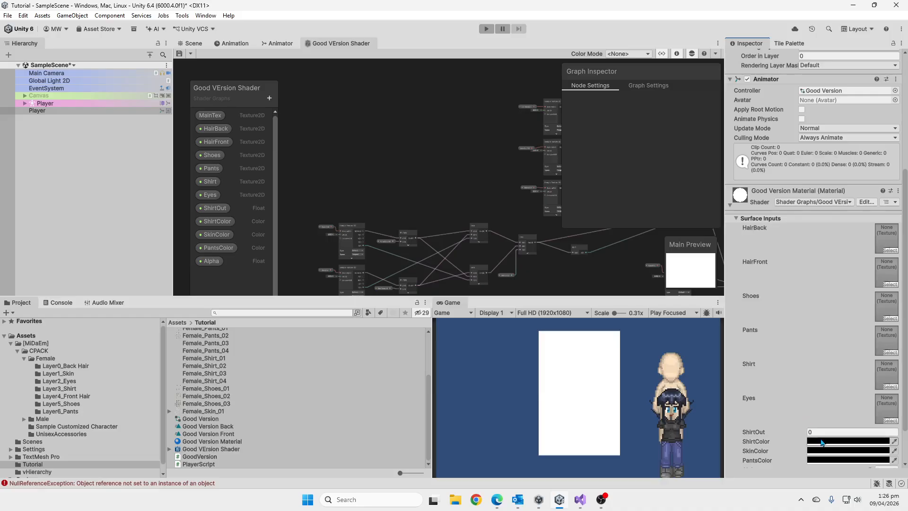
pyautogui.click(822, 443)
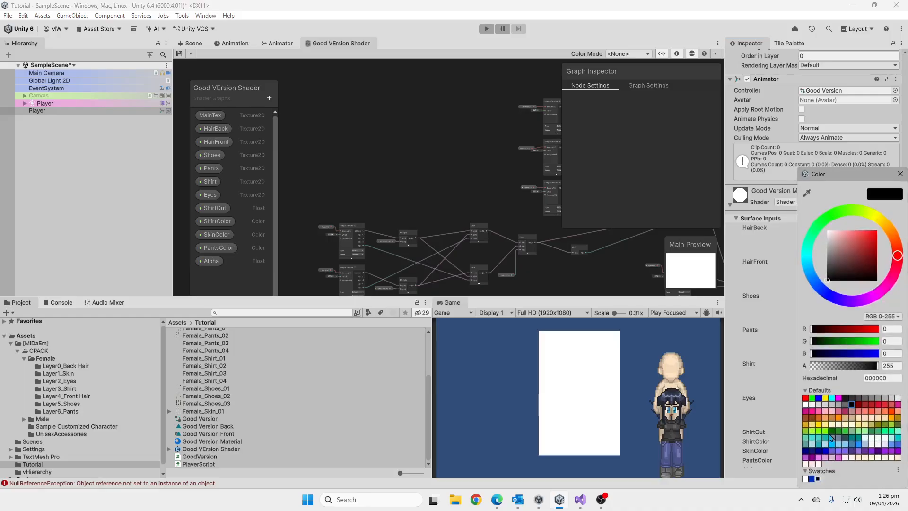
pyautogui.click(821, 436)
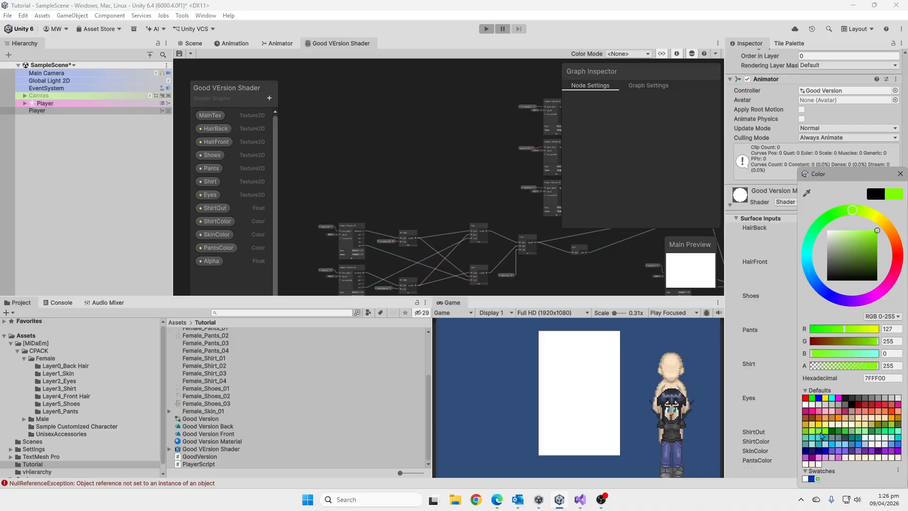
pyautogui.click(787, 444)
# Set the material's SkinColor to a light peach preset and its PantsColor to CornflowerBlue (6495ED).
pyautogui.click(819, 454)
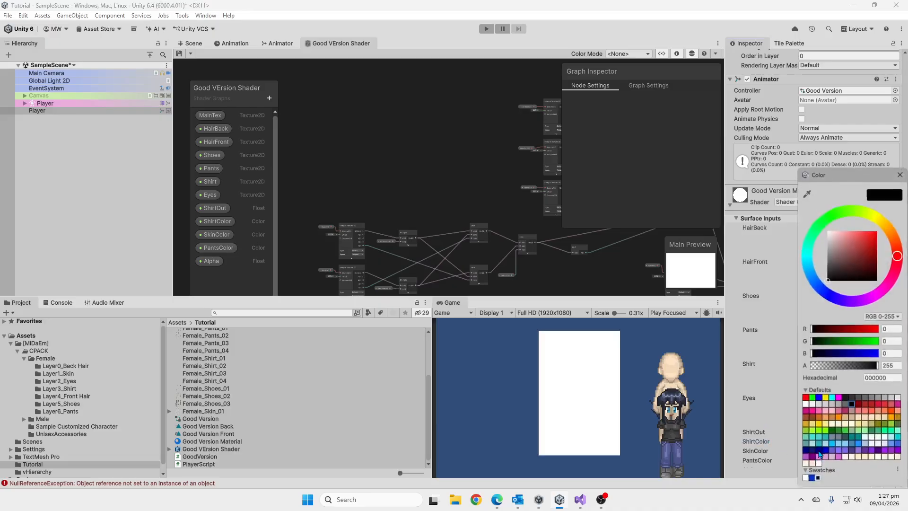
pyautogui.click(871, 420)
pyautogui.click(746, 420)
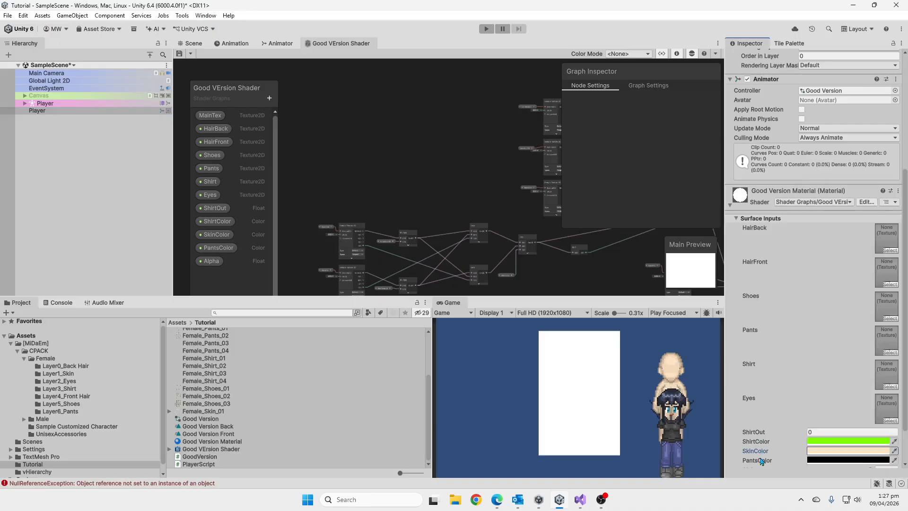
pyautogui.click(825, 461)
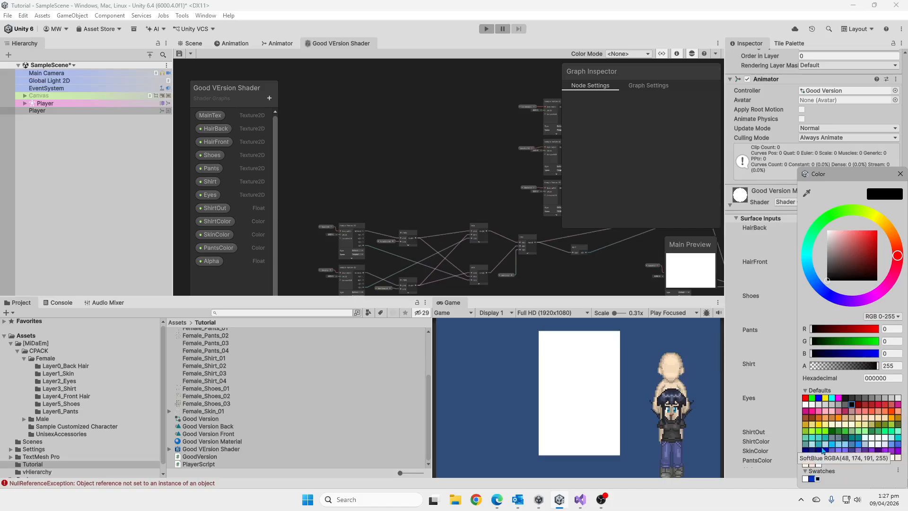
pyautogui.click(895, 449)
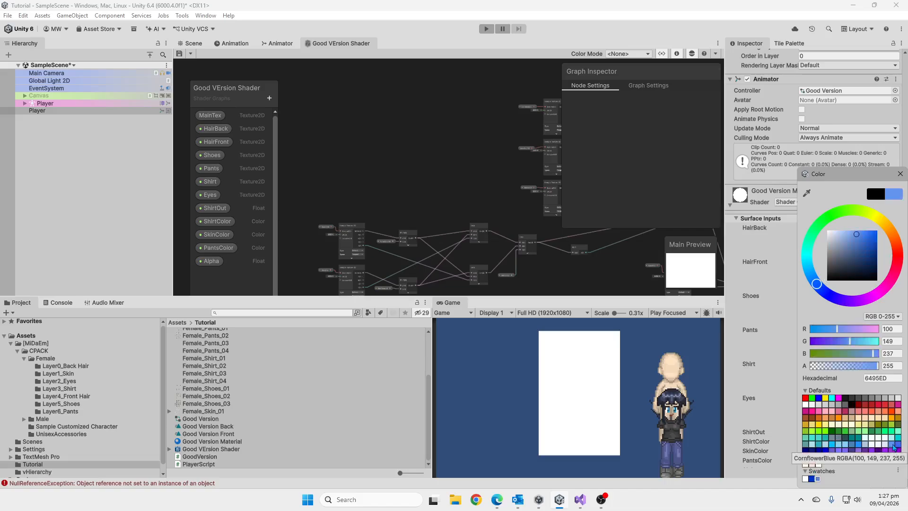
pyautogui.click(746, 383)
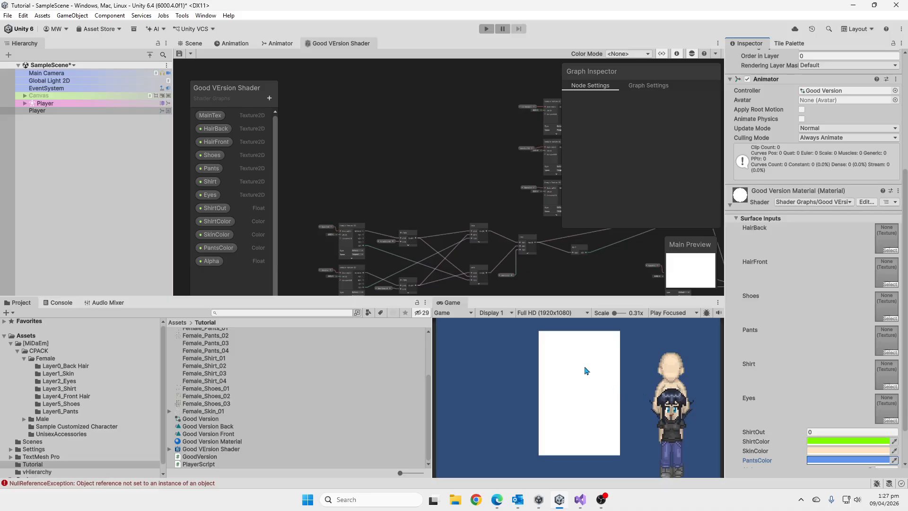
# Assign the Female_Hair_01_A texture to the material's HairFront and Female_Hair_01_B to HairBack.
pyautogui.scroll(3, 231, 374)
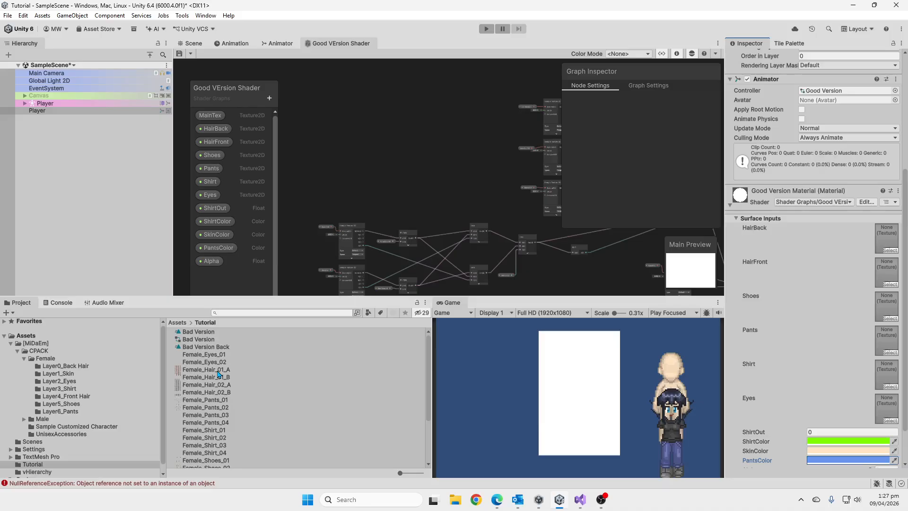
pyautogui.moveTo(219, 374); pyautogui.dragTo(888, 273)
pyautogui.moveTo(226, 377); pyautogui.dragTo(887, 238)
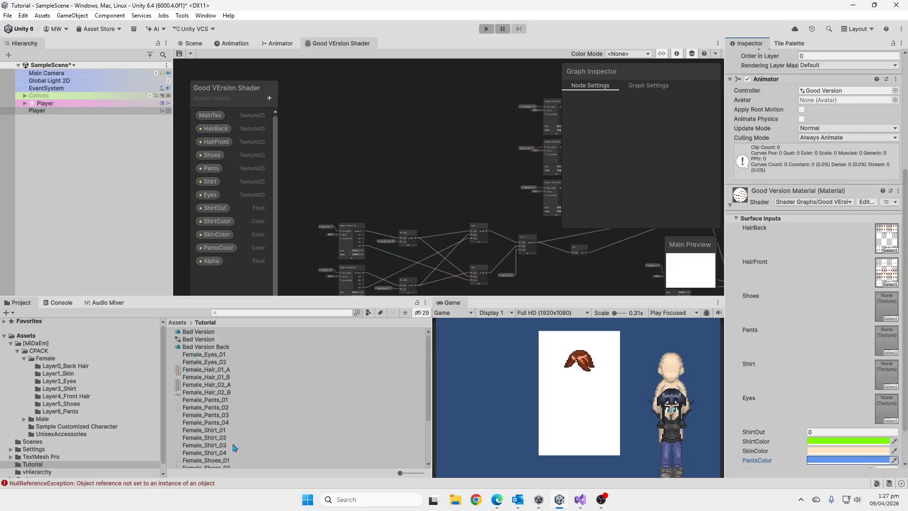
# Assign the Female_Shoes_01 texture to the material's Shoes input and Female_Pants_01 to Pants.
pyautogui.moveTo(227, 461); pyautogui.dragTo(896, 314)
pyautogui.scroll(-2, 255, 397)
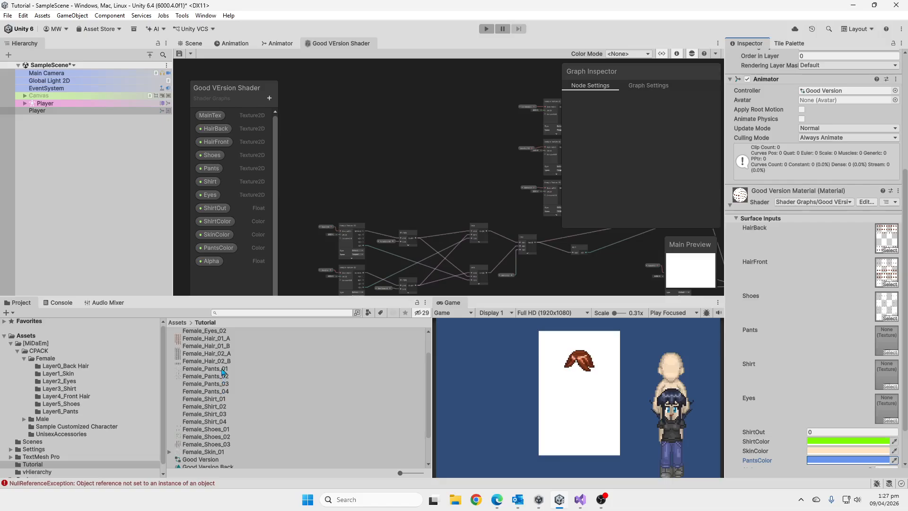
pyautogui.moveTo(222, 371); pyautogui.dragTo(885, 340)
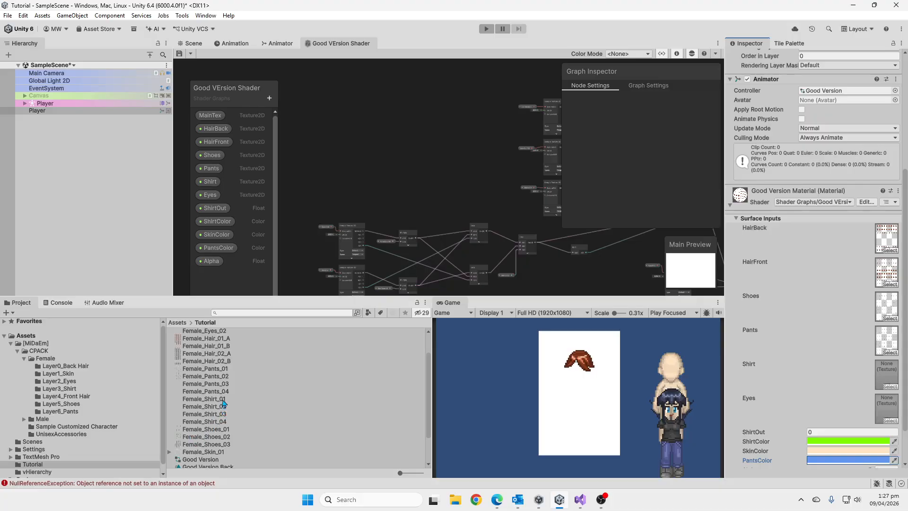
# Assign the Female_Shirt_03 texture to the material's Shirt input and Female_Eyes_01 to Eyes.
pyautogui.moveTo(219, 415); pyautogui.dragTo(888, 378)
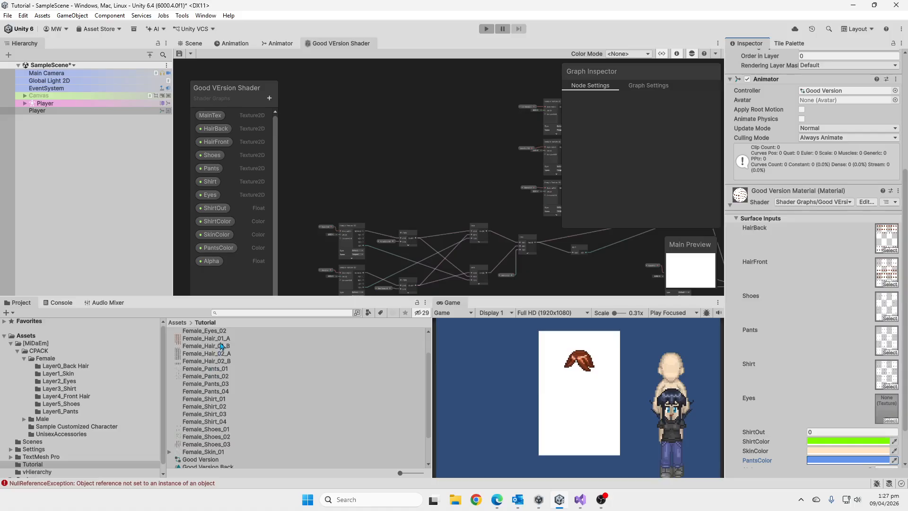
pyautogui.scroll(3, 222, 346)
pyautogui.moveTo(217, 353); pyautogui.dragTo(887, 407)
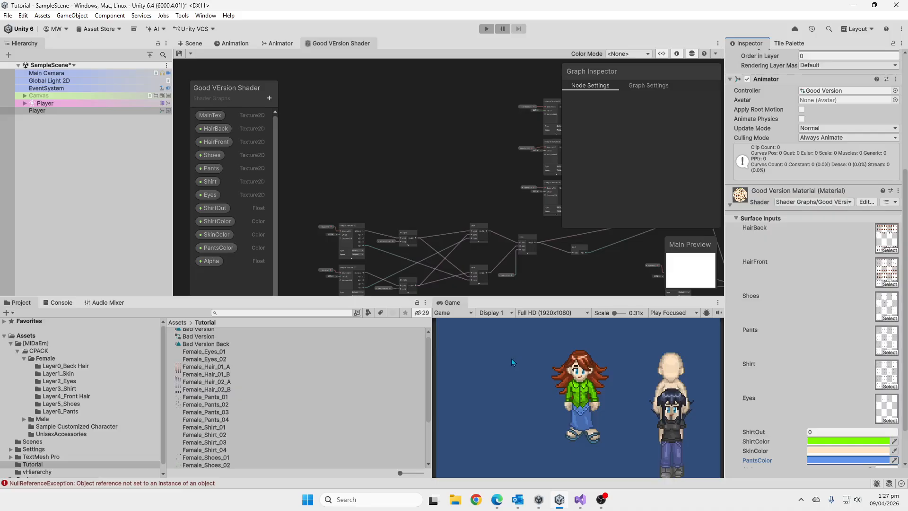
# Inspect the dressed character in the Game view and set the material's ShirtOut value to 1.
pyautogui.scroll(4, 588, 399)
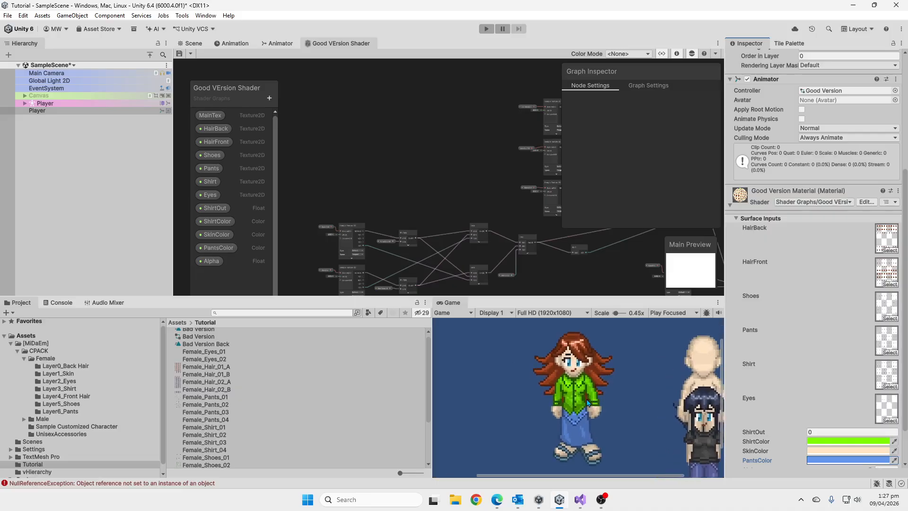
pyautogui.scroll(-4, 589, 402)
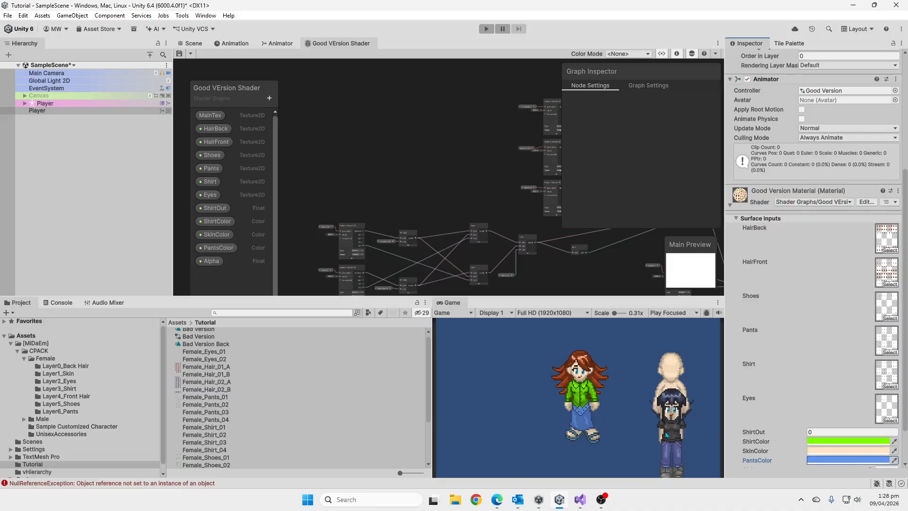
pyautogui.scroll(4, 666, 434)
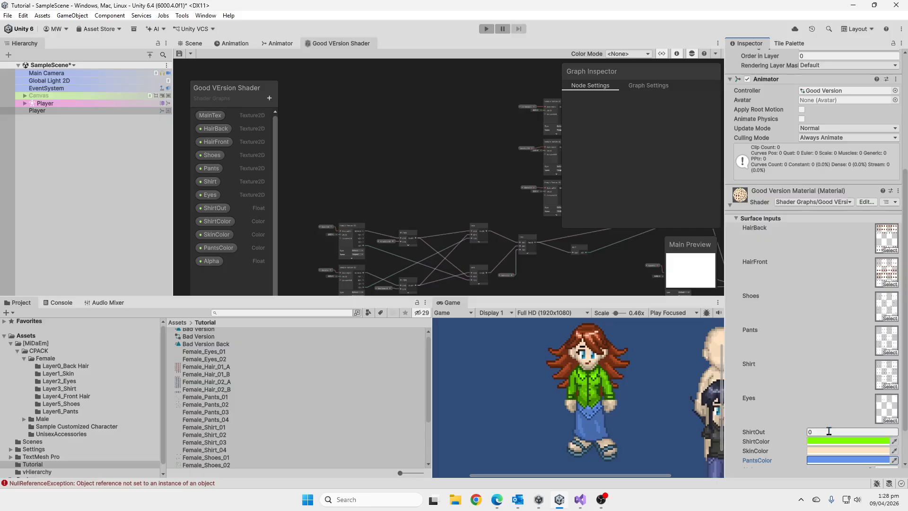
pyautogui.click(828, 431)
pyautogui.write('1')
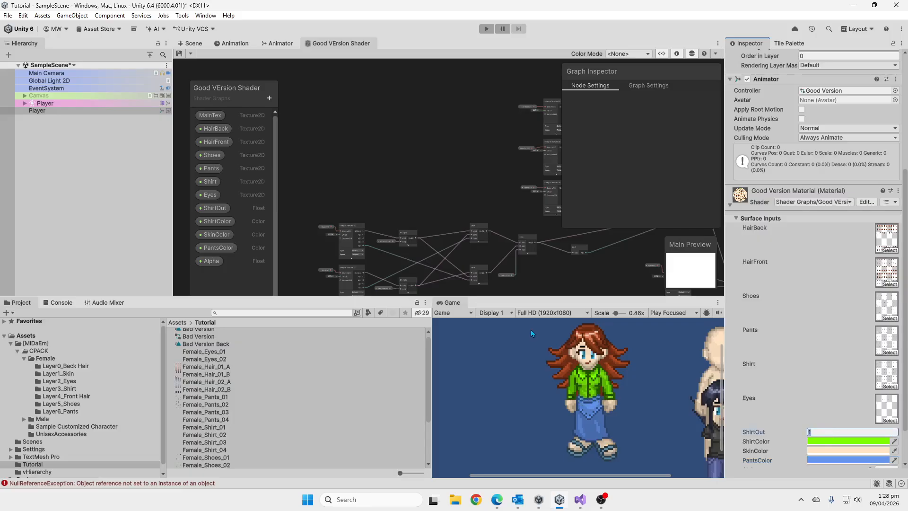
# Swap the two Lerp outputs feeding A and B of the Lerp node driven by ShirtOut, and save the shader graph.
pyautogui.scroll(5, 457, 238)
pyautogui.scroll(3, 447, 201)
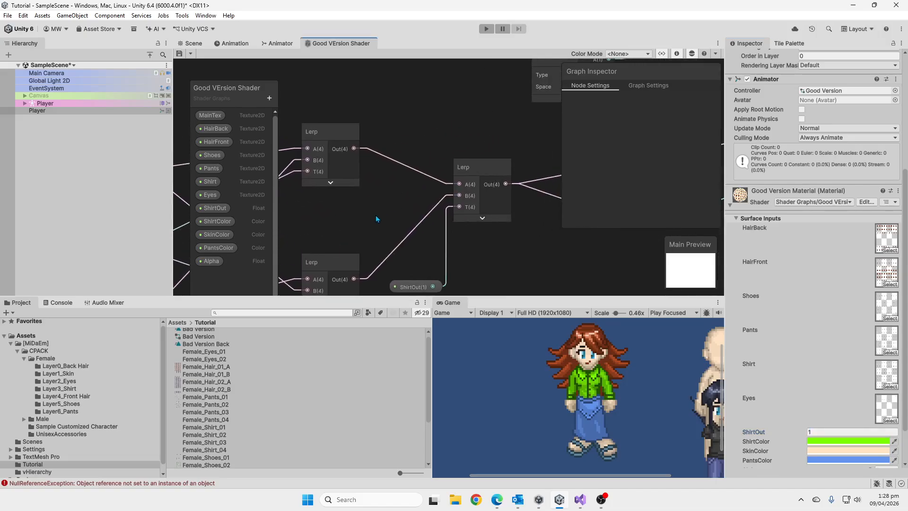
pyautogui.moveTo(353, 279); pyautogui.dragTo(460, 184)
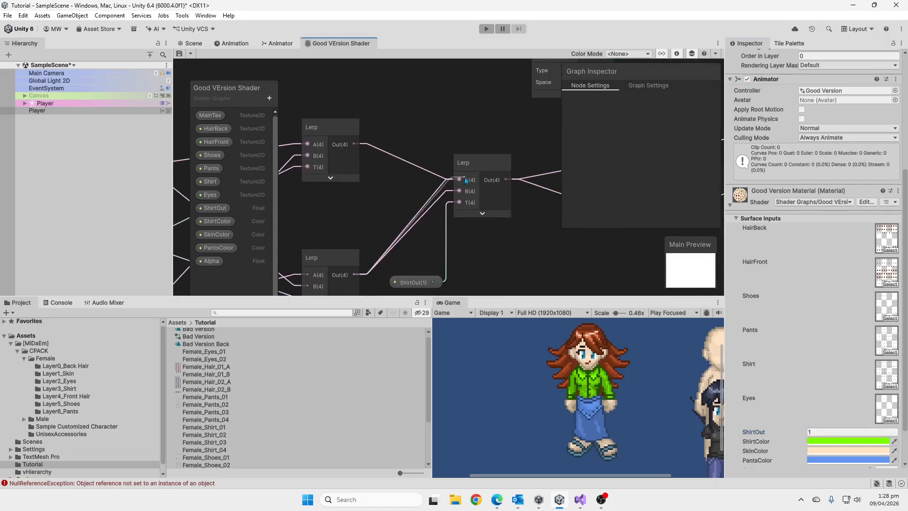
pyautogui.moveTo(354, 143); pyautogui.dragTo(460, 191)
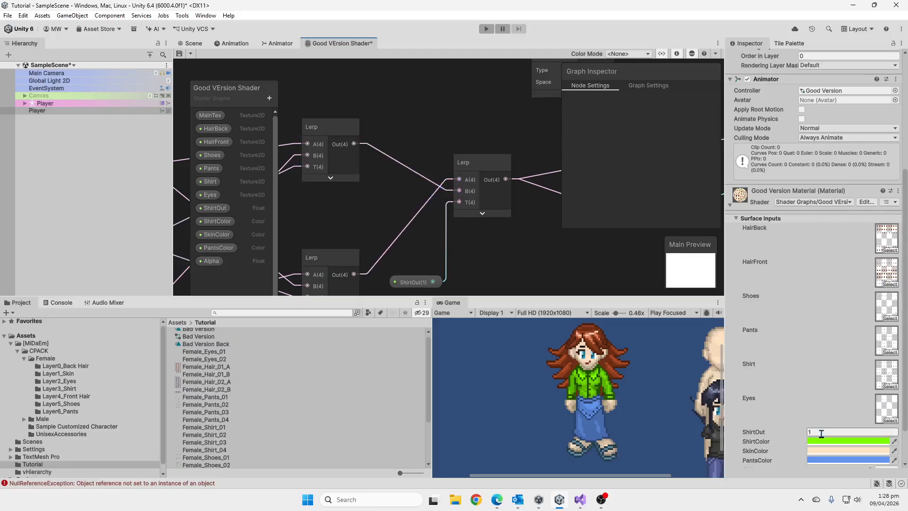
pyautogui.click(180, 53)
# Set the material's ShirtOut value to 0, test its Alpha slider ending at 1, and collapse the Surface Inputs.
pyautogui.click(821, 431)
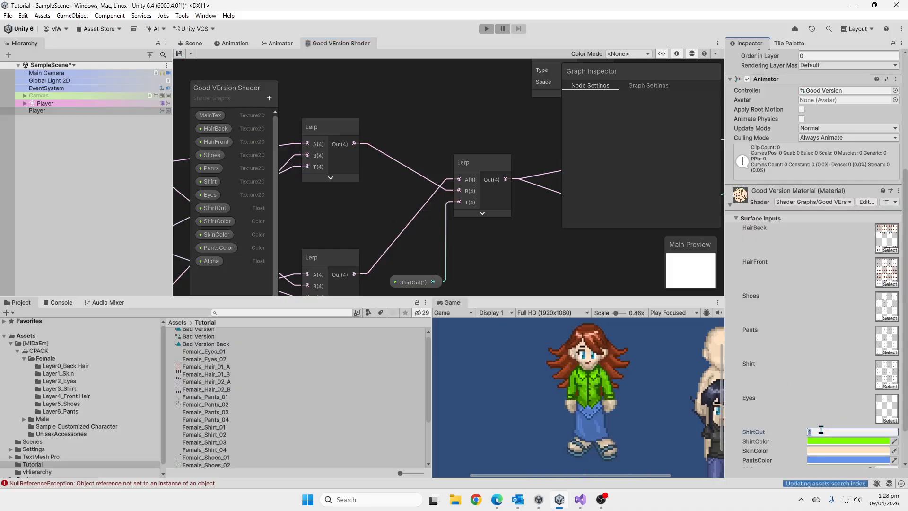
pyautogui.write('0')
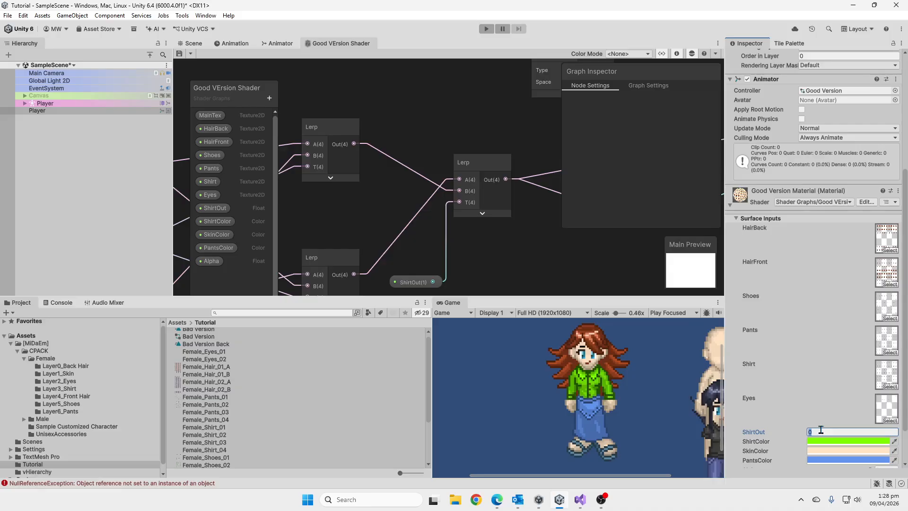
pyautogui.scroll(-2, 819, 412)
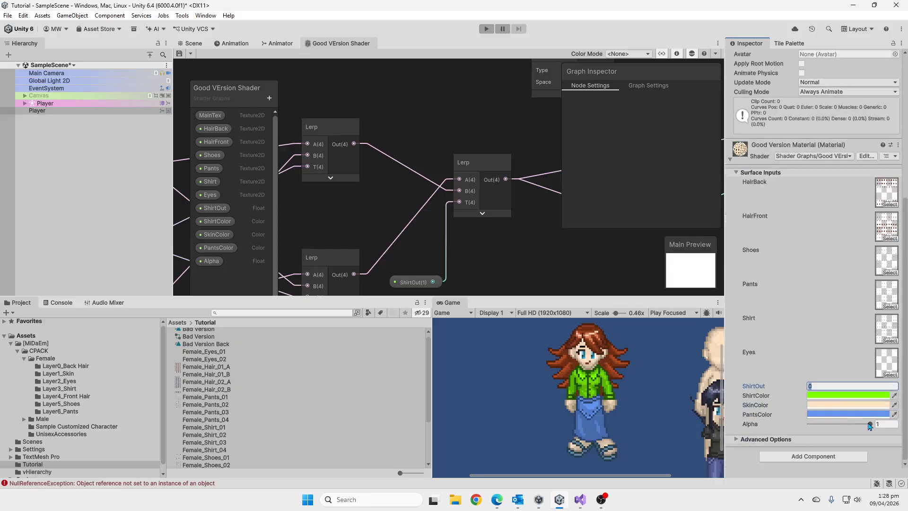
pyautogui.moveTo(861, 424); pyautogui.dragTo(892, 433)
pyautogui.click(736, 172)
# Review the whole shader graph and move its Blackboard closer to the corner of the graph area.
pyautogui.scroll(-3, 475, 184)
pyautogui.scroll(-5, 475, 183)
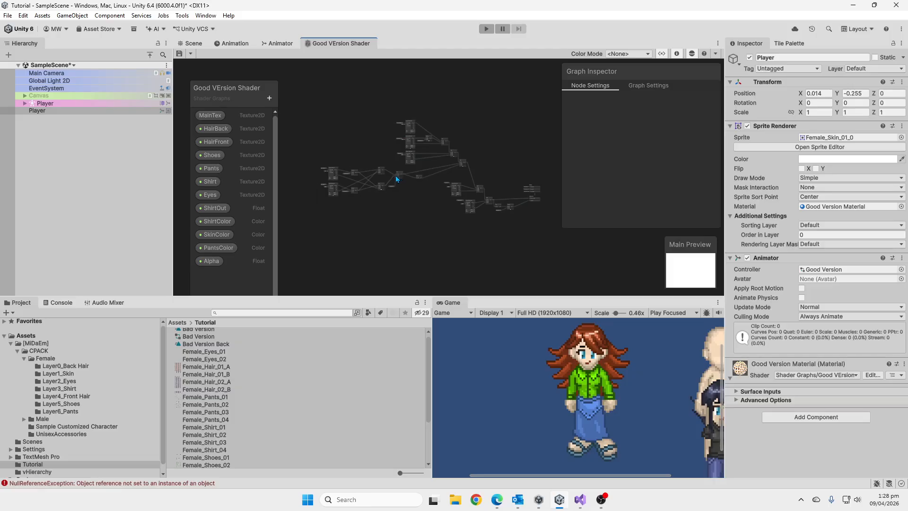
pyautogui.moveTo(245, 88); pyautogui.dragTo(235, 76)
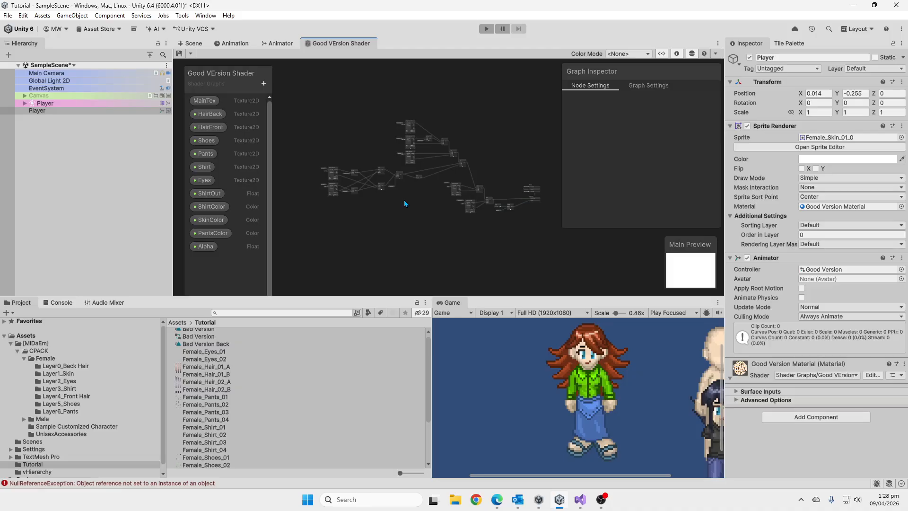
pyautogui.moveTo(397, 206); pyautogui.dragTo(401, 215, button='middle')
# View the Player's animator states and preview the Good Version Back clip before returning to Good Version Front.
pyautogui.click(278, 45)
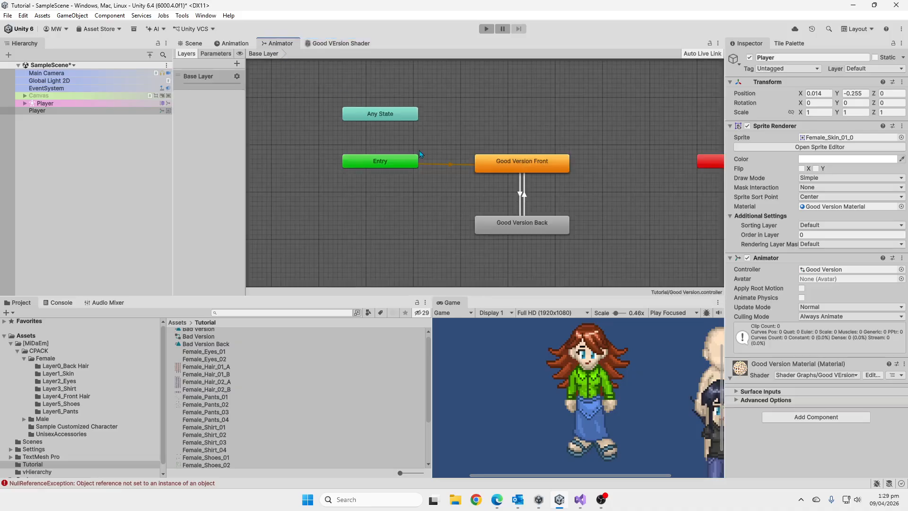
pyautogui.click(237, 44)
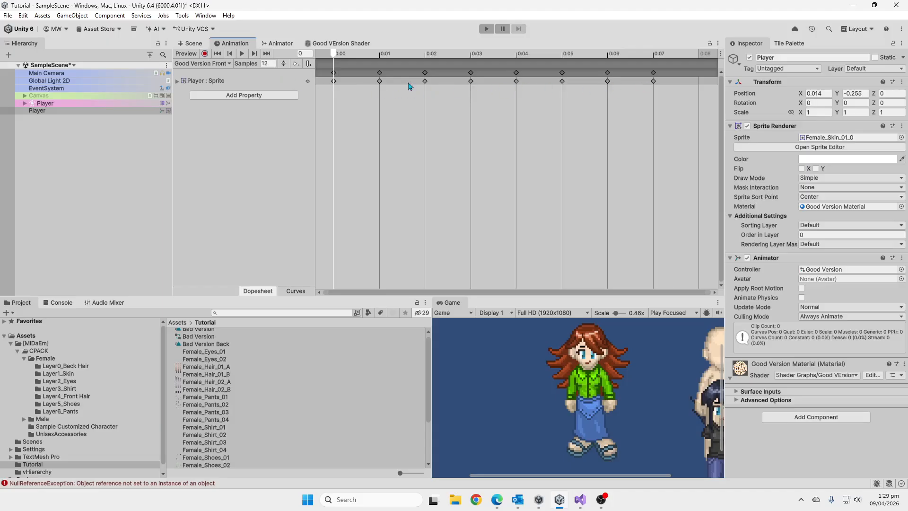
pyautogui.click(202, 64)
pyautogui.click(214, 73)
pyautogui.moveTo(335, 62); pyautogui.dragTo(332, 82)
pyautogui.click(221, 65)
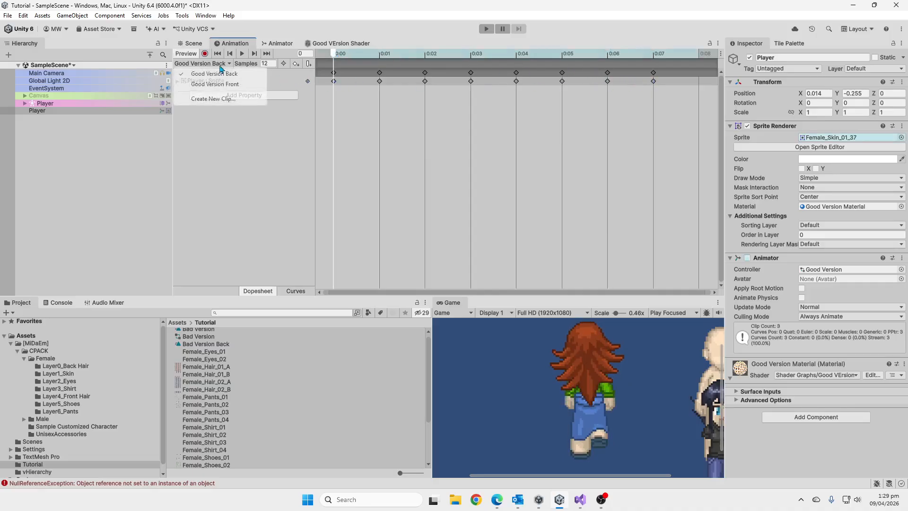
pyautogui.click(216, 84)
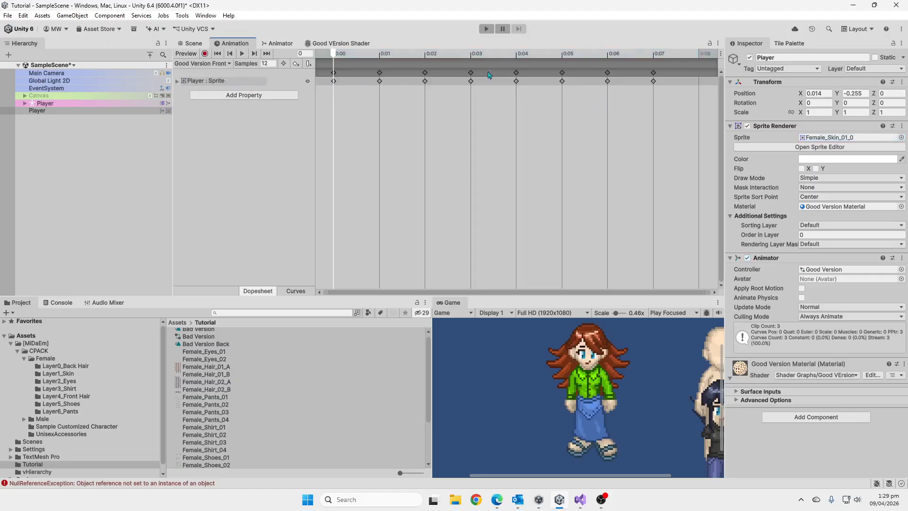
# Run the scene, toggle the animator's Back parameter on and off to test both walking directions, and stop playback.
pyautogui.click(487, 29)
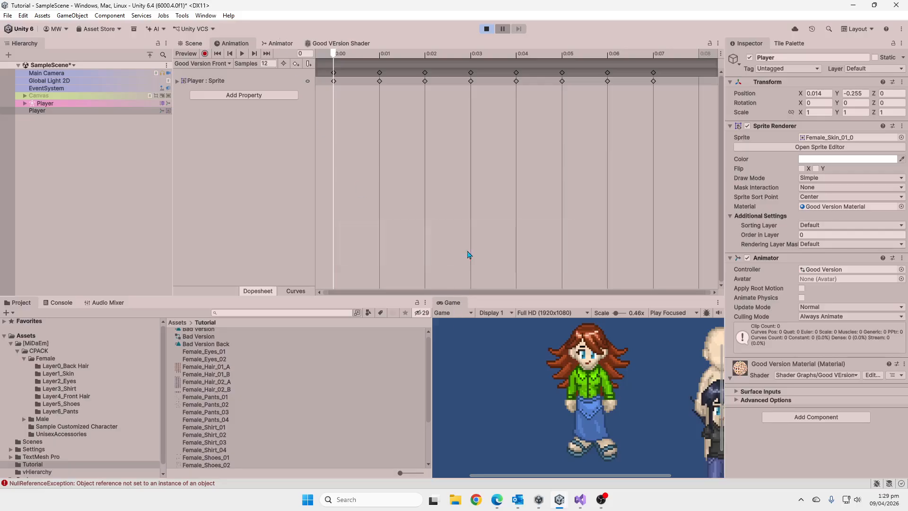
pyautogui.click(283, 44)
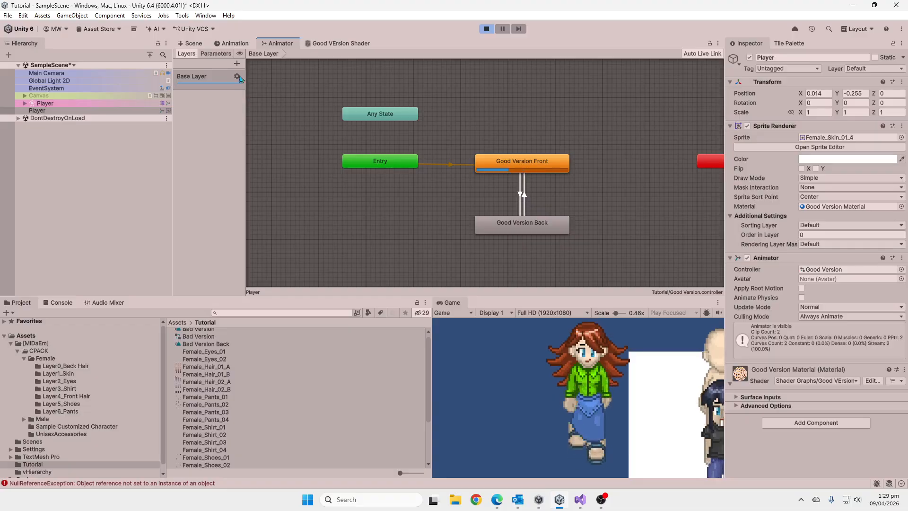
pyautogui.click(216, 54)
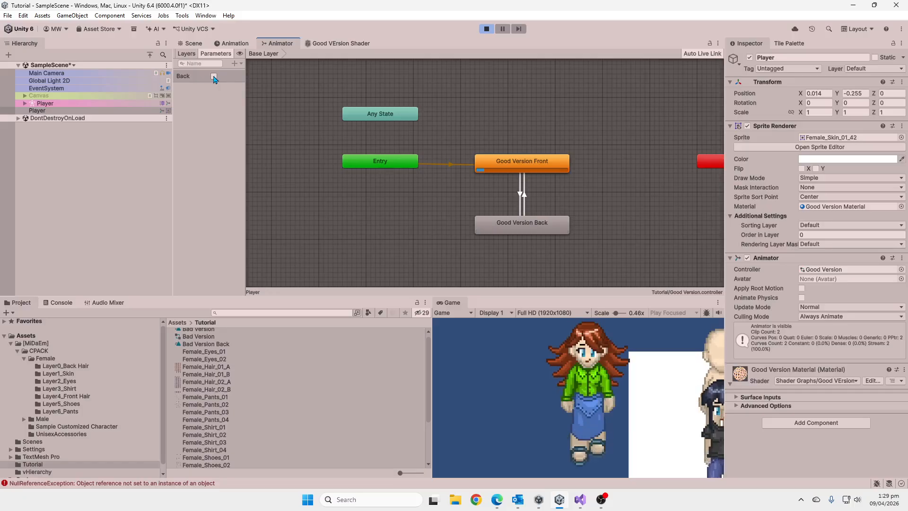
pyautogui.click(214, 77)
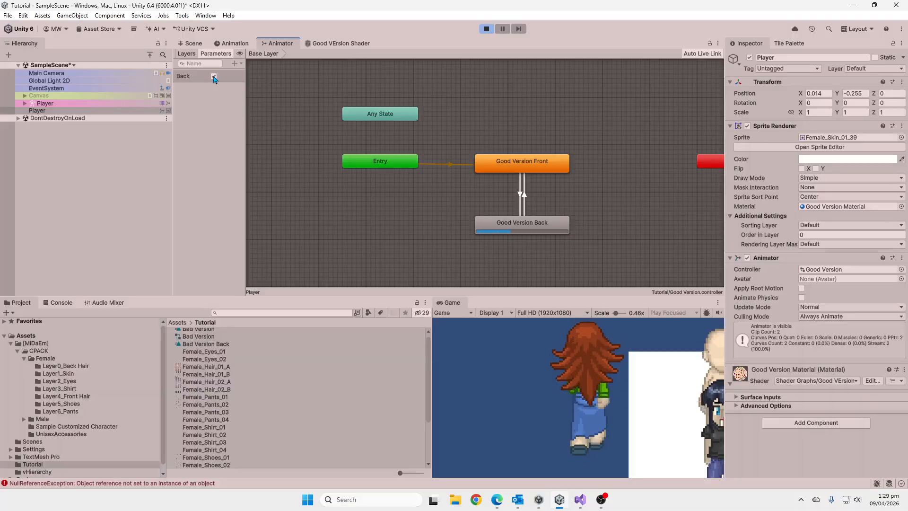
pyautogui.click(214, 76)
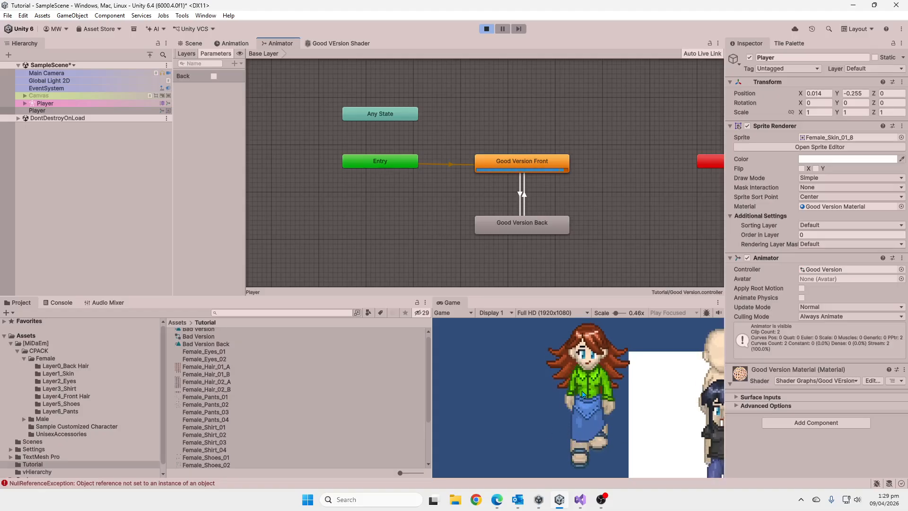
pyautogui.click(486, 28)
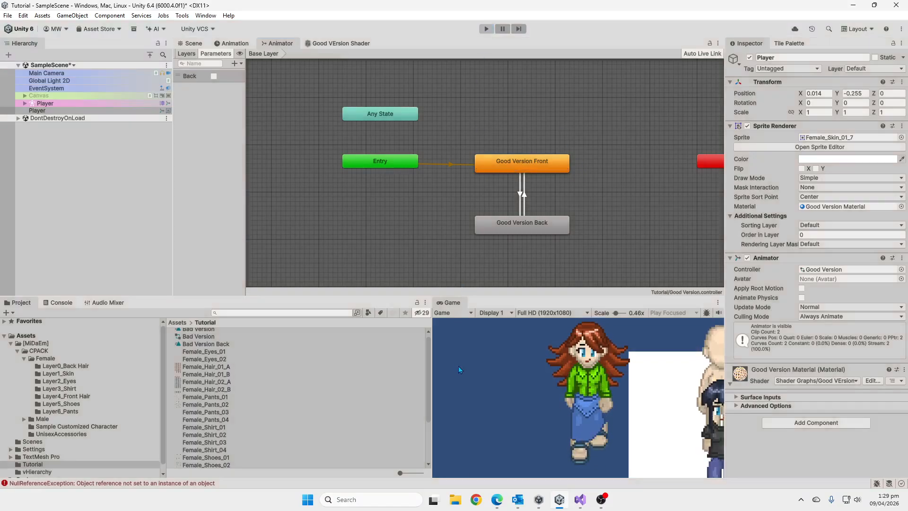
# Activate the Canvas object and frame it in the Scene view.
pyautogui.scroll(-3, 603, 421)
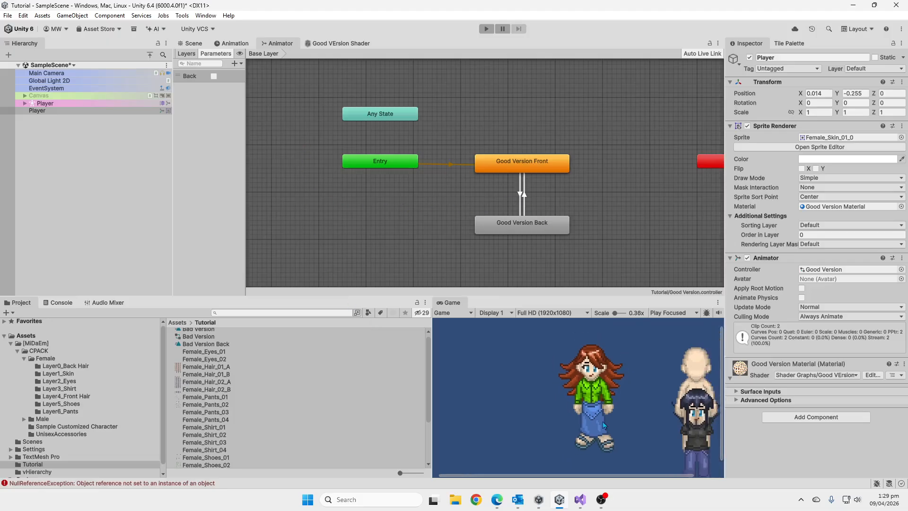
pyautogui.click(19, 95)
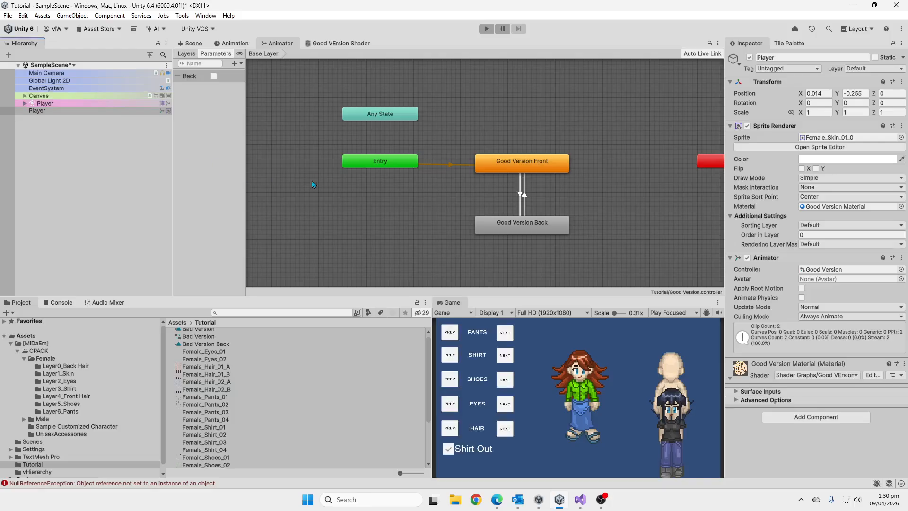
pyautogui.click(192, 43)
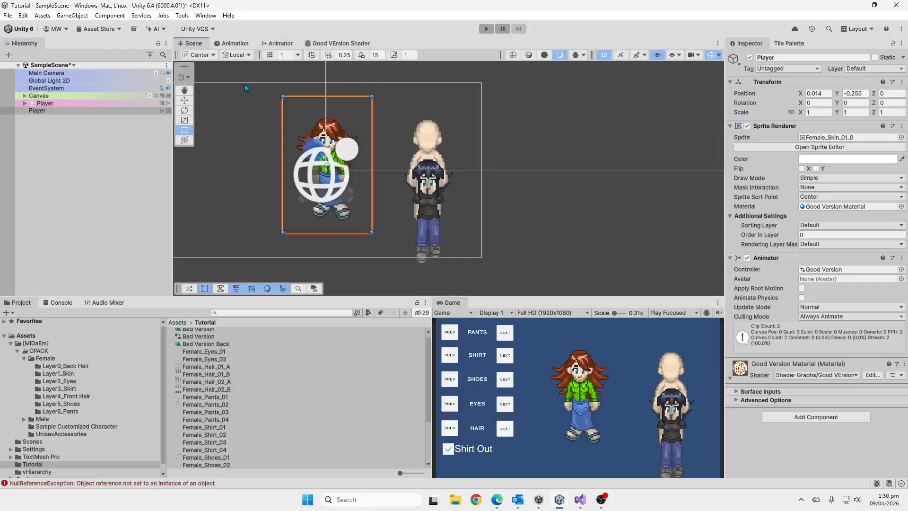
pyautogui.doubleClick(65, 97)
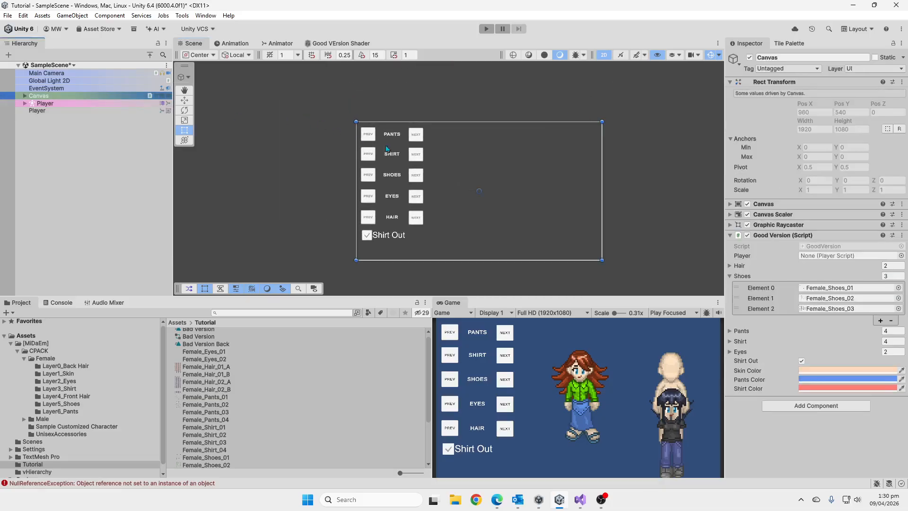
pyautogui.scroll(1, 399, 166)
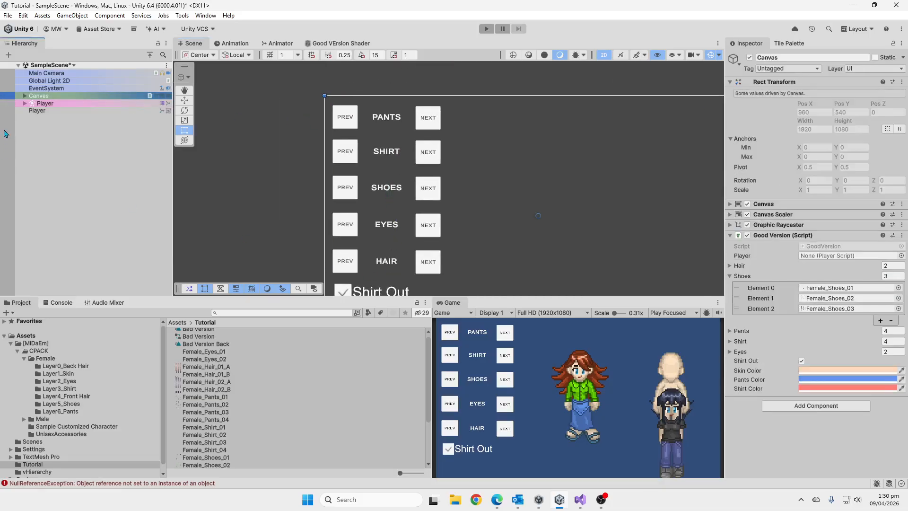
# Examine the Hair, Shoes, Pants, Shirt and Eyes texture lists of the Canvas's Good Version script.
pyautogui.click(731, 276)
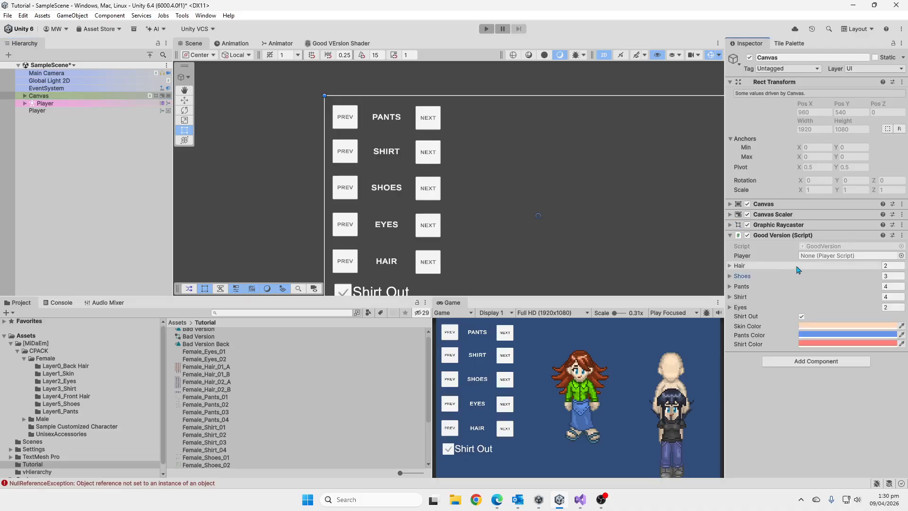
pyautogui.click(730, 266)
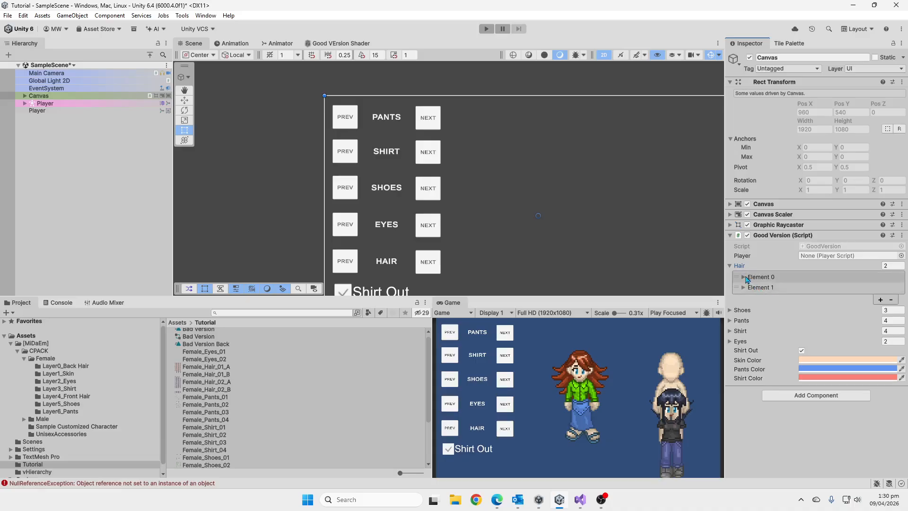
pyautogui.click(744, 278)
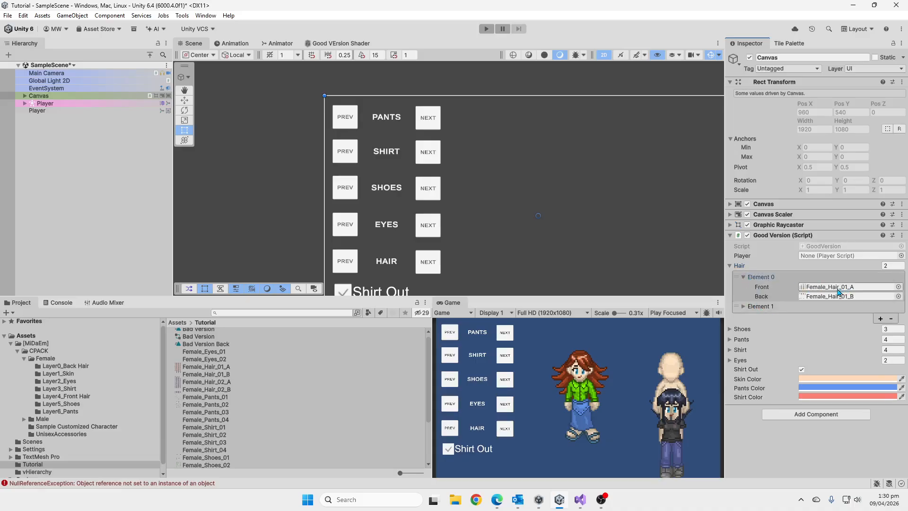
pyautogui.click(745, 277)
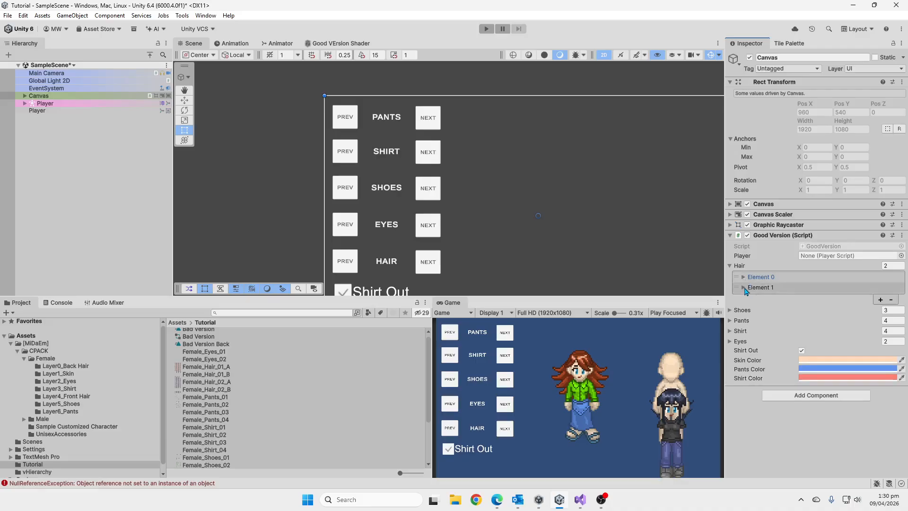
pyautogui.click(745, 277)
pyautogui.click(745, 277)
pyautogui.click(730, 266)
pyautogui.click(729, 276)
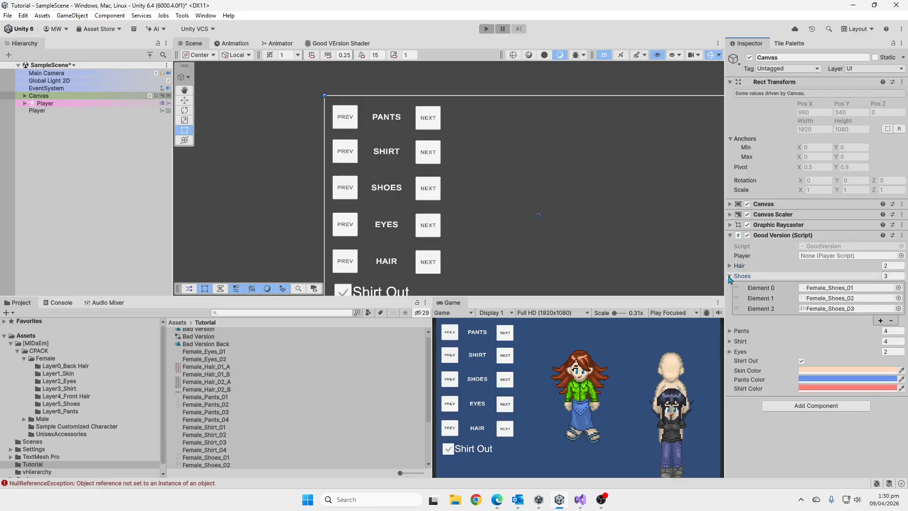
pyautogui.click(730, 276)
pyautogui.click(730, 286)
pyautogui.click(730, 286)
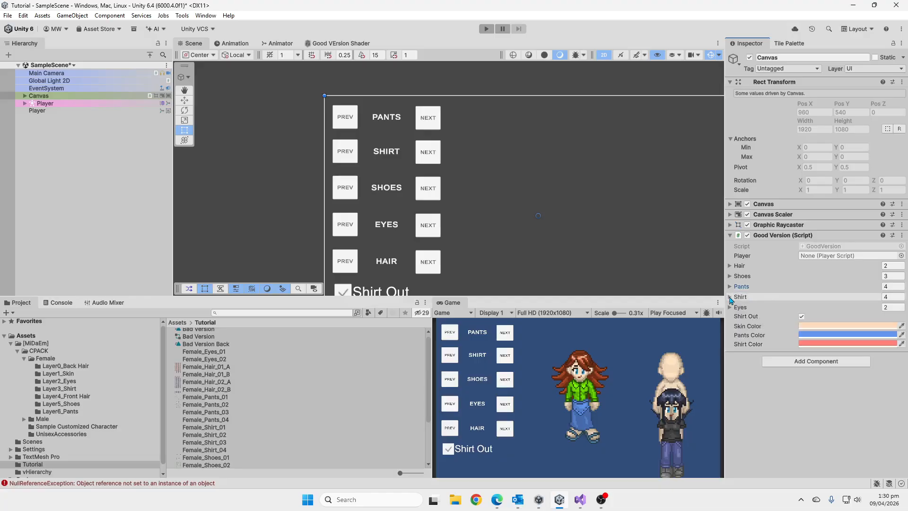
pyautogui.click(730, 296)
pyautogui.click(730, 297)
pyautogui.click(730, 308)
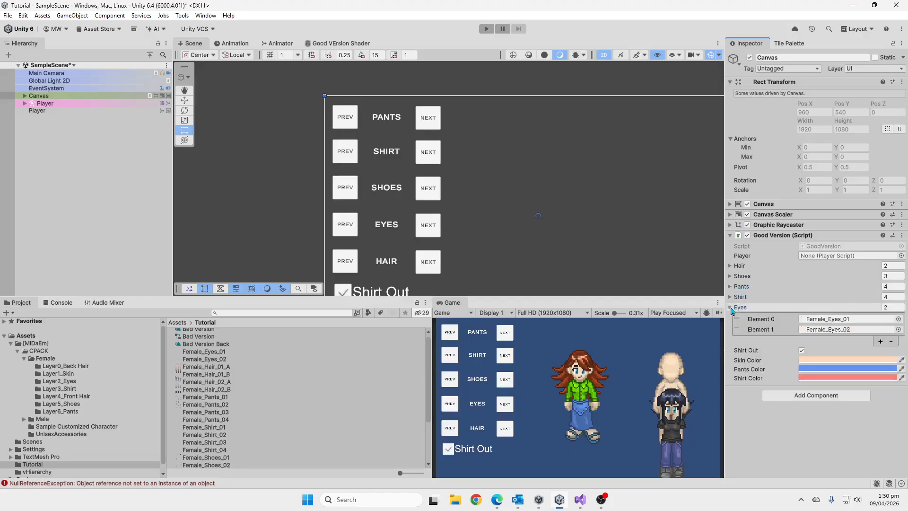
pyautogui.click(730, 308)
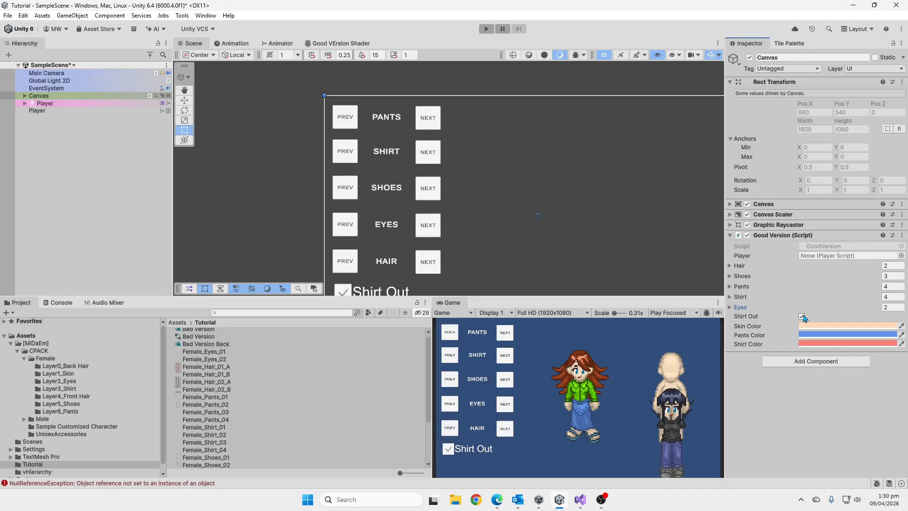
# Look over the Canvas's clothing buttons and Shirt Out toggle, and switch to Visual Studio to view the GoodVersion.cs script.
pyautogui.moveTo(458, 181); pyautogui.dragTo(493, 151, button='middle')
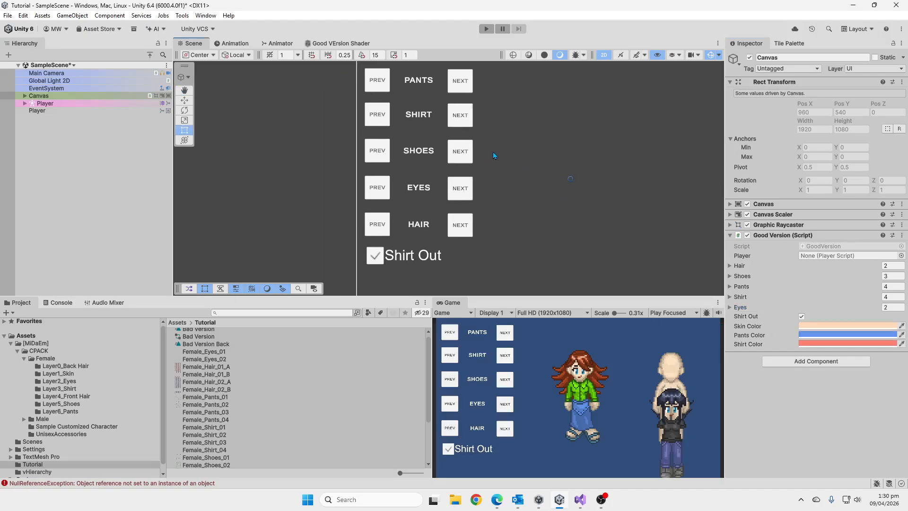
pyautogui.scroll(-1, 494, 155)
pyautogui.scroll(-1, 492, 151)
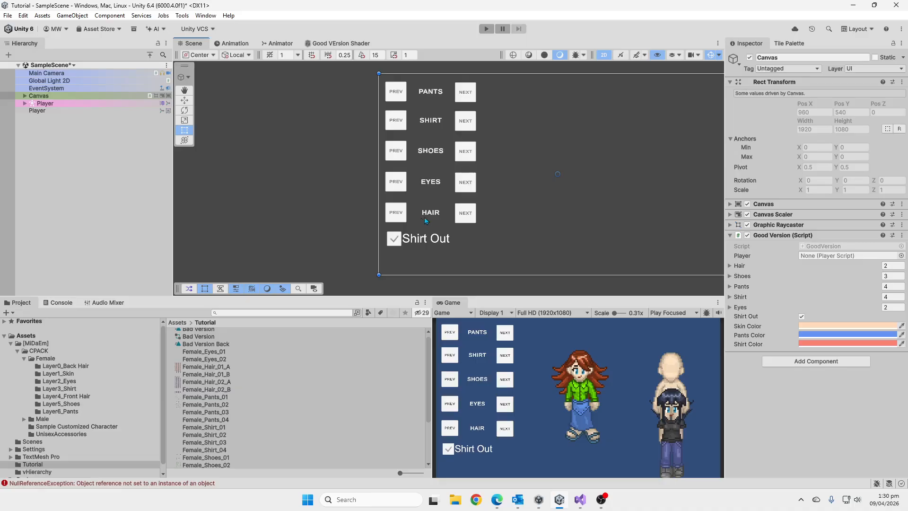
pyautogui.moveTo(592, 242); pyautogui.dragTo(510, 246, button='middle')
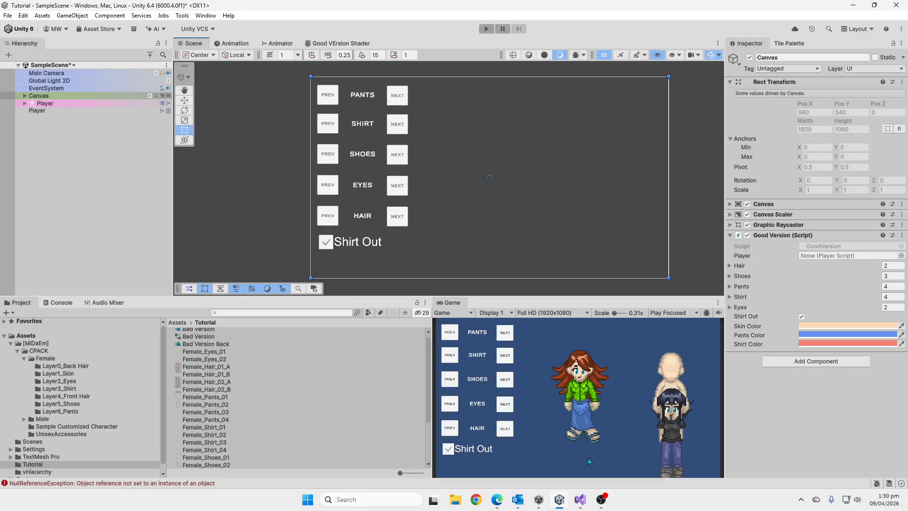
pyautogui.click(580, 500)
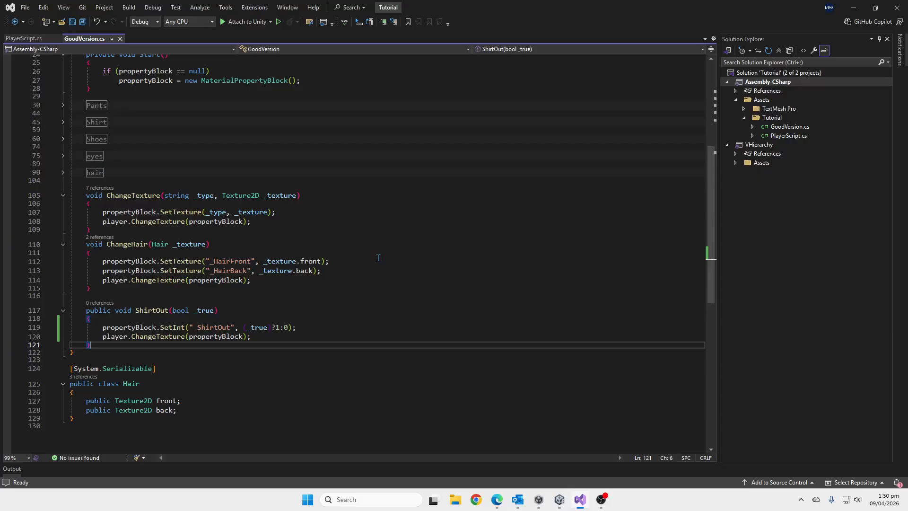
# Examine the propertyBlock field and the skin, pants and shirt colour fields declared in the GoodVersion class.
pyautogui.scroll(8, 199, 154)
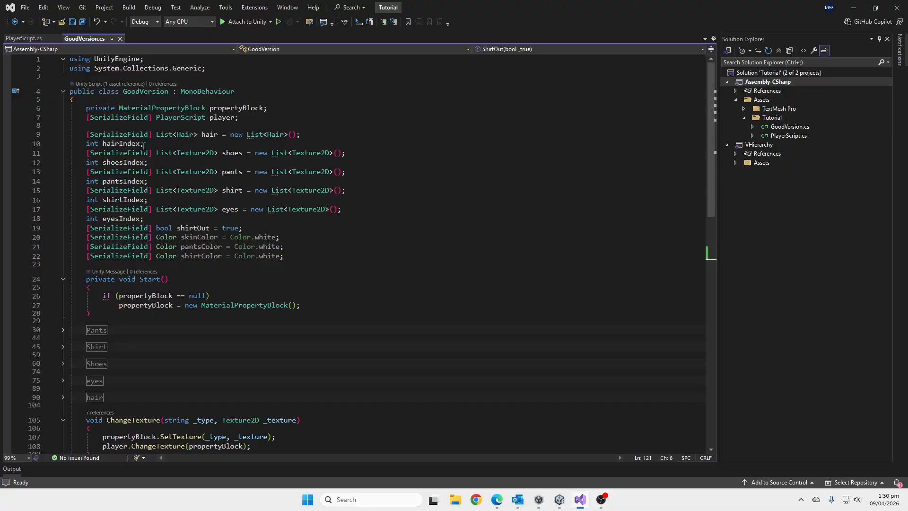
pyautogui.click(163, 110)
pyautogui.click(240, 109)
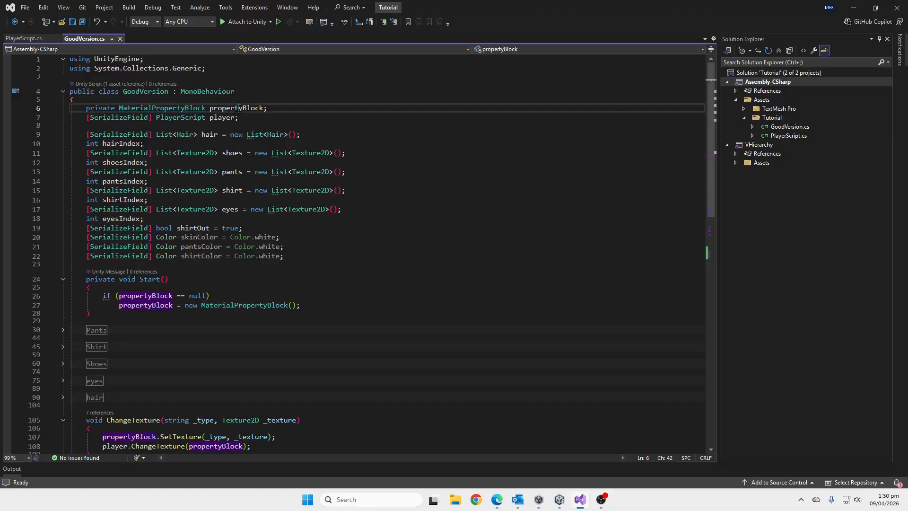
pyautogui.scroll(-3, 411, 186)
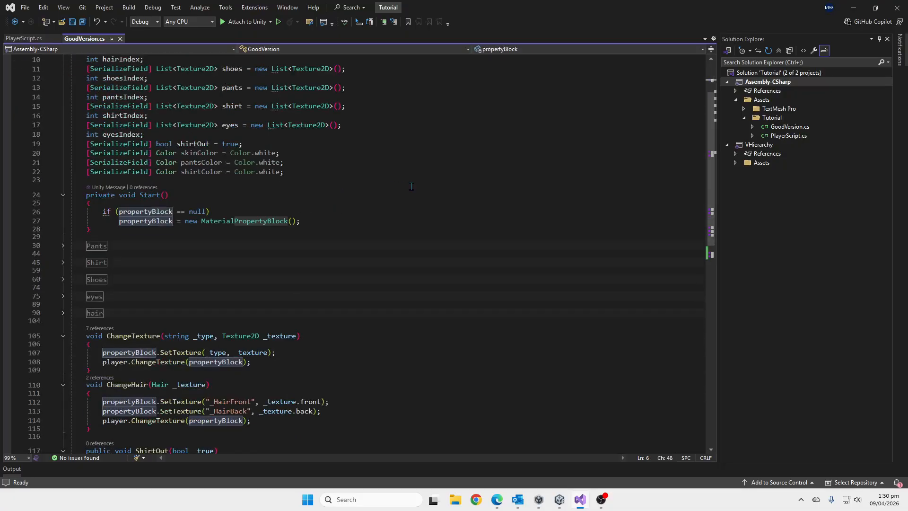
pyautogui.scroll(2, 384, 206)
pyautogui.moveTo(293, 226); pyautogui.dragTo(48, 212)
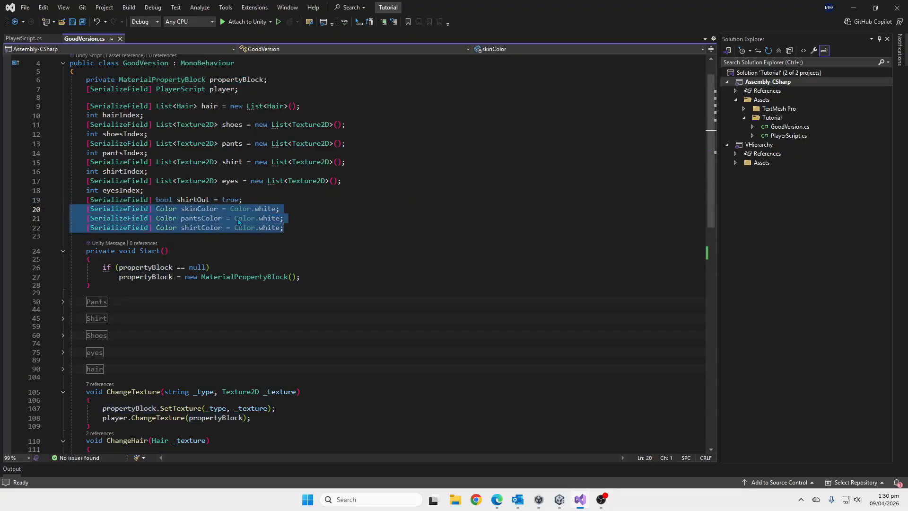
pyautogui.click(301, 231)
pyautogui.scroll(-4, 376, 231)
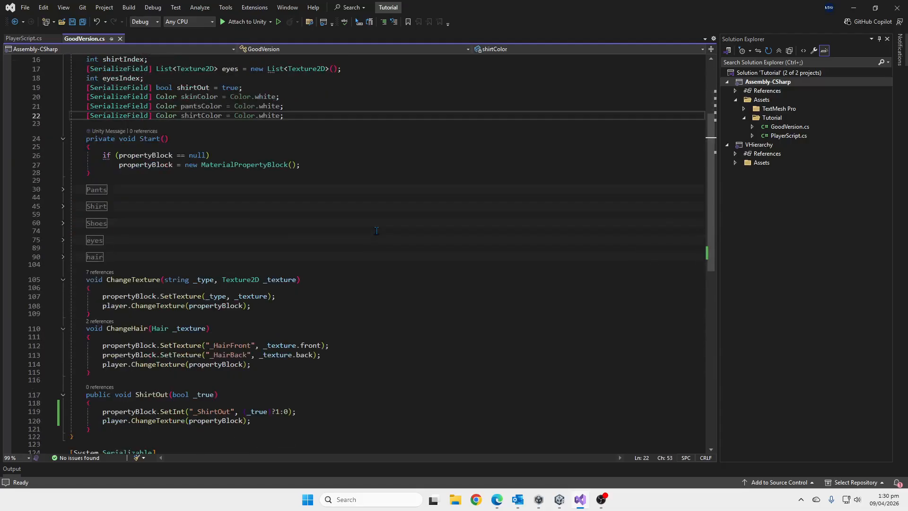
# Look over the collapsed clothing, eyes and hair regions and expand the Pants region.
pyautogui.moveTo(115, 257); pyautogui.dragTo(44, 191)
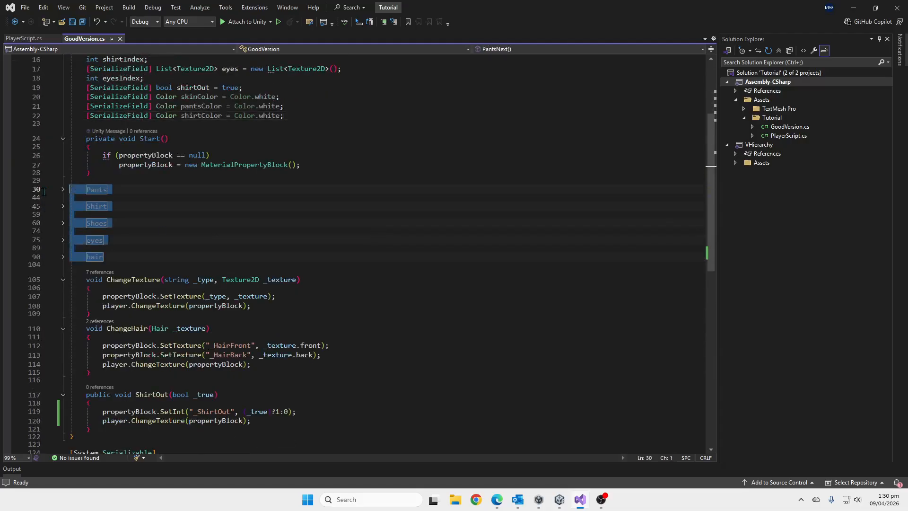
pyautogui.click(194, 209)
pyautogui.click(63, 190)
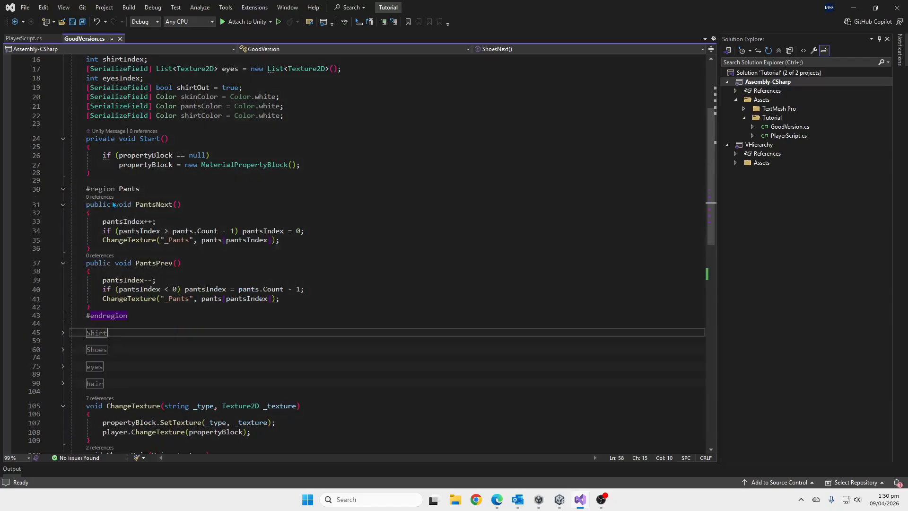
pyautogui.scroll(-1, 137, 262)
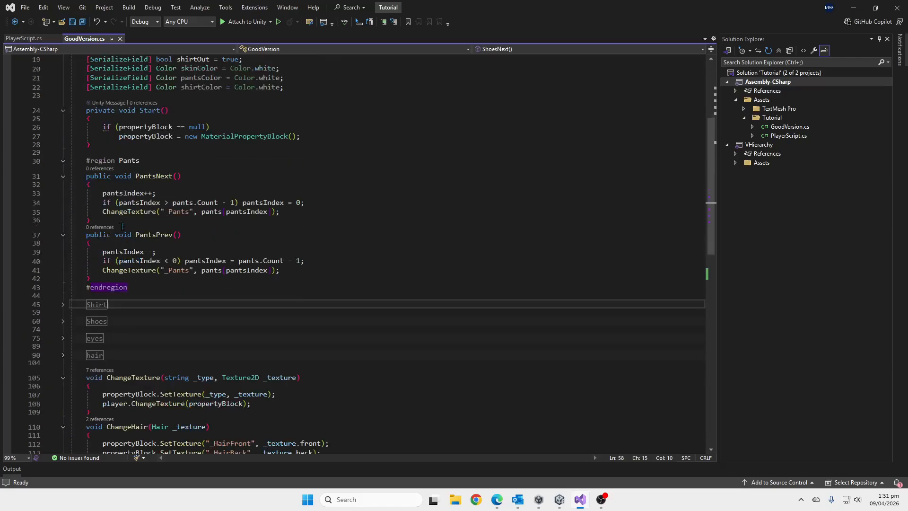
# Examine PantsNext's pantsIndex increment, its pants.Count - 1 limit check and the ChangeTexture call with "_Pants".
pyautogui.click(124, 188)
pyautogui.doubleClick(124, 193)
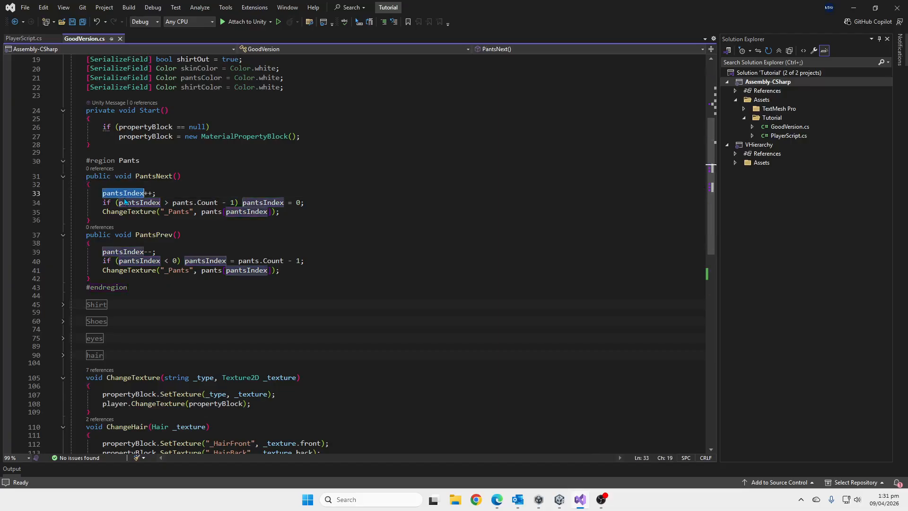
pyautogui.scroll(6, 167, 180)
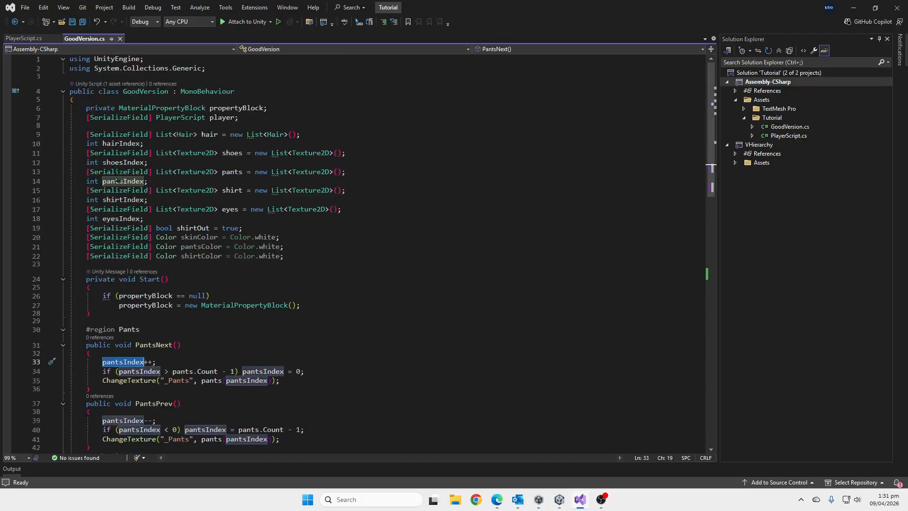
pyautogui.scroll(-5, 140, 227)
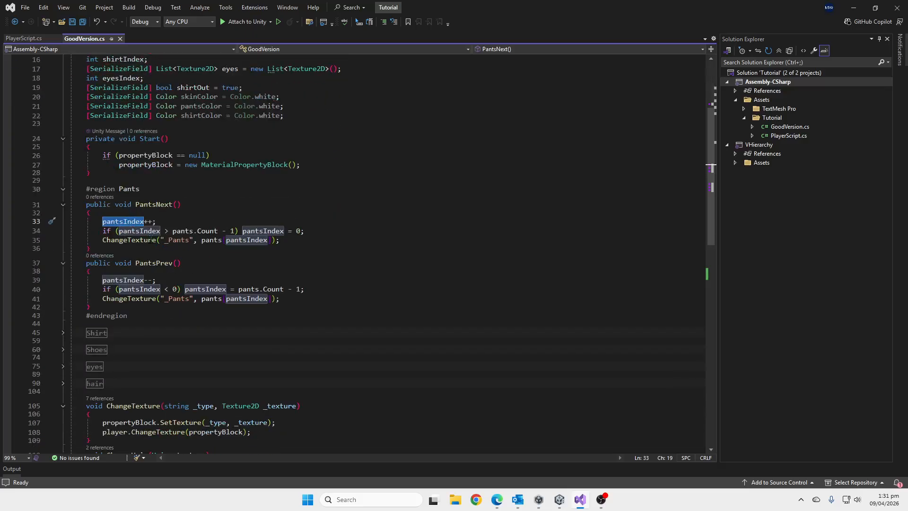
pyautogui.moveTo(173, 232); pyautogui.dragTo(234, 232)
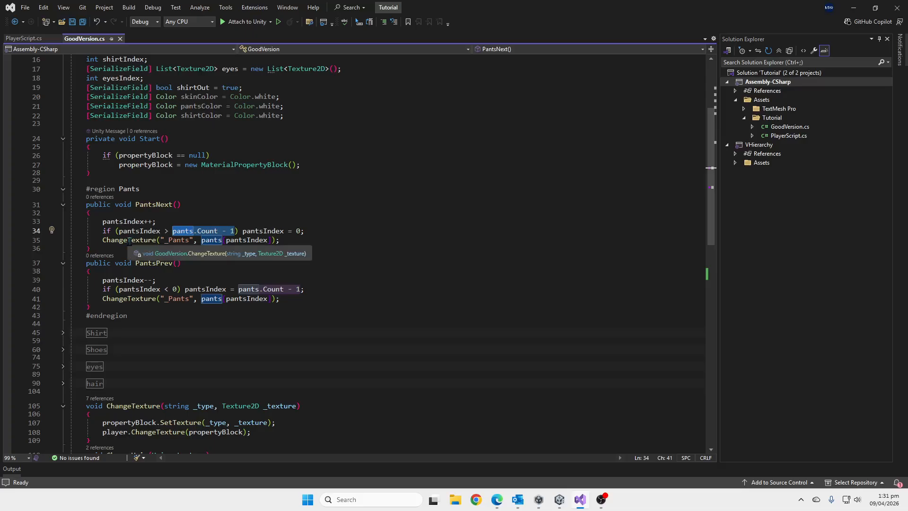
pyautogui.click(156, 241)
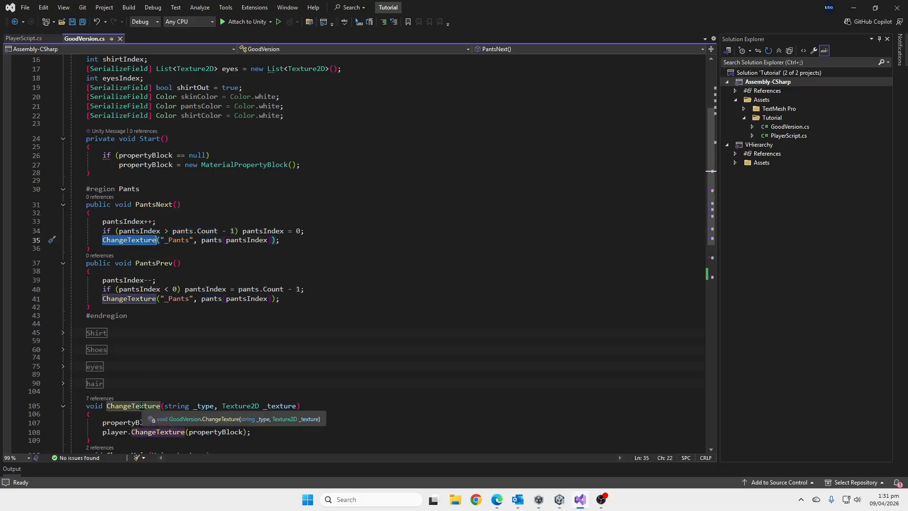
pyautogui.doubleClick(176, 240)
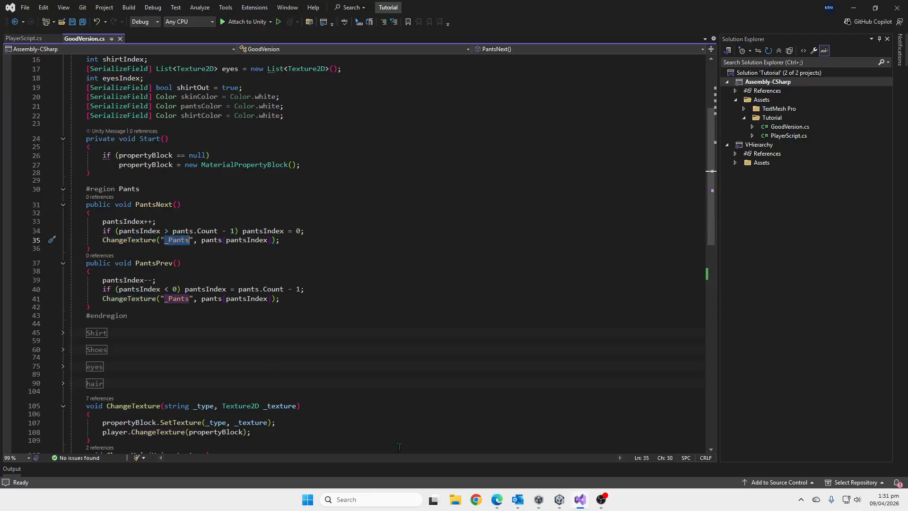
# Switch to Unity, check the Pants property's reference name in the Good VErsion Shader graph, and return to Visual Studio.
pyautogui.click(560, 501)
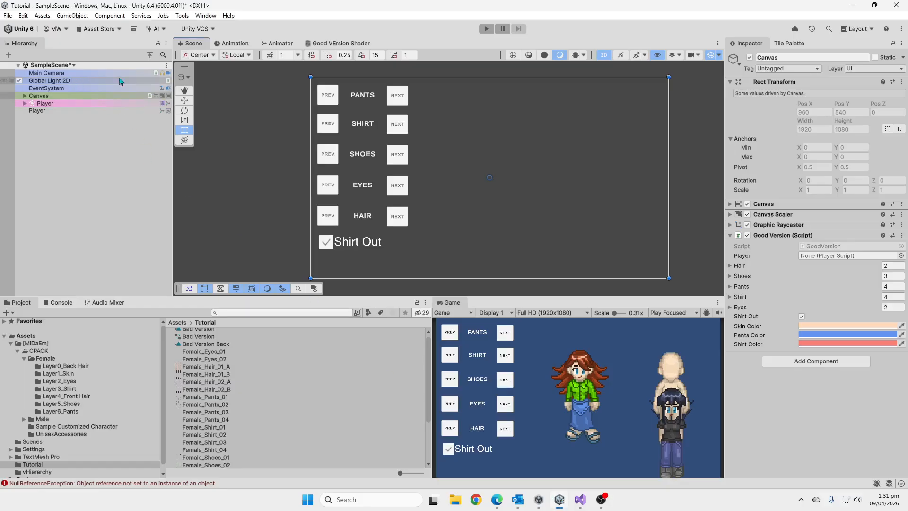
pyautogui.click(338, 45)
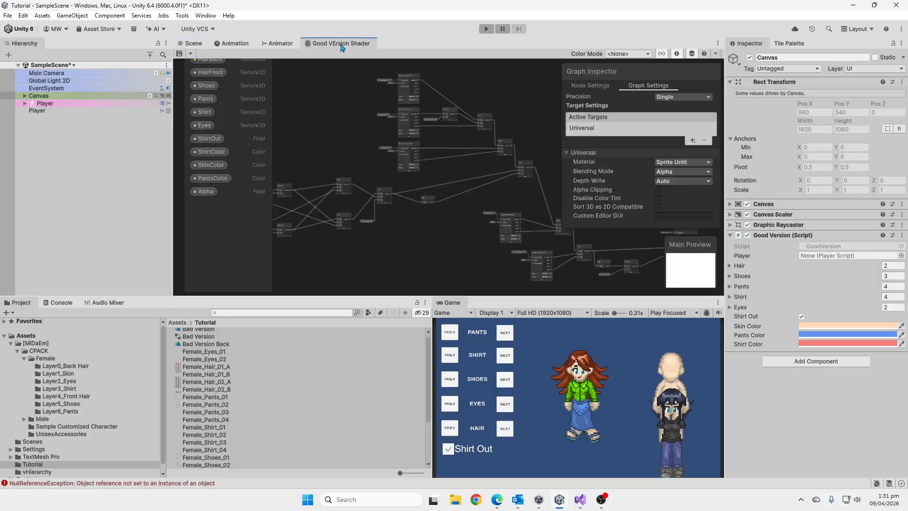
pyautogui.click(206, 99)
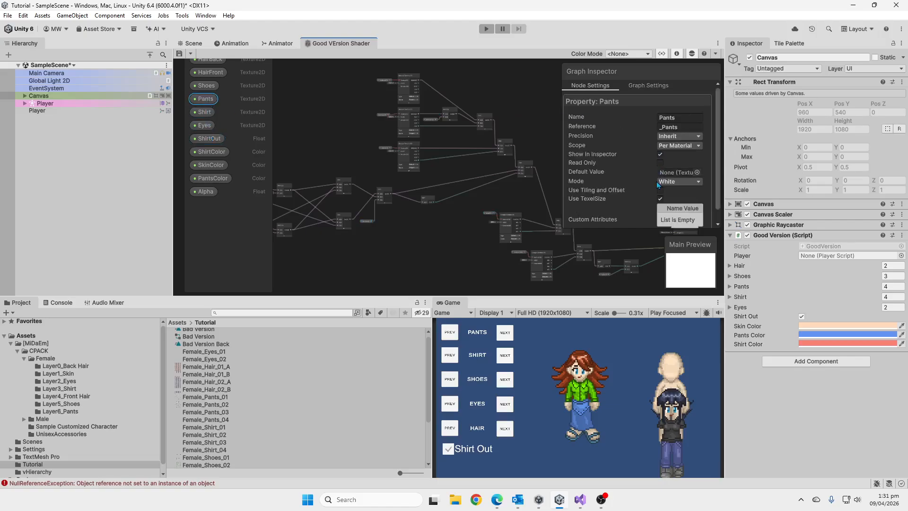
pyautogui.click(662, 126)
pyautogui.moveTo(561, 505)
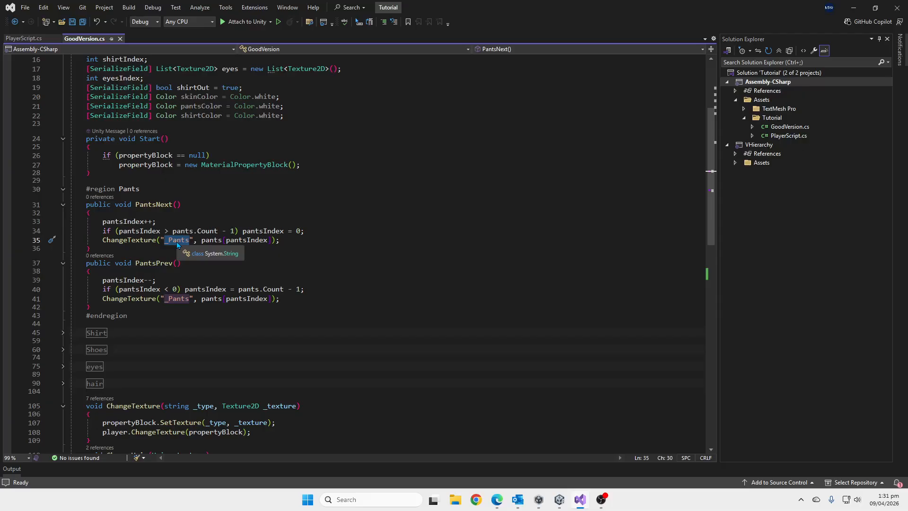
# Examine the pants and pantsIndex arguments of PantsNext's ChangeTexture call and the Texture2D type of the clothing lists.
pyautogui.scroll(-2, 178, 244)
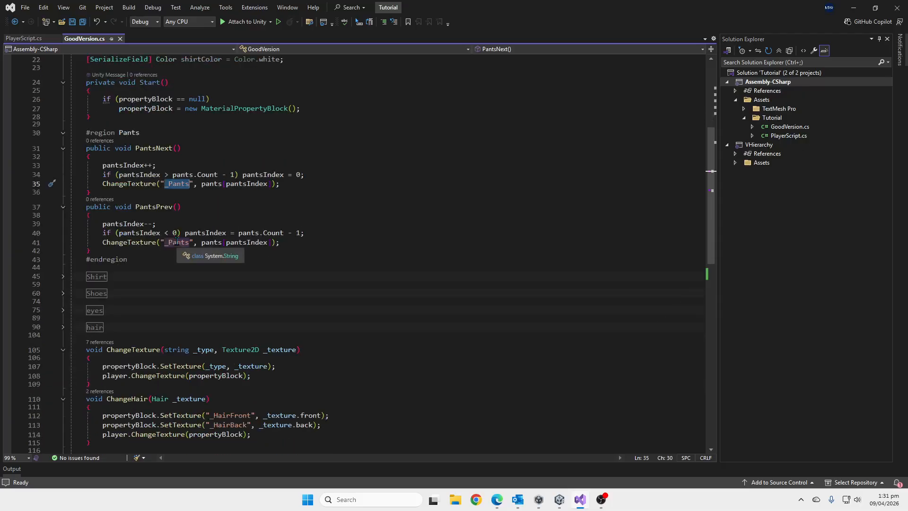
pyautogui.click(210, 184)
pyautogui.doubleClick(243, 184)
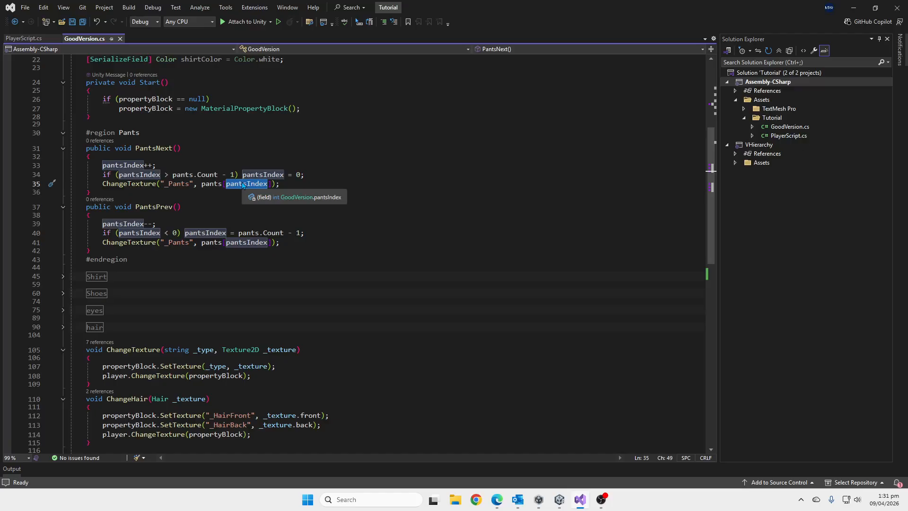
pyautogui.scroll(7, 242, 185)
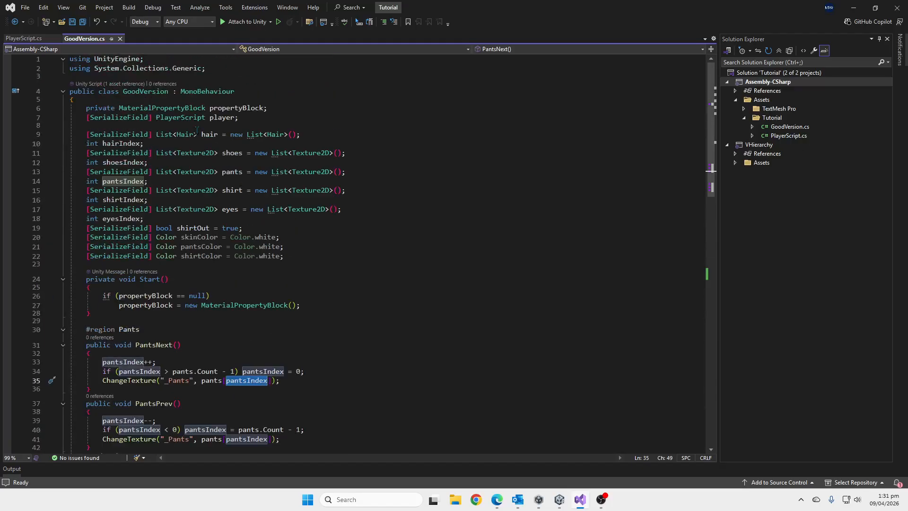
pyautogui.click(196, 154)
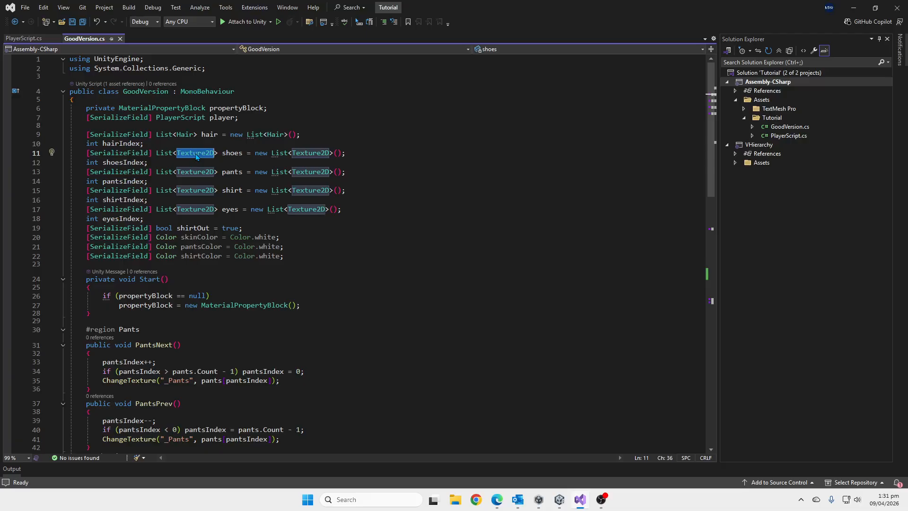
# Examine GoodVersion's ChangeTexture method, covering its _type and _texture parameters and the propertyBlock.SetTexture call.
pyautogui.scroll(-11, 196, 154)
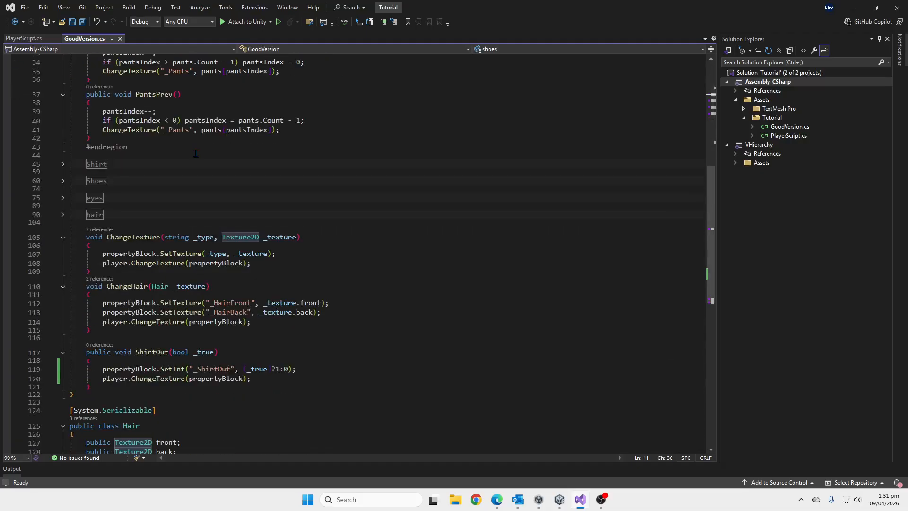
pyautogui.scroll(-1, 197, 154)
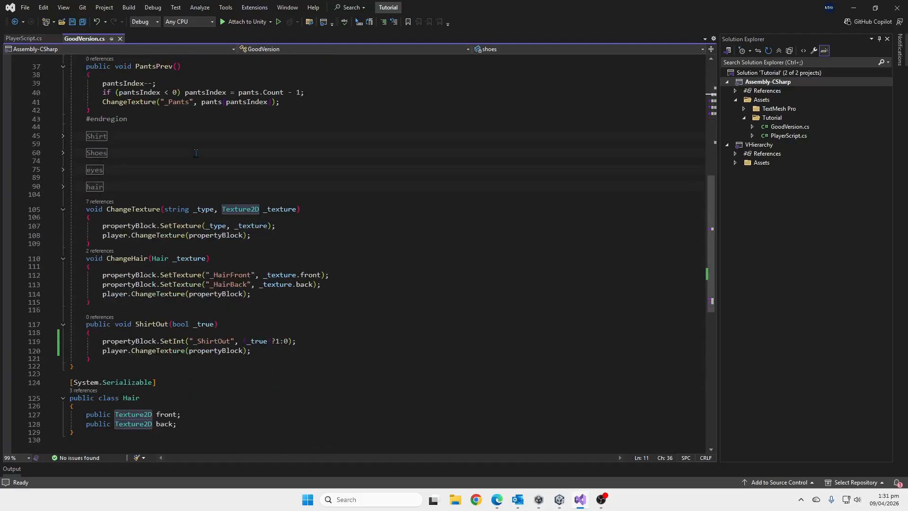
pyautogui.click(140, 214)
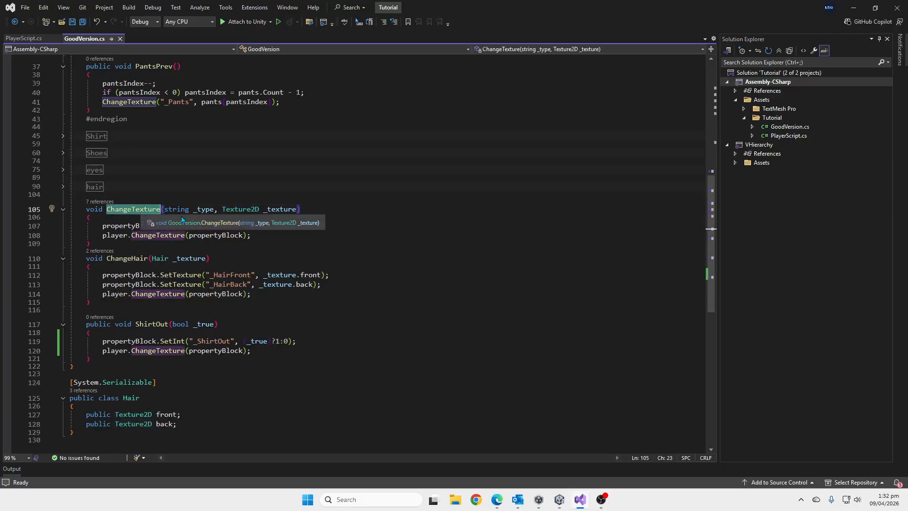
pyautogui.click(205, 208)
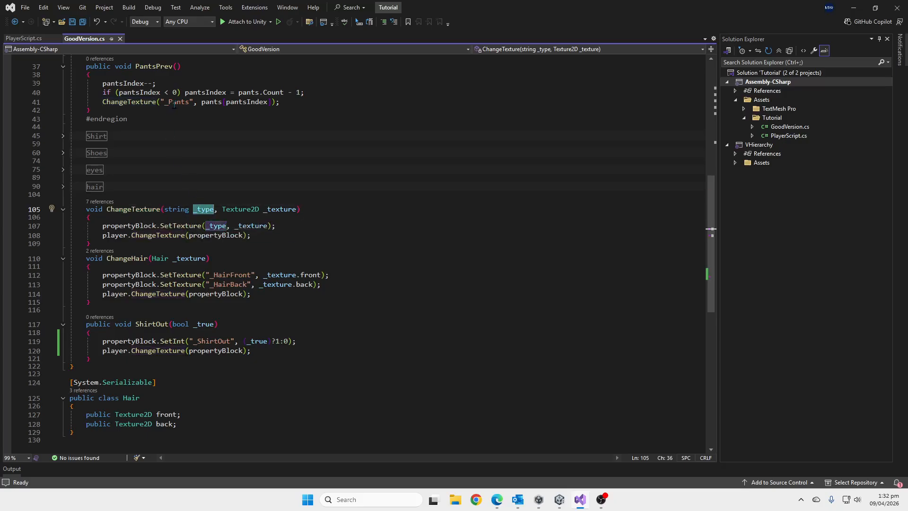
pyautogui.doubleClick(277, 209)
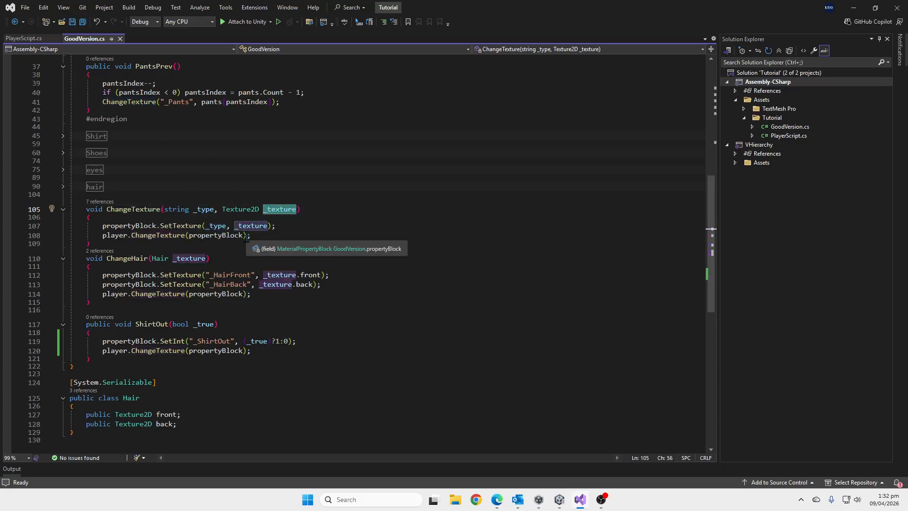
pyautogui.click(133, 225)
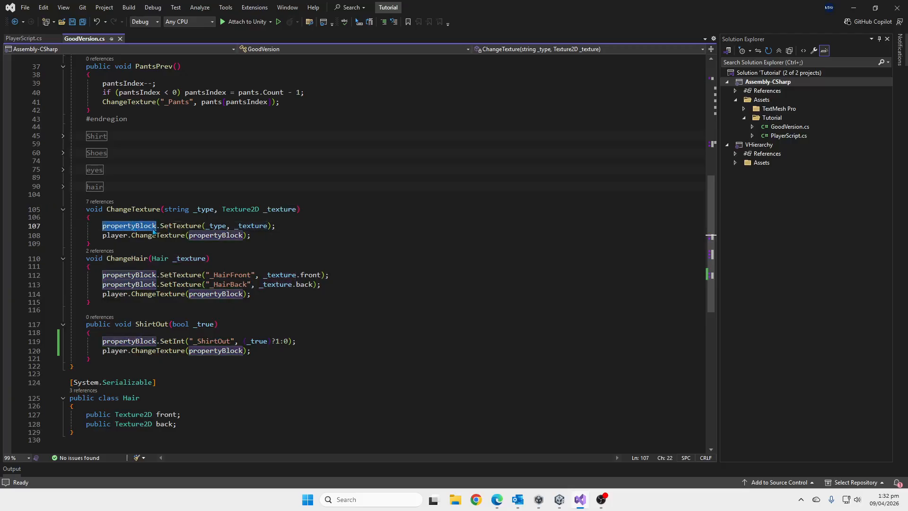
pyautogui.click(176, 225)
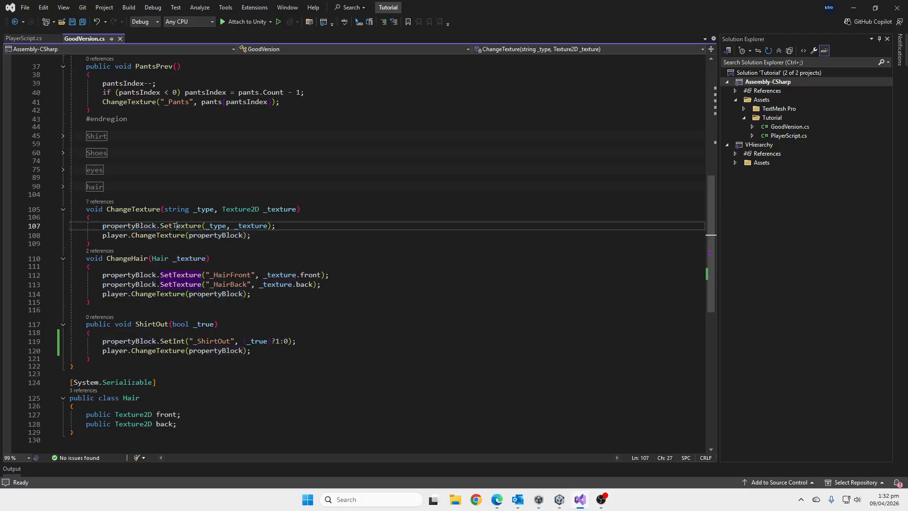
pyautogui.doubleClick(216, 225)
pyautogui.click(270, 226)
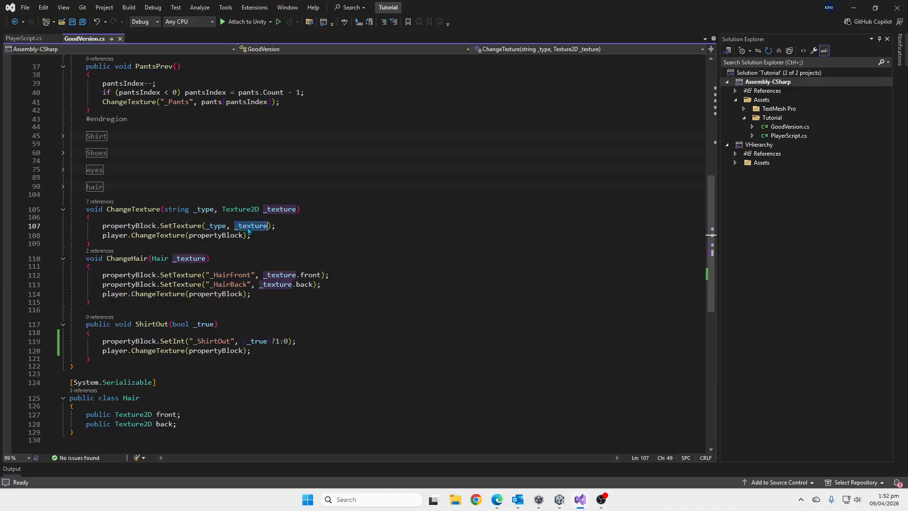
pyautogui.click(281, 227)
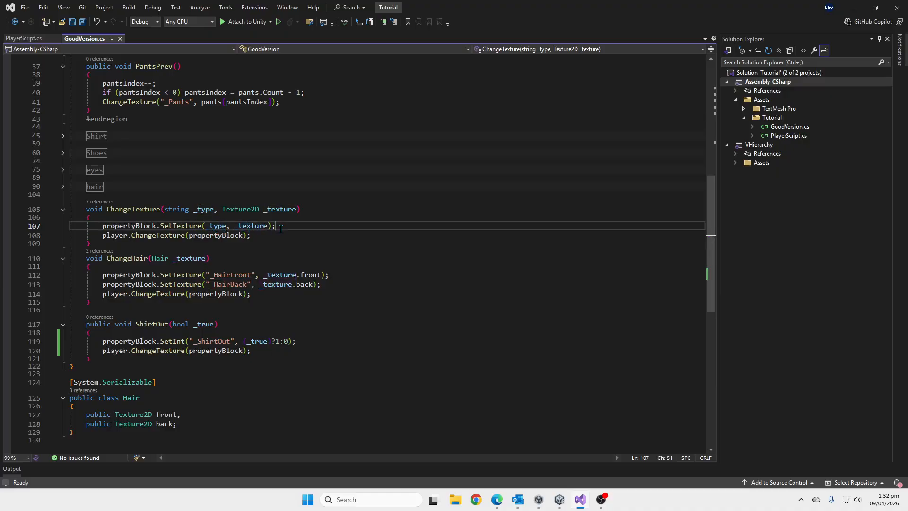
# Examine the player.ChangeTexture(propertyBlock) call inside GoodVersion's ChangeTexture method.
pyautogui.click(117, 235)
pyautogui.click(156, 235)
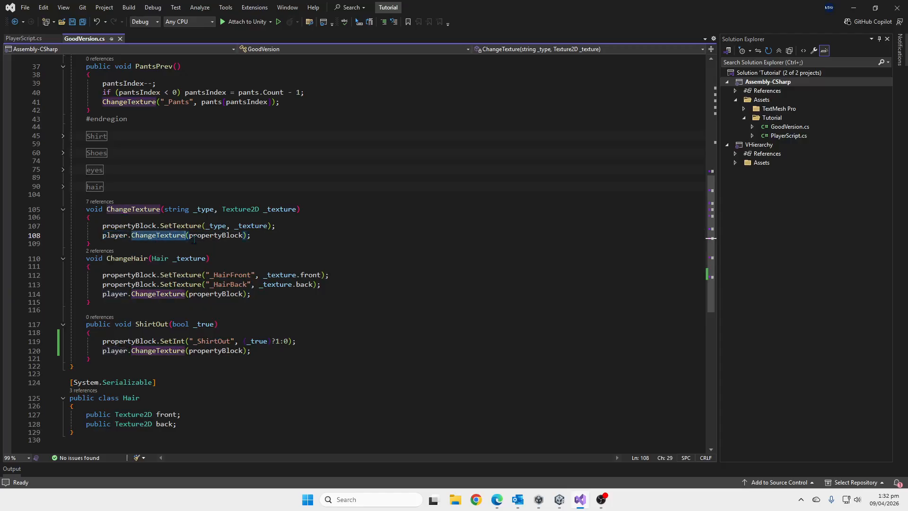
pyautogui.click(213, 235)
pyautogui.click(112, 236)
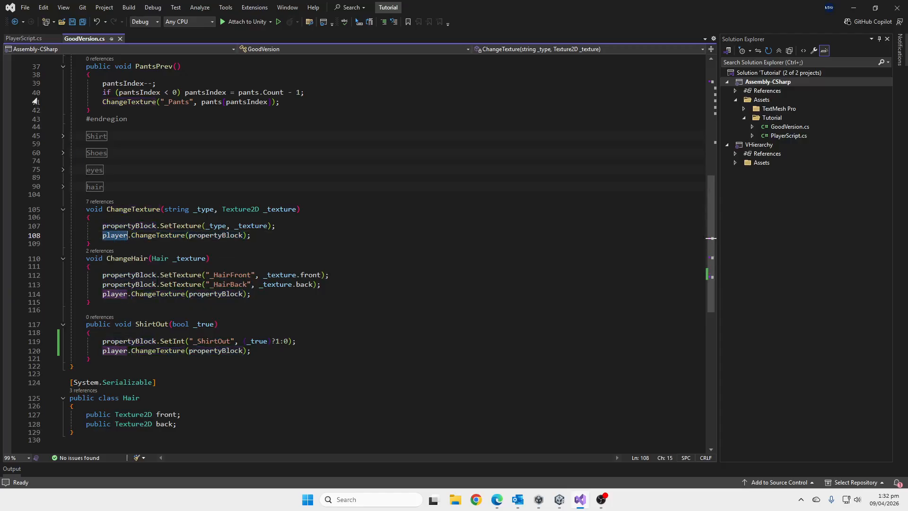
# Open PlayerScript.cs and examine m_Renderer and the SetPropertyBlock(_block) call in its ChangeTexture method.
pyautogui.click(25, 38)
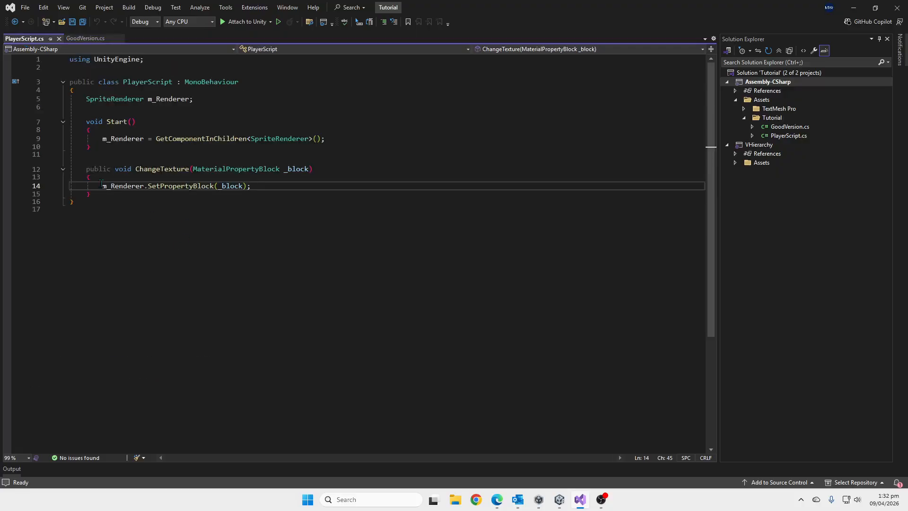
pyautogui.doubleClick(161, 100)
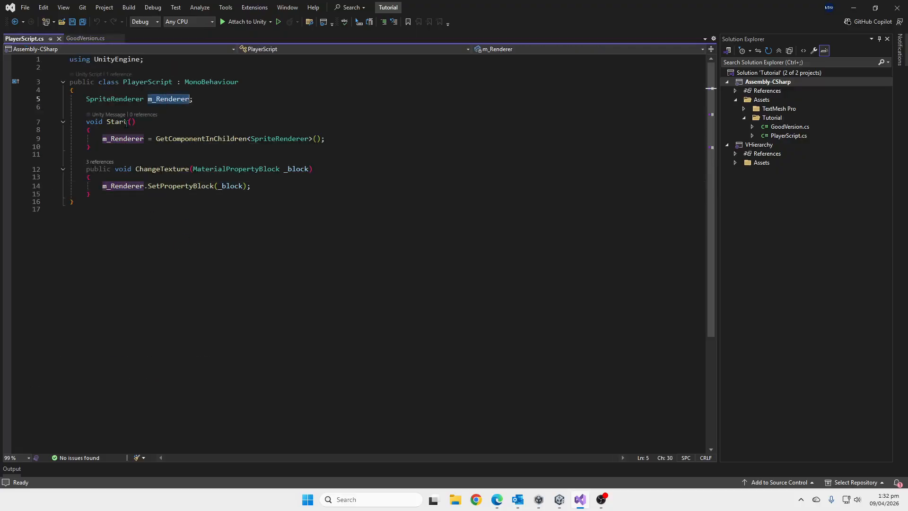
pyautogui.click(121, 179)
pyautogui.doubleClick(173, 187)
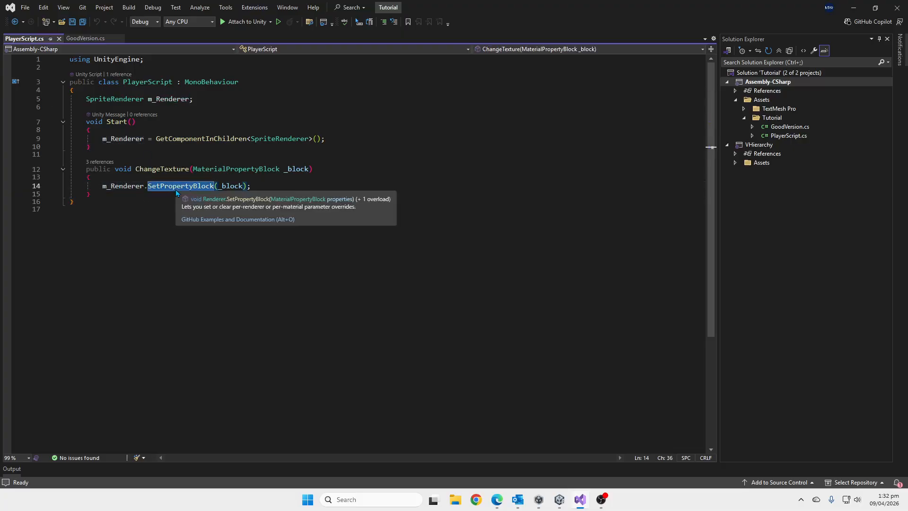
pyautogui.doubleClick(239, 186)
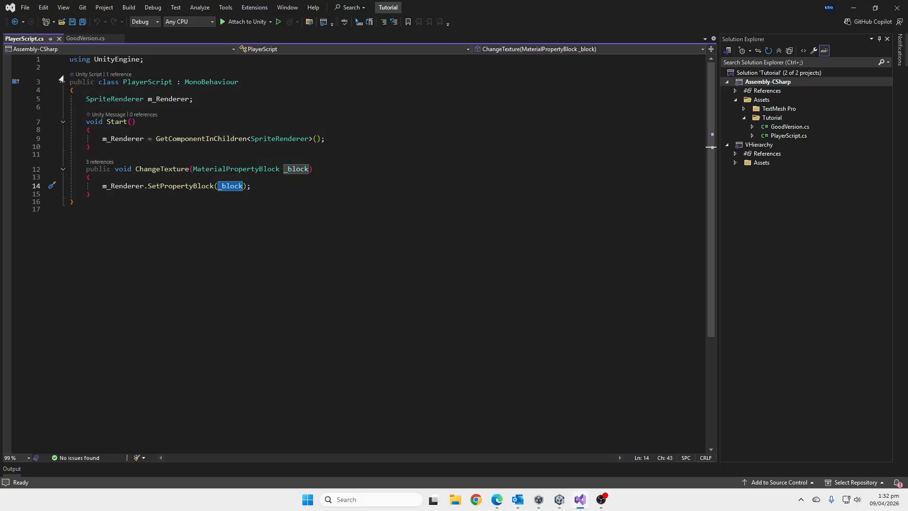
# Return to GoodVersion.cs and examine the ChangeHair method and its final player.ChangeTexture(propertyBlock) call.
pyautogui.click(85, 38)
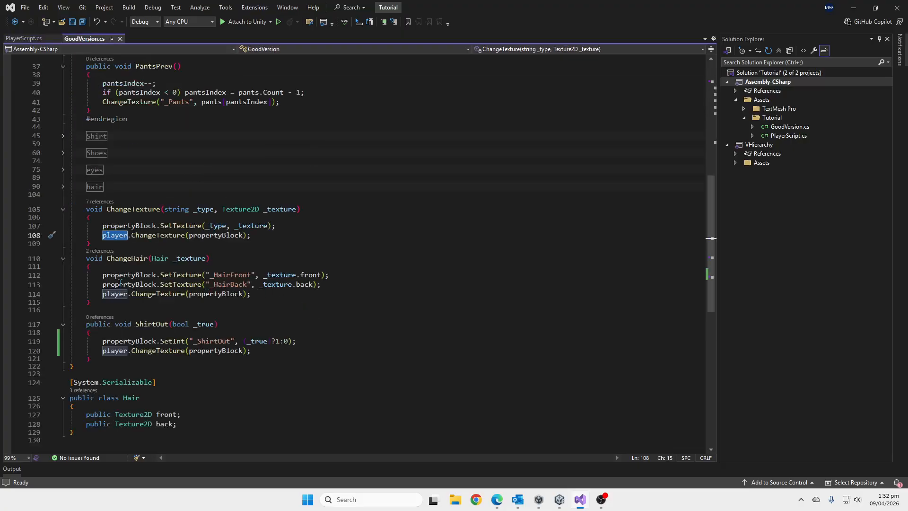
pyautogui.moveTo(112, 305); pyautogui.dragTo(73, 259)
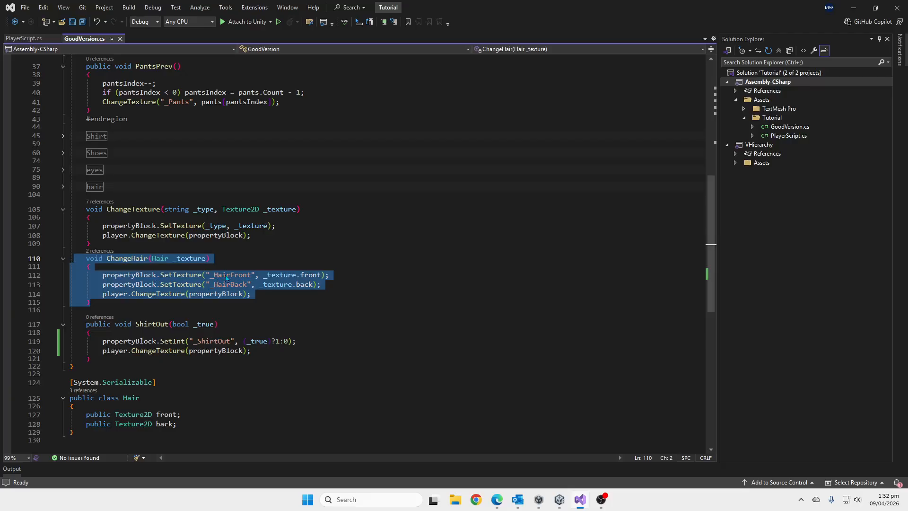
pyautogui.click(269, 295)
pyautogui.click(236, 295)
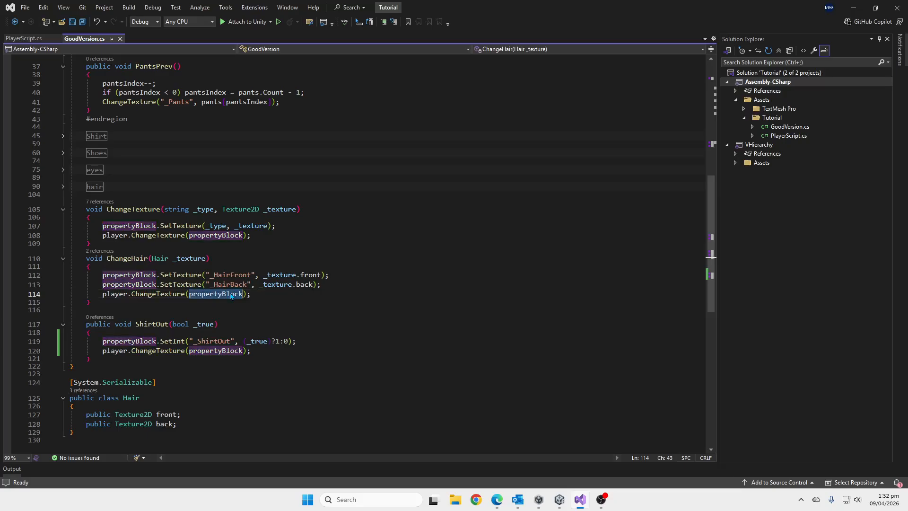
pyautogui.click(268, 296)
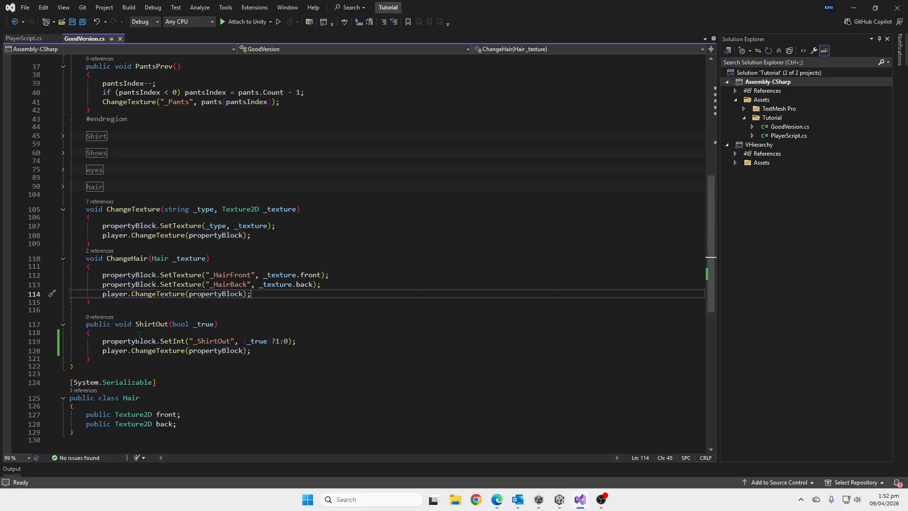
# Examine the ShirtOut method's name and its bool parameter _true.
pyautogui.click(152, 324)
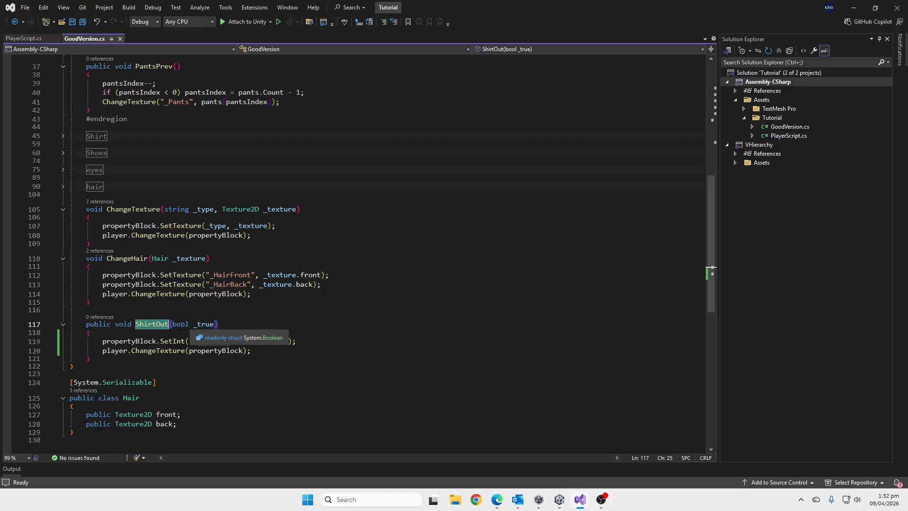
pyautogui.hotkey('ctrl', 'Right')
pyautogui.hotkey('ctrl', 'Right')
pyautogui.hotkey('ctrl', 'Right')
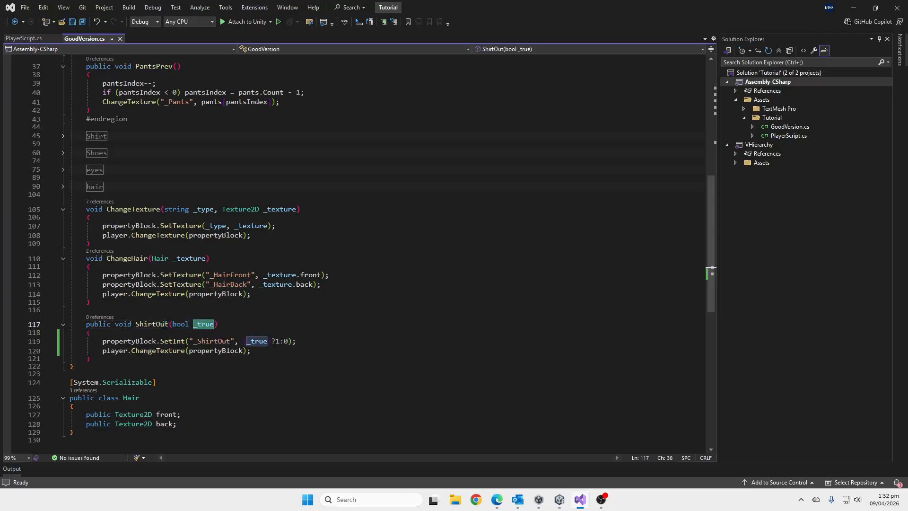
pyautogui.hotkey('ctrl', 'Left')
pyautogui.hotkey('ctrl', 'Left')
pyautogui.hotkey('ctrl', 'Left')
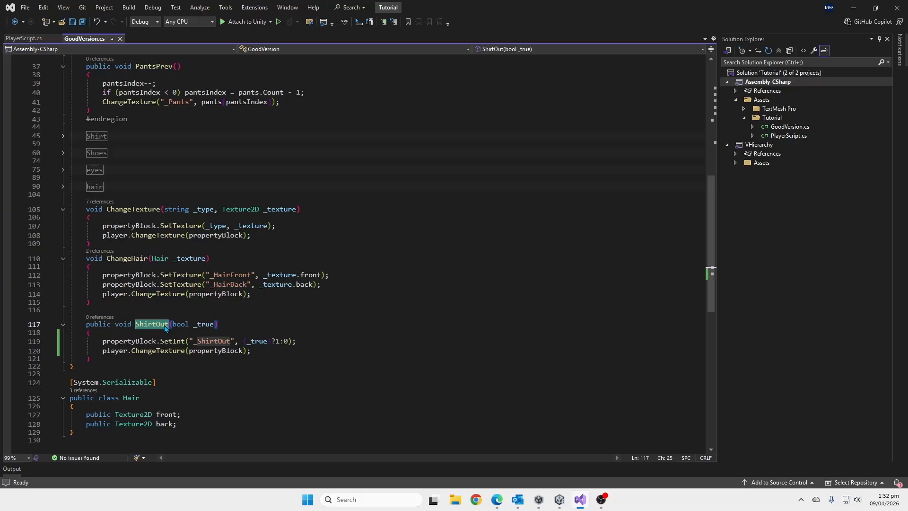
pyautogui.doubleClick(208, 326)
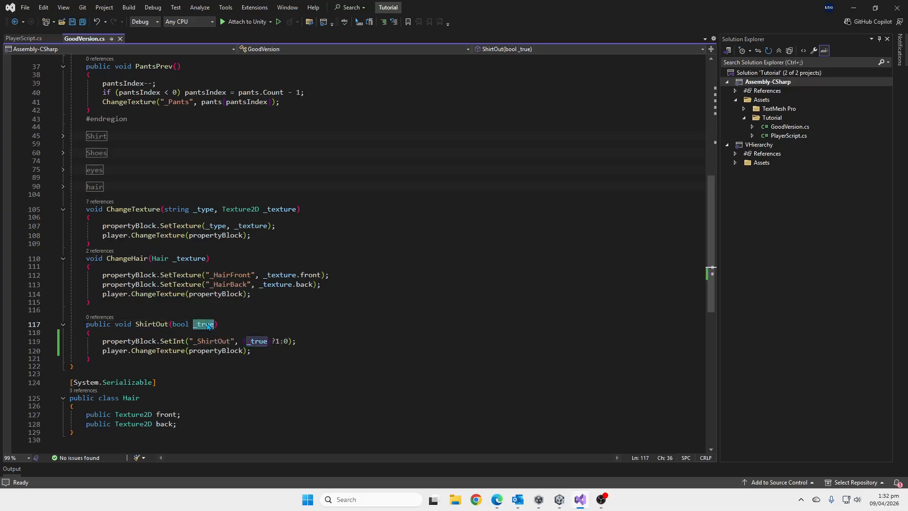
# Examine ShirtOut's propertyBlock.SetInt call with "_ShirtOut" and the _true ? 1 : 0 value, plus the propertyBlock passed to ChangeTexture.
pyautogui.doubleClick(135, 341)
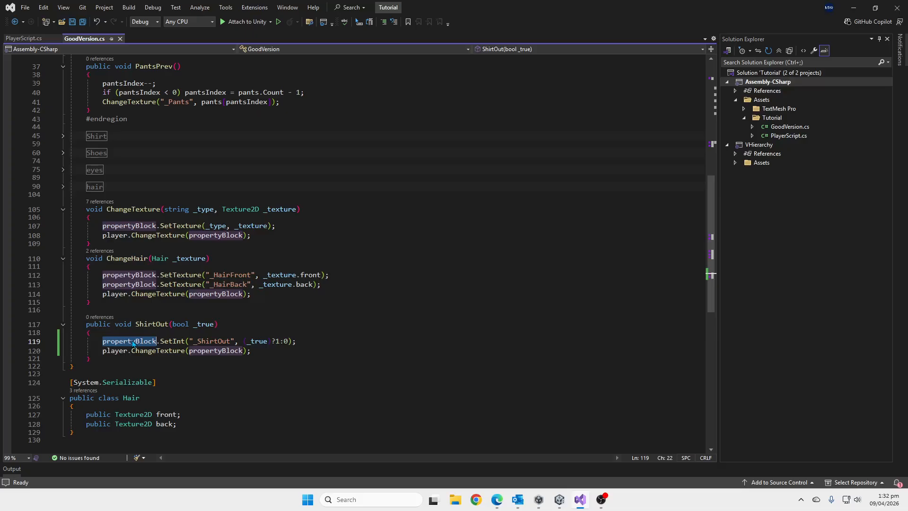
pyautogui.doubleClick(180, 341)
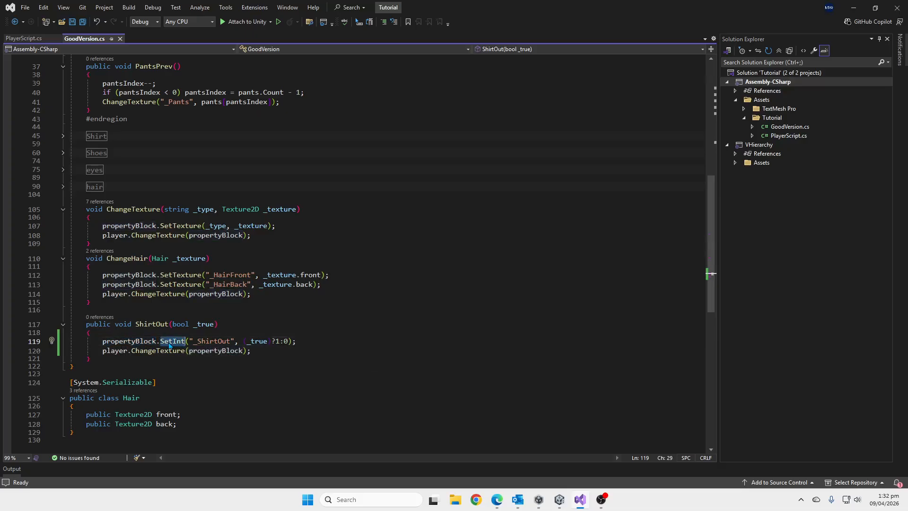
pyautogui.doubleClick(214, 342)
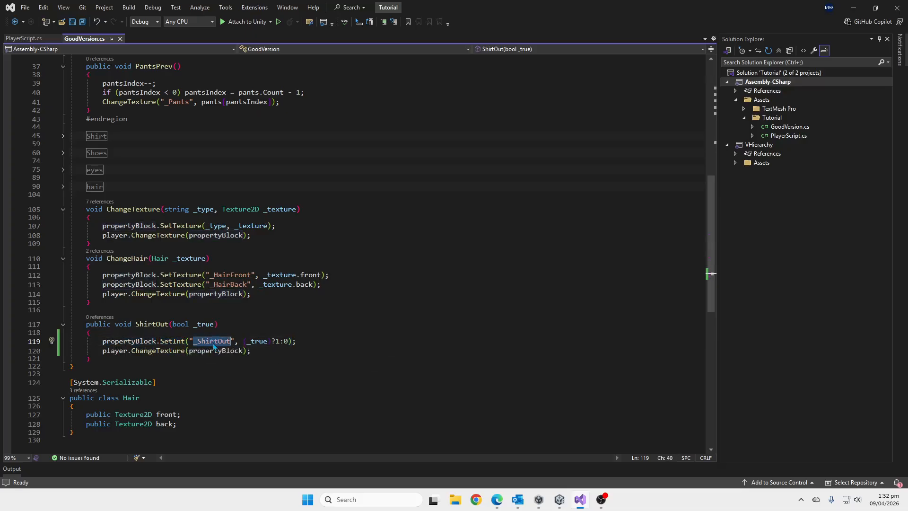
pyautogui.doubleClick(258, 341)
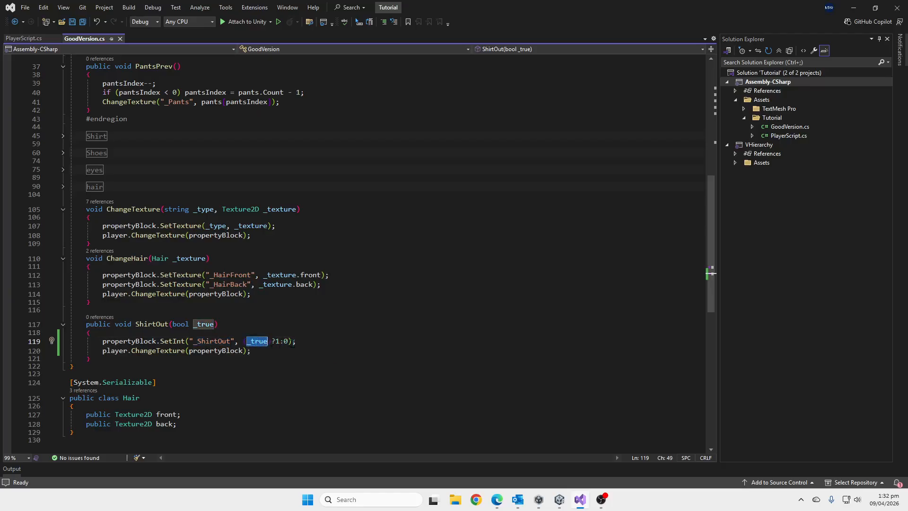
pyautogui.tripleClick(164, 341)
pyautogui.doubleClick(165, 343)
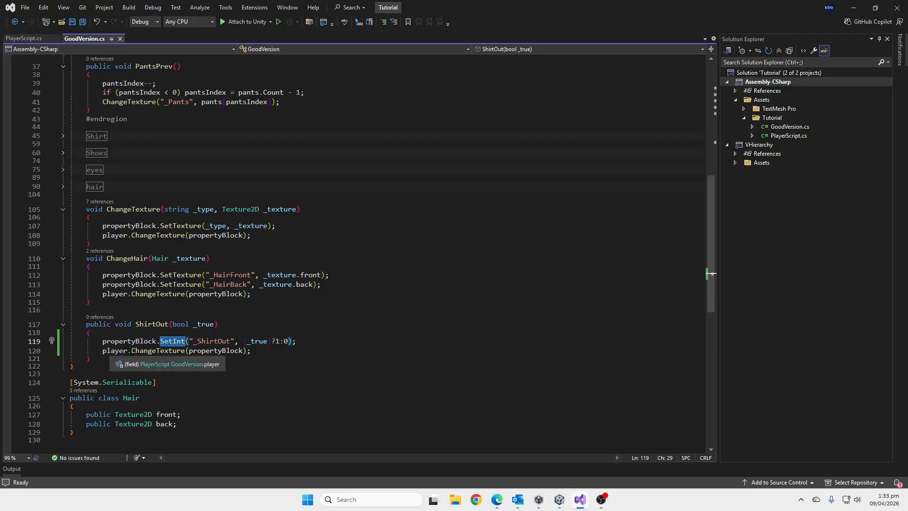
pyautogui.doubleClick(215, 351)
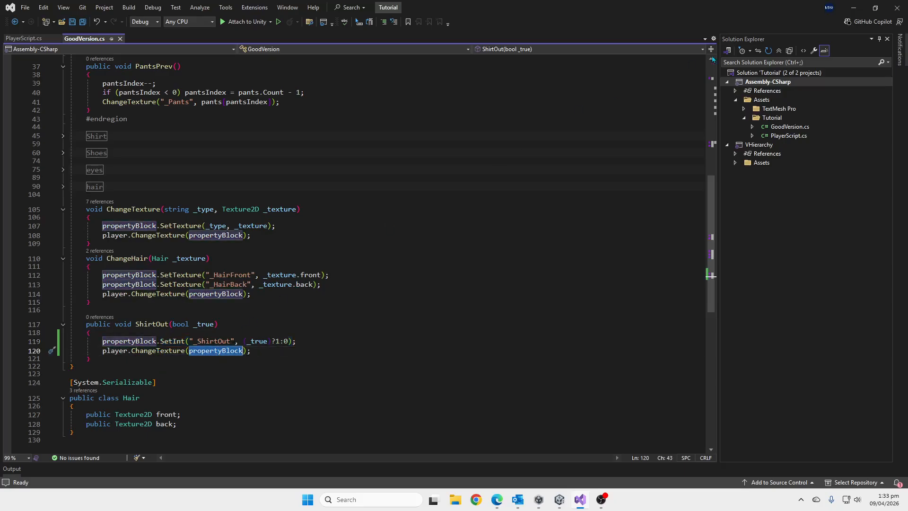
# Switch to Unity and add the Player Script component to the Player object that uses Good Version Material.
pyautogui.click(853, 8)
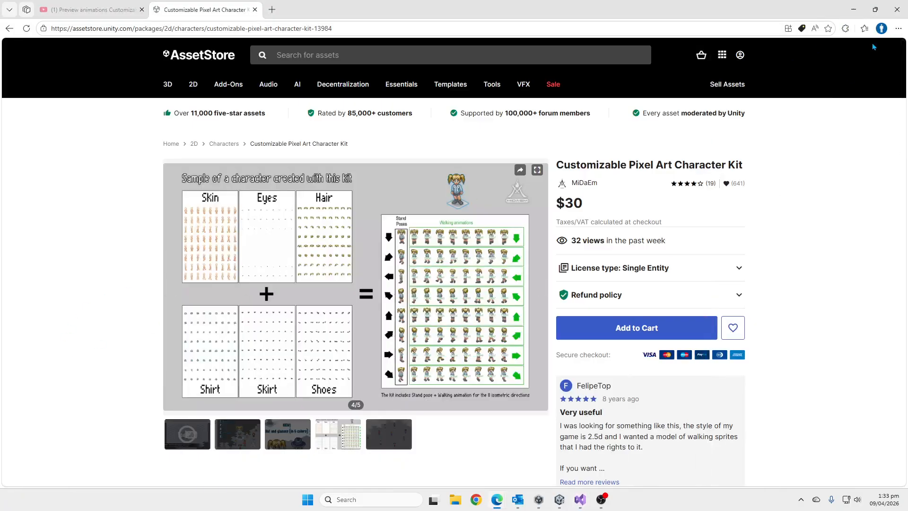
pyautogui.click(559, 499)
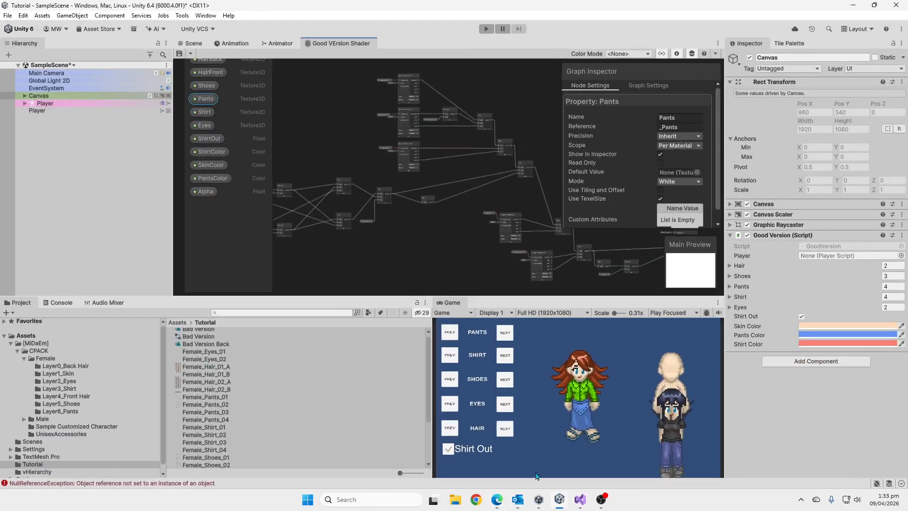
pyautogui.click(52, 111)
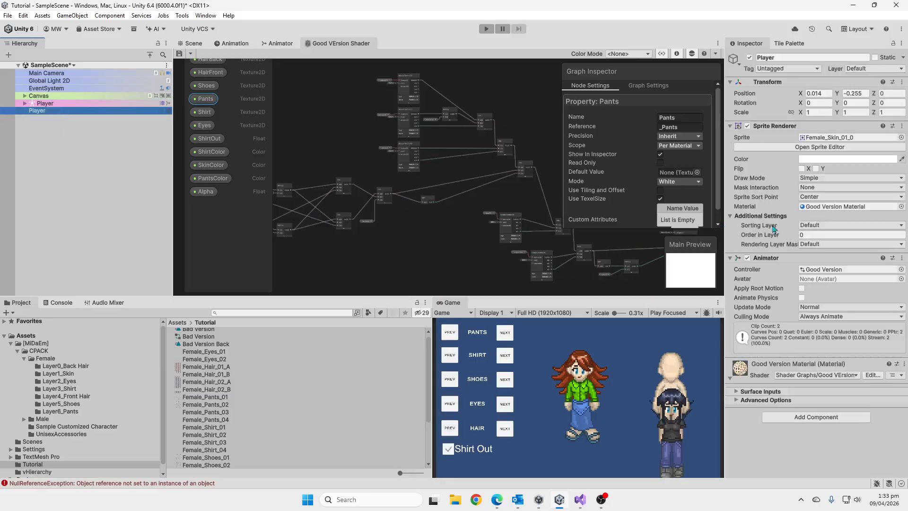
pyautogui.click(730, 126)
pyautogui.click(731, 136)
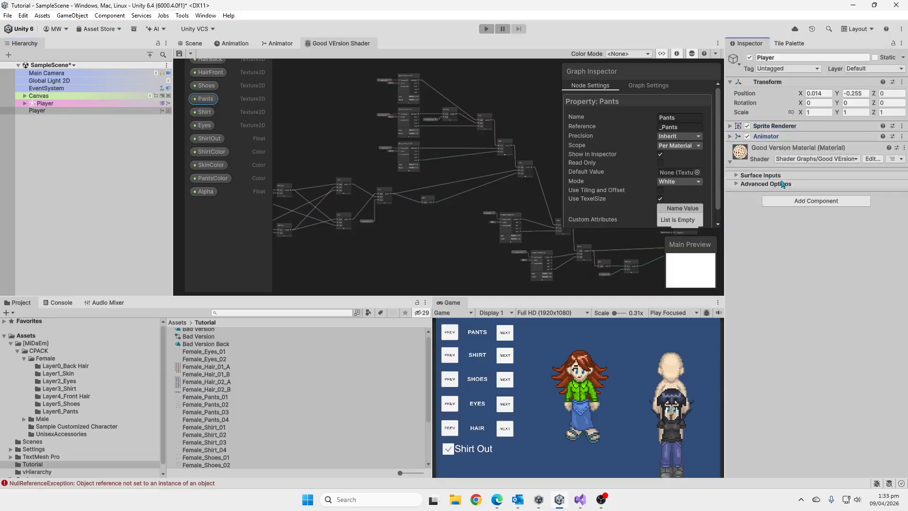
pyautogui.click(804, 201)
pyautogui.write('player')
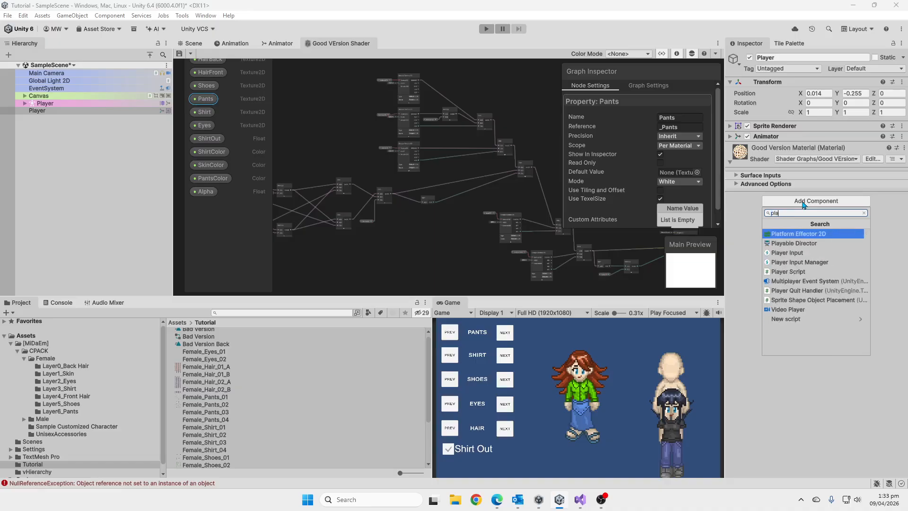
pyautogui.press('Down')
pyautogui.press('Down')
pyautogui.press('Return')
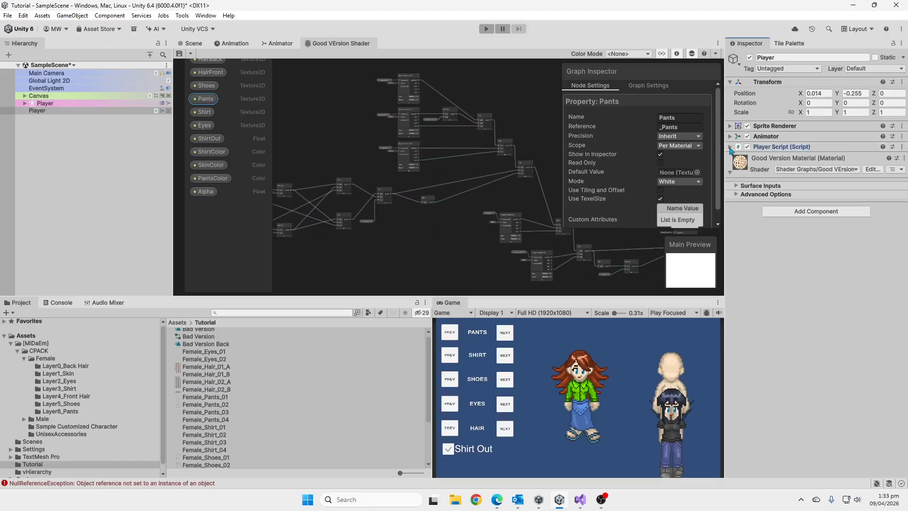
# Assign the Player object with the Player Script to the Player field of the Canvas's Good Version script.
pyautogui.click(731, 148)
pyautogui.click(731, 148)
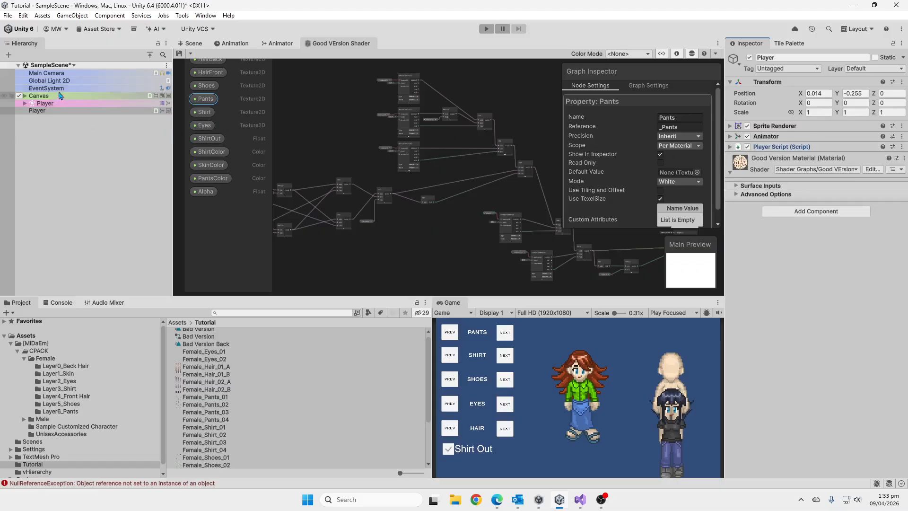
pyautogui.click(60, 96)
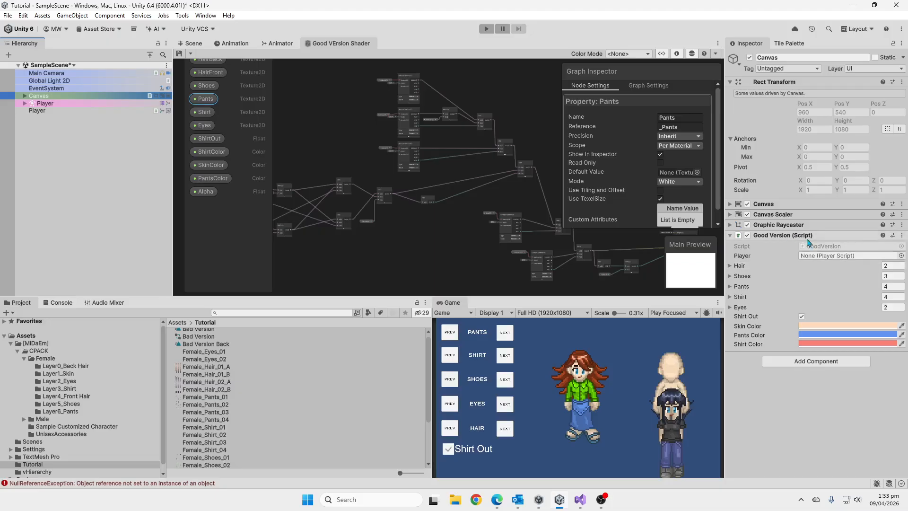
pyautogui.moveTo(46, 111); pyautogui.dragTo(836, 259)
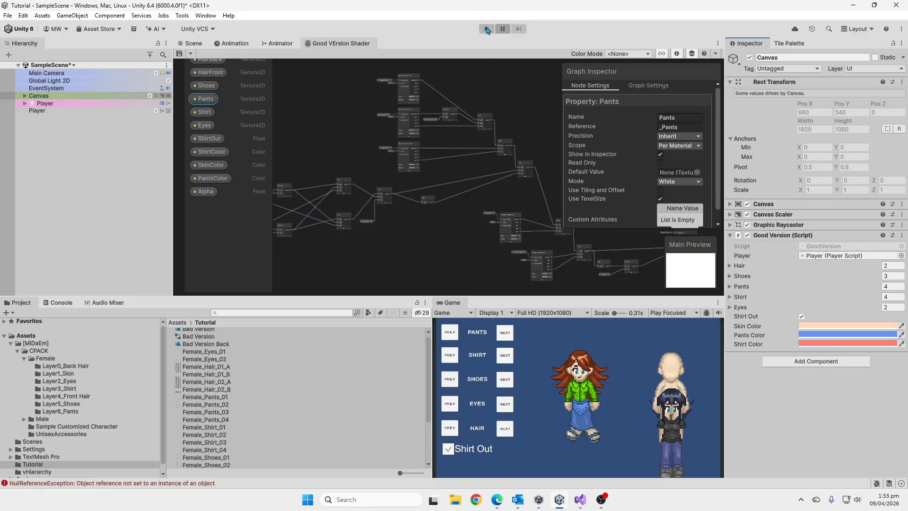
# Show the Scene view, clear the Console and run the scene in Play mode.
pyautogui.click(194, 43)
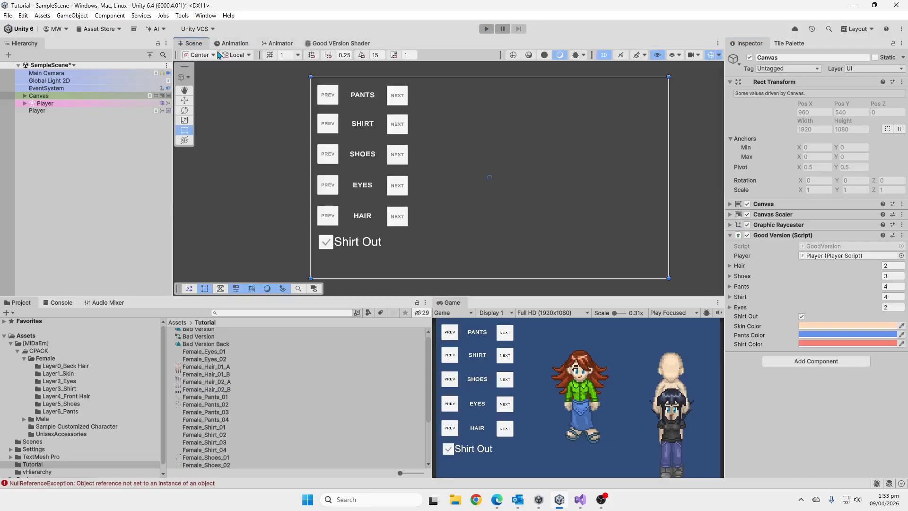
pyautogui.click(53, 303)
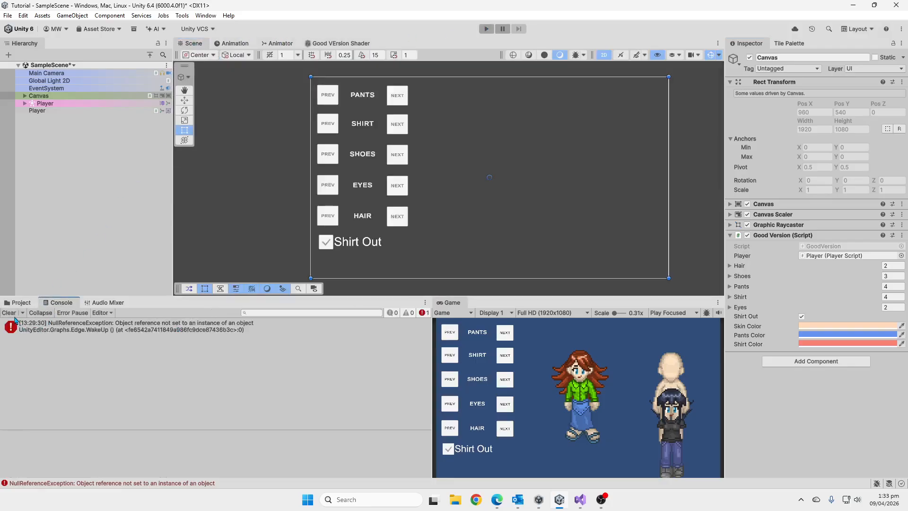
pyautogui.click(8, 313)
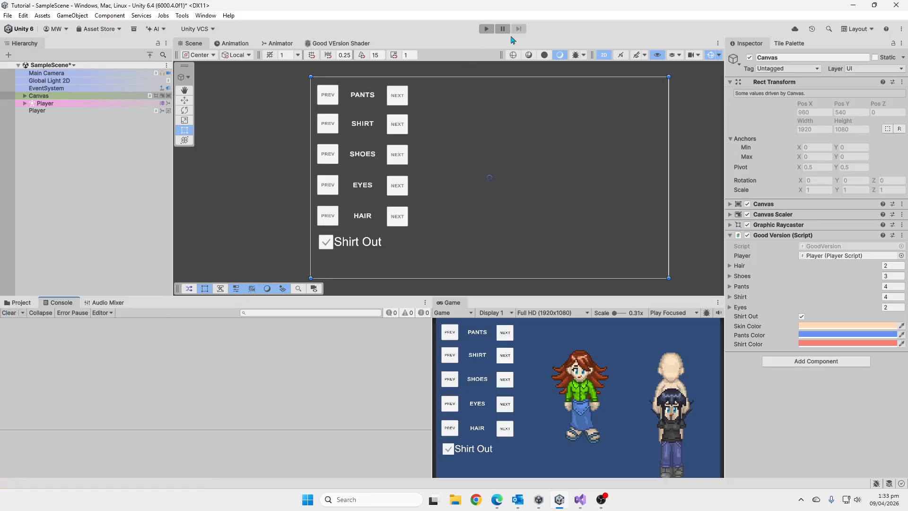
pyautogui.click(486, 28)
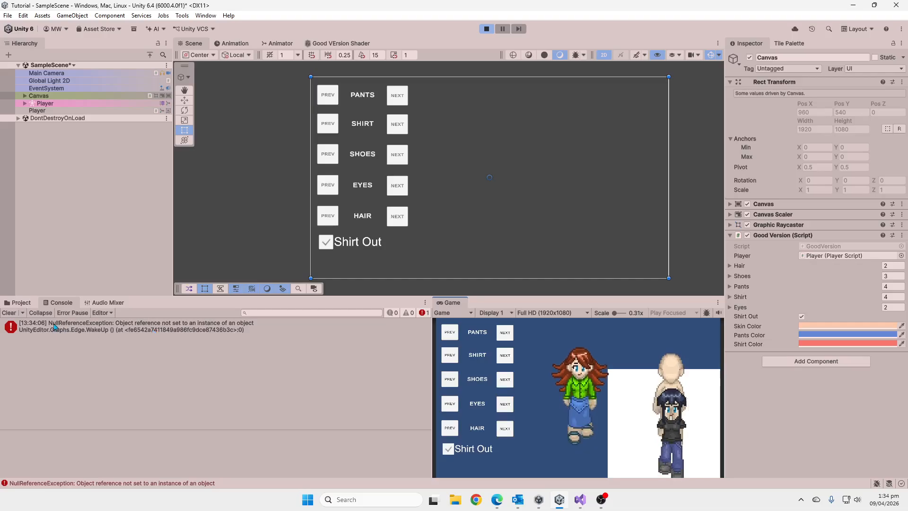
# Clear the Console during play and test changing the character's pants to the next option.
pyautogui.click(9, 313)
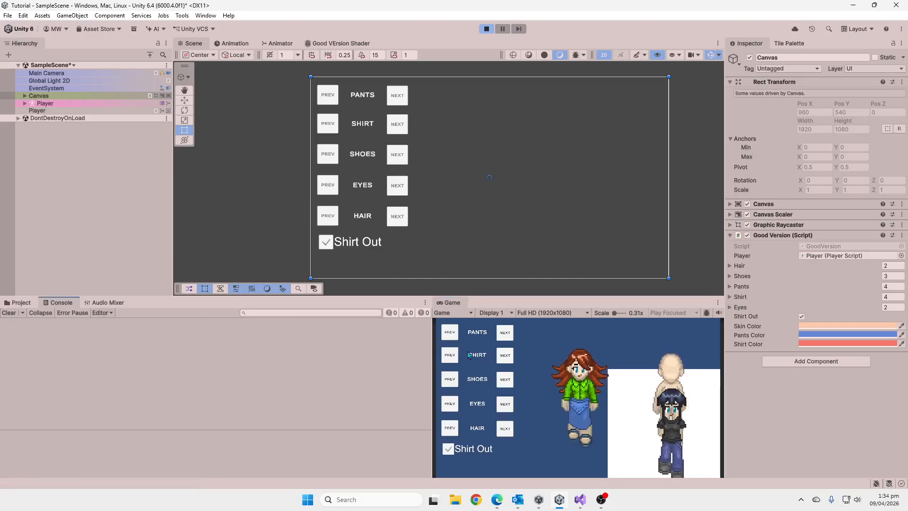
pyautogui.click(510, 334)
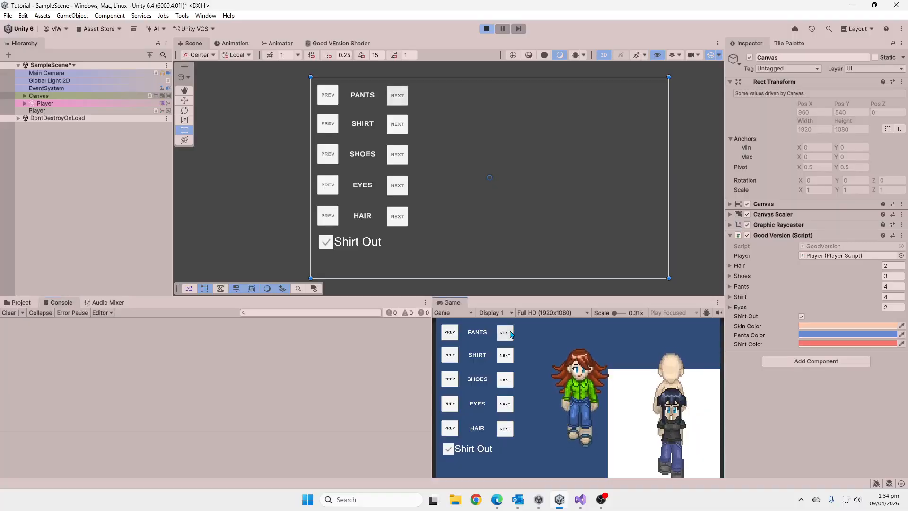
# Test the character's pants by cycling forward and back through the options, and cycle the shirt to its next options.
pyautogui.click(511, 334)
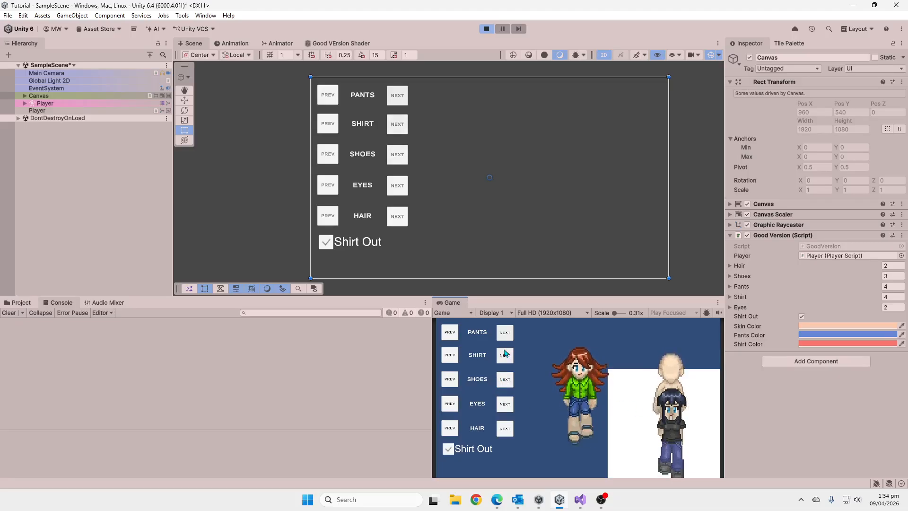
pyautogui.click(453, 334)
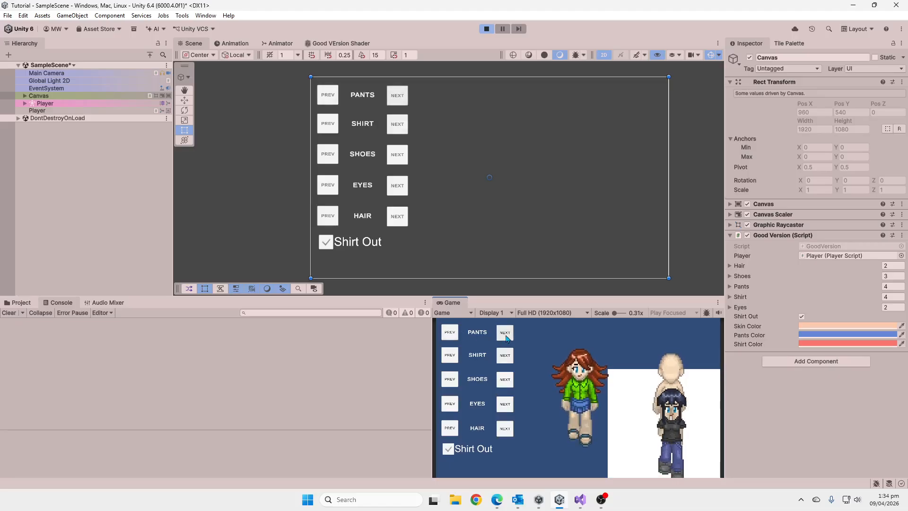
pyautogui.click(505, 335)
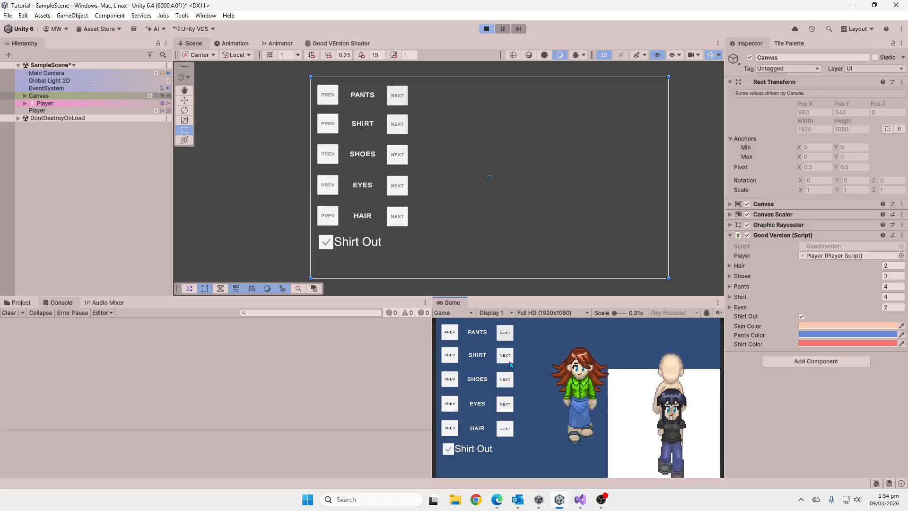
pyautogui.click(510, 358)
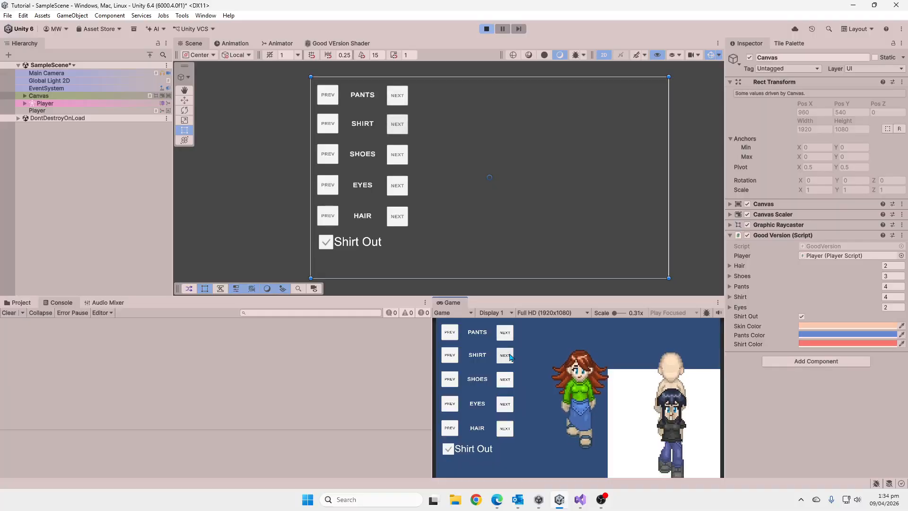
pyautogui.click(510, 357)
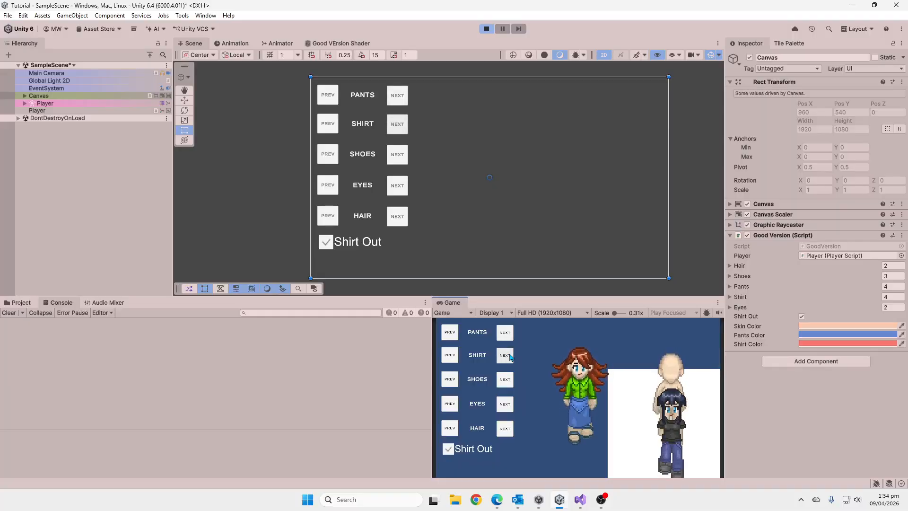
# Test the Shirt Out option by toggling it off and on repeatedly.
pyautogui.click(449, 453)
pyautogui.click(449, 453)
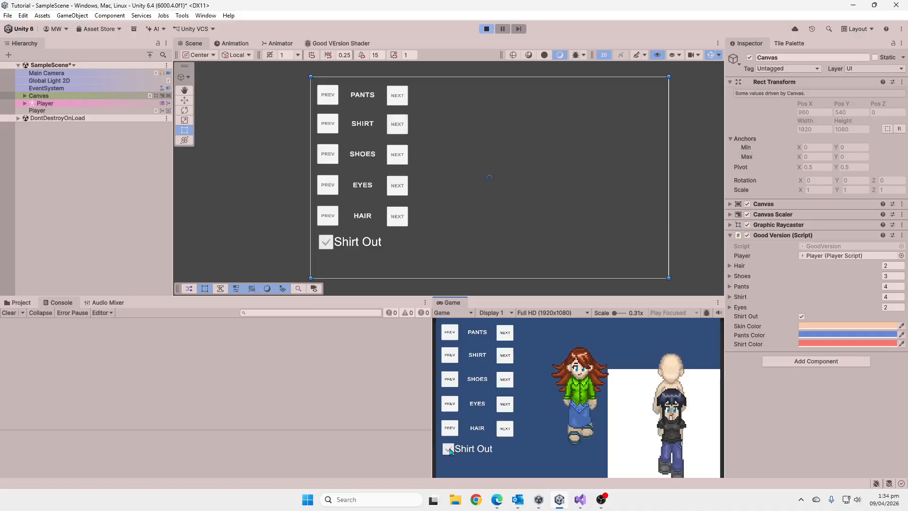
pyautogui.click(449, 453)
pyautogui.click(448, 453)
pyautogui.click(446, 453)
pyautogui.click(446, 453)
# Test the character's shoes and eyes by cycling each through its next options.
pyautogui.click(509, 379)
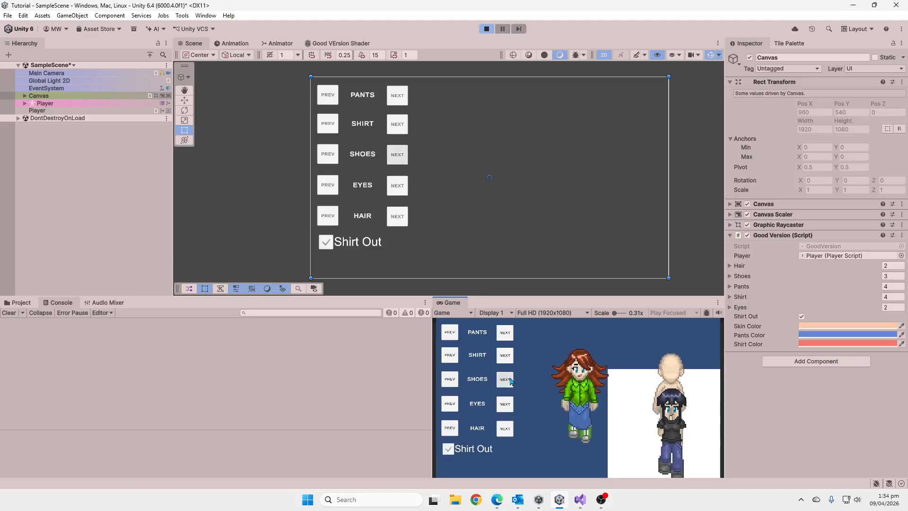
pyautogui.click(510, 381)
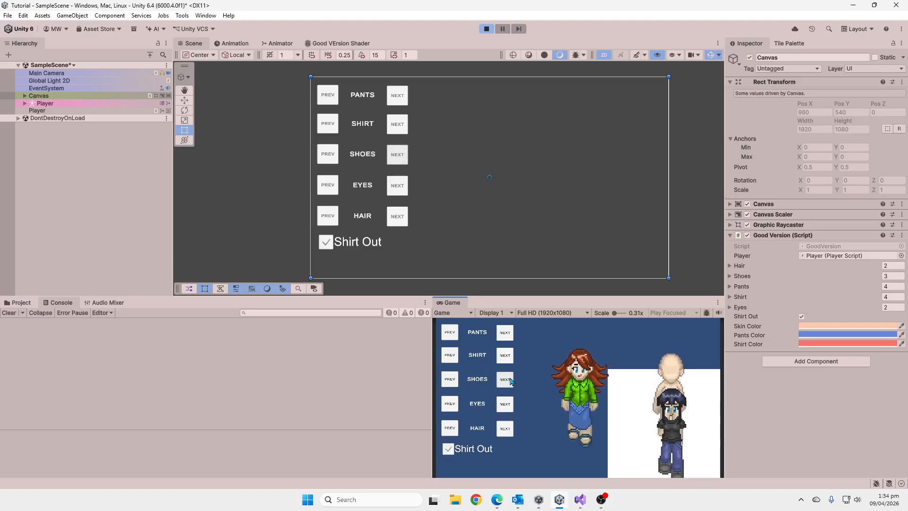
pyautogui.click(510, 380)
pyautogui.click(505, 410)
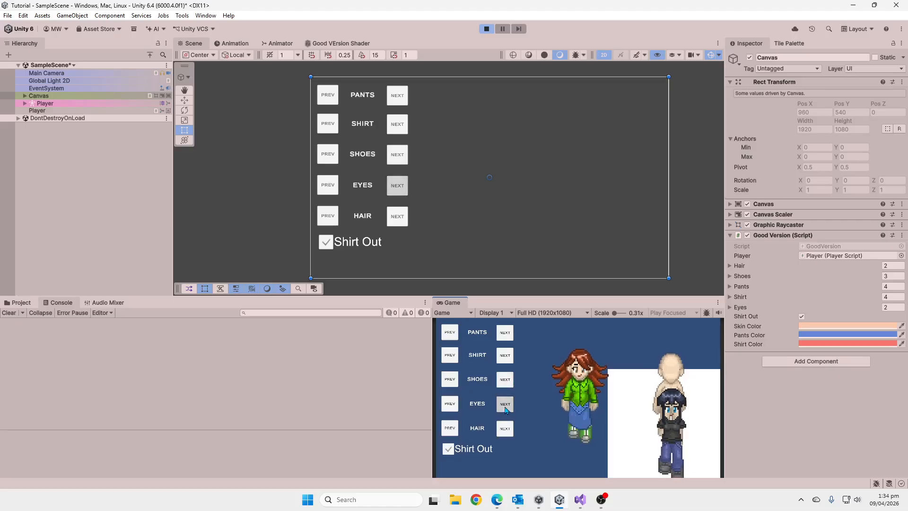
pyautogui.click(505, 410)
pyautogui.click(506, 410)
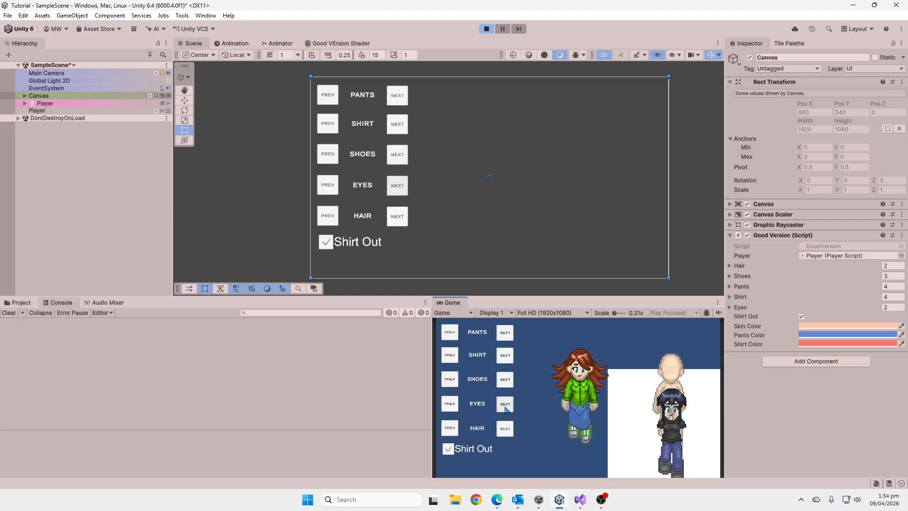
# Test the character's hair by cycling repeatedly through its next options.
pyautogui.click(502, 429)
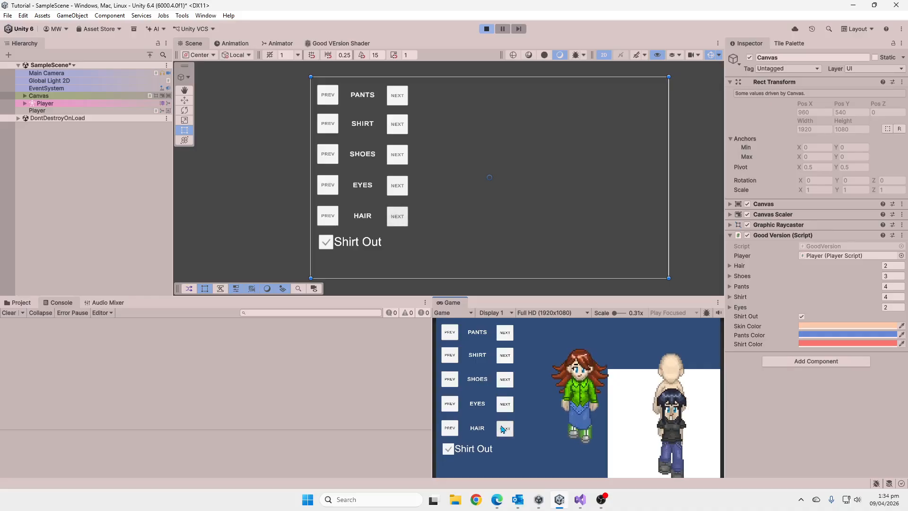
pyautogui.click(503, 429)
pyautogui.click(502, 429)
pyautogui.click(503, 429)
pyautogui.click(502, 429)
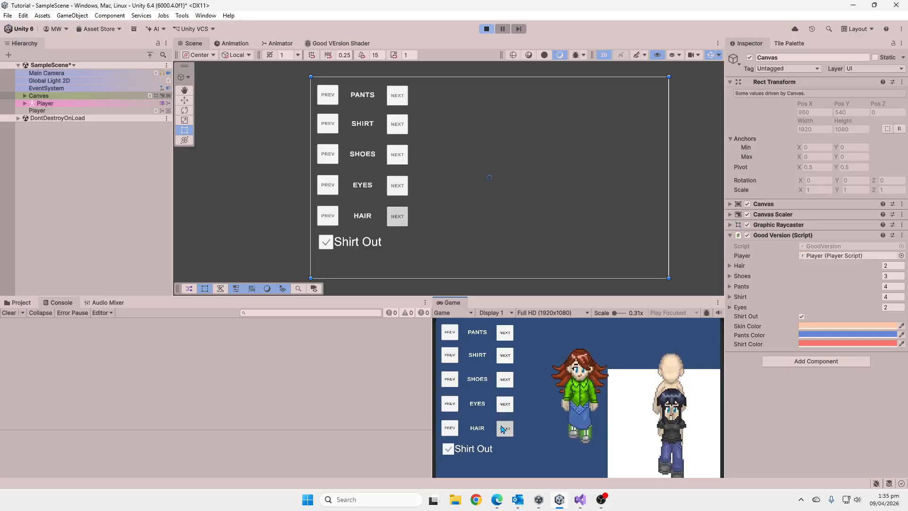
# Test the next shoes and shirt options with Shirt Out turned off.
pyautogui.click(506, 380)
pyautogui.click(505, 355)
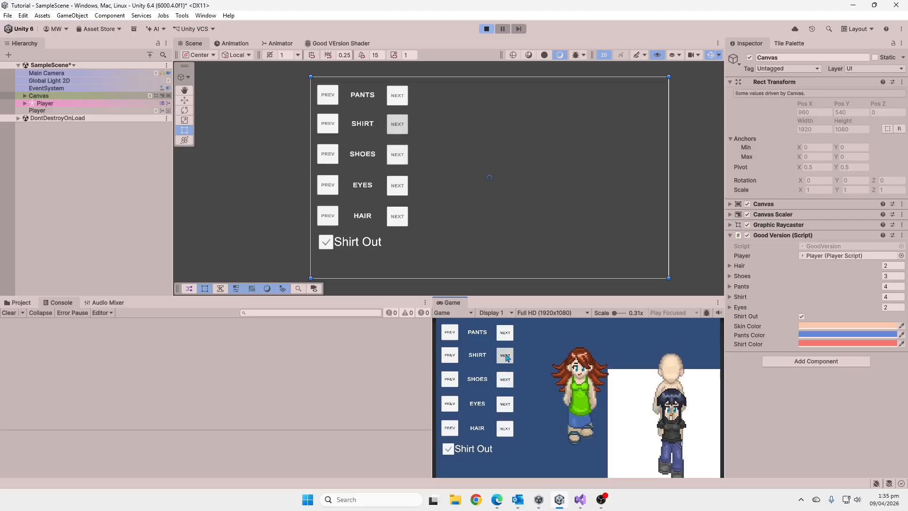
pyautogui.click(448, 449)
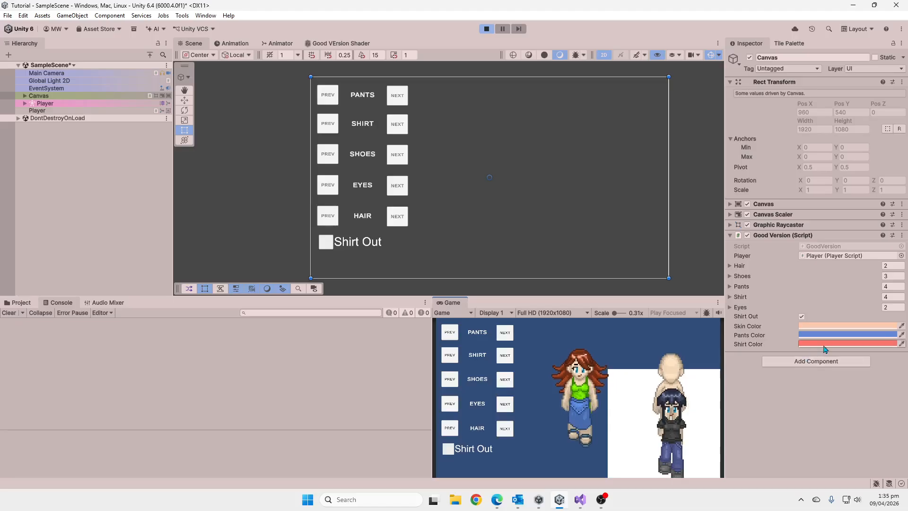
# Set the ShirtColor of the Player's Good Version Material to yellow, FFEF00, in its Surface Inputs.
pyautogui.click(47, 111)
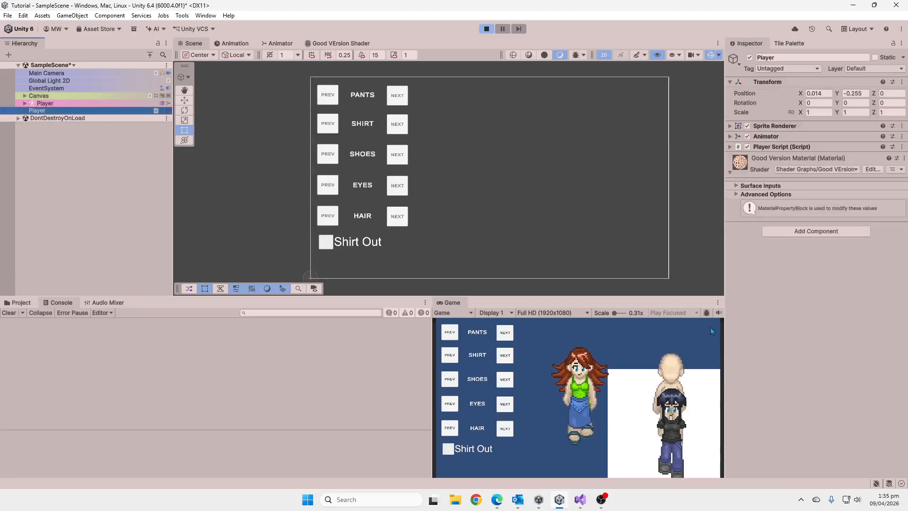
pyautogui.click(736, 187)
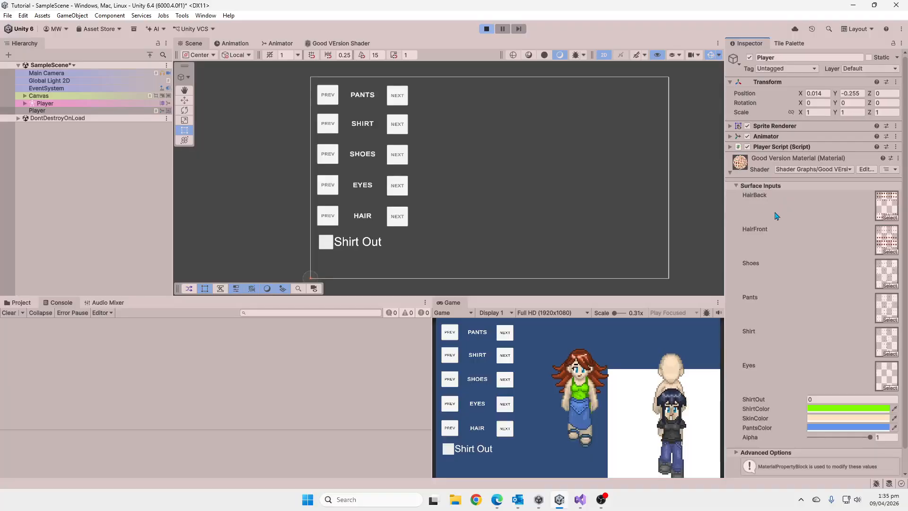
pyautogui.click(841, 415)
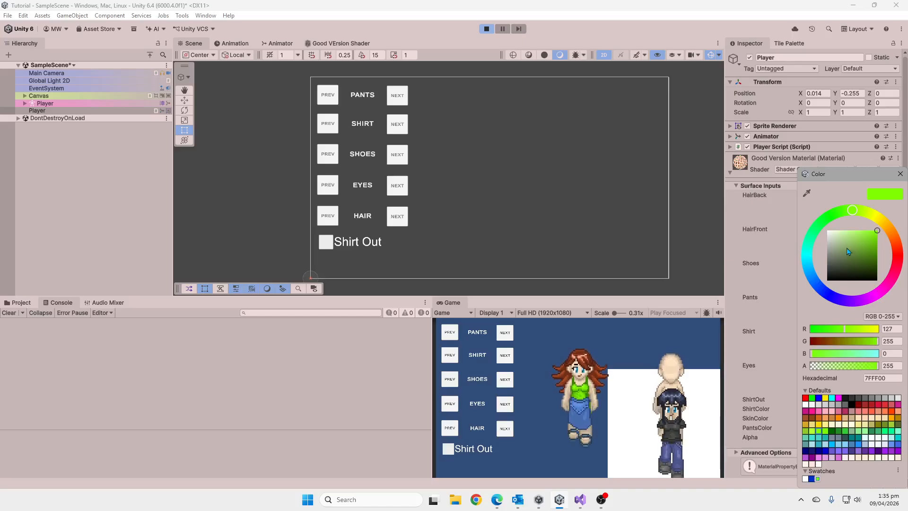
pyautogui.click(880, 218)
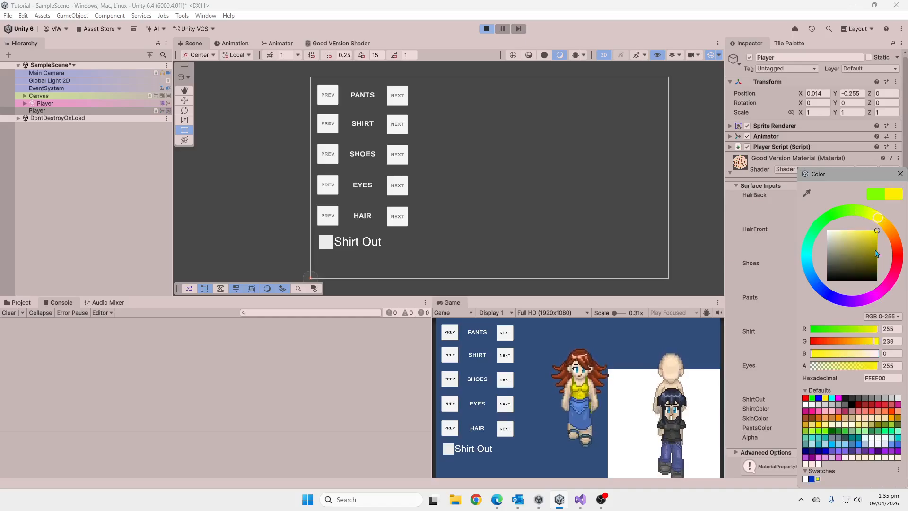
pyautogui.click(900, 173)
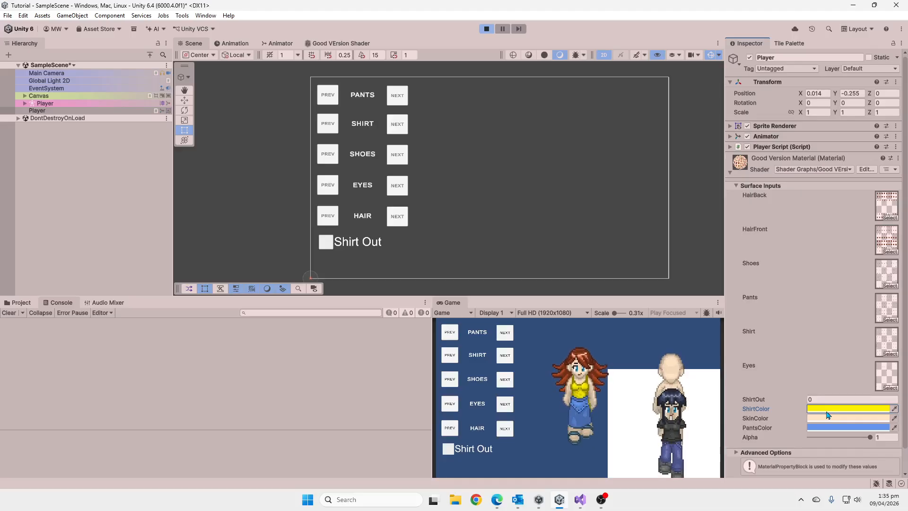
# Examine the Pants, Hair and Shoes lists and the color settings in the Canvas's Good Version script.
pyautogui.click(39, 96)
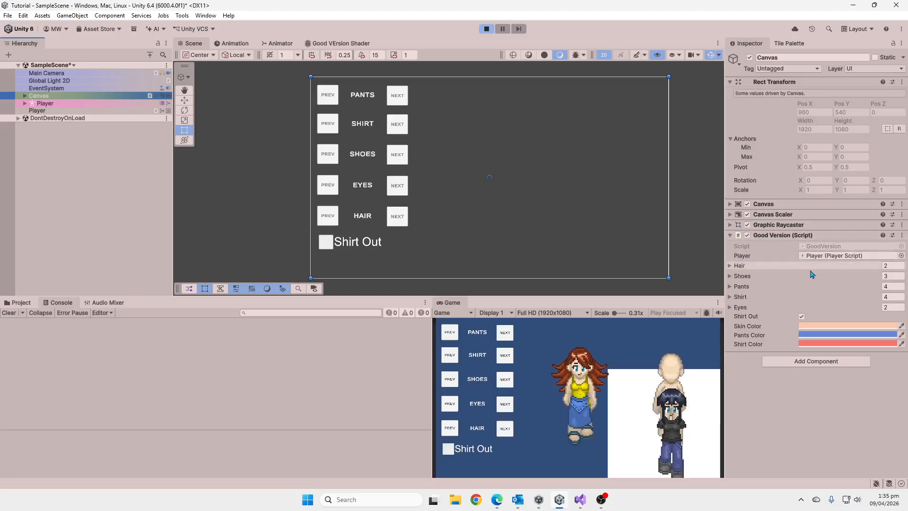
pyautogui.click(730, 286)
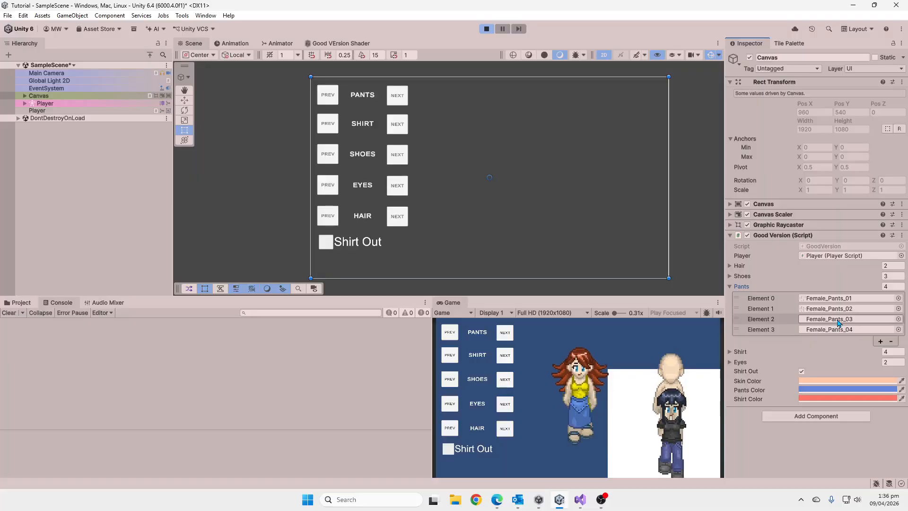
pyautogui.click(730, 286)
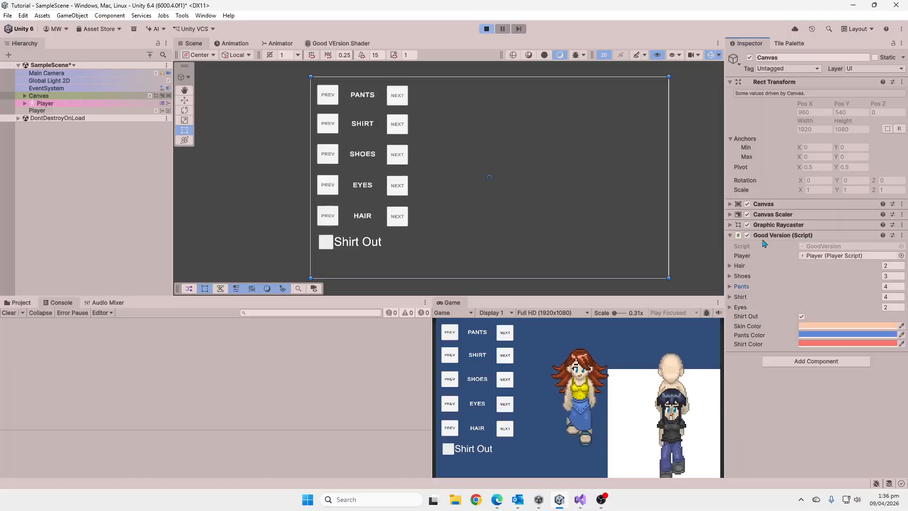
pyautogui.click(735, 267)
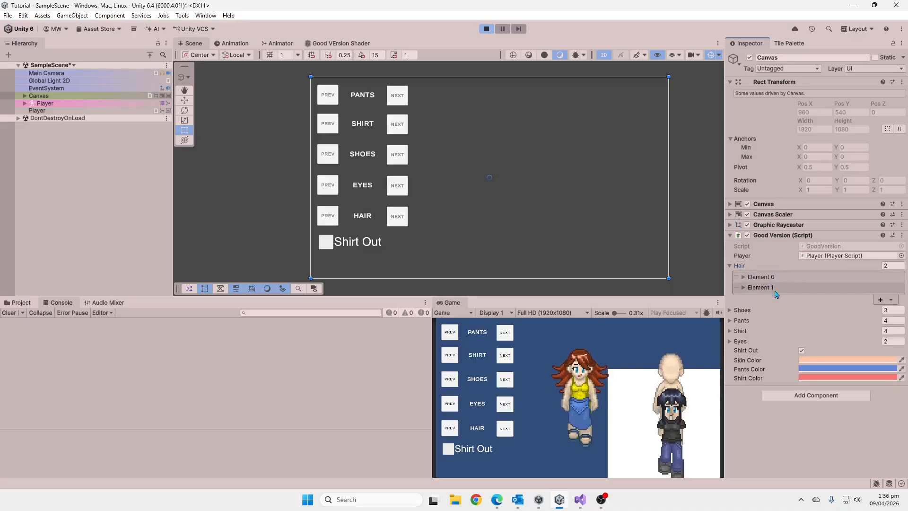
pyautogui.click(744, 310)
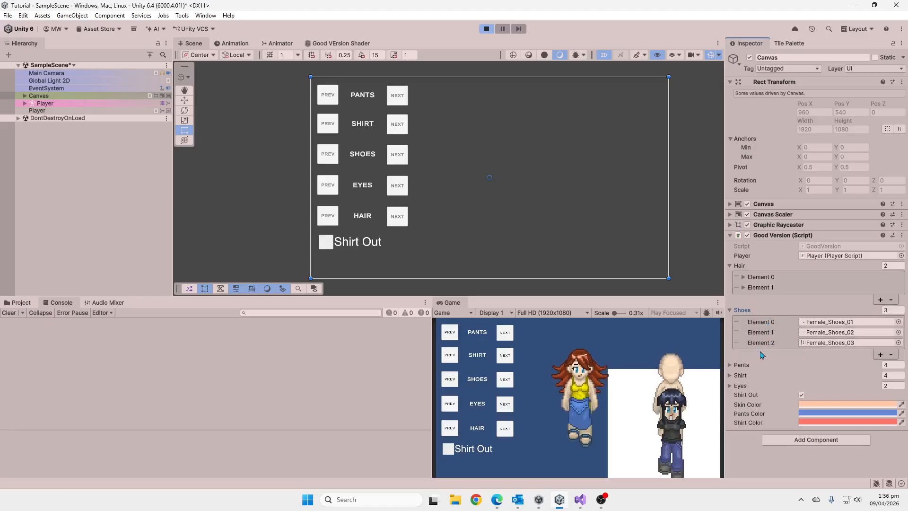
pyautogui.click(731, 367)
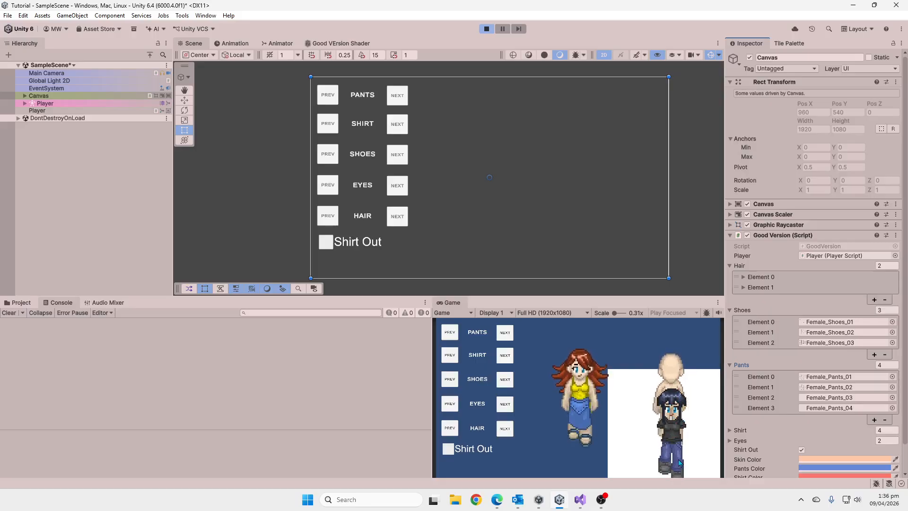
pyautogui.scroll(-2, 879, 428)
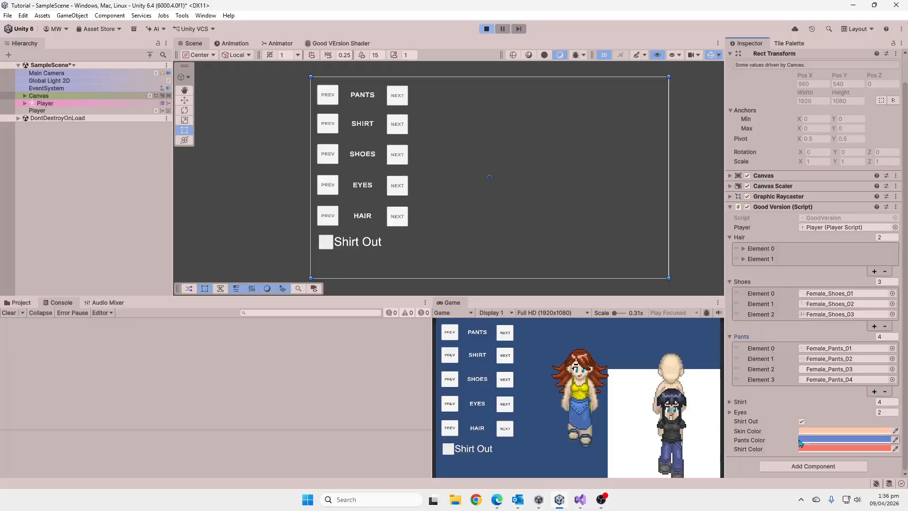
# Test the Alpha slider of the Player's Good Version Material, leaving it at 1.
pyautogui.click(48, 110)
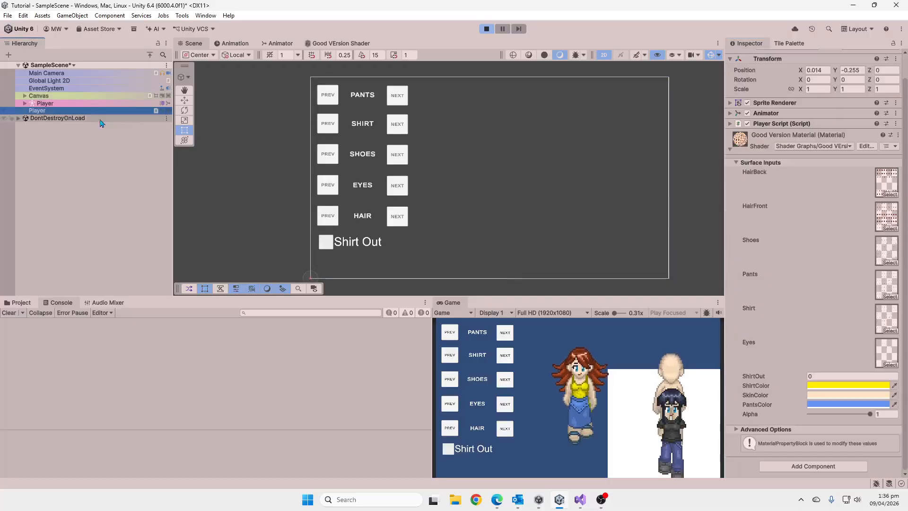
pyautogui.moveTo(872, 418); pyautogui.dragTo(891, 416)
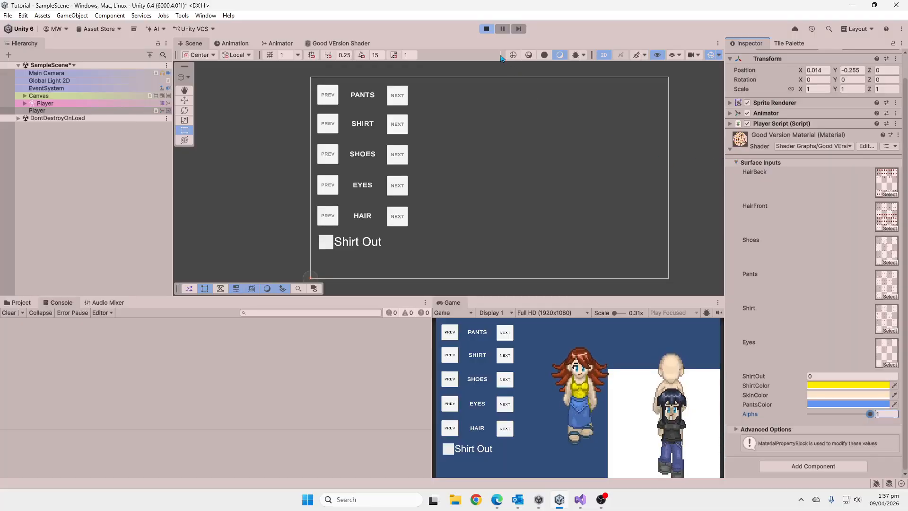
# Show the Good VErsion Shader graph, stop Play mode and select the Player object that has the Sorting Group.
pyautogui.click(369, 44)
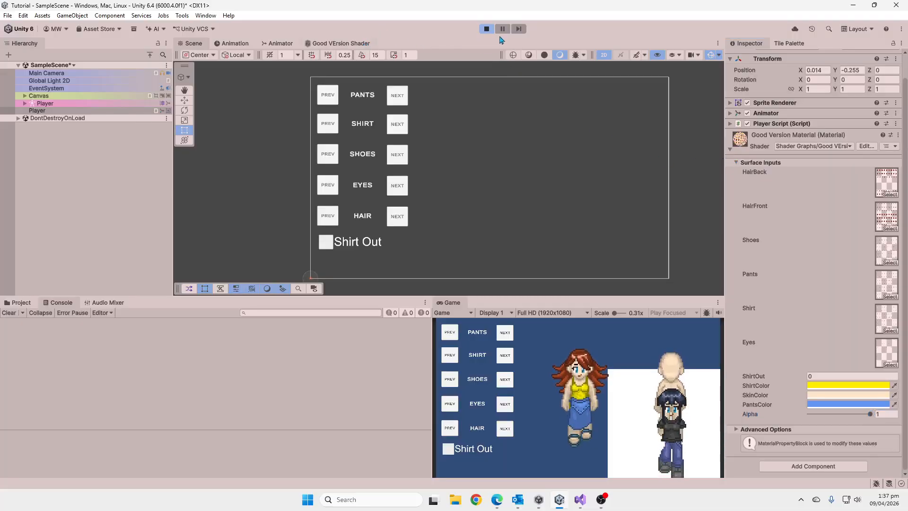
pyautogui.click(488, 30)
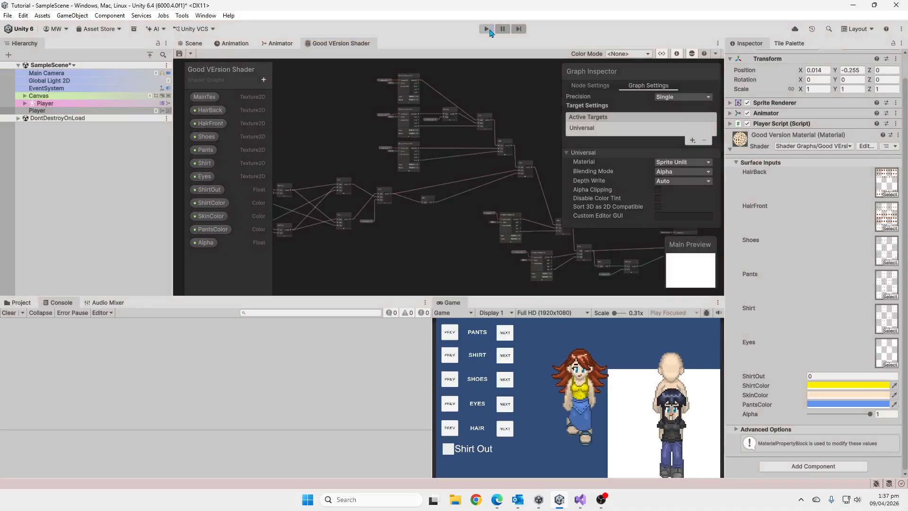
pyautogui.click(487, 29)
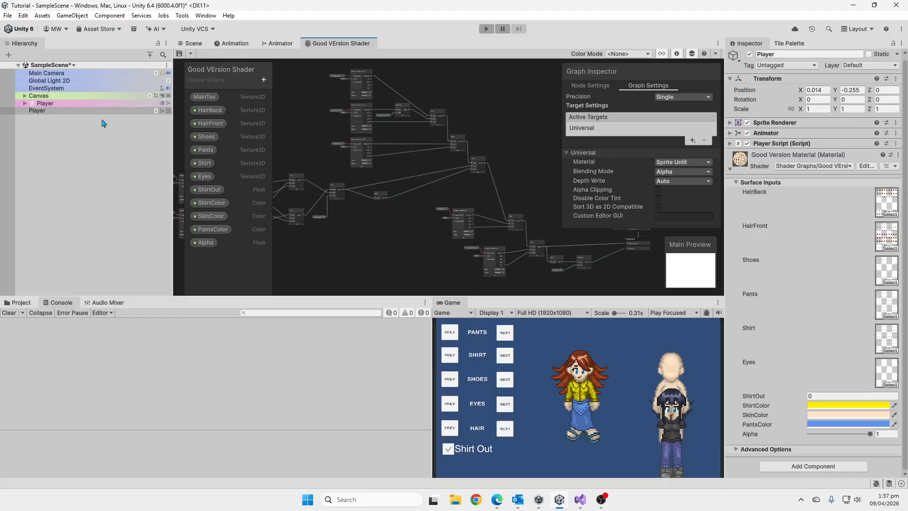
pyautogui.click(101, 103)
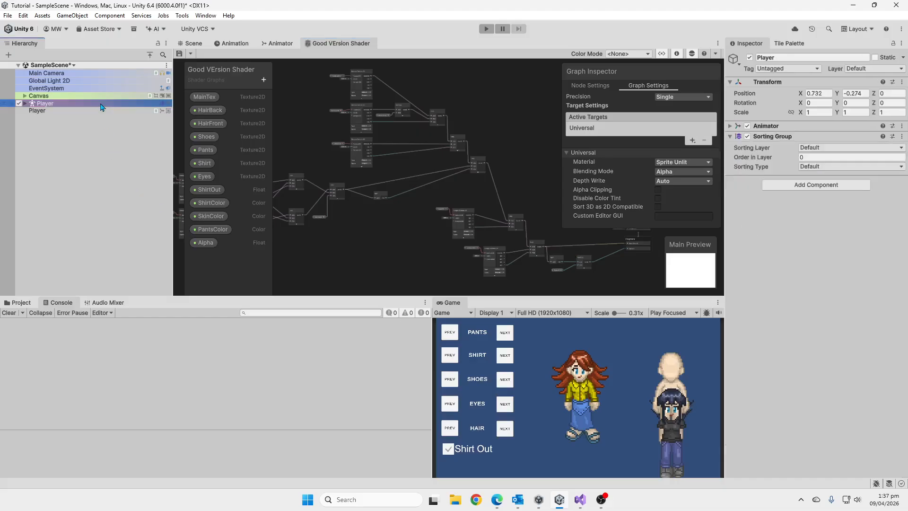